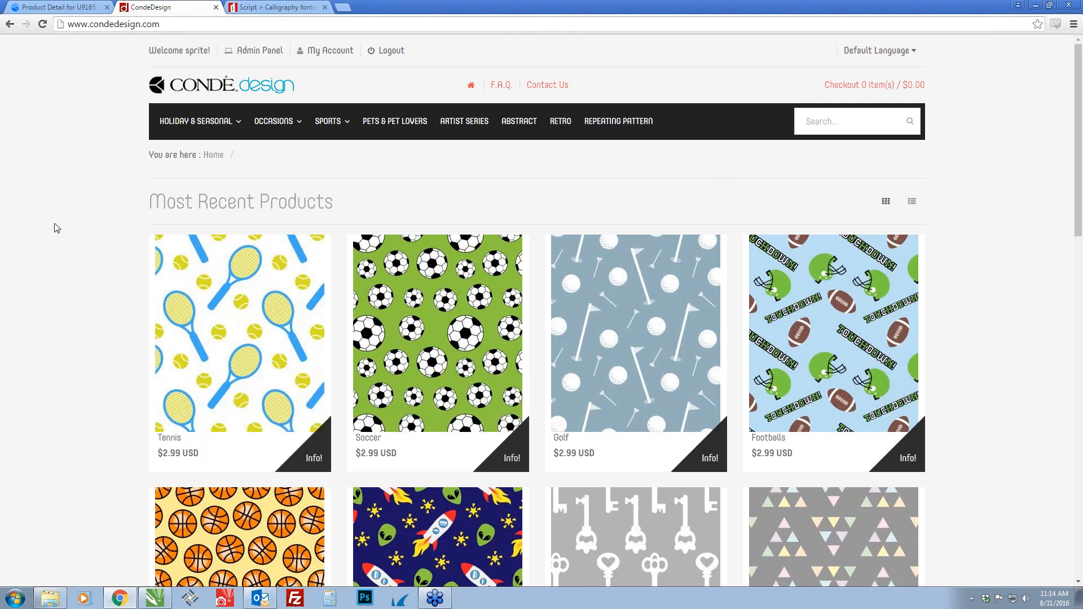
# Review the Holiday & Seasonal, Occasions and Sports categories, and open the Artist Series category
pyautogui.moveTo(160, 120)
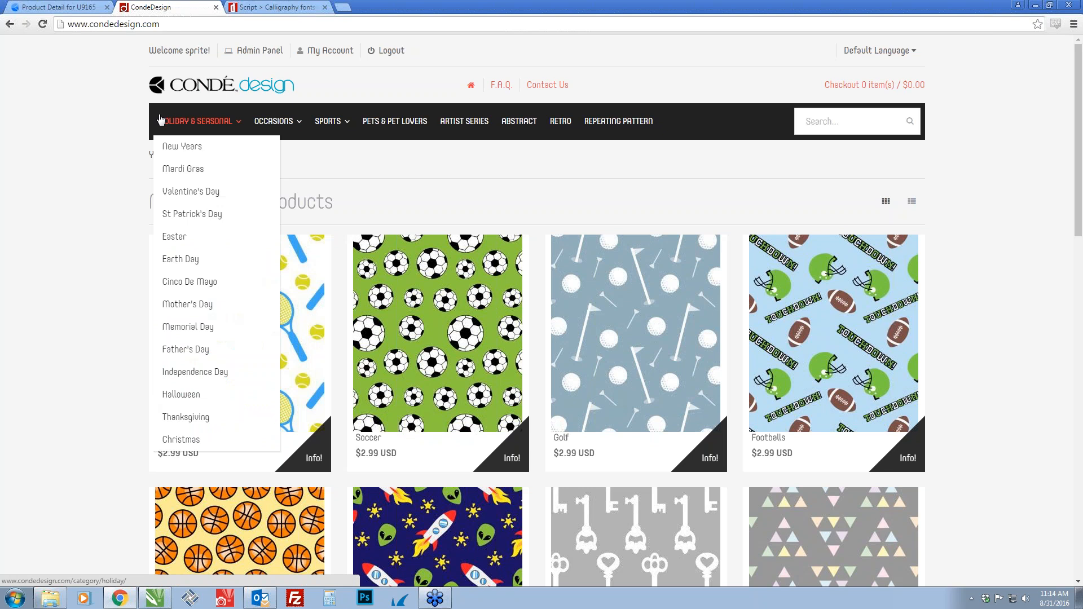
pyautogui.moveTo(267, 121)
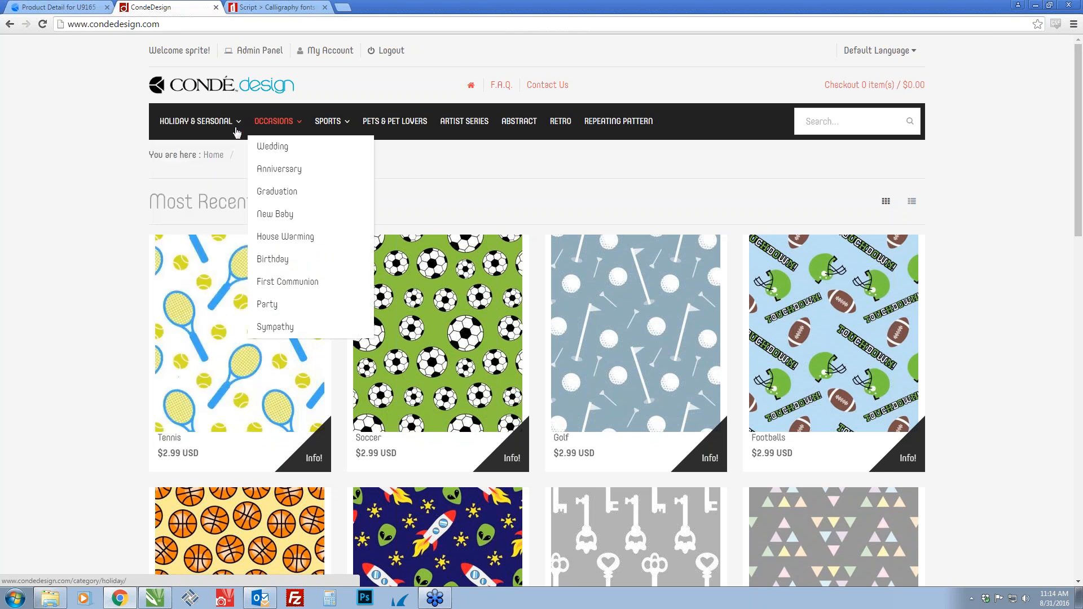
pyautogui.moveTo(206, 129)
pyautogui.moveTo(319, 121)
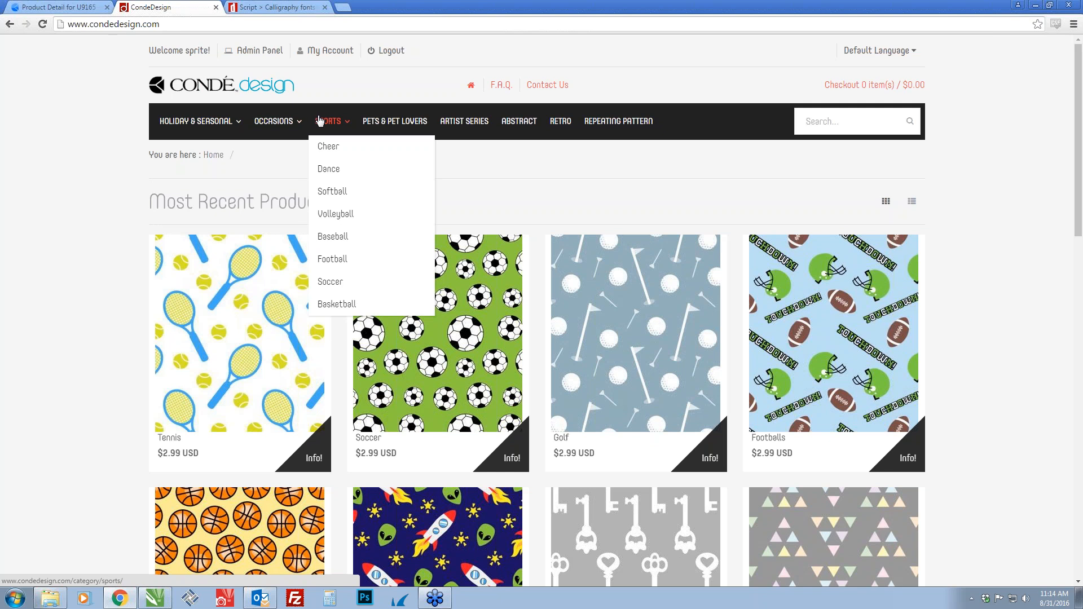
pyautogui.click(452, 124)
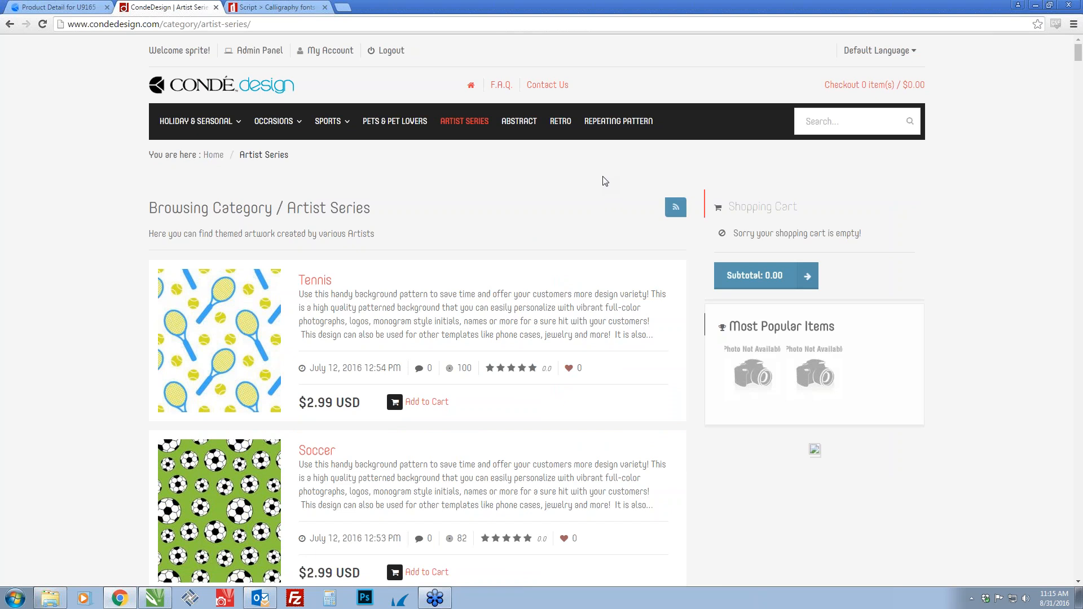
# Search the design site for "hex cub" and open the Hex Cube Design product page
pyautogui.click(833, 125)
pyautogui.write('hex cub')
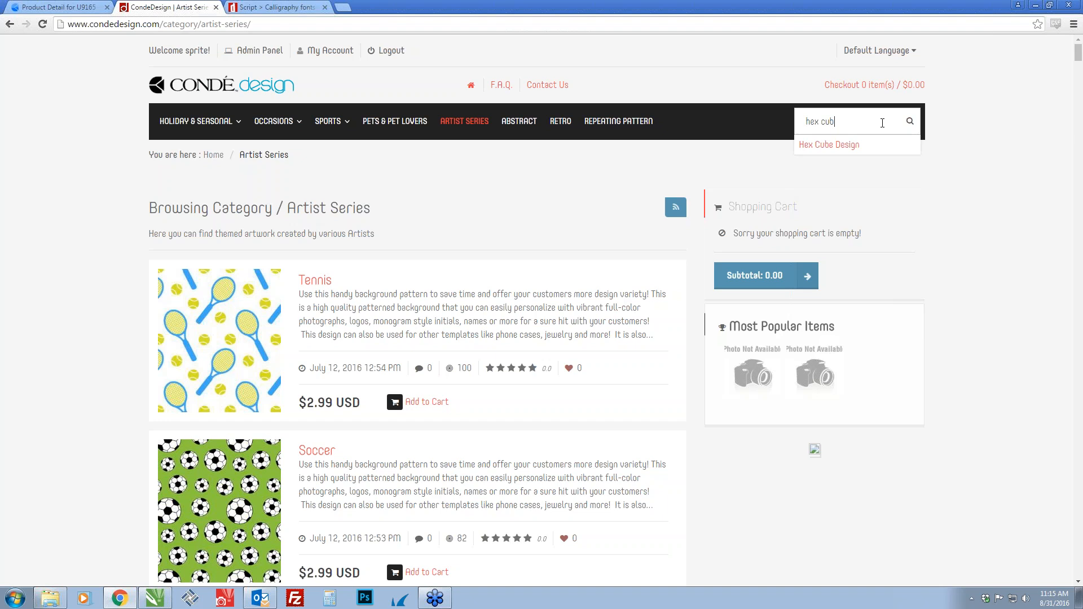
pyautogui.click(818, 147)
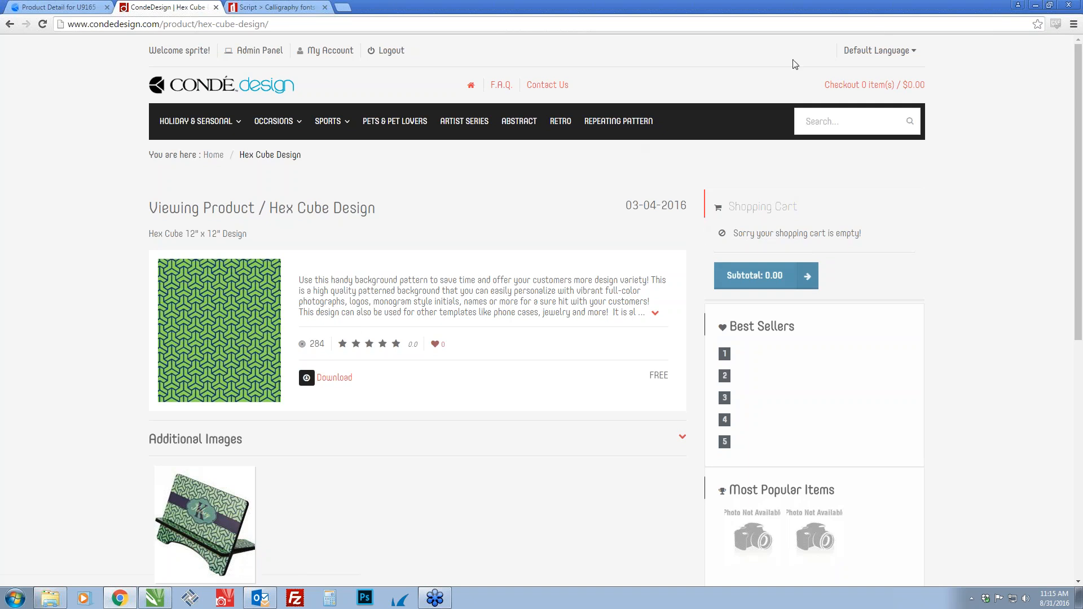
# Clear the browser and CorelDRAW windows from view, close Outlook, and bring the Hex_Cube folder window fully onto the desktop
pyautogui.click(1036, 5)
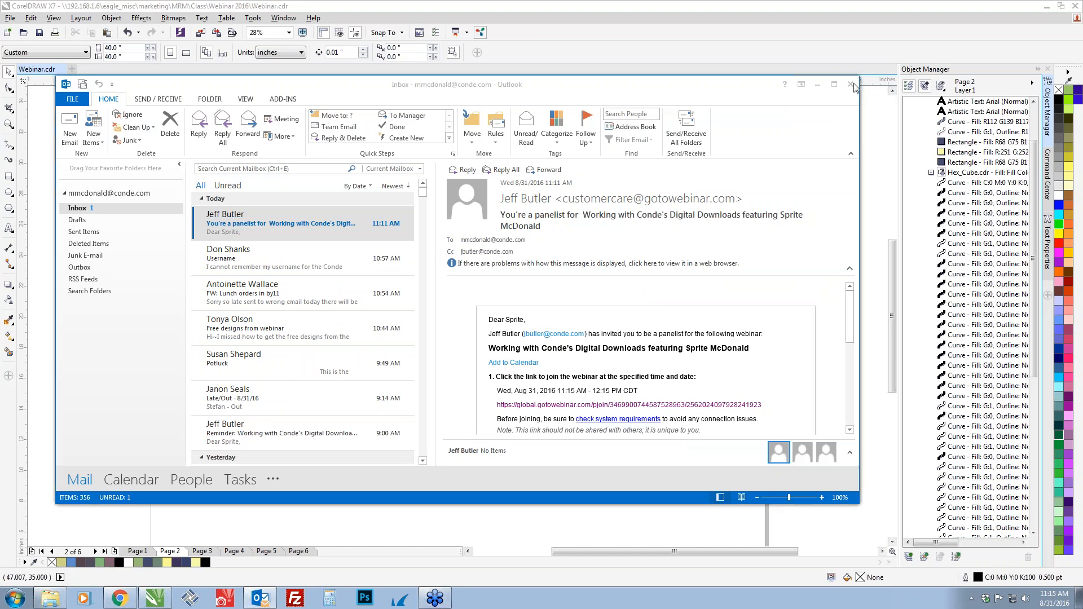
pyautogui.click(852, 84)
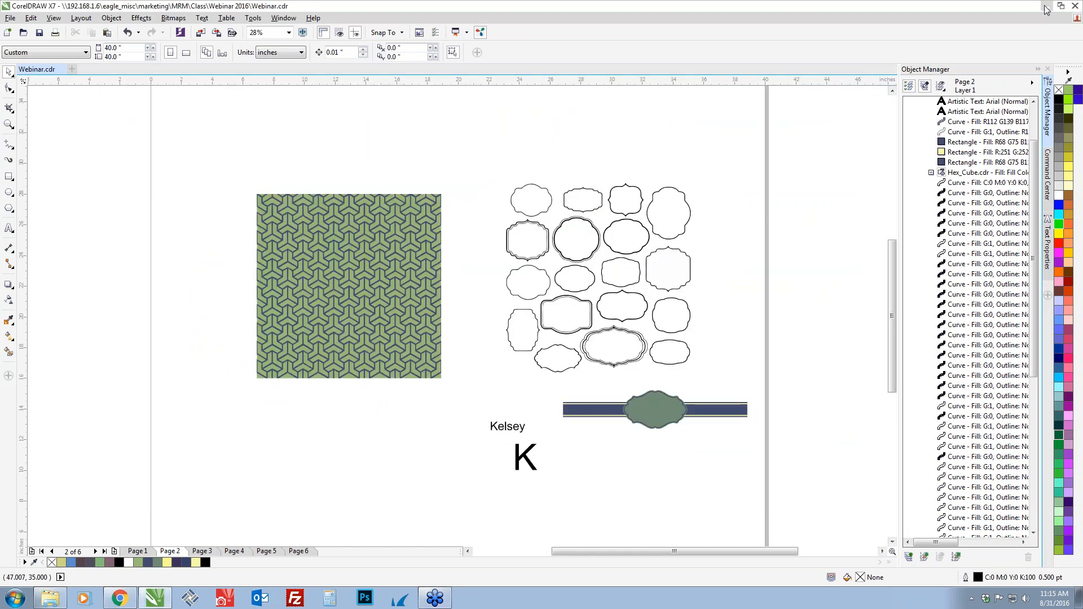
pyautogui.click(1045, 6)
pyautogui.moveTo(1002, 17); pyautogui.dragTo(475, 60)
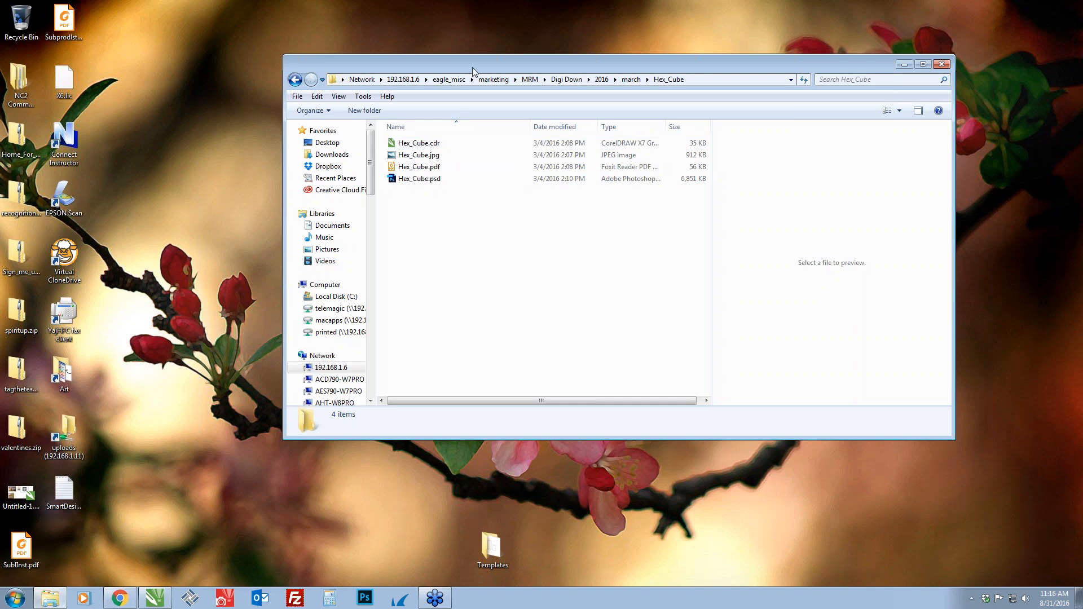
# Move the Hex_Cube window out of the way and create a desktop folder named CondeDesign beside the Artwork folder
pyautogui.moveTo(472, 67); pyautogui.dragTo(1082, 36)
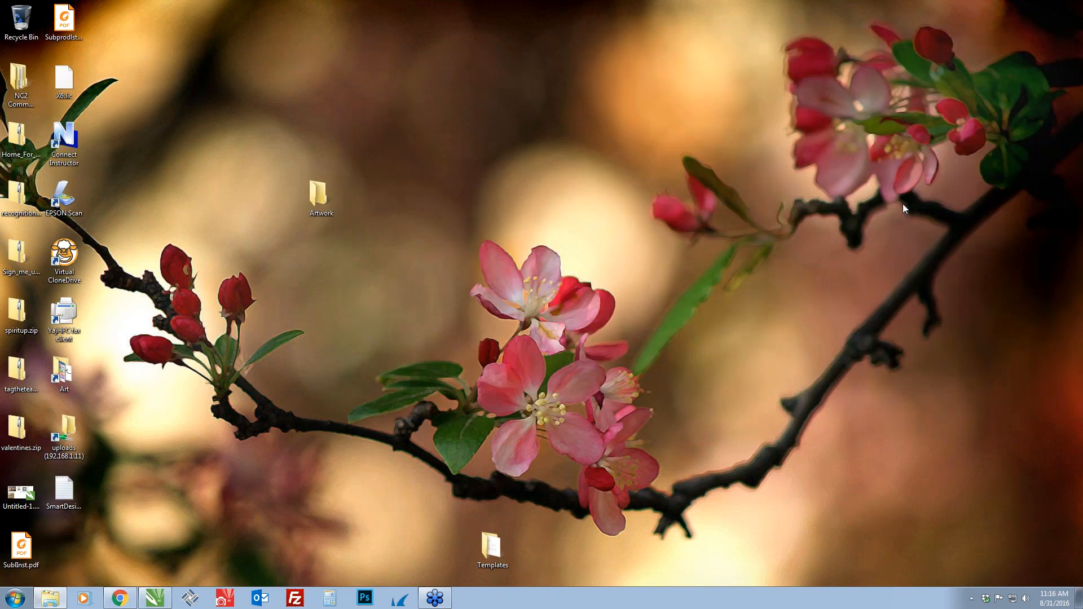
pyautogui.rightClick(389, 206)
pyautogui.moveTo(432, 297)
pyautogui.click(531, 296)
pyautogui.write('CondeDesign')
pyautogui.press('Return')
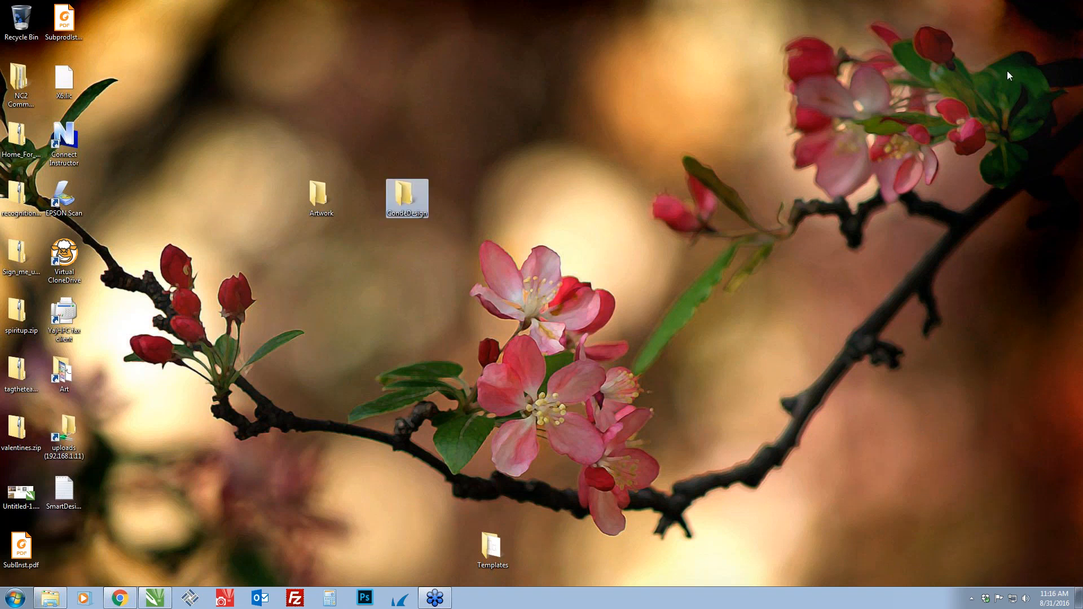
# Try to copy Hex_Cube.cdr from the Hex_Cube folder into the CondeDesign desktop folder
pyautogui.moveTo(1082, 52); pyautogui.dragTo(421, 231)
pyautogui.moveTo(338, 309); pyautogui.dragTo(399, 207)
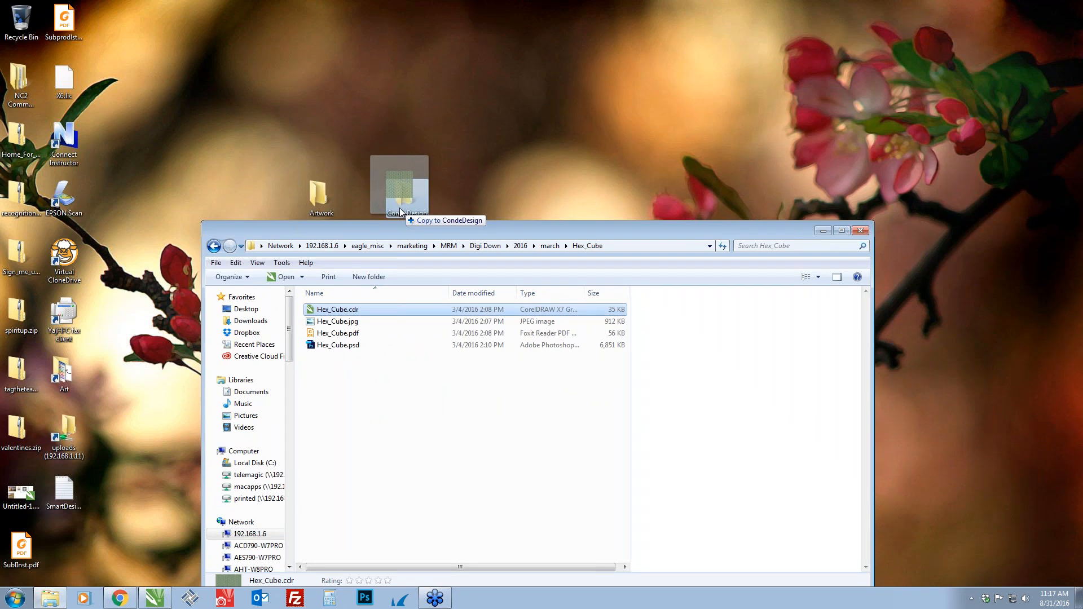
pyautogui.moveTo(400, 208); pyautogui.dragTo(399, 208)
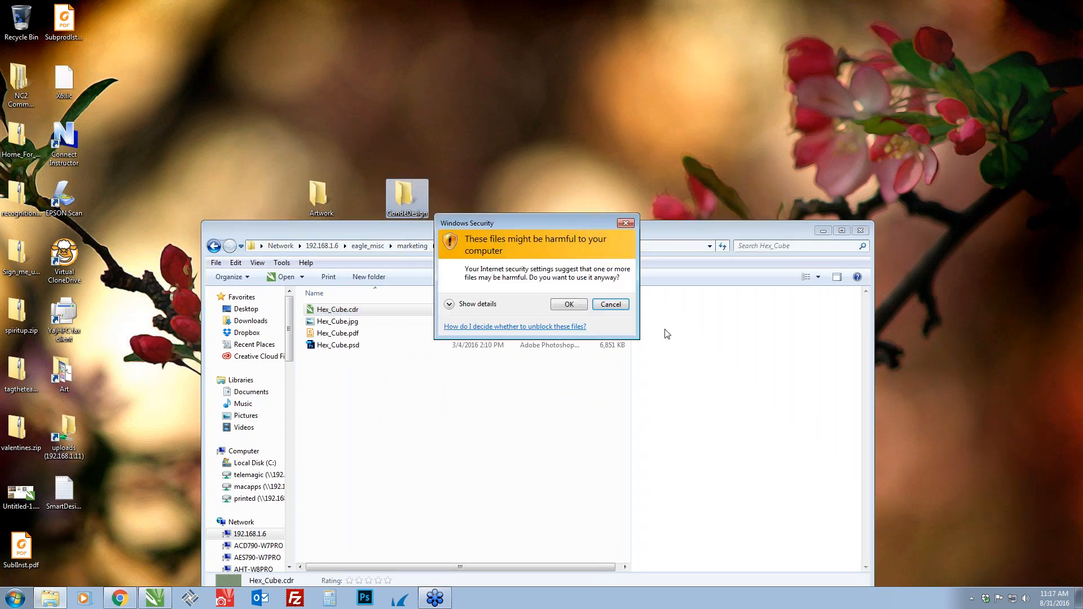
pyautogui.click(610, 305)
pyautogui.hotkey('alt', 'F4')
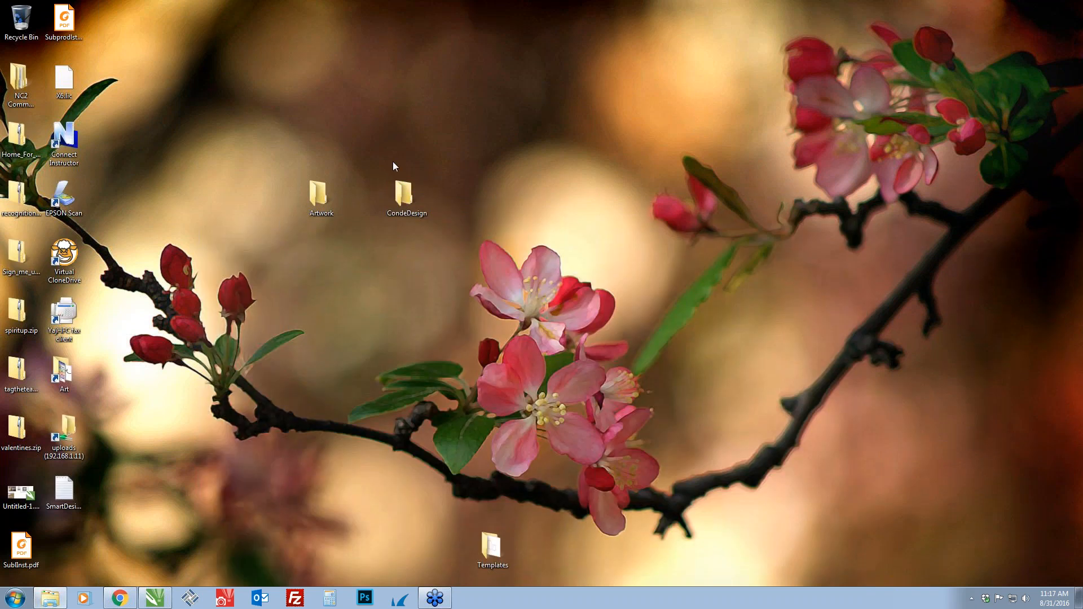
# Switch to CorelDRAW and select the hex cube pattern on Page 1 of Webinar.cdr
pyautogui.hotkey('alt', 'Tab')
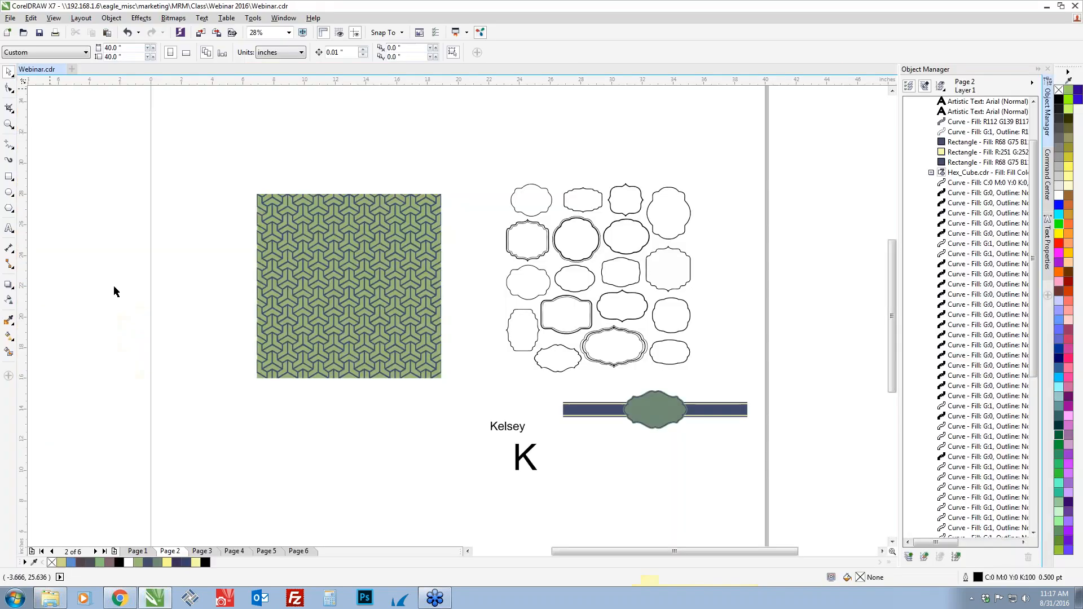
pyautogui.click(139, 551)
pyautogui.moveTo(347, 139); pyautogui.dragTo(570, 426)
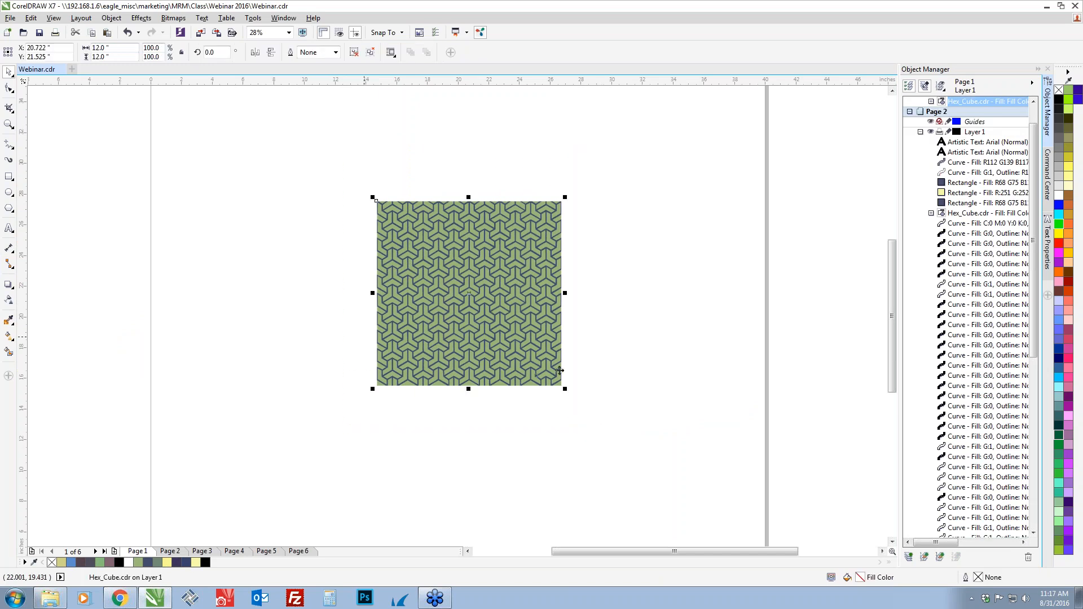
# Compare the pattern with its product page on the web and find its group in the Page 1 object list
pyautogui.hotkey('alt', 'Tab')
pyautogui.hotkey('alt', 'Tab')
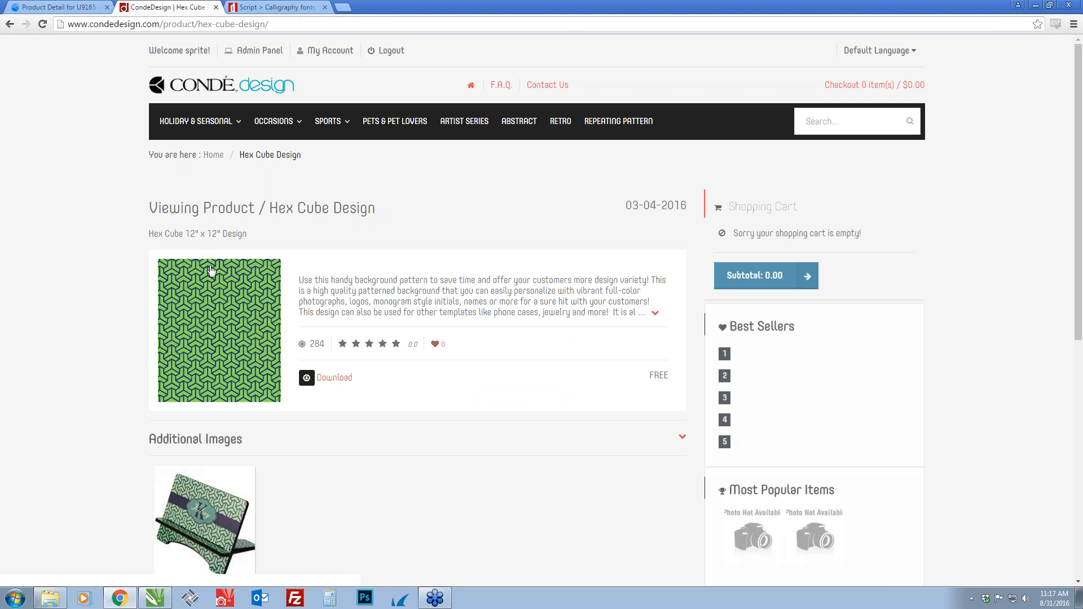
pyautogui.hotkey('alt', 'Tab')
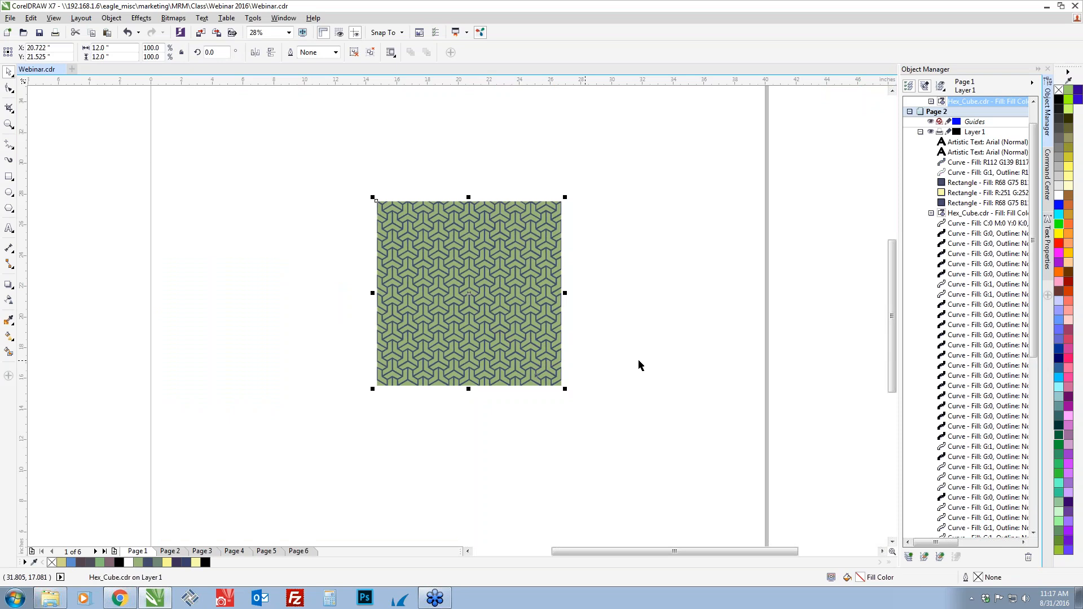
pyautogui.scroll(2, 624, 317)
pyautogui.scroll(-2, 620, 327)
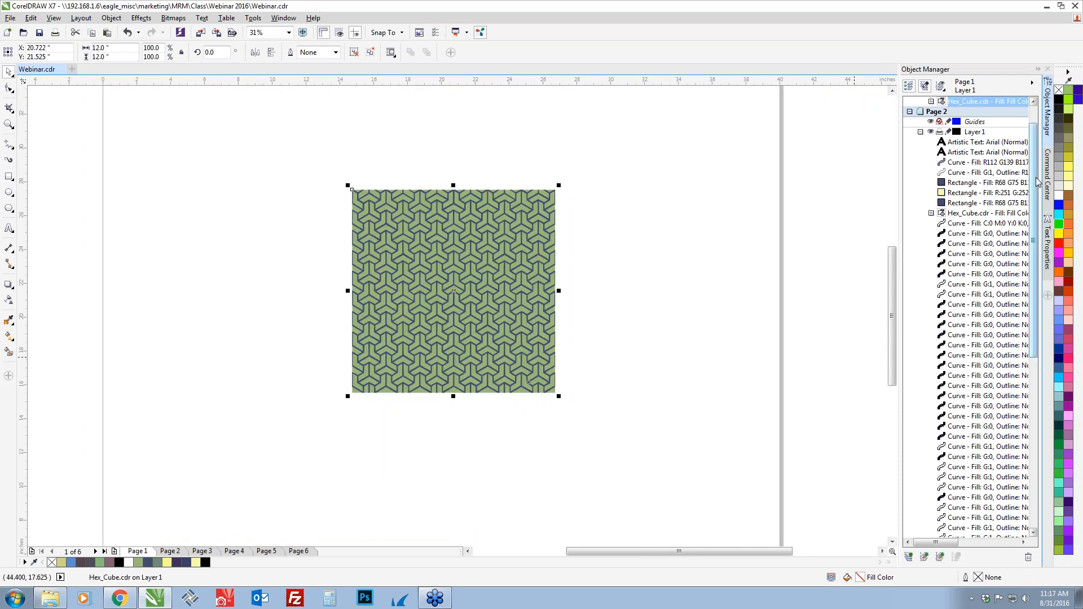
pyautogui.scroll(1, 1033, 184)
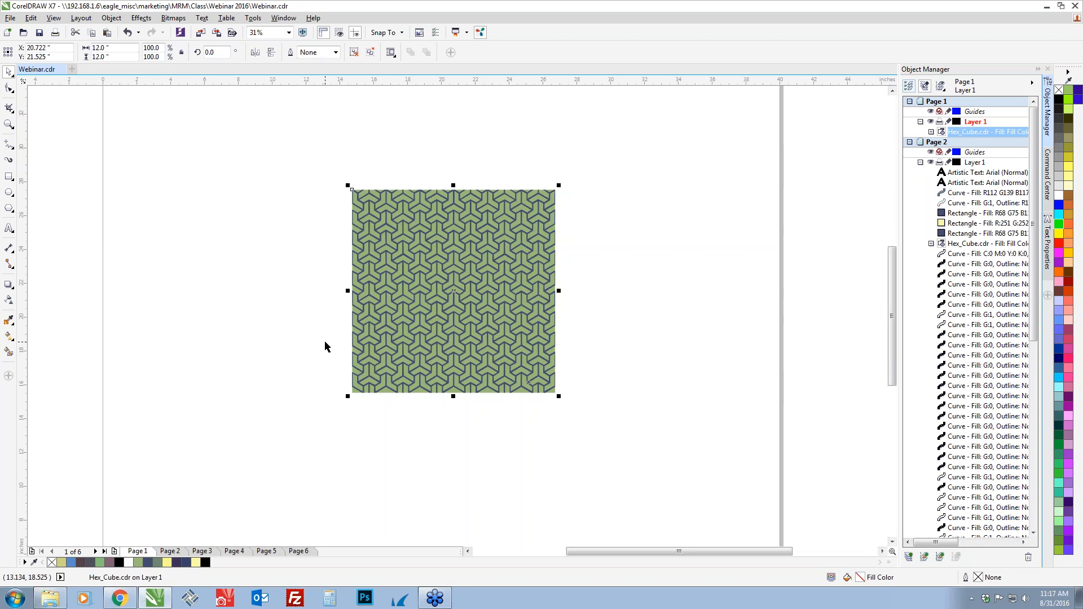
# Move the hex cube pattern up about 0.4 inches on Page 1 and ungroup it into separate curves
pyautogui.click(446, 409)
pyautogui.moveTo(454, 343); pyautogui.dragTo(438, 310)
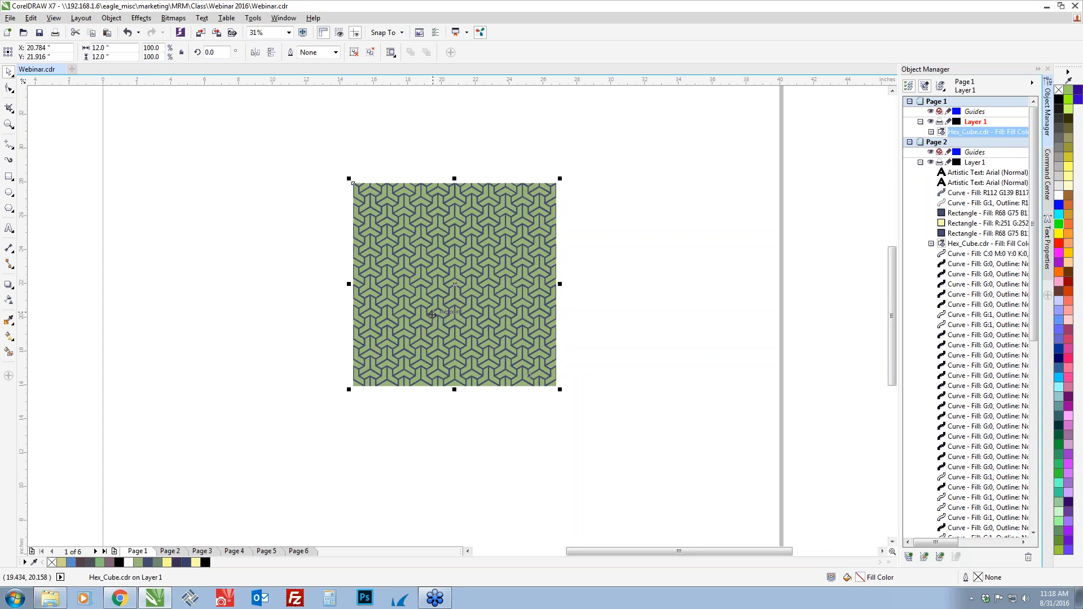
pyautogui.hotkey('ctrl', 'u')
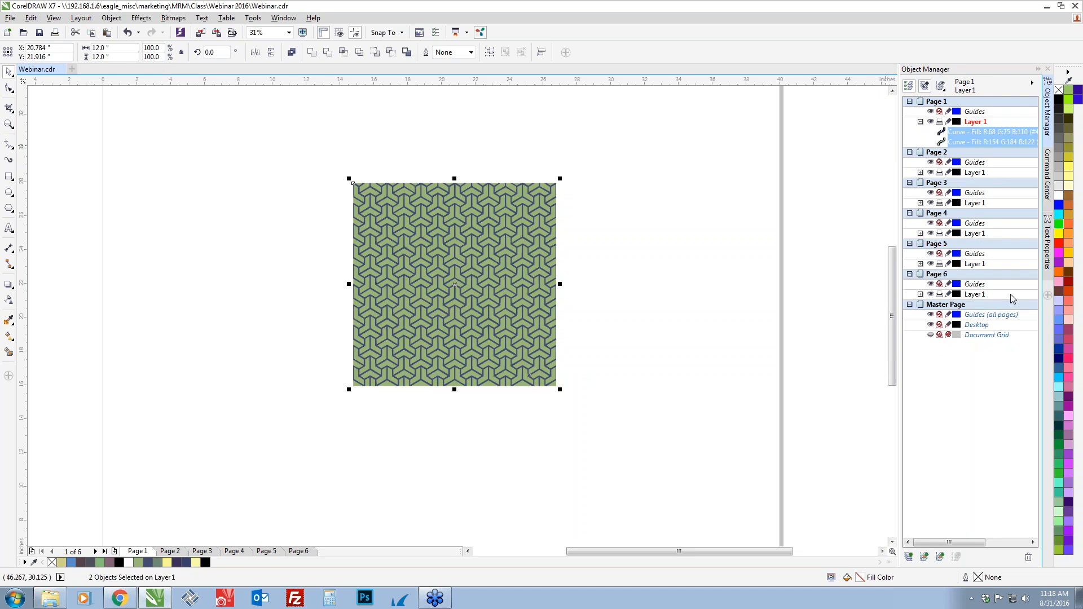
# Inspect the navy and green curves one at a time and check the Object Manager entry among the available dockers
pyautogui.click(965, 134)
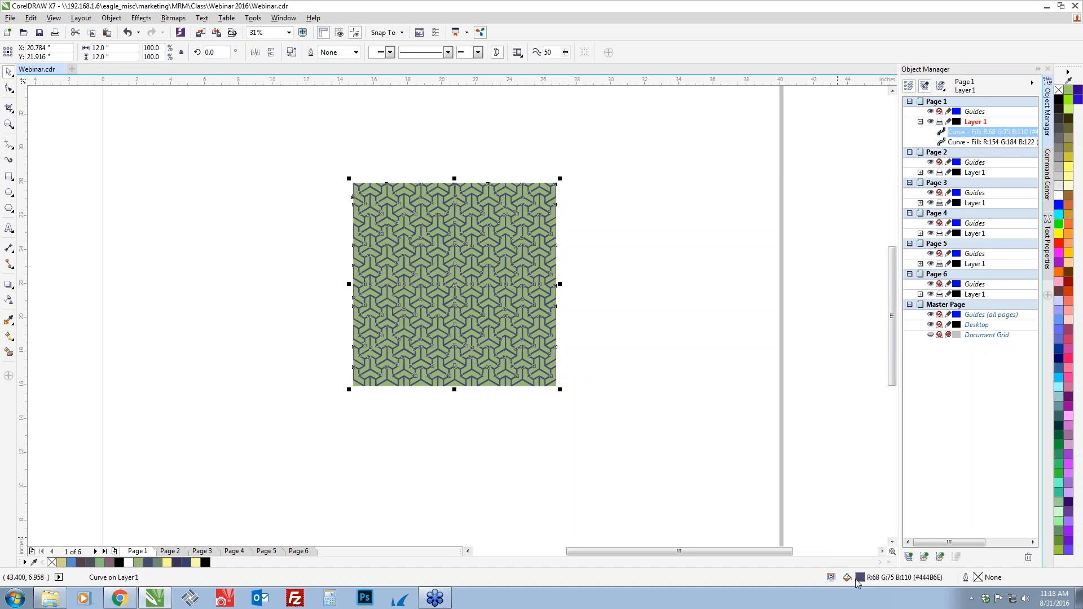
pyautogui.click(984, 142)
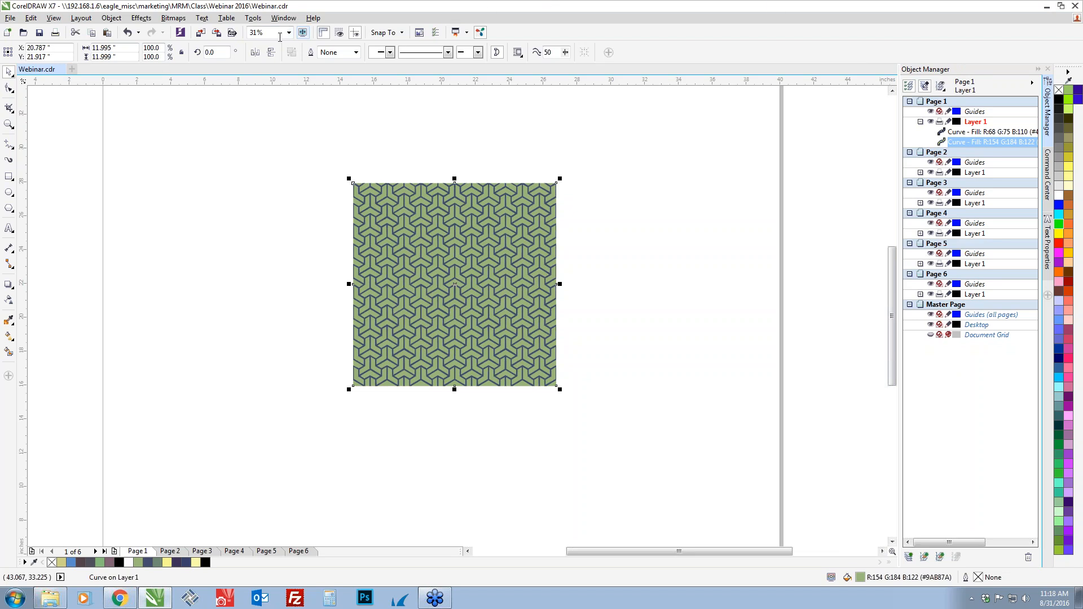
pyautogui.click(278, 18)
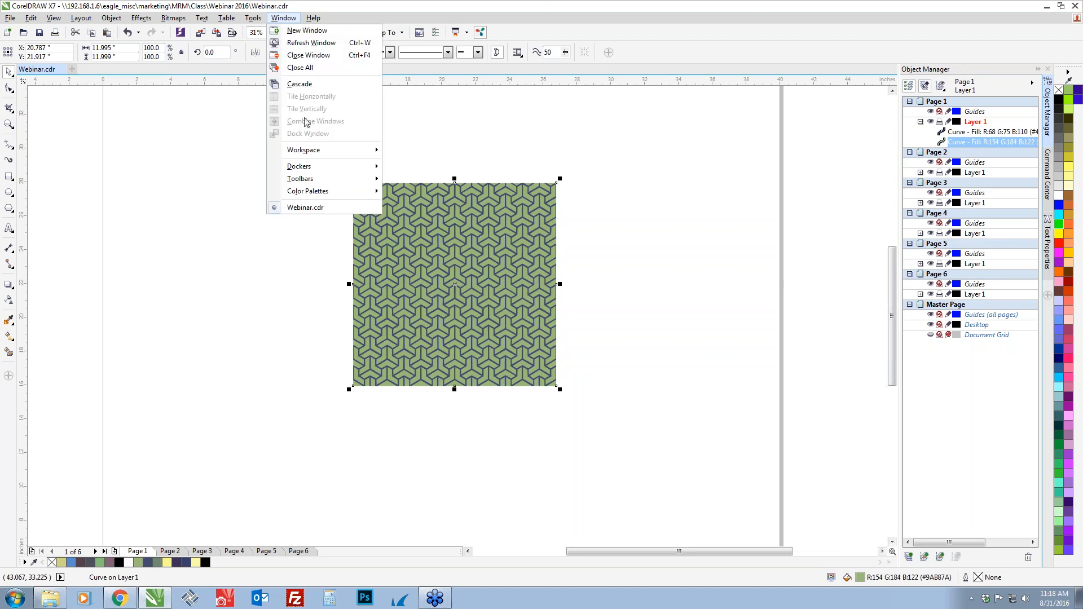
pyautogui.moveTo(311, 169)
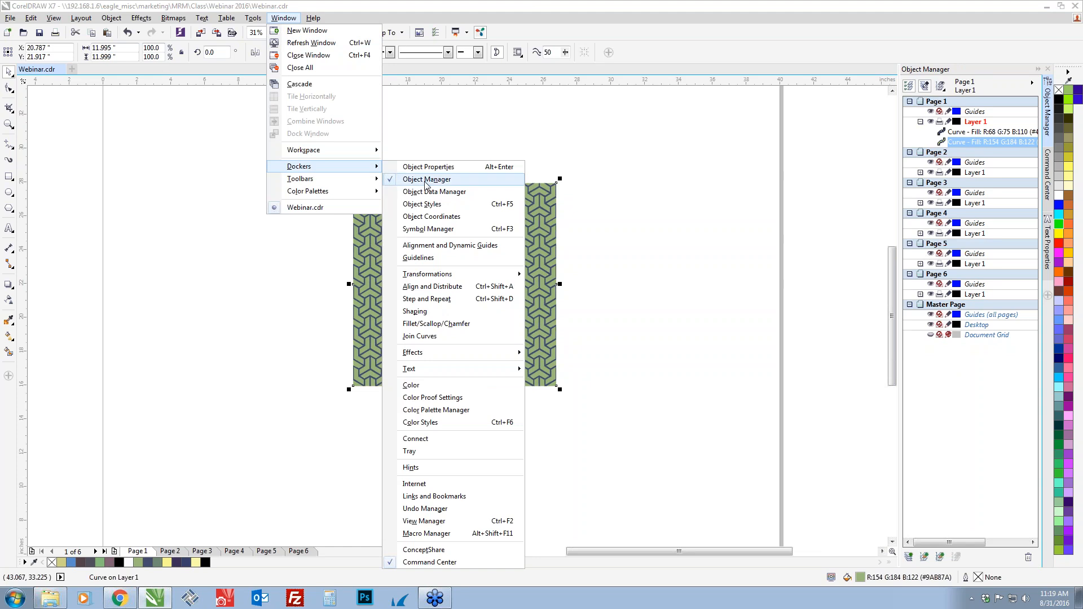
pyautogui.click(812, 148)
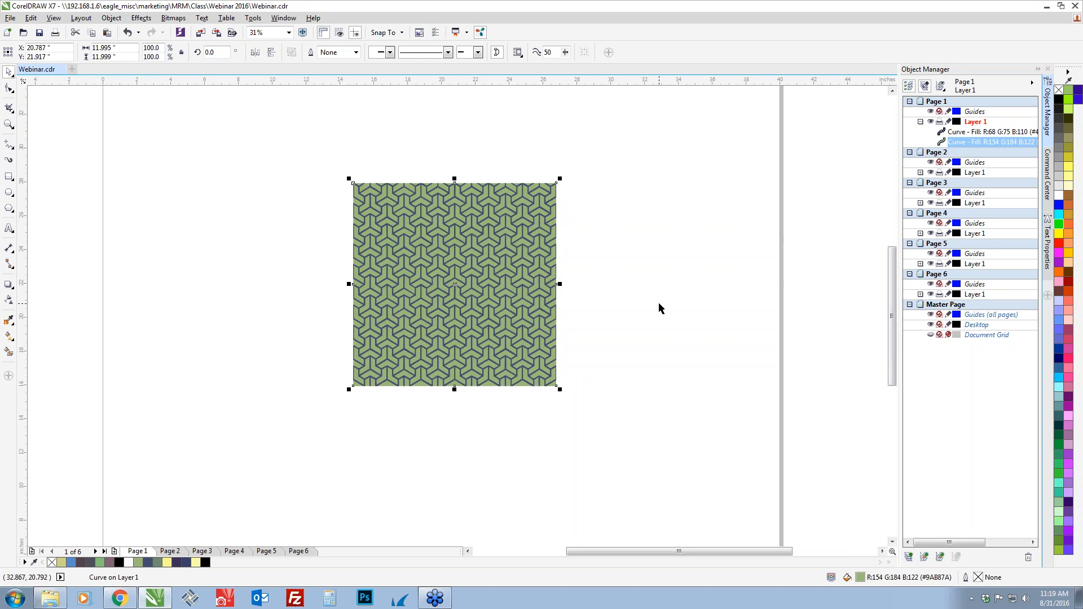
pyautogui.click(587, 270)
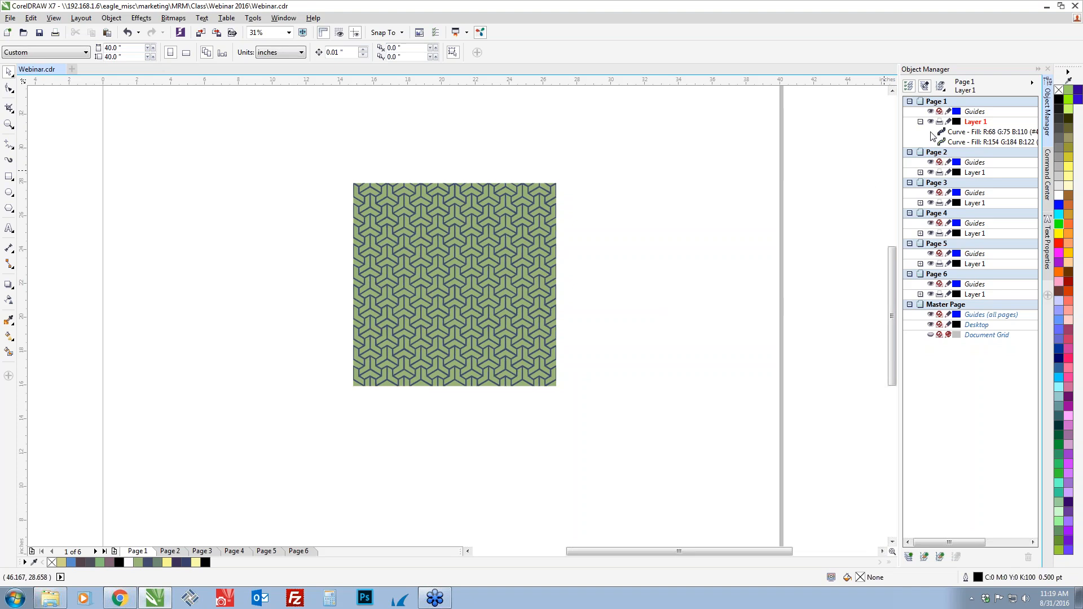
# Fill the navy line curve with Deep Purple and the green background curve with yellow (R255 G255 B102)
pyautogui.click(951, 133)
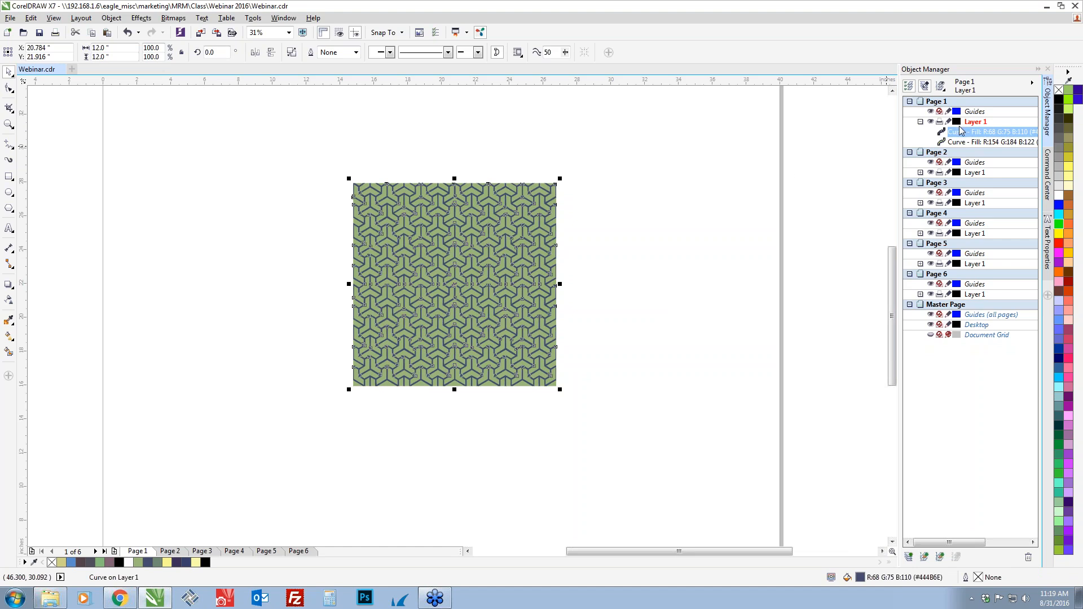
pyautogui.click(1068, 506)
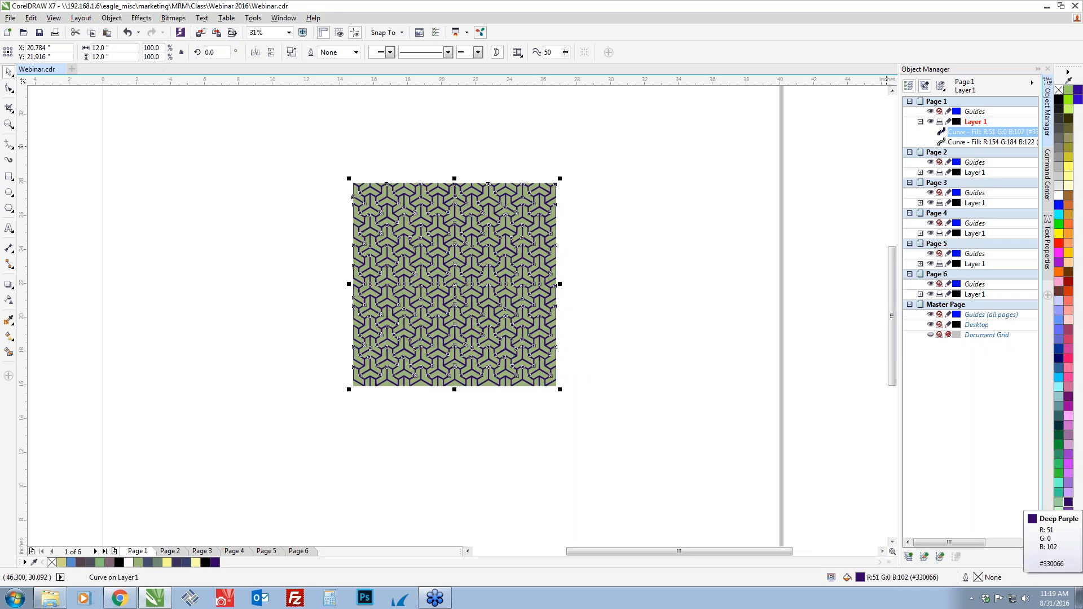
pyautogui.click(959, 142)
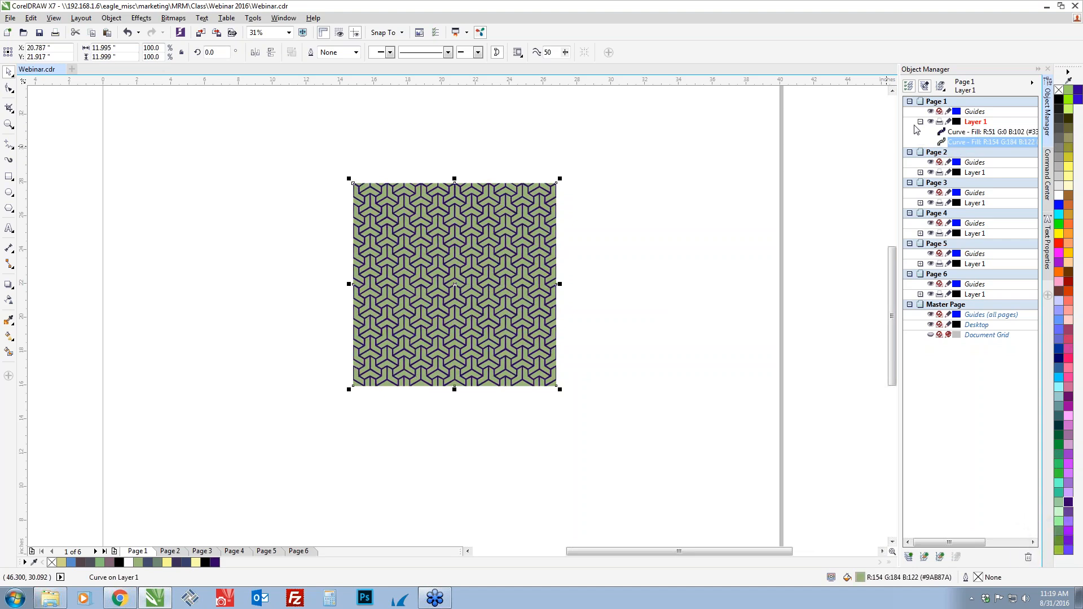
pyautogui.click(1069, 169)
pyautogui.press('Escape')
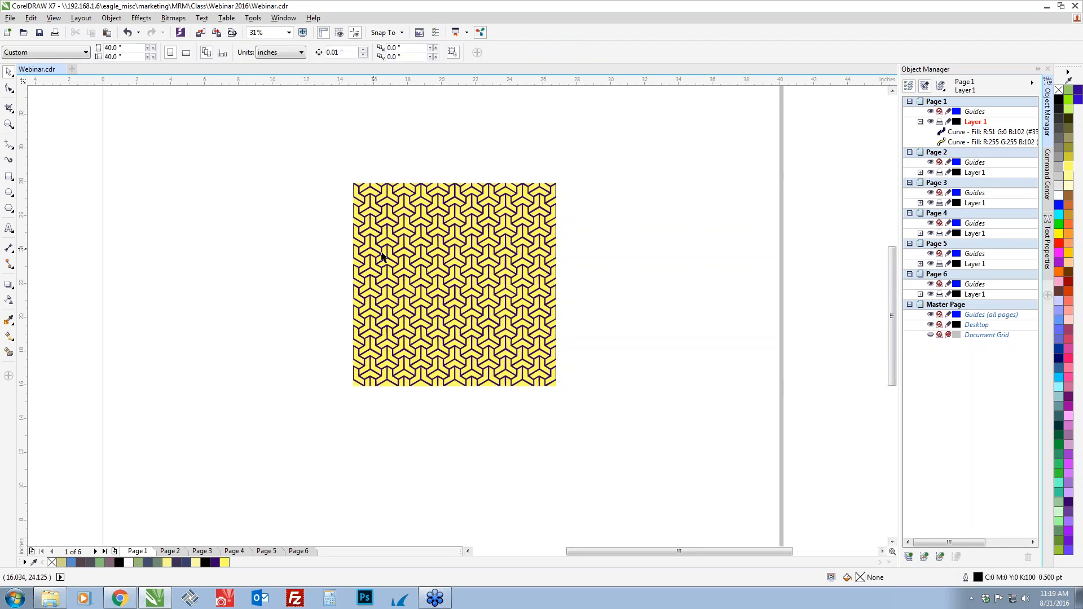
pyautogui.scroll(1, 406, 280)
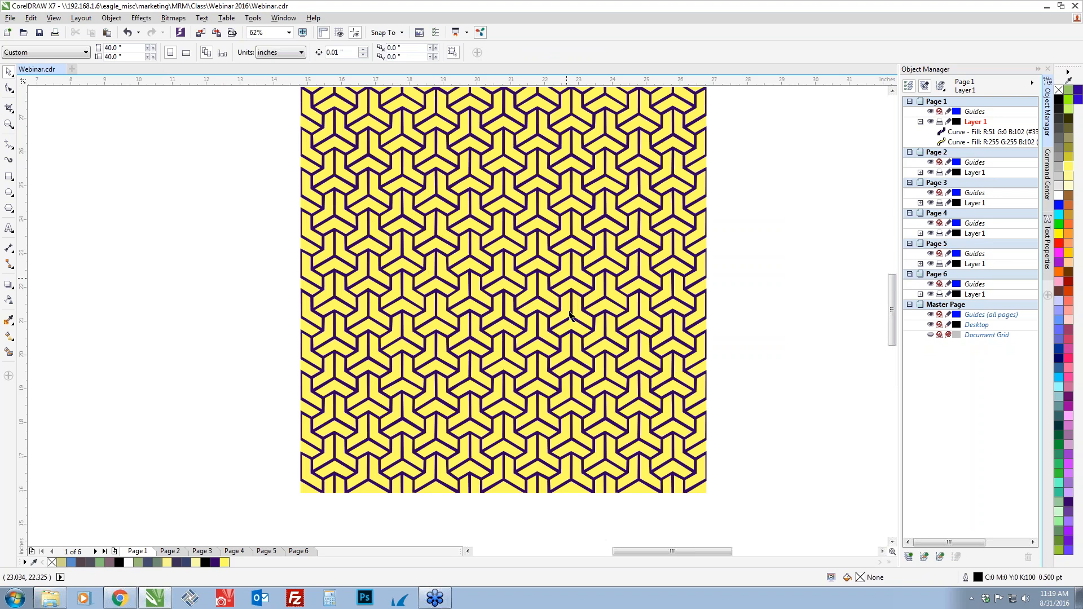
pyautogui.scroll(-1, 540, 310)
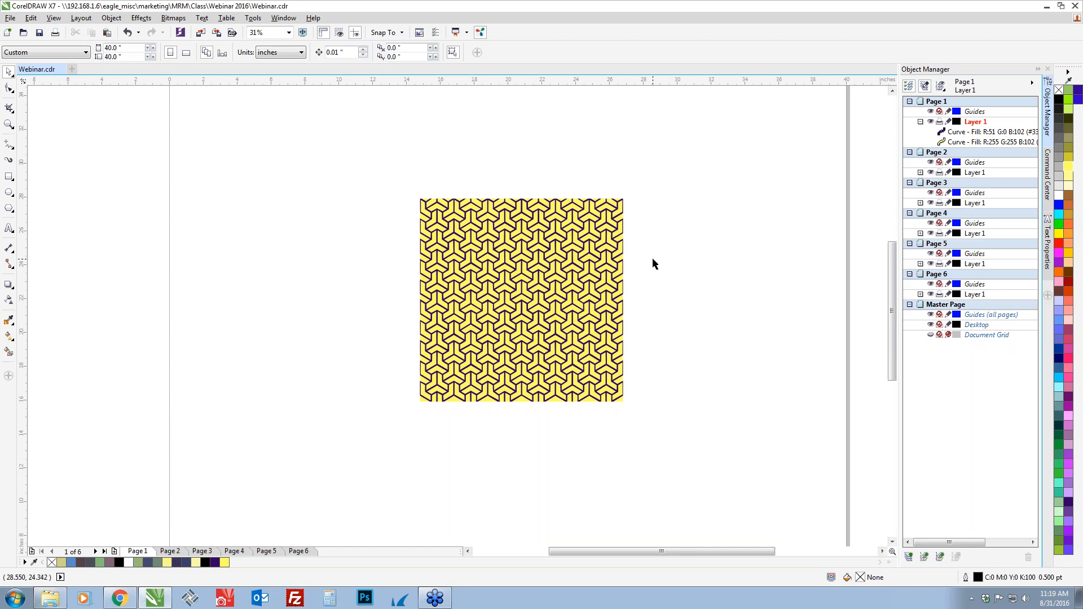
# Undo both color changes on the hex cube pattern
pyautogui.hotkey('ctrl', 'z')
pyautogui.hotkey('ctrl', 'z')
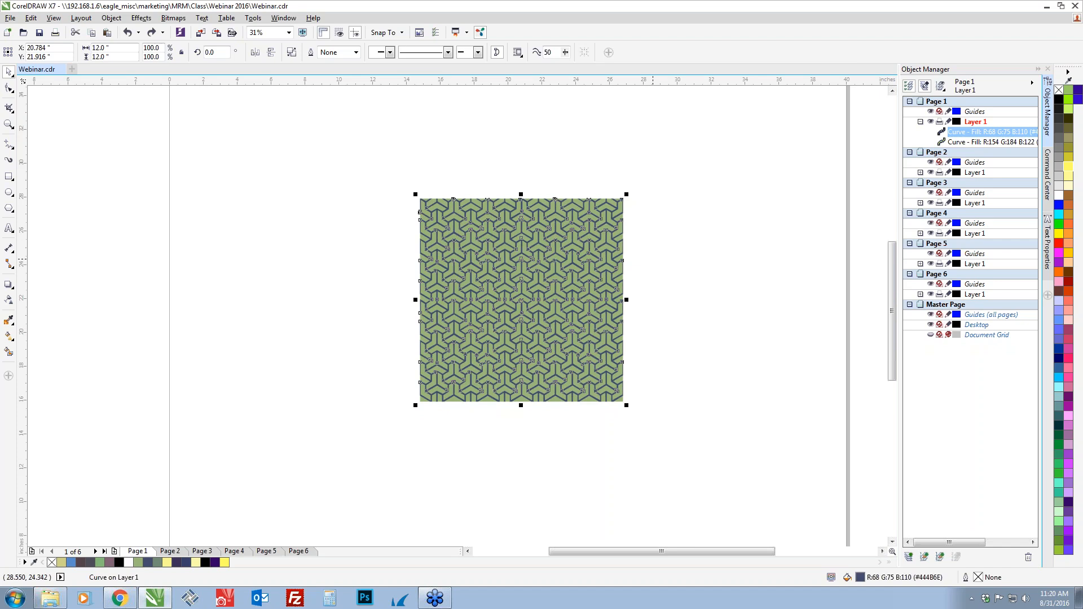
# Redo both color changes on the hex cube pattern, stepping back and forth through them, and end with the Deep Purple and yellow fills restored
pyautogui.hotkey('ctrl', 'shift', 'z')
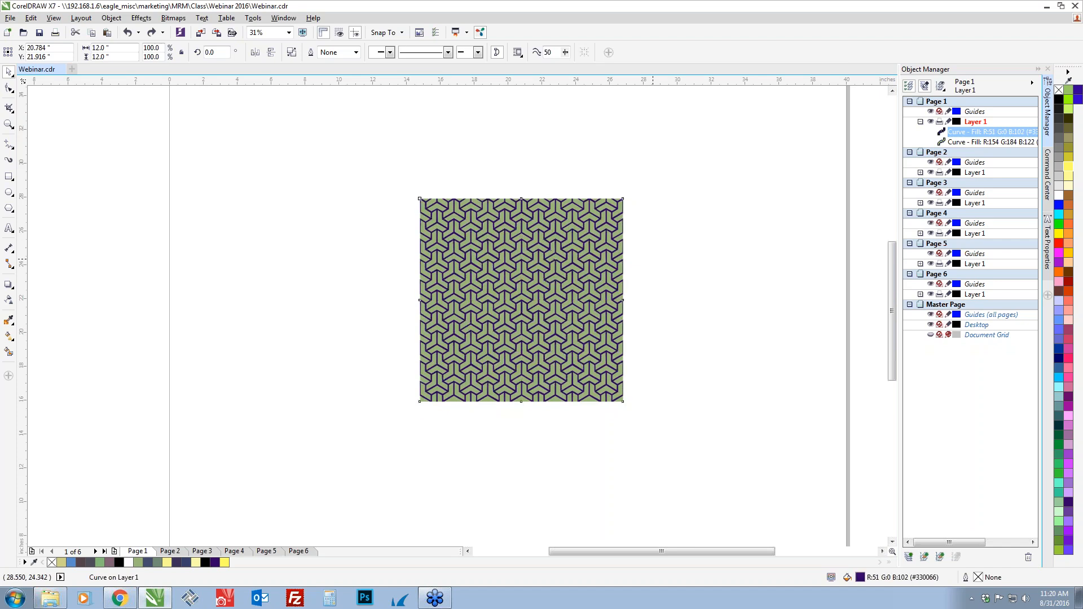
pyautogui.hotkey('ctrl', 'shift', 'z')
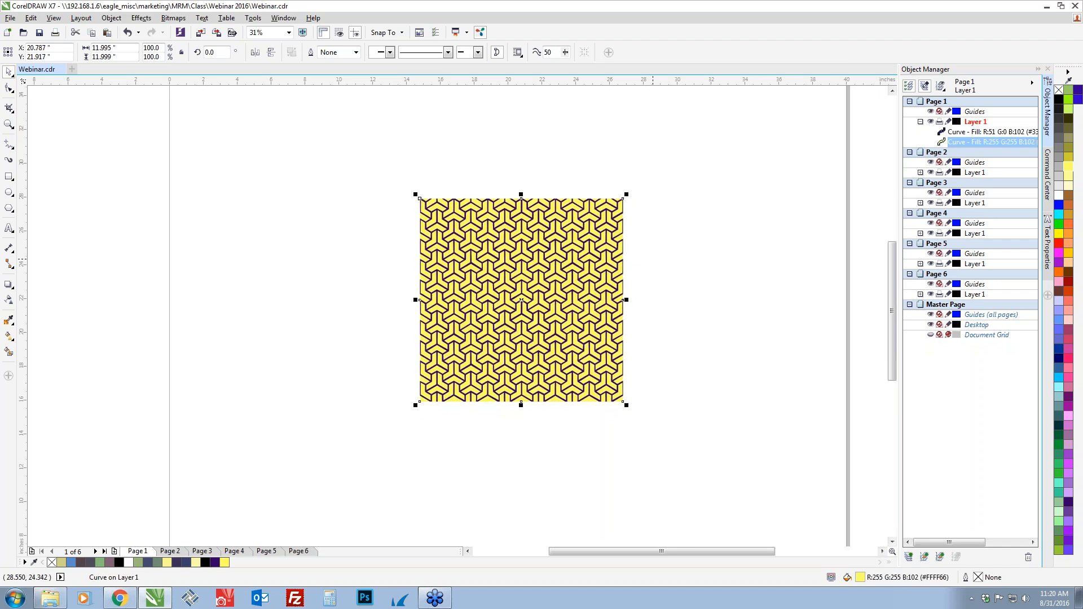
pyautogui.hotkey('ctrl', 'z')
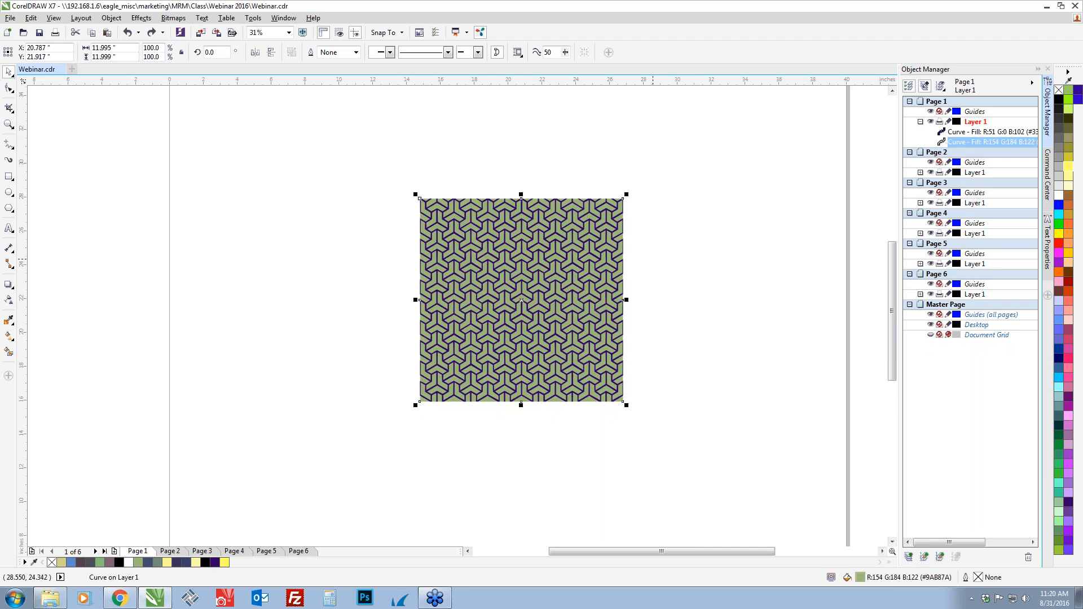
pyautogui.hotkey('ctrl', 'shift', 'z')
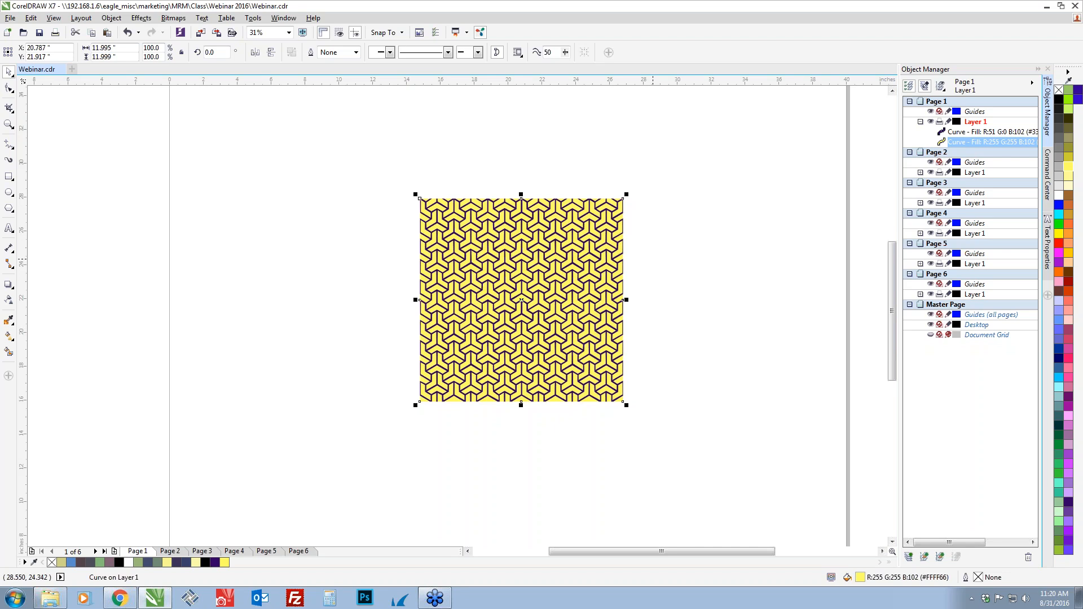
pyautogui.hotkey('ctrl', 'z')
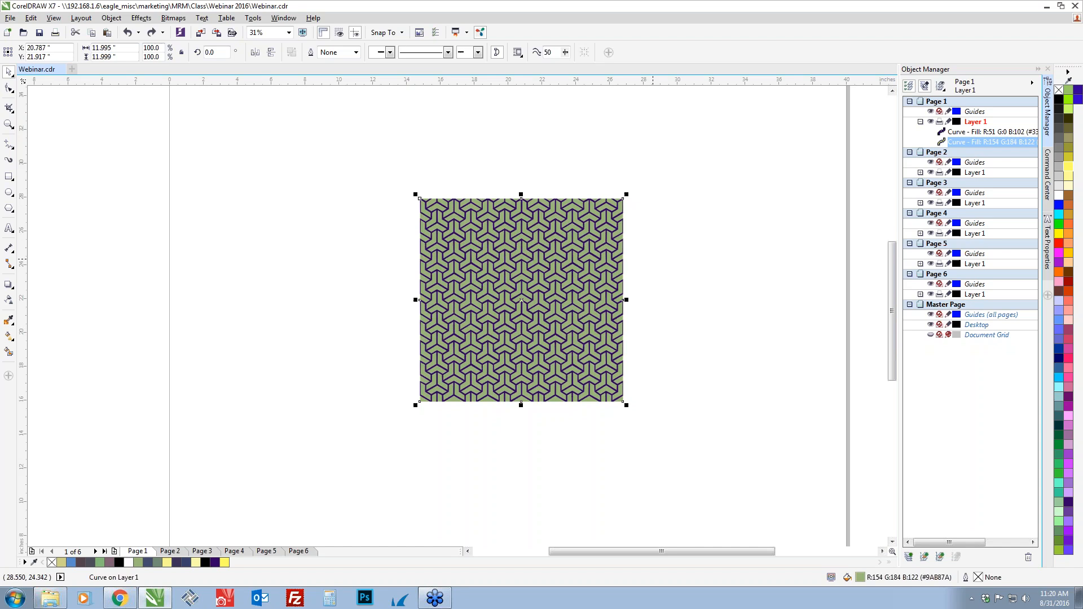
pyautogui.hotkey('ctrl', 'z')
pyautogui.hotkey('ctrl', 'shift', 'z')
pyautogui.hotkey('ctrl', 'shift', 'z')
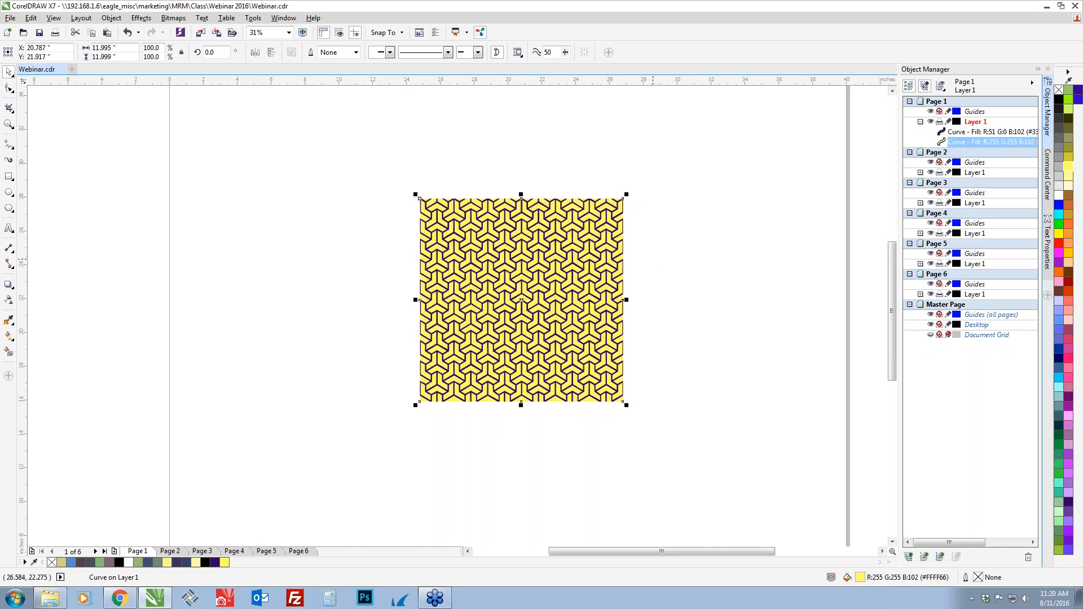
pyautogui.click(641, 445)
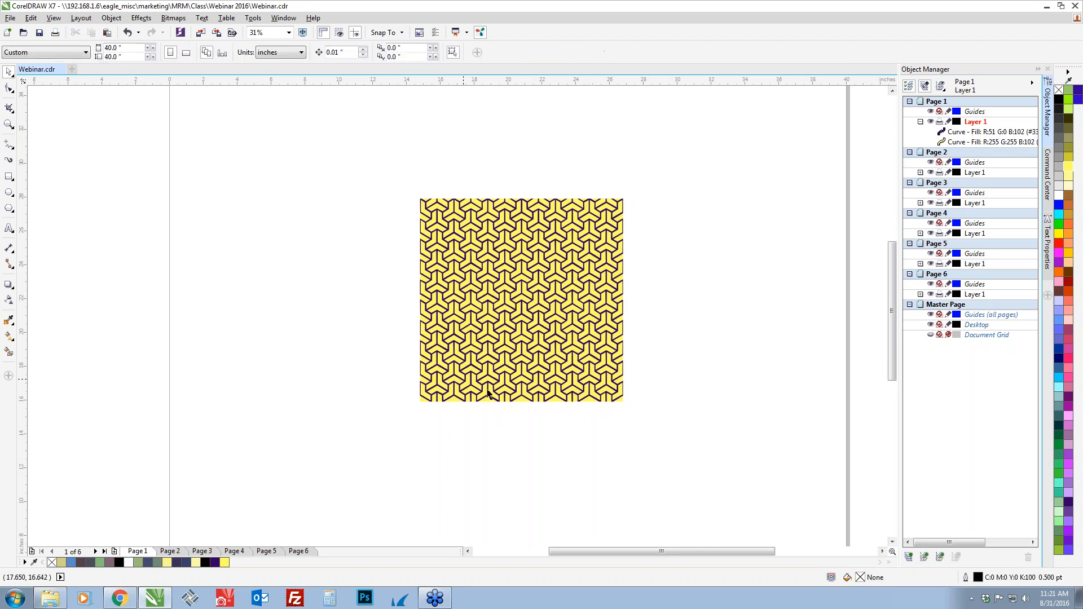
# Pull the purple line curve and the yellow background curve apart to show them side by side, and undo both moves
pyautogui.click(497, 389)
pyautogui.moveTo(497, 388); pyautogui.dragTo(386, 390)
pyautogui.moveTo(459, 283); pyautogui.dragTo(550, 274)
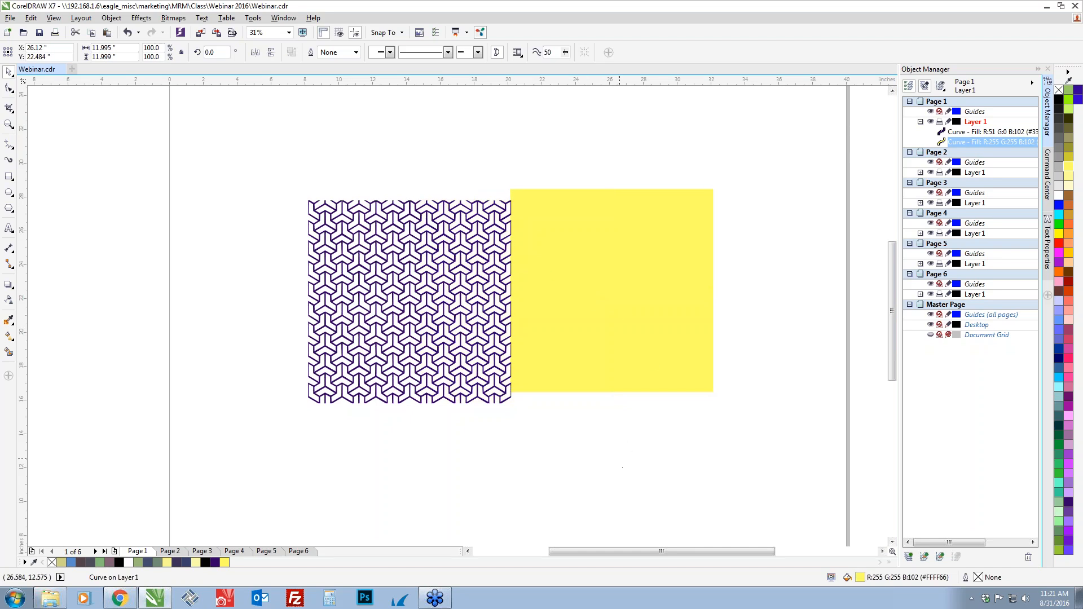
pyautogui.hotkey('ctrl', 'z')
pyautogui.hotkey('ctrl', 'z')
pyautogui.click(585, 467)
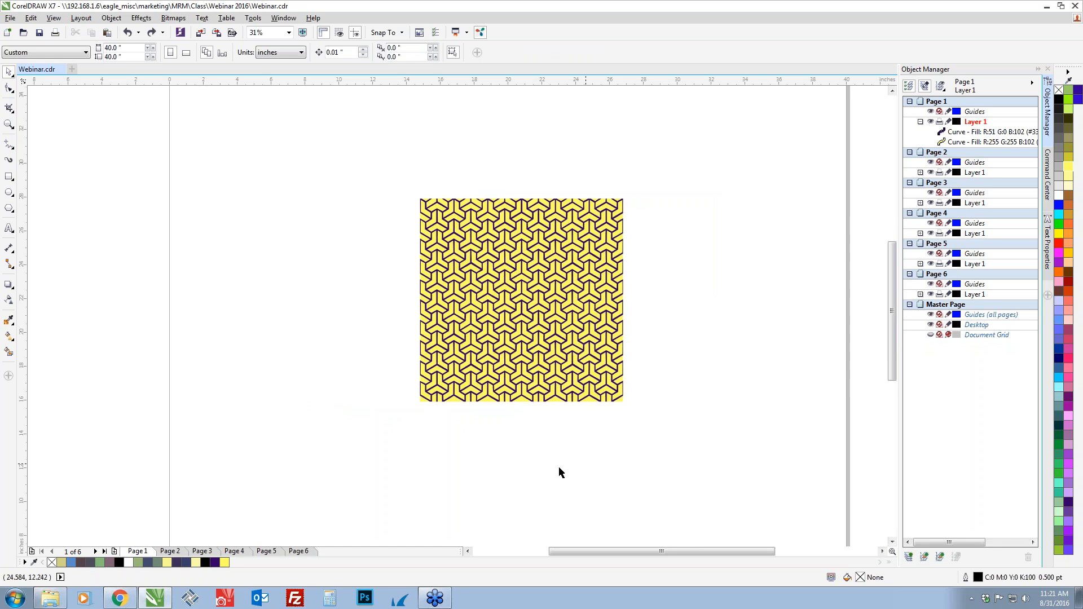
# Group the purple and yellow curves and expand the group in the Object Manager to inspect its individual curves
pyautogui.moveTo(350, 444); pyautogui.dragTo(458, 422)
pyautogui.moveTo(365, 444); pyautogui.dragTo(697, 159)
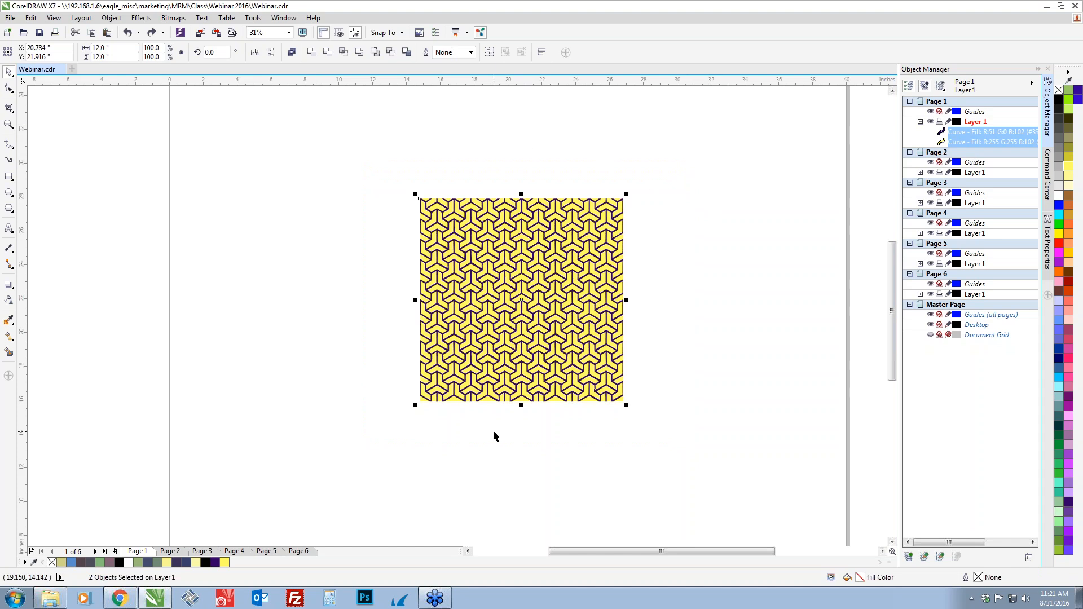
pyautogui.hotkey('ctrl', 'g')
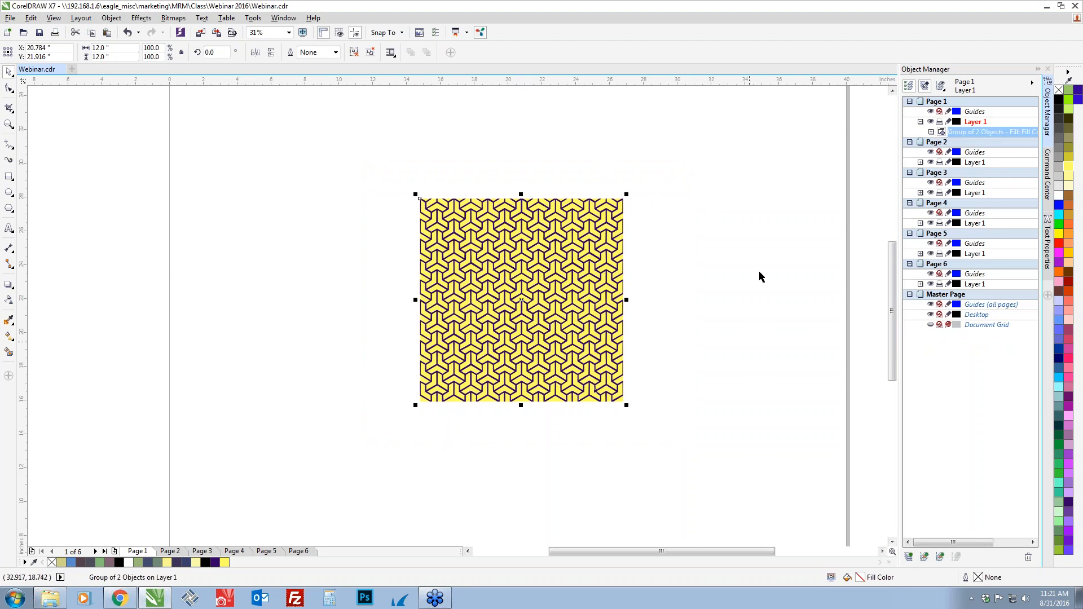
pyautogui.click(931, 132)
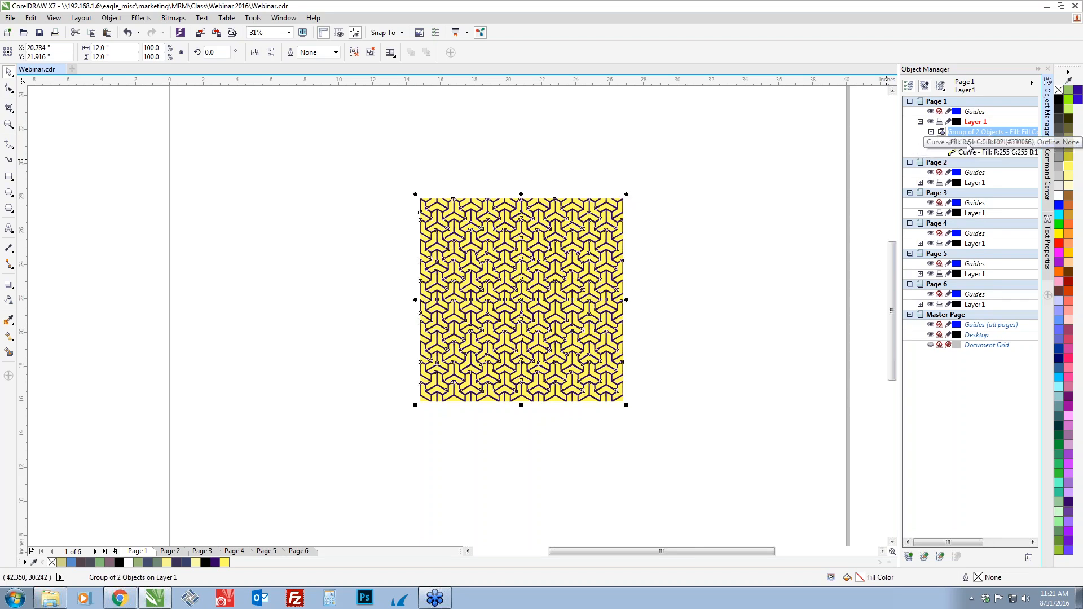
pyautogui.click(968, 143)
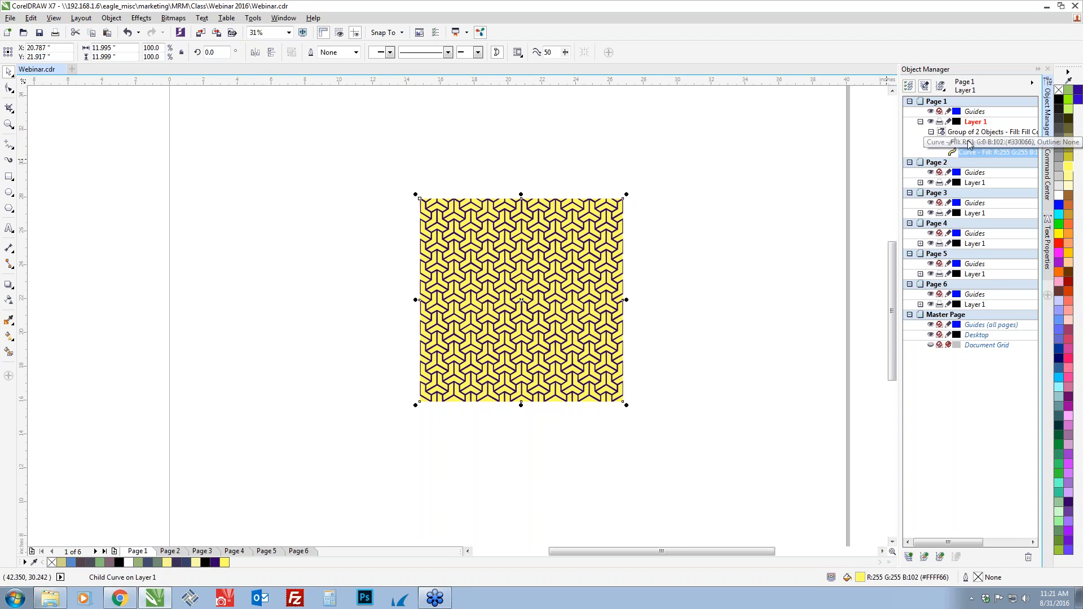
pyautogui.click(967, 133)
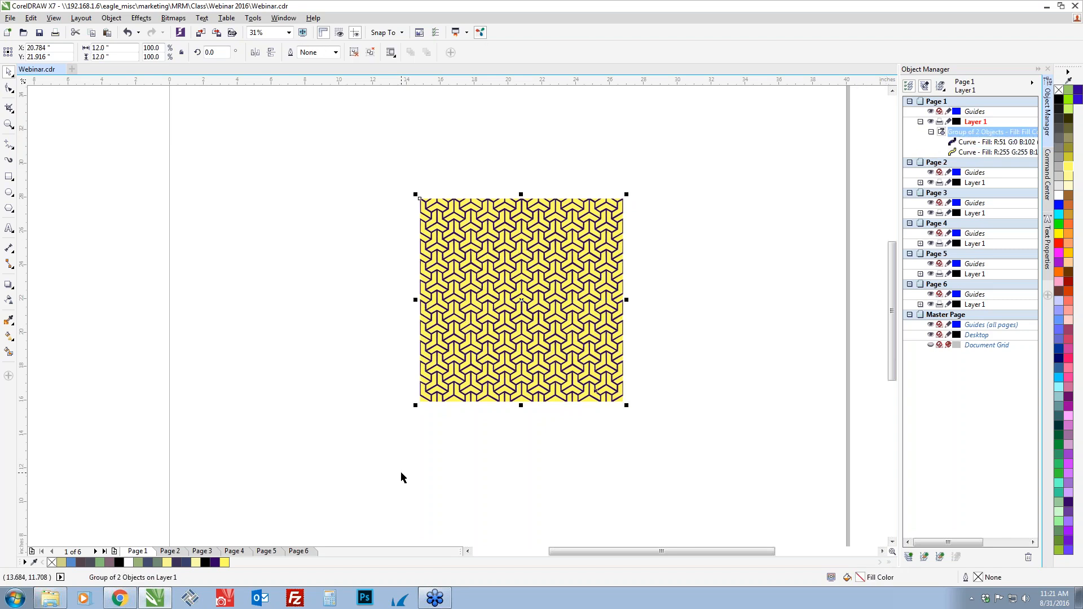
# Go to Page 2, look up "name box" on the Condé Design site in Chrome to view the Name Boxes artwork, and return to CorelDRAW
pyautogui.click(171, 552)
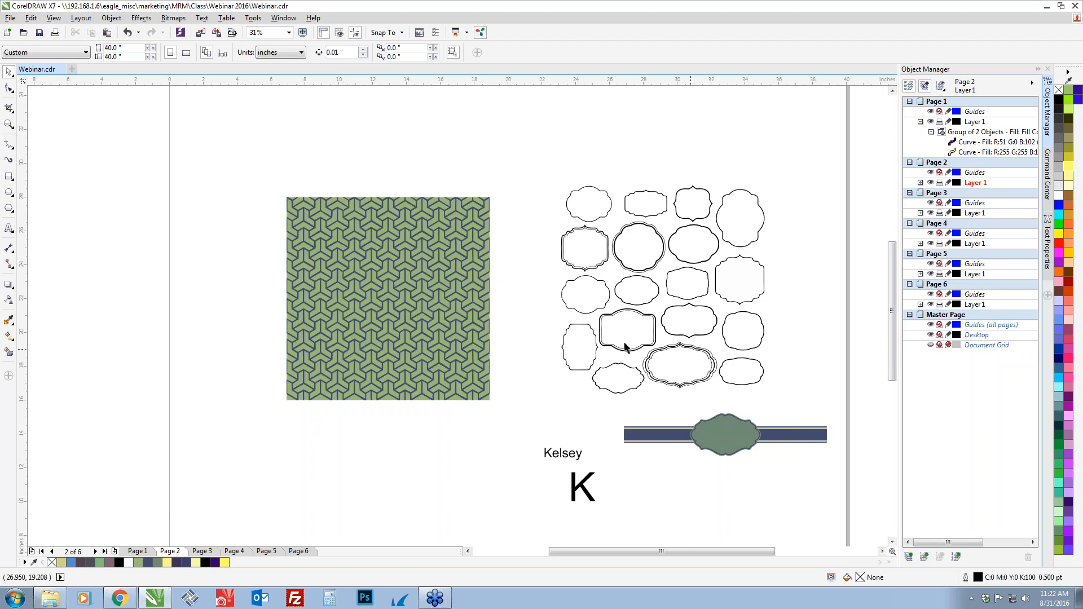
pyautogui.hotkey('alt', 'Tab')
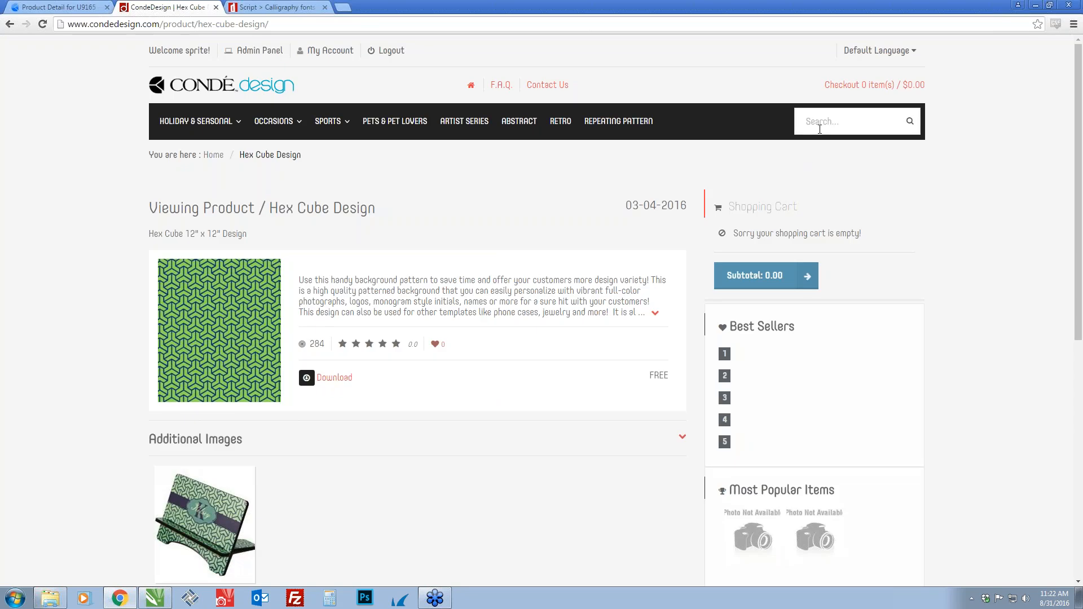
pyautogui.click(820, 129)
pyautogui.write('name box')
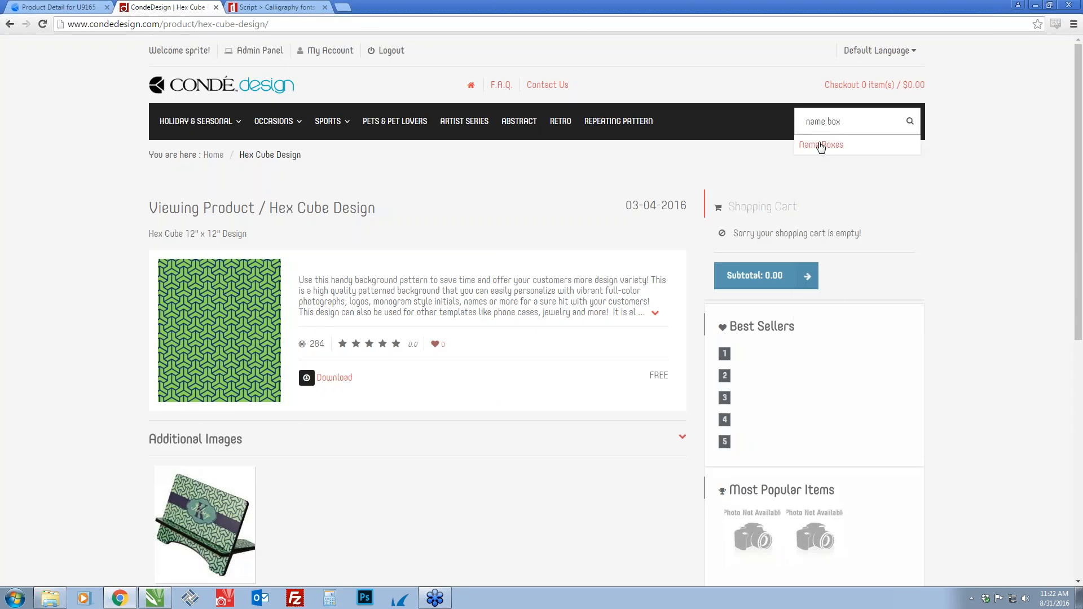
pyautogui.click(819, 145)
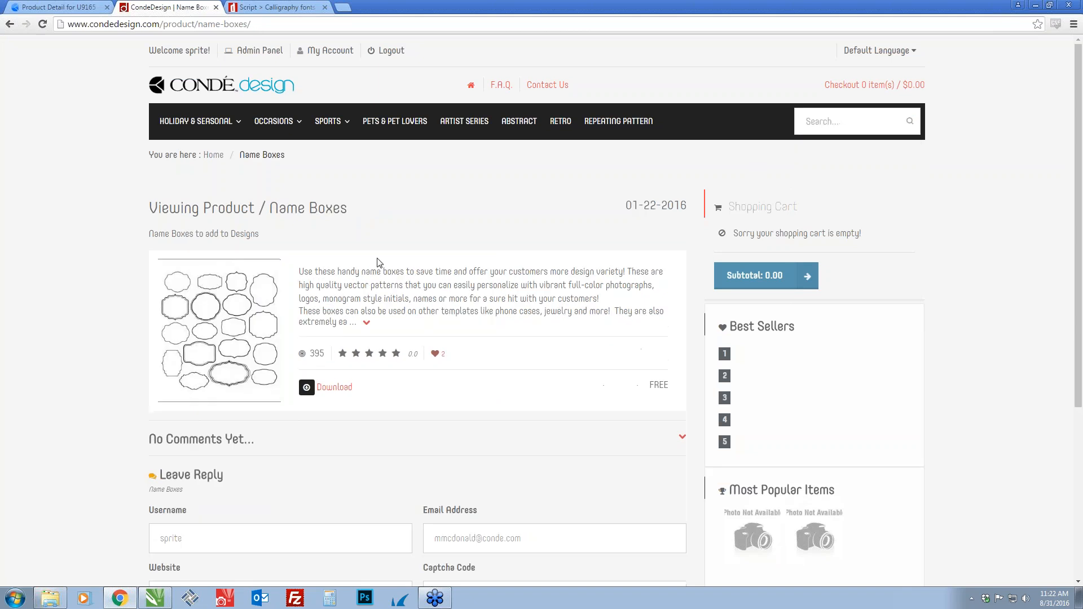
pyautogui.click(378, 263)
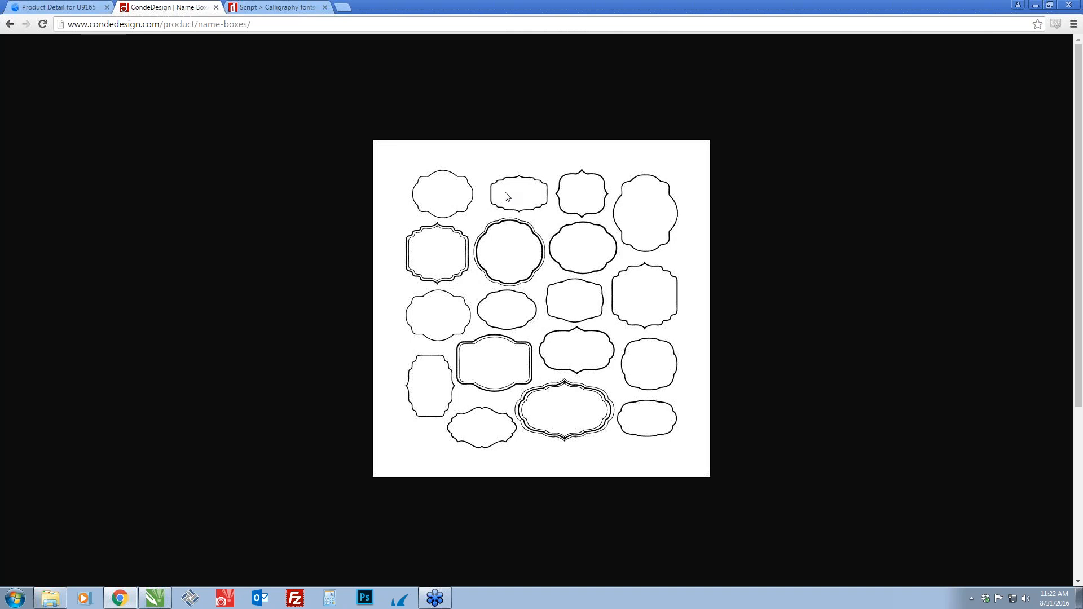
pyautogui.hotkey('alt', 'Tab')
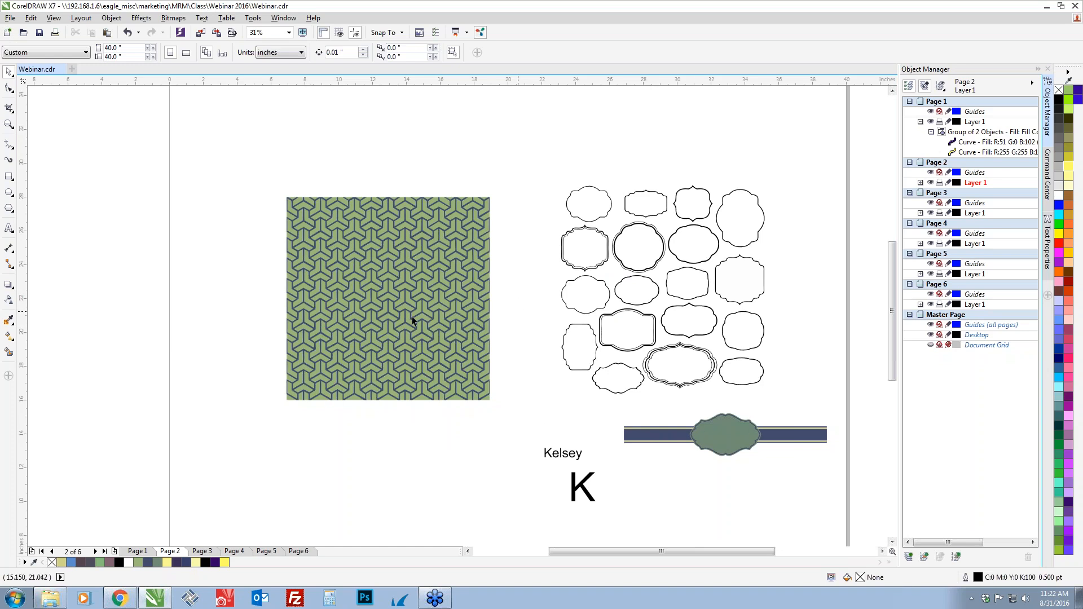
# Try the Eraser tool with a 0.25-inch nib on the pattern and the sample name text, and undo the erasure
pyautogui.scroll(1, 339, 424)
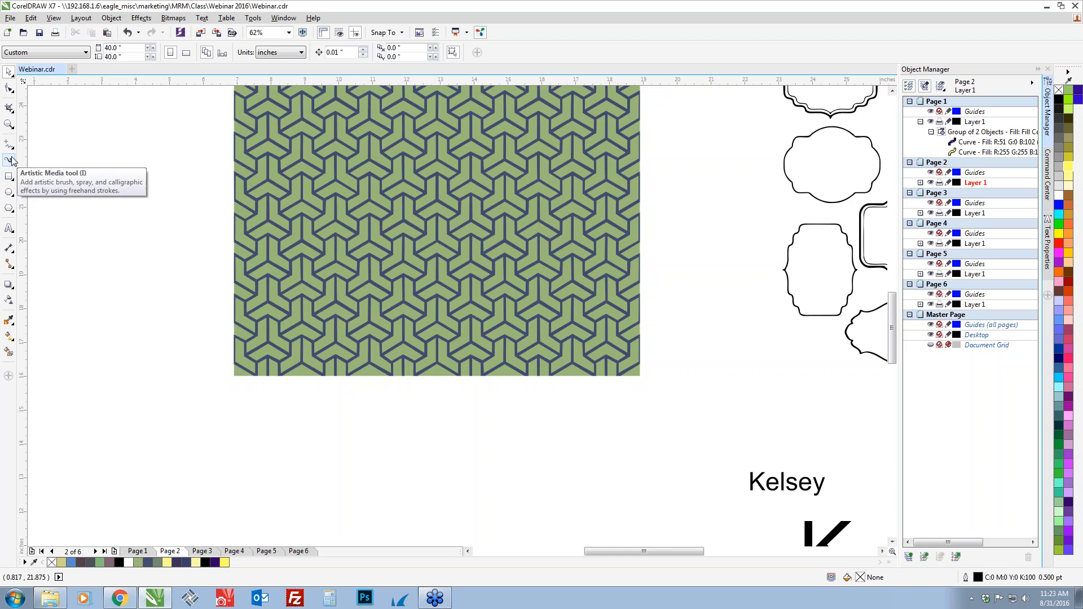
pyautogui.click(14, 113)
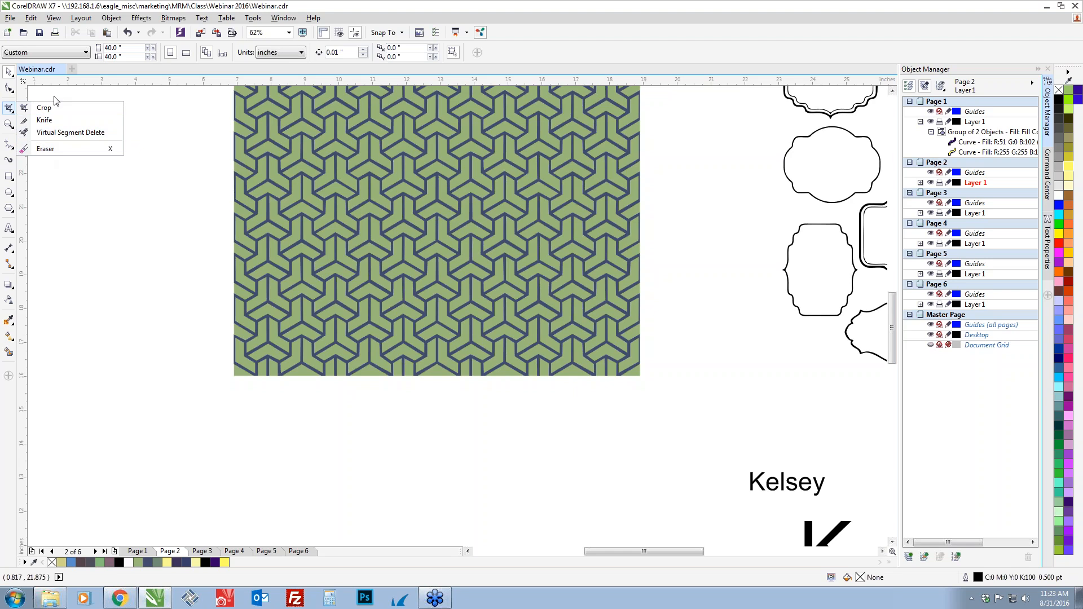
pyautogui.click(51, 150)
pyautogui.click(287, 343)
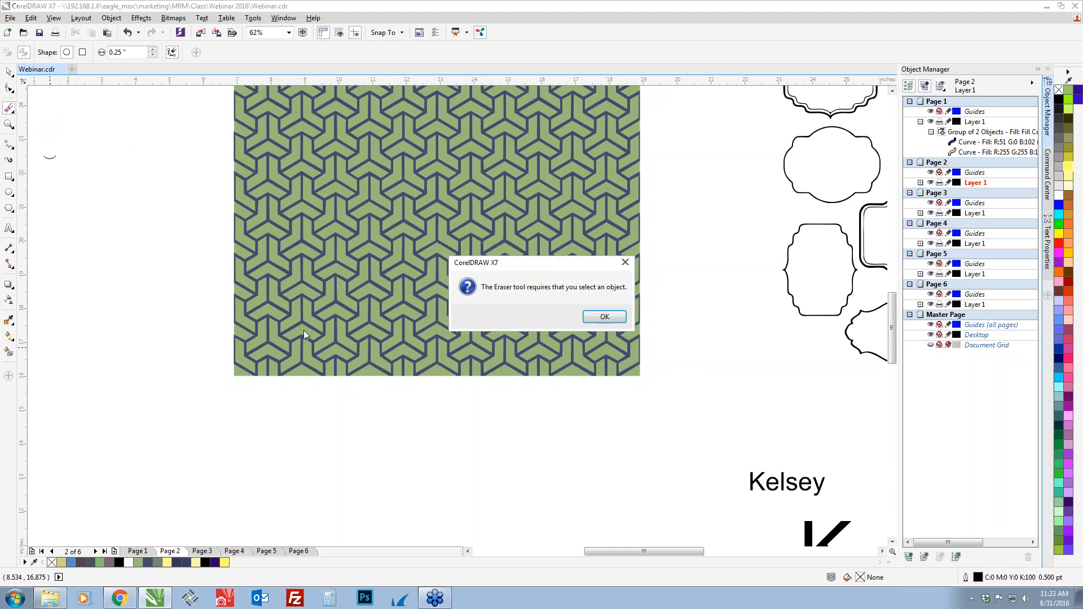
pyautogui.click(595, 318)
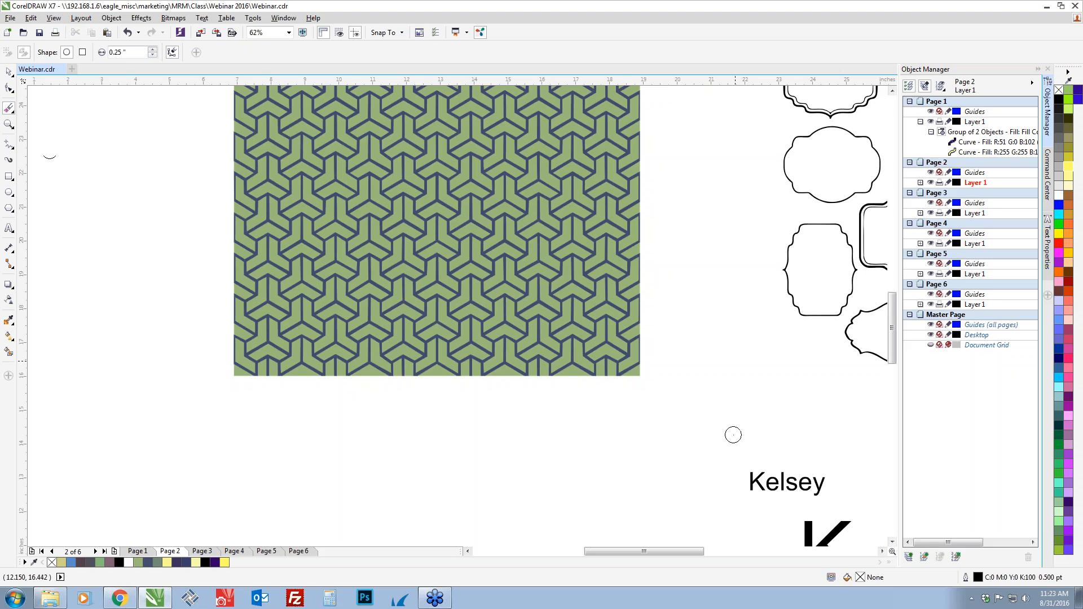
pyautogui.click(755, 481)
pyautogui.moveTo(755, 481)
pyautogui.mouseDown()
pyautogui.moveTo(812, 484)
pyautogui.moveTo(785, 474)
pyautogui.mouseUp()
pyautogui.press('space')
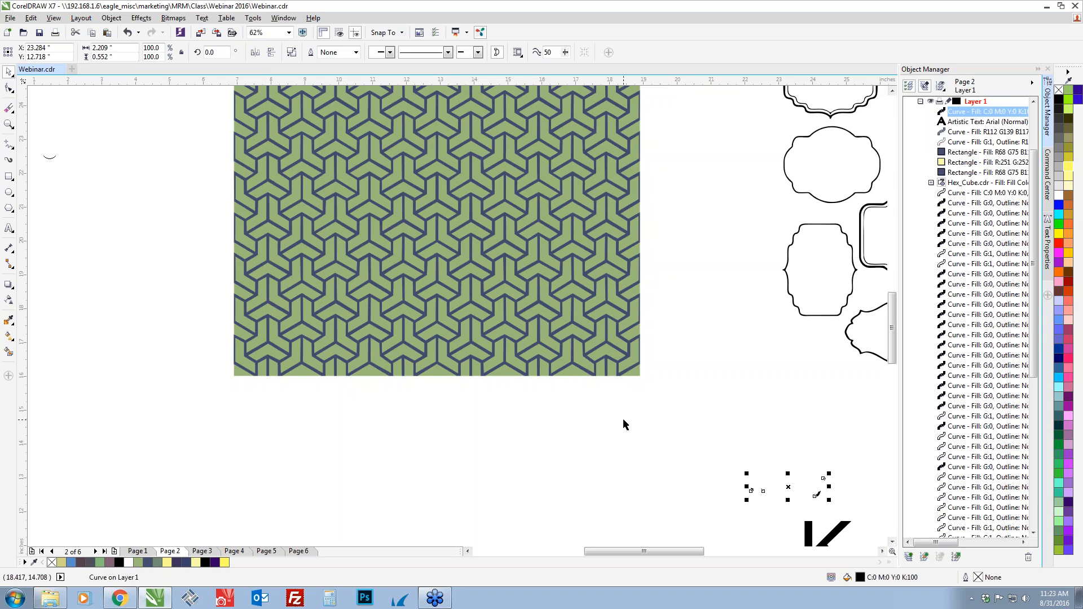
pyautogui.hotkey('ctrl', 'z')
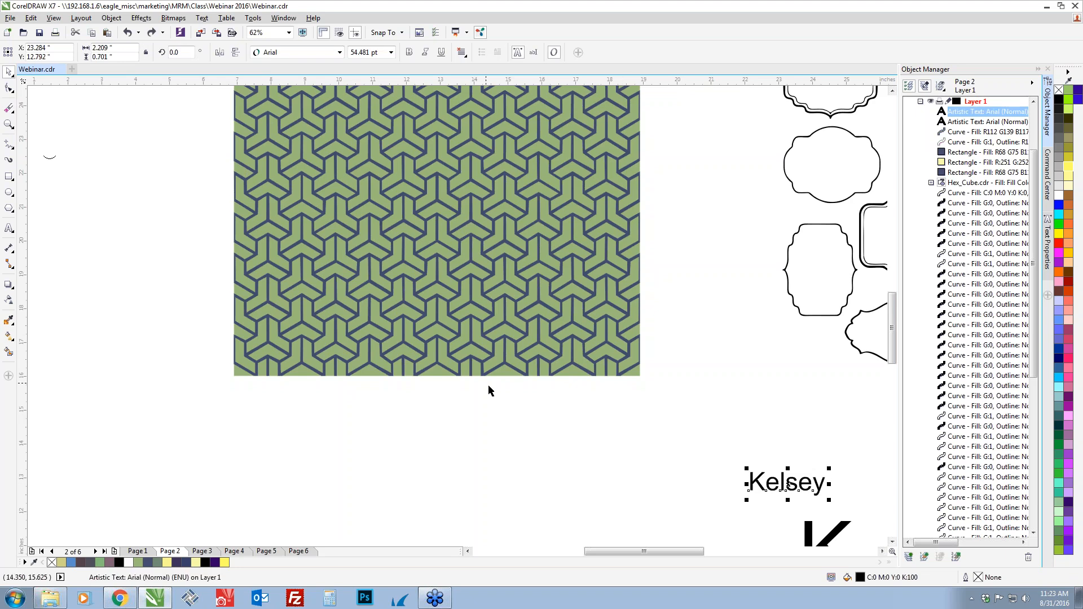
# Review the rectangle, ellipse and polygon tool choices and draw a horizontal rectangle about 11.8 by 1.0 inches below the hex cube pattern
pyautogui.click(9, 178)
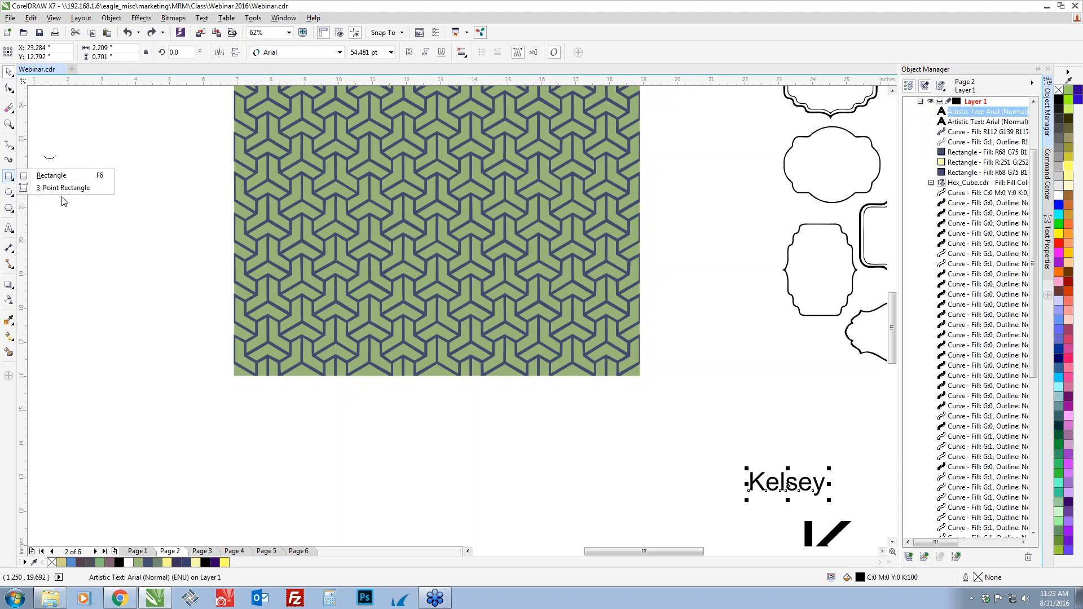
pyautogui.click(13, 195)
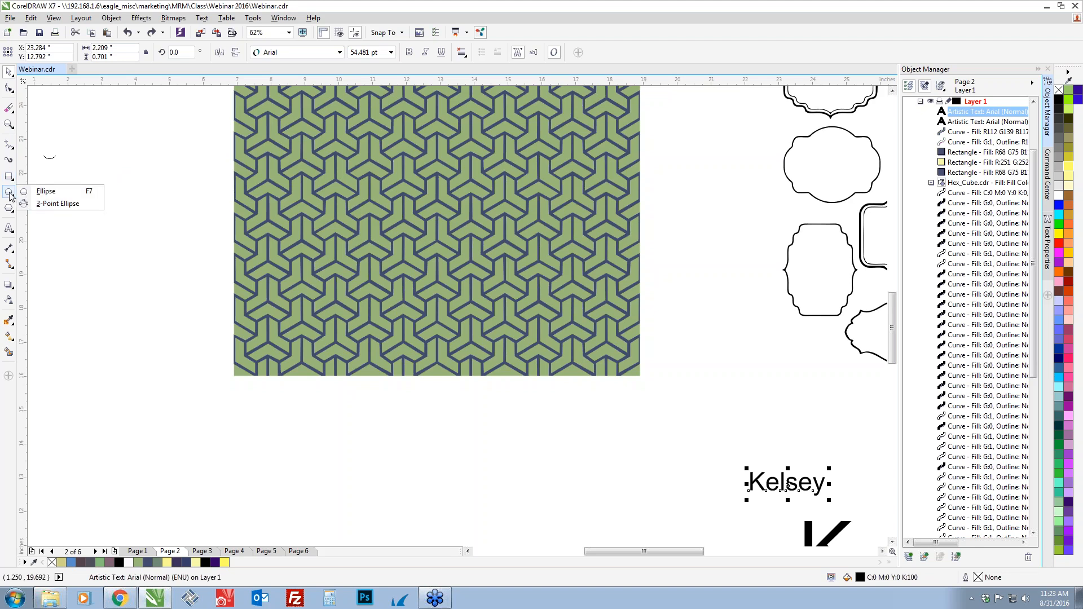
pyautogui.click(11, 209)
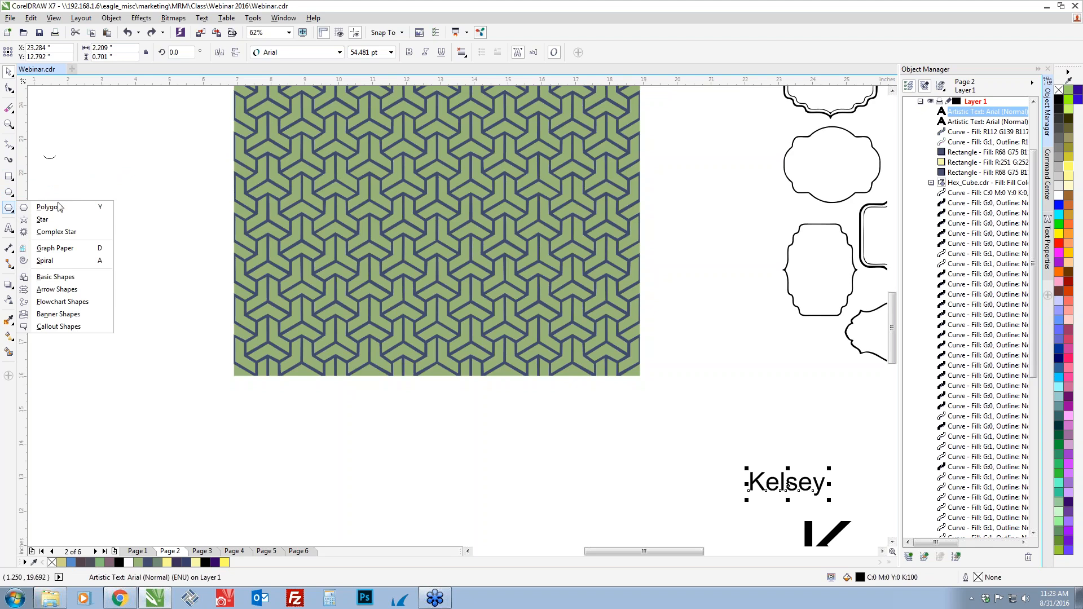
pyautogui.click(9, 178)
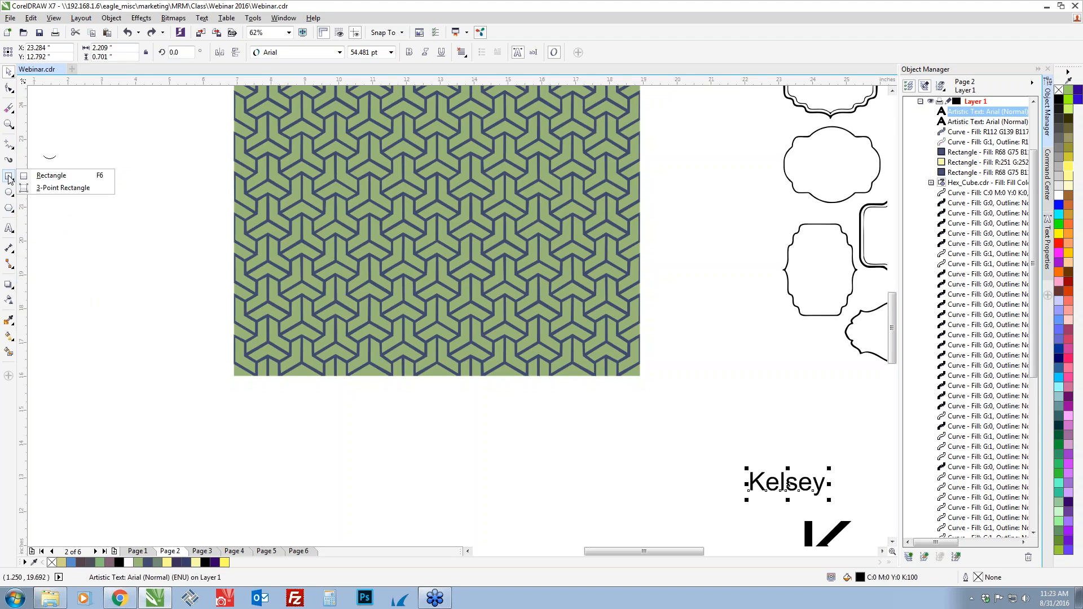
pyautogui.click(9, 179)
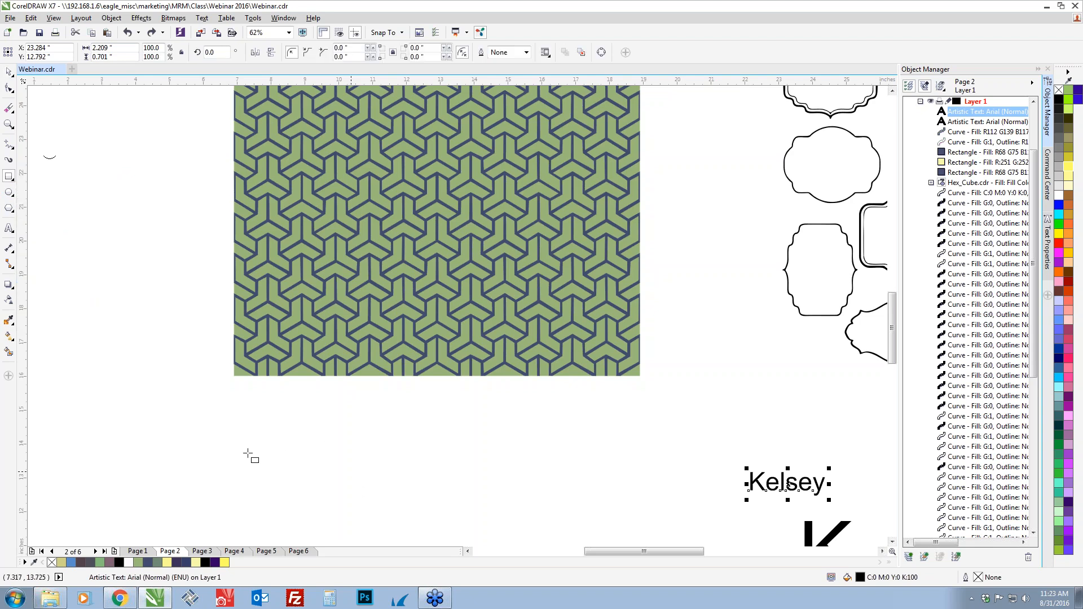
pyautogui.moveTo(243, 453); pyautogui.dragTo(642, 487)
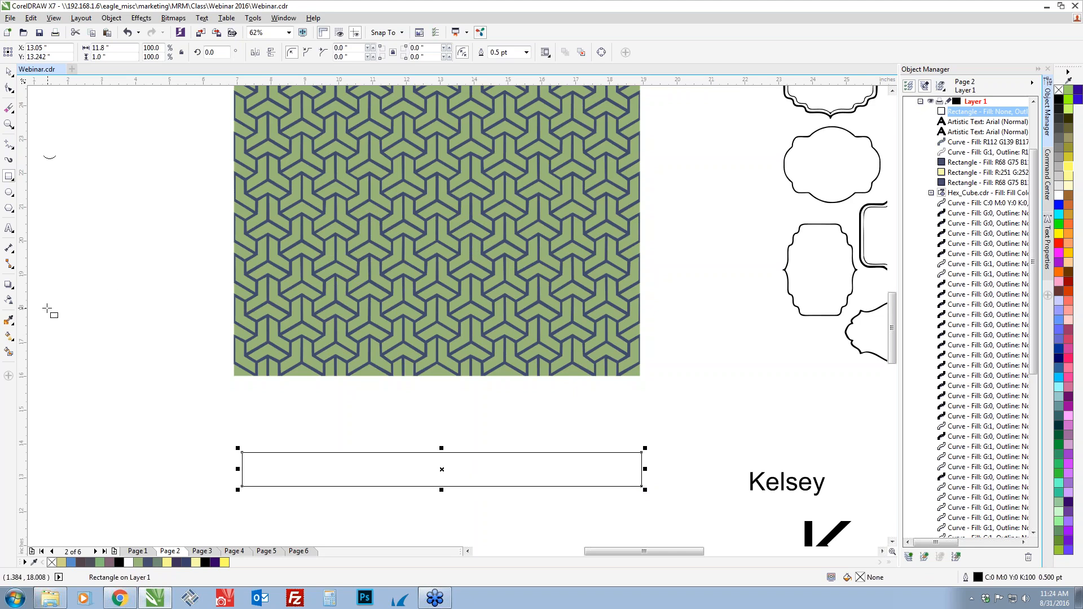
# Sample the pattern's navy color (R68 G75 B110) with the Color Eyedropper and fill the new rectangle with it
pyautogui.click(8, 322)
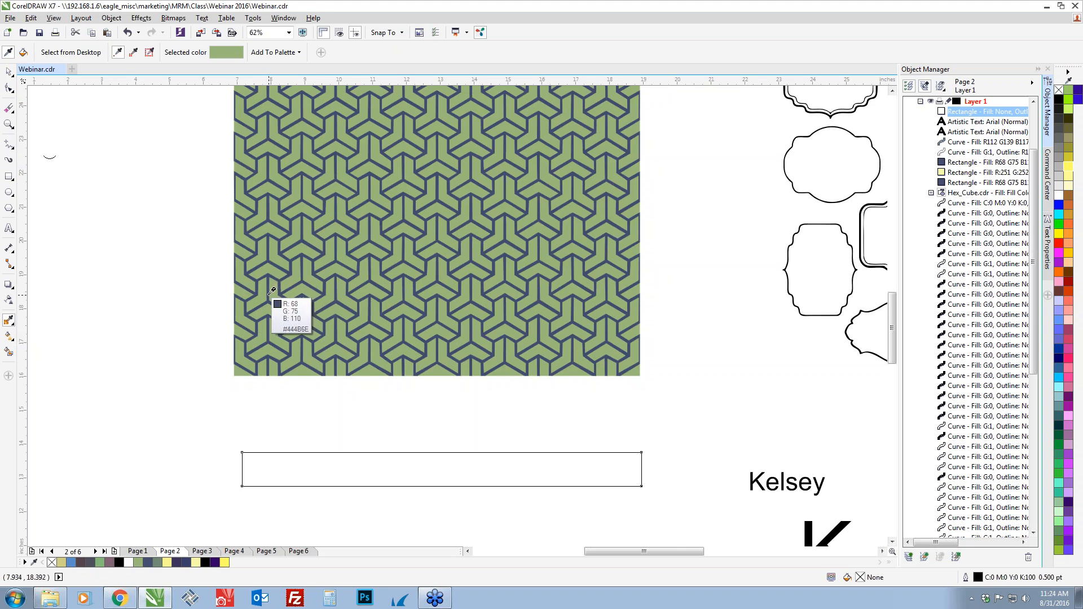
pyautogui.click(270, 294)
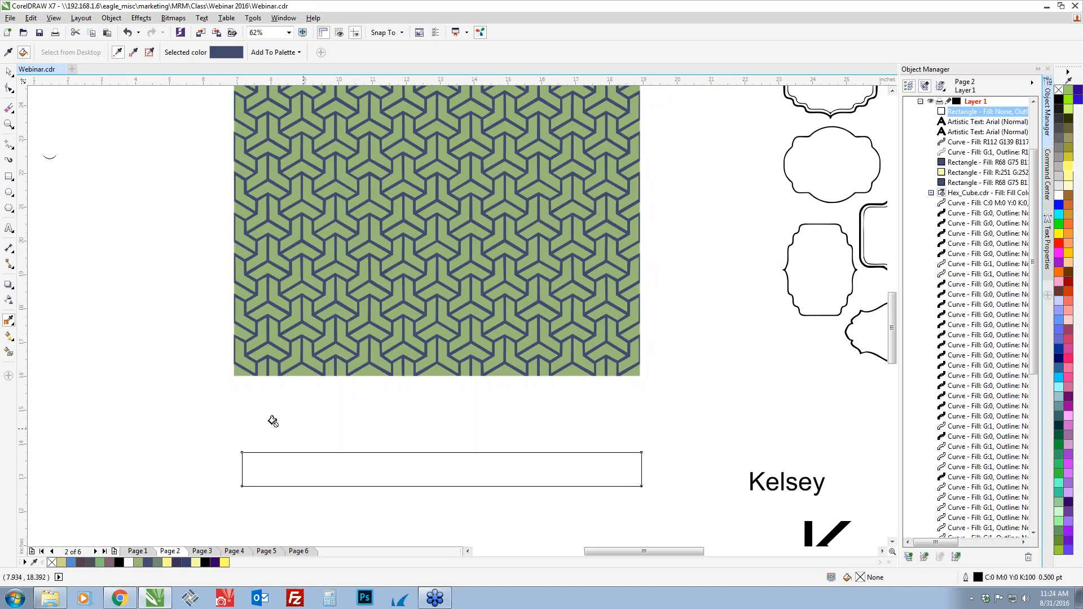
pyautogui.click(297, 470)
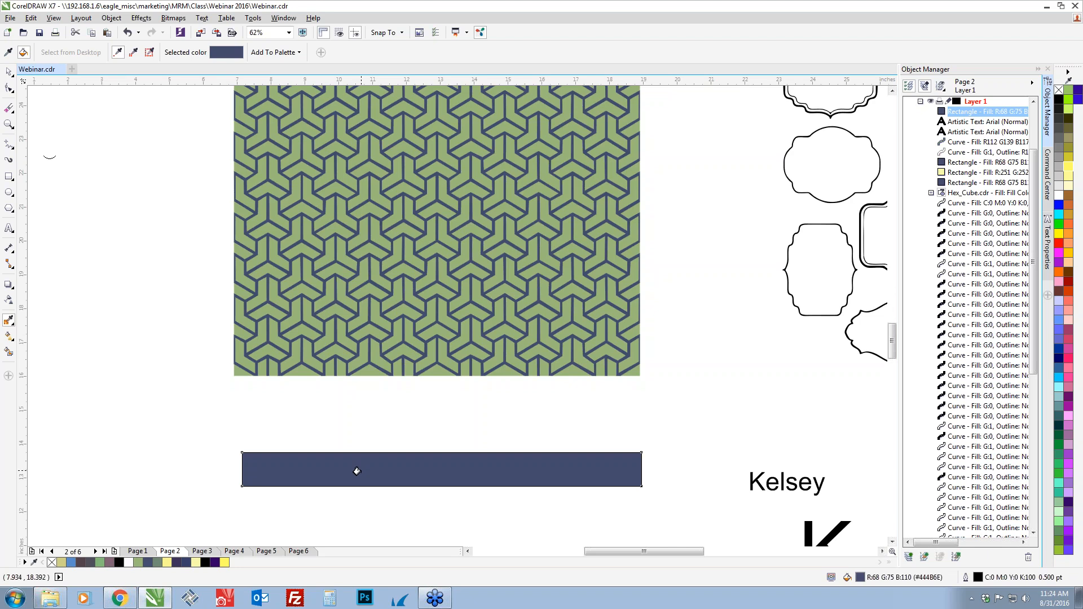
# Remove the navy rectangle's outline, and try removing its fill before undoing the fill removal
pyautogui.scroll(4, 357, 471)
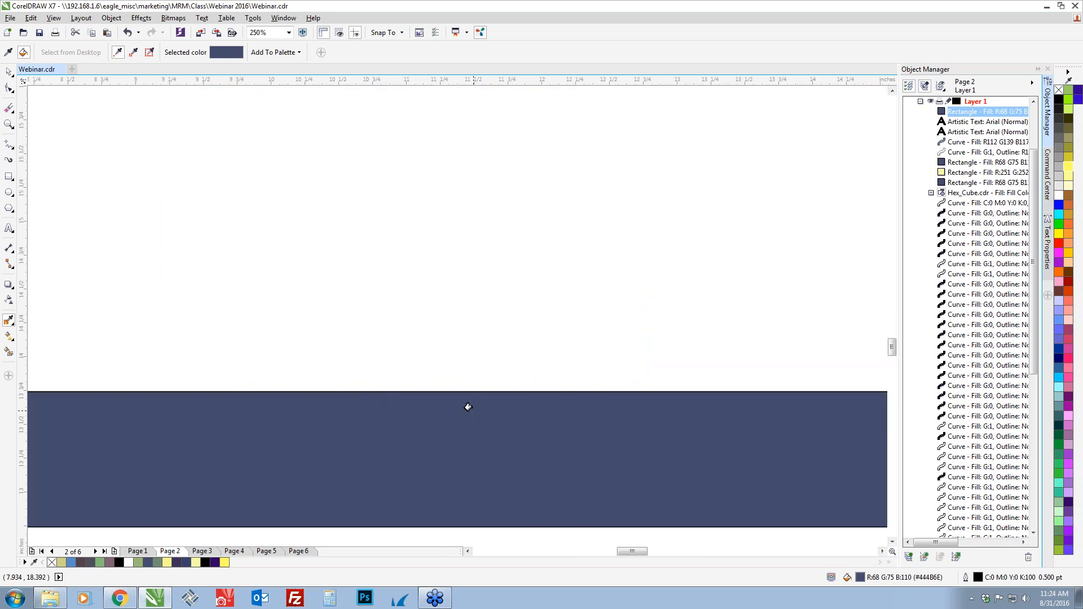
pyautogui.click(8, 73)
pyautogui.moveTo(360, 437); pyautogui.dragTo(317, 375)
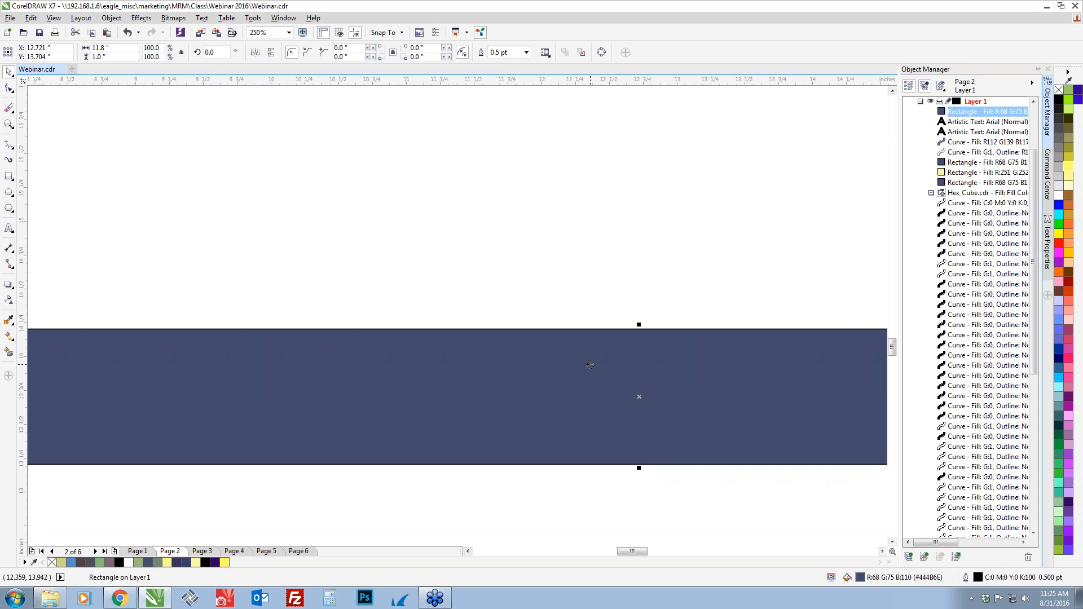
pyautogui.rightClick(1060, 92)
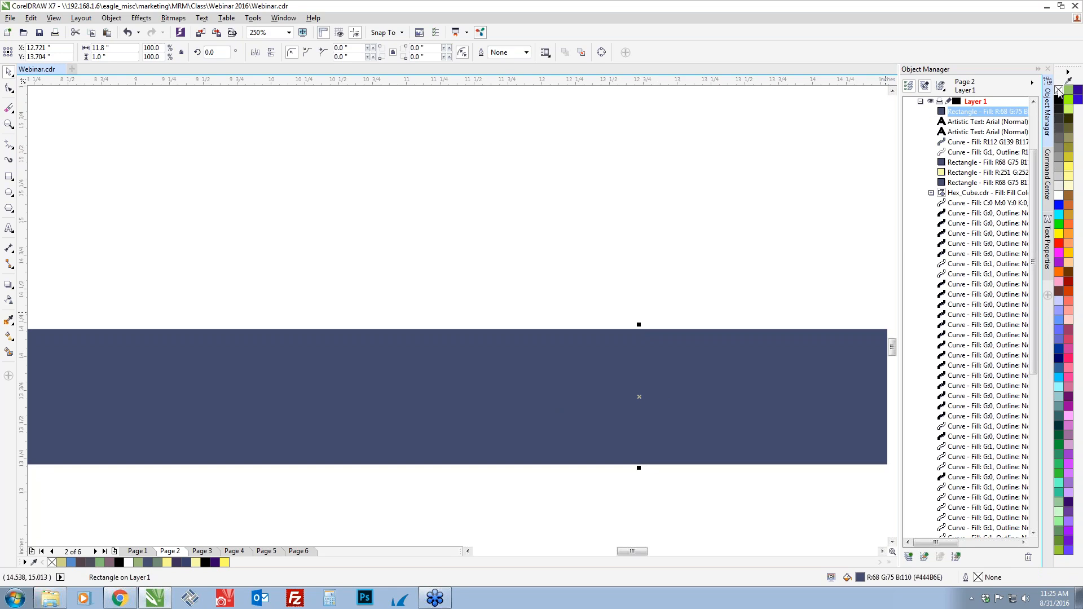
pyautogui.click(1060, 92)
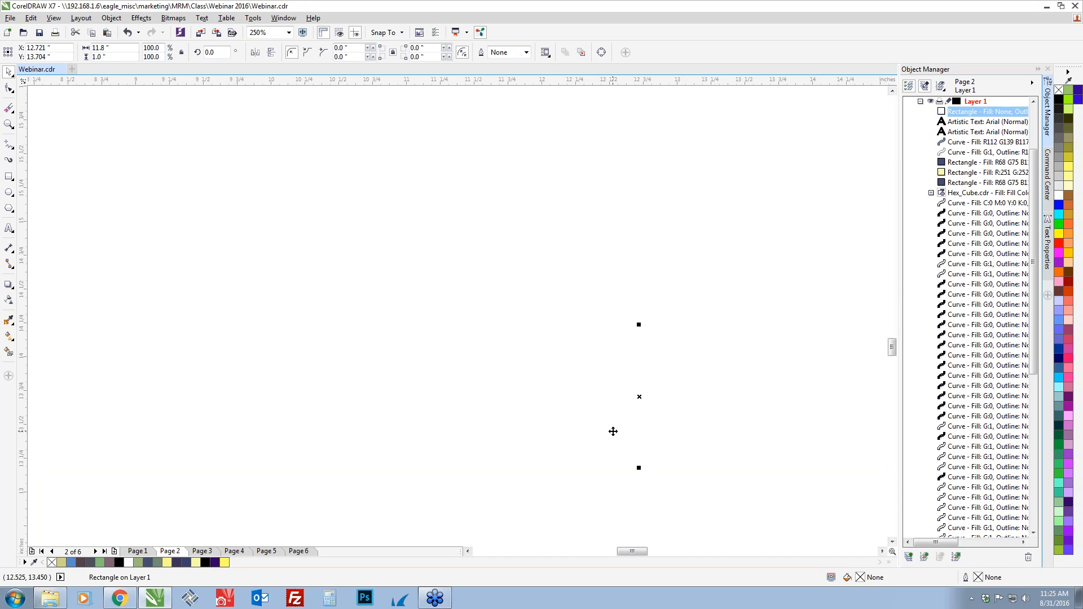
pyautogui.hotkey('ctrl', 'z')
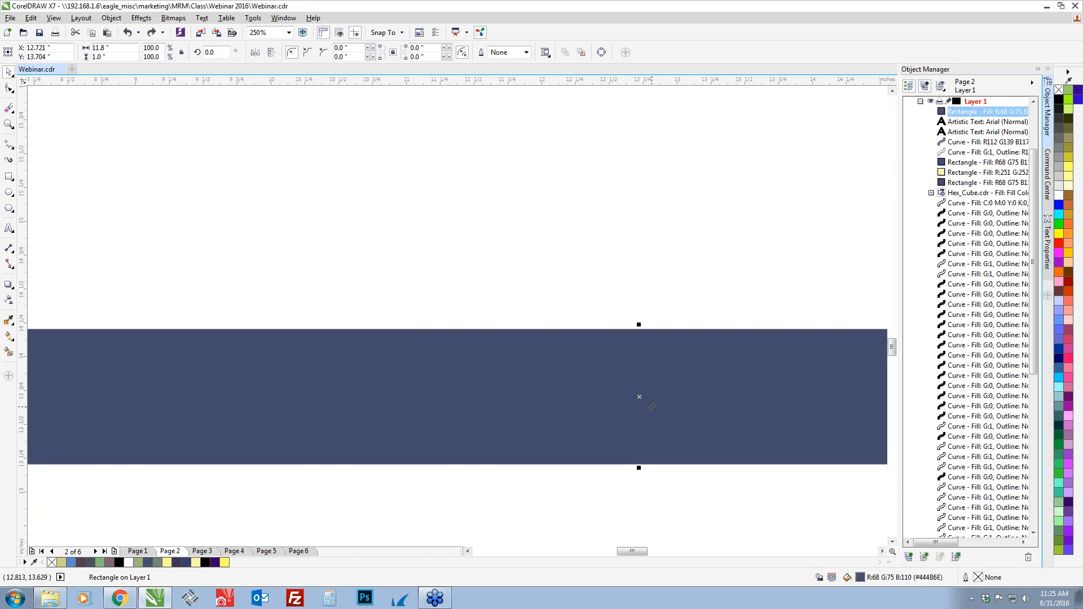
# Darken the rectangle's fill to R47 G54 B92 (#2F365C)
pyautogui.scroll(-1, 619, 457)
pyautogui.moveTo(685, 449)
pyautogui.mouseDown()
pyautogui.moveTo(627, 446)
pyautogui.moveTo(644, 468)
pyautogui.mouseUp()
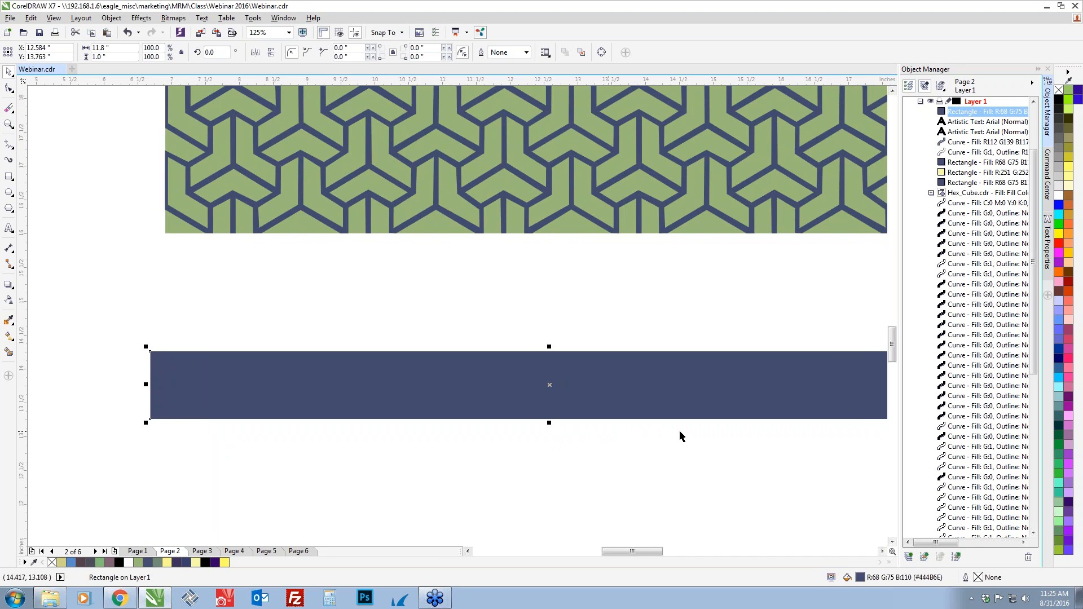
pyautogui.doubleClick(862, 577)
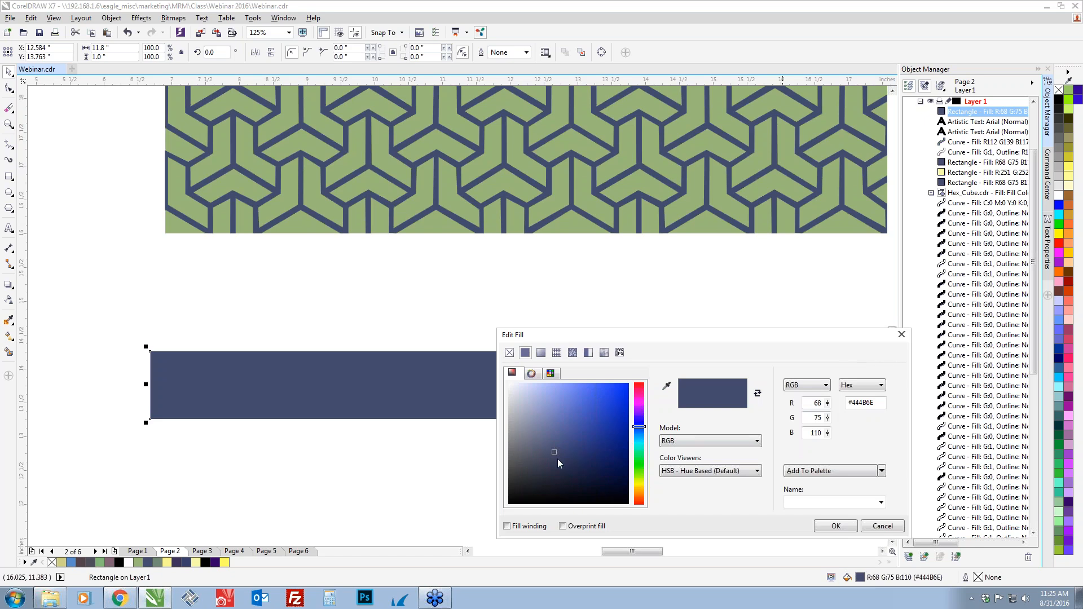
pyautogui.moveTo(554, 452); pyautogui.dragTo(568, 460)
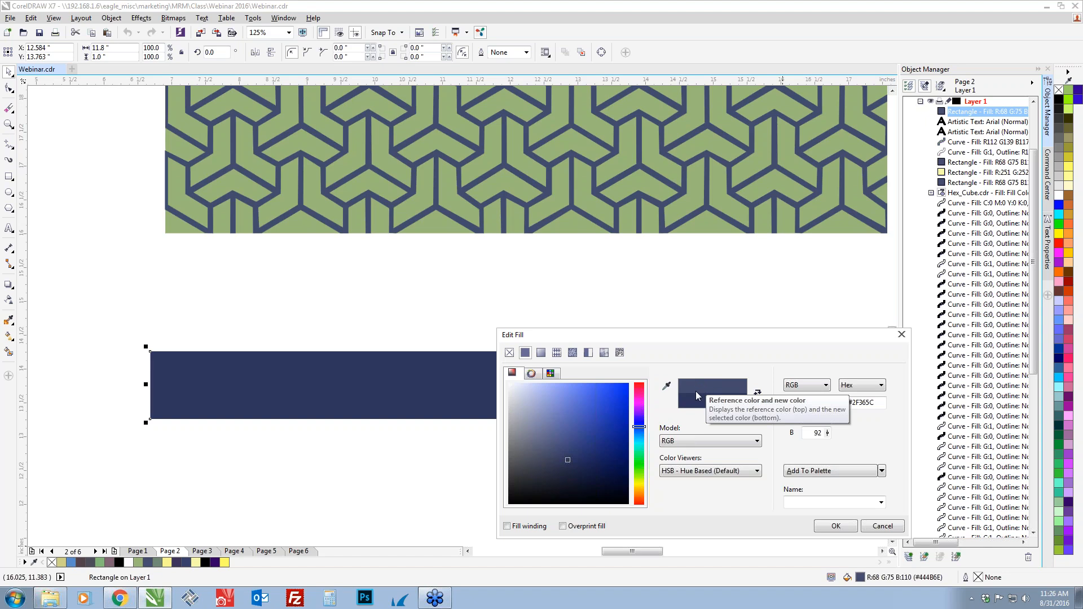
pyautogui.click(825, 528)
# Stack two centered copies on the band: one 0.783 inches high filled R251 G252 B171, the other 0.567 inches high filled R47 G54 B92
pyautogui.moveTo(514, 373); pyautogui.dragTo(516, 419)
pyautogui.moveTo(643, 500); pyautogui.dragTo(610, 481)
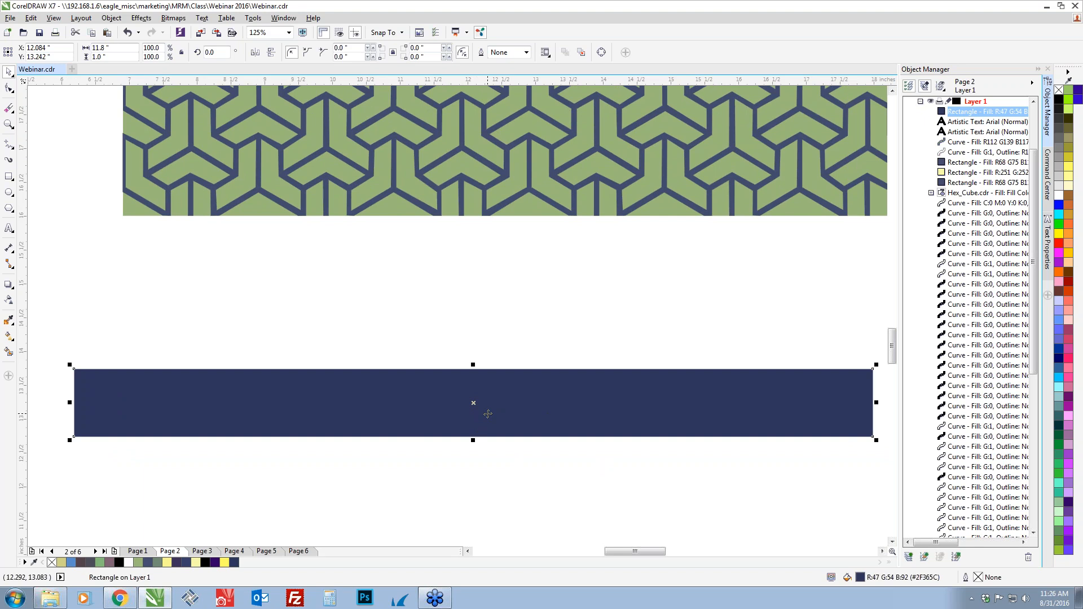
pyautogui.hotkey('ctrl', 'd')
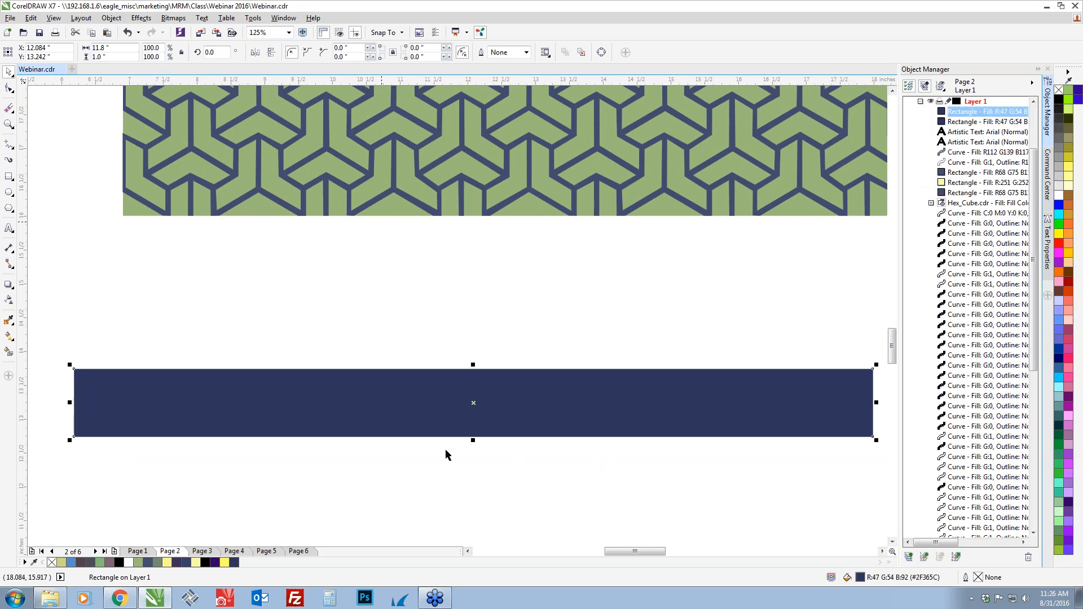
pyautogui.click(201, 567)
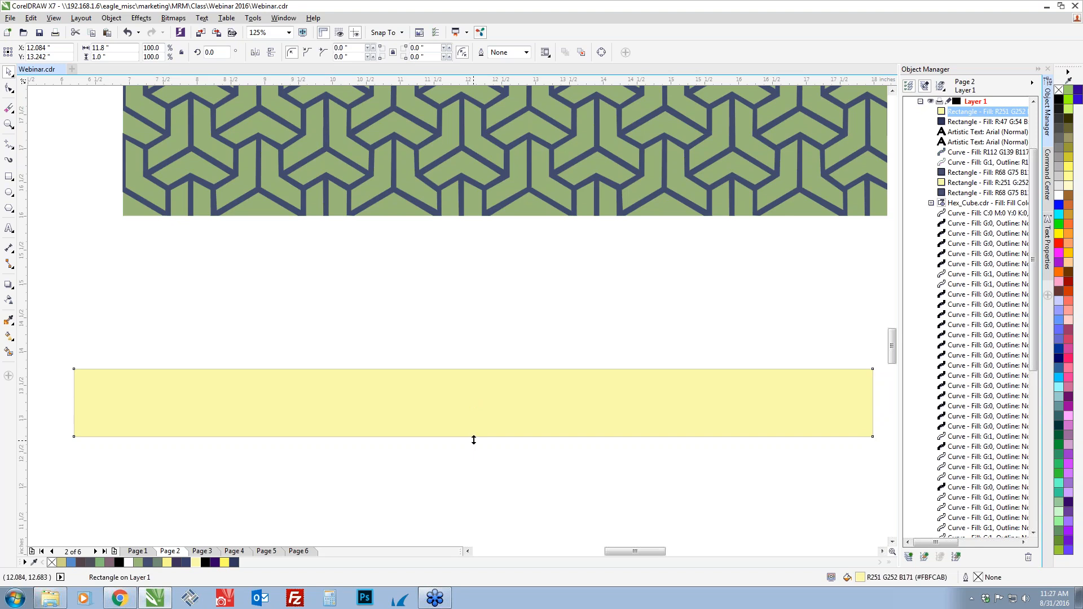
pyautogui.moveTo(474, 440); pyautogui.dragTo(474, 438)
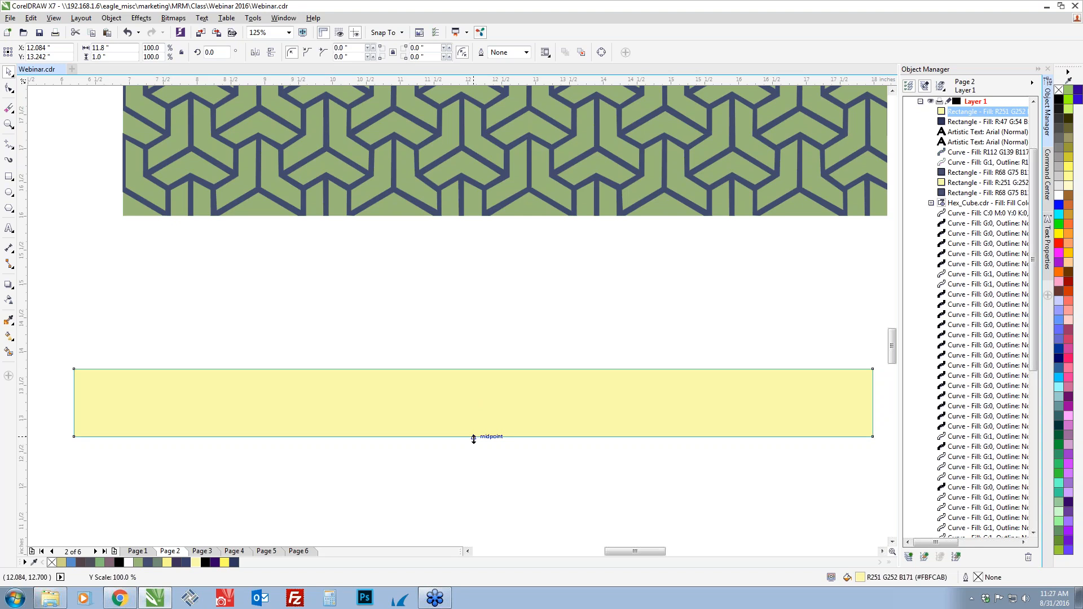
pyautogui.moveTo(474, 439); pyautogui.dragTo(478, 434)
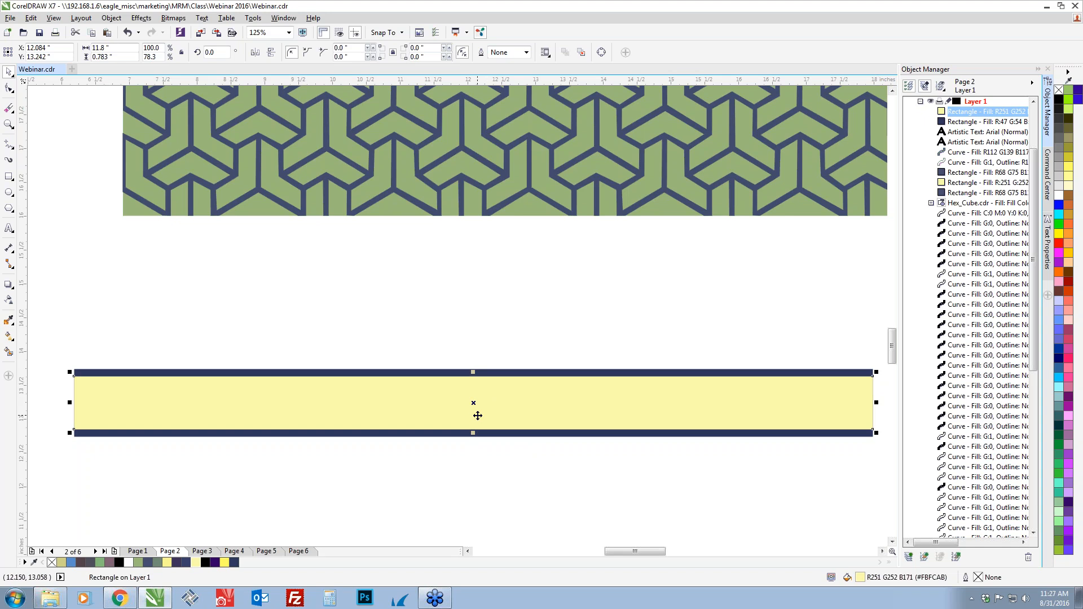
pyautogui.hotkey('ctrl', 'd')
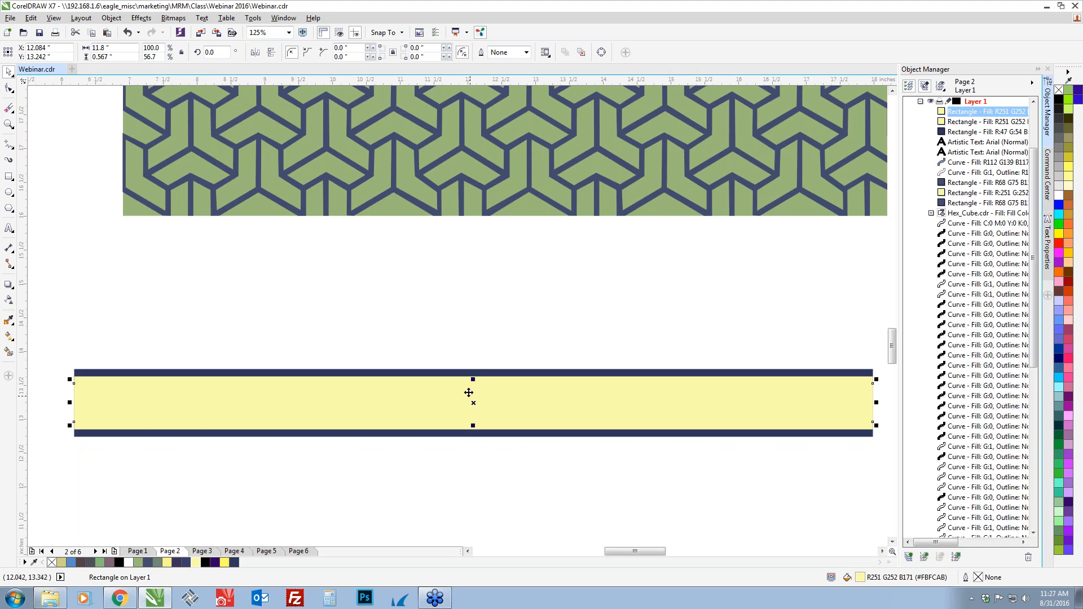
pyautogui.click(233, 562)
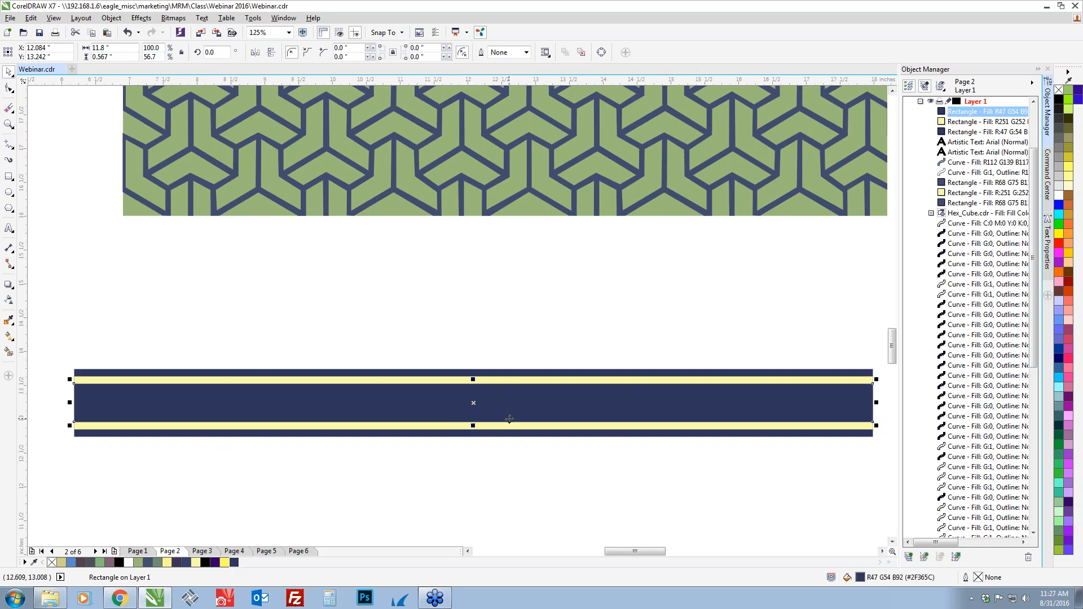
# Add two more centered copies to the band, 0.35 inches high in pale yellow and 0.133 inches high in dark navy
pyautogui.hotkey('ctrl', 'd')
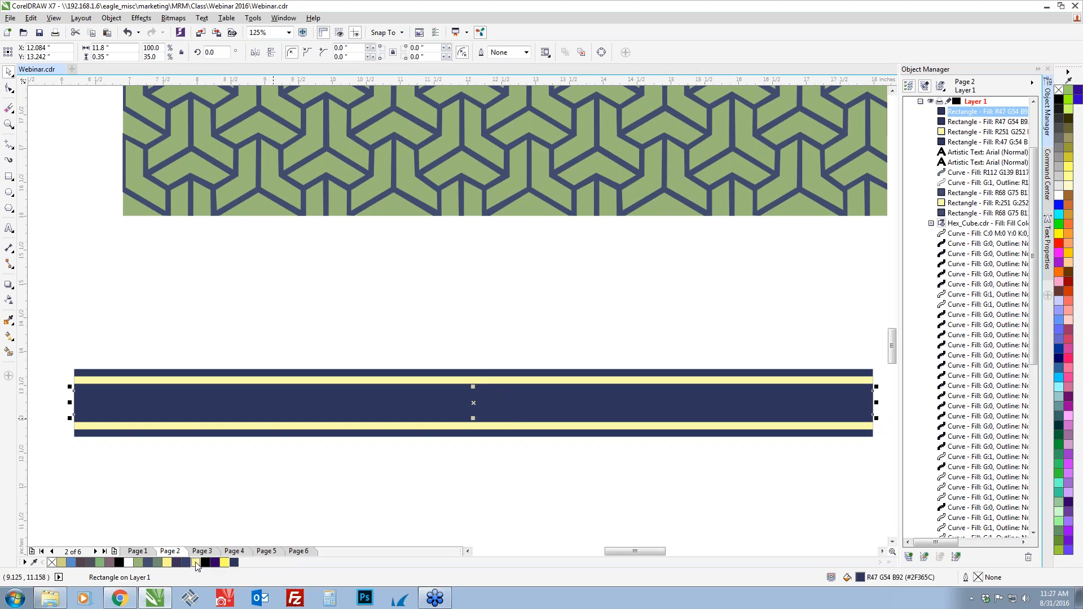
pyautogui.click(196, 563)
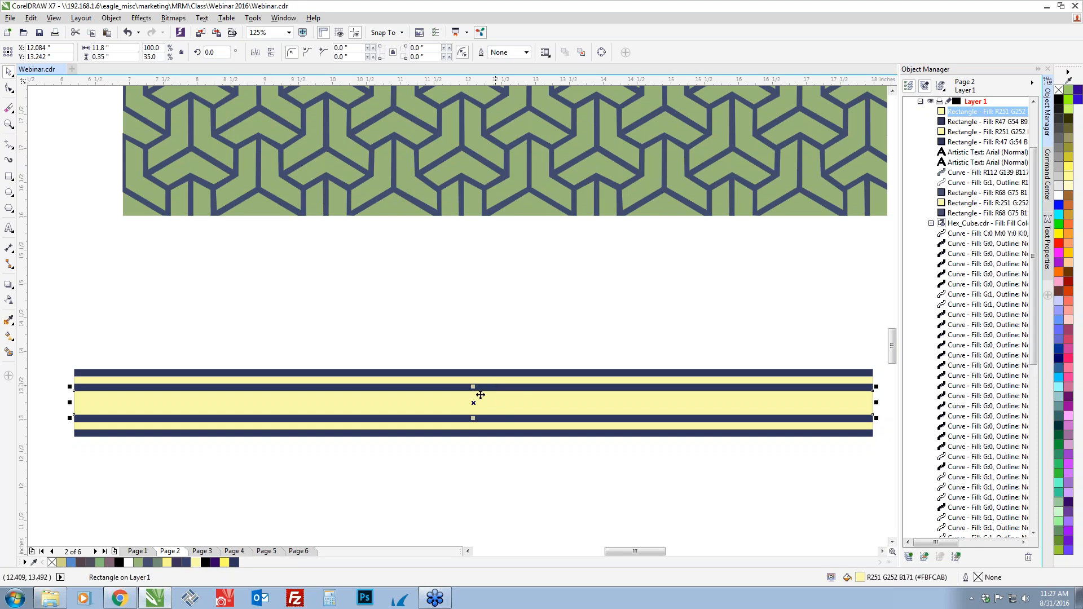
pyautogui.scroll(1, 471, 390)
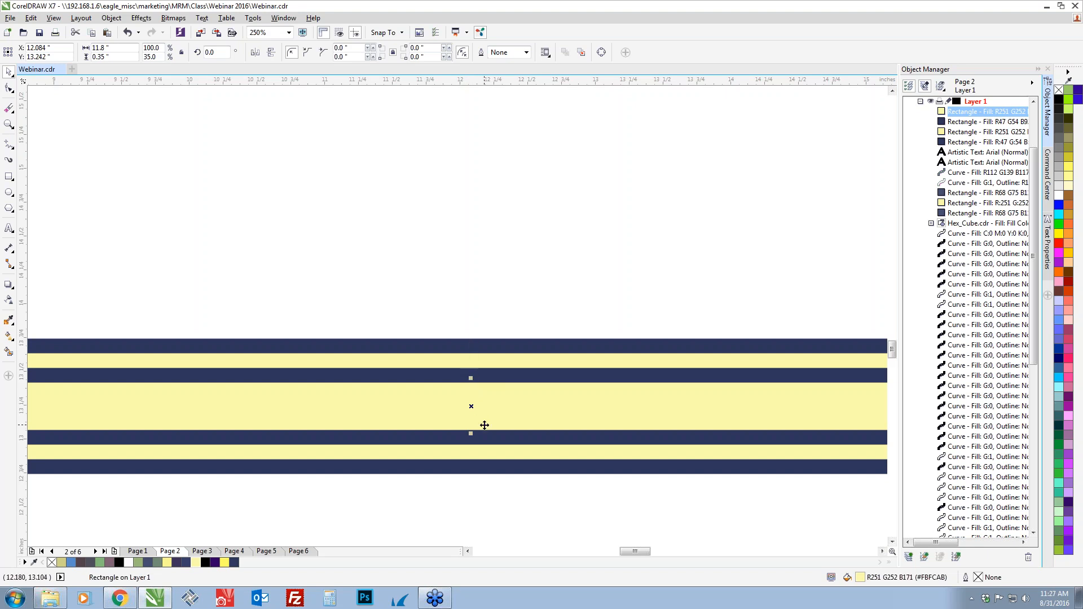
pyautogui.press('KP_Add')
pyautogui.click(234, 562)
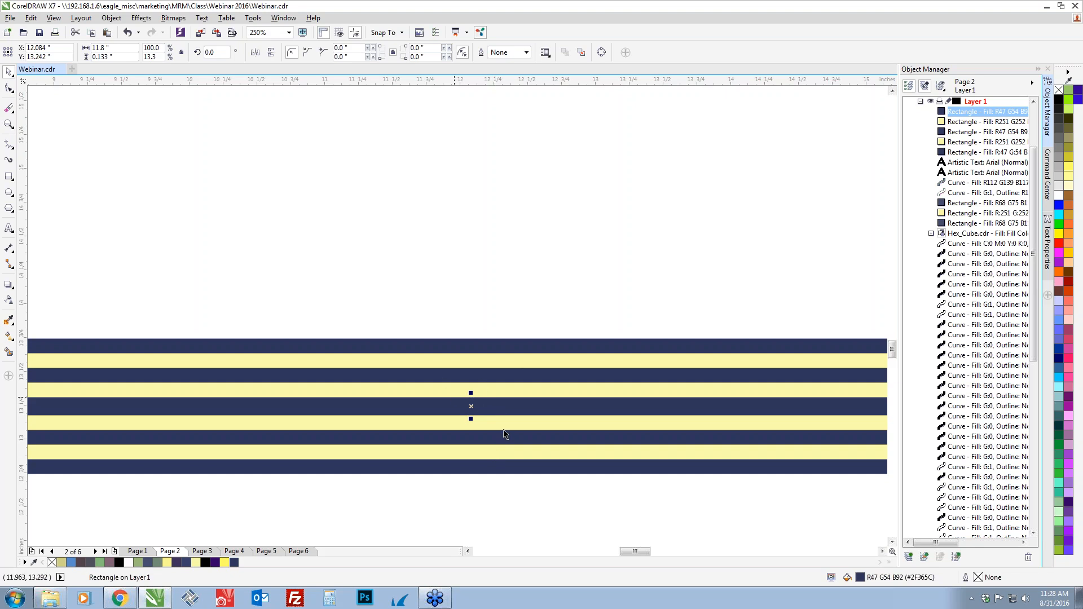
# Undo the two innermost stripes of the band, back to the 0.567-inch navy center
pyautogui.press('Delete')
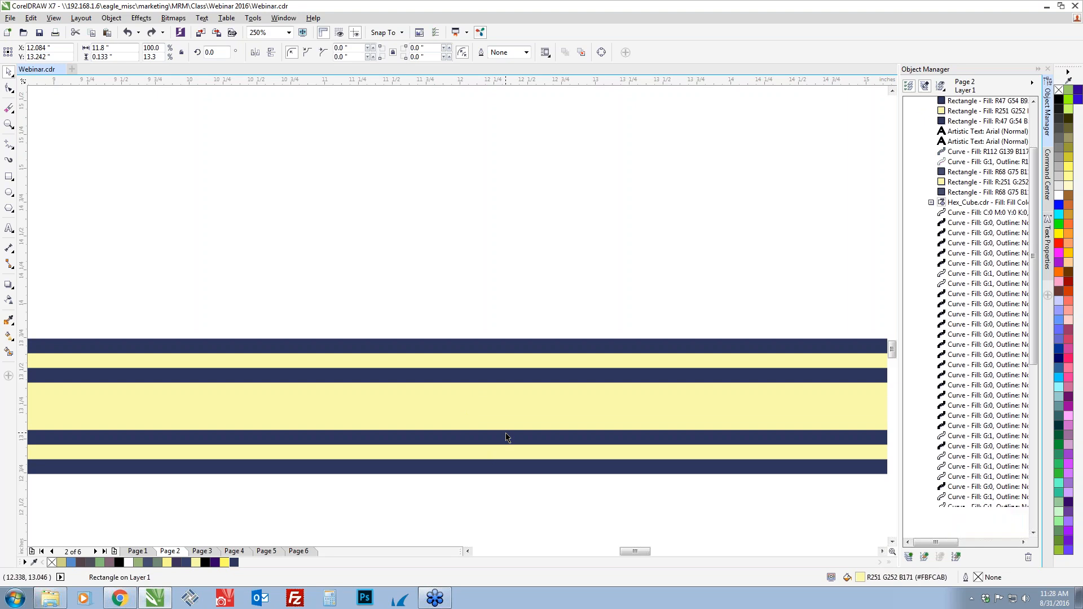
pyautogui.hotkey('ctrl', 'z')
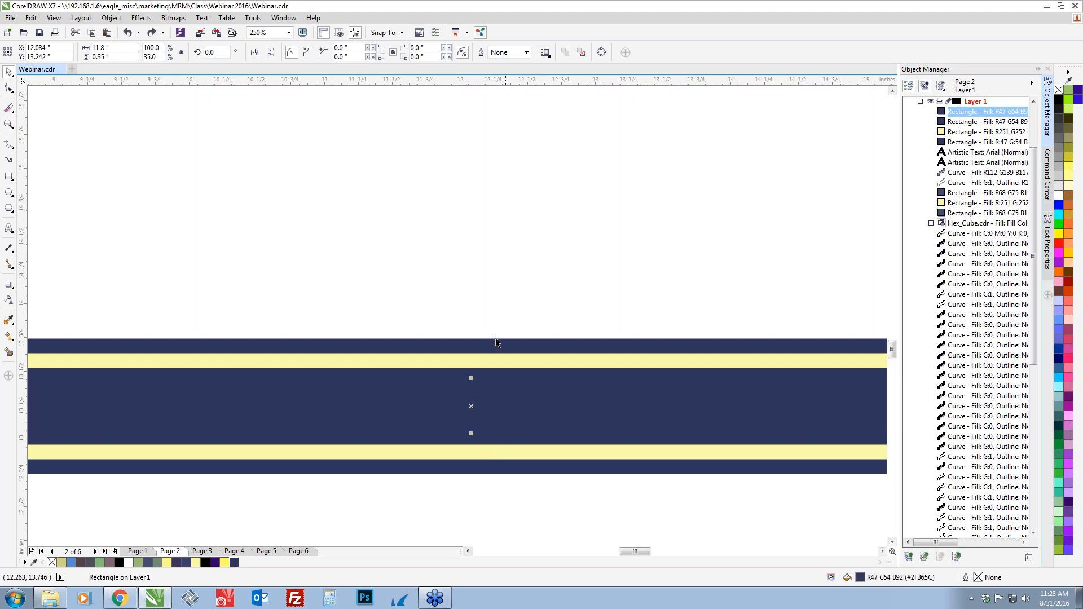
pyautogui.press('Delete')
# Draw a circle about 0.44 by 0.46 inches below the striped band and fill it with R56 G64 B107
pyautogui.scroll(-2, 474, 384)
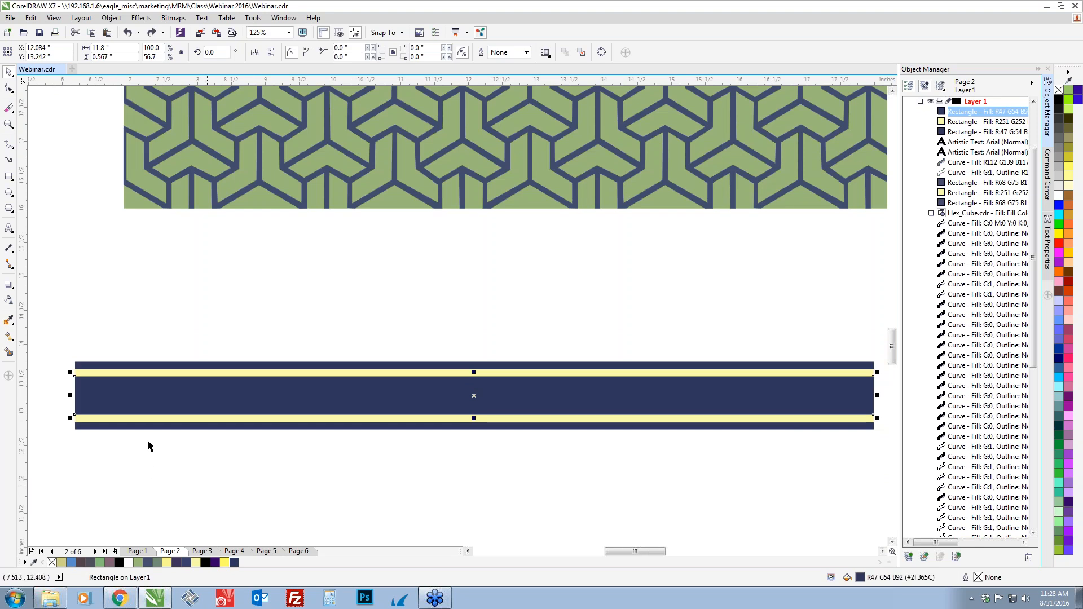
pyautogui.click(9, 193)
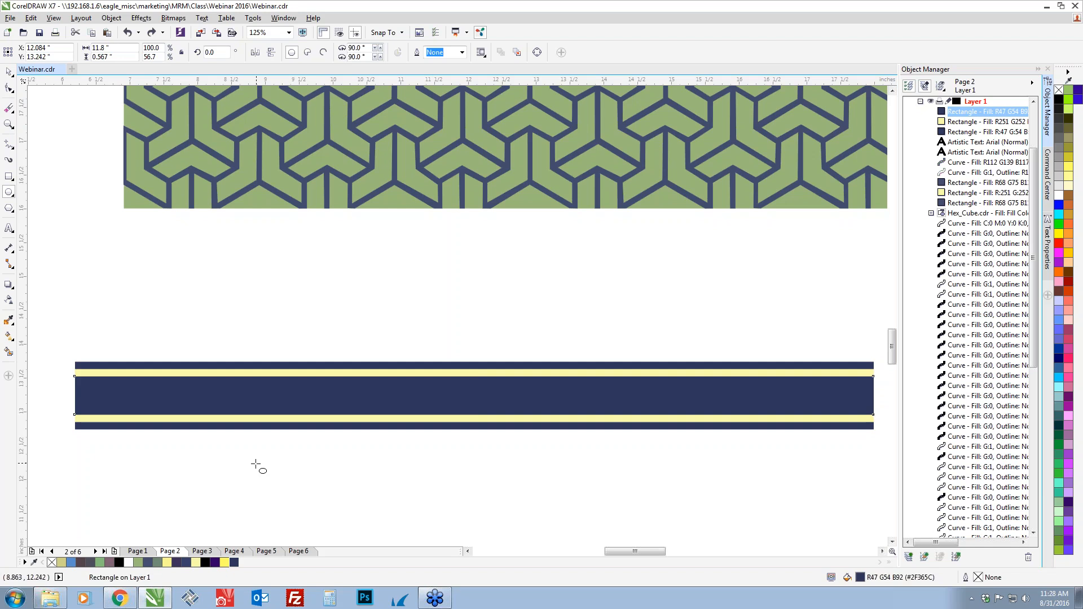
pyautogui.moveTo(253, 460); pyautogui.dragTo(290, 497)
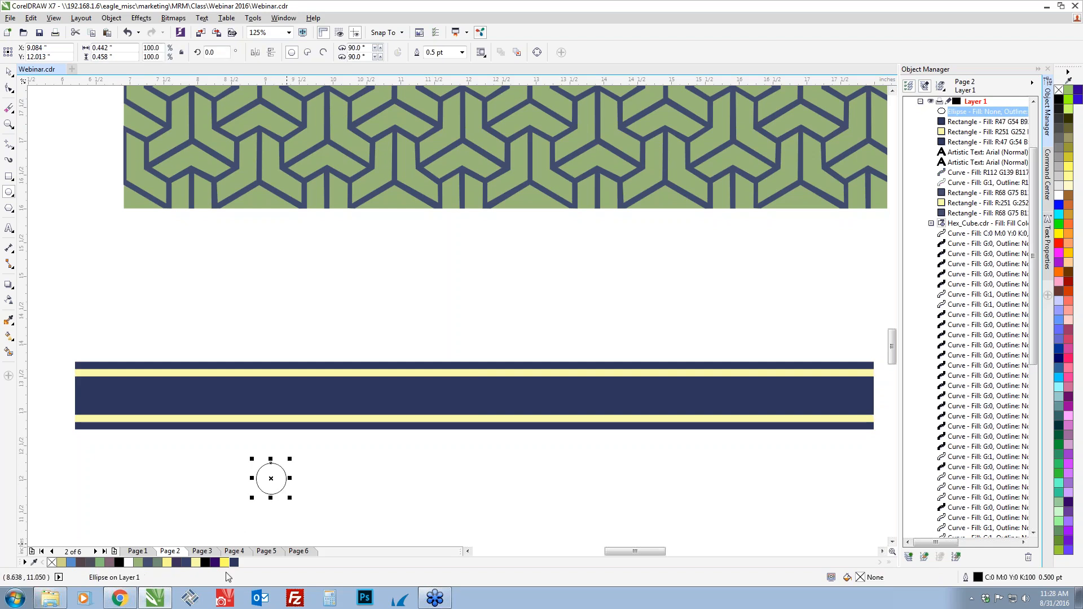
pyautogui.click(187, 563)
pyautogui.press('space')
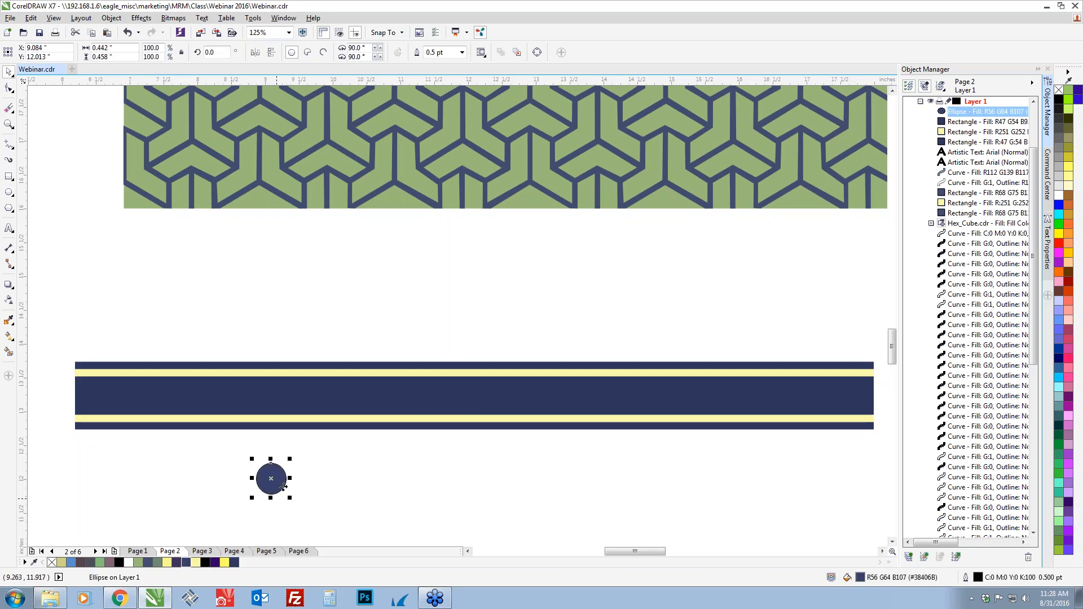
# Duplicate the circle to its right at equal spacing to make a horizontal row of eleven circles
pyautogui.hotkey('ctrl', 'd')
pyautogui.moveTo(280, 484); pyautogui.dragTo(313, 484)
pyautogui.hotkey('ctrl', 'd')
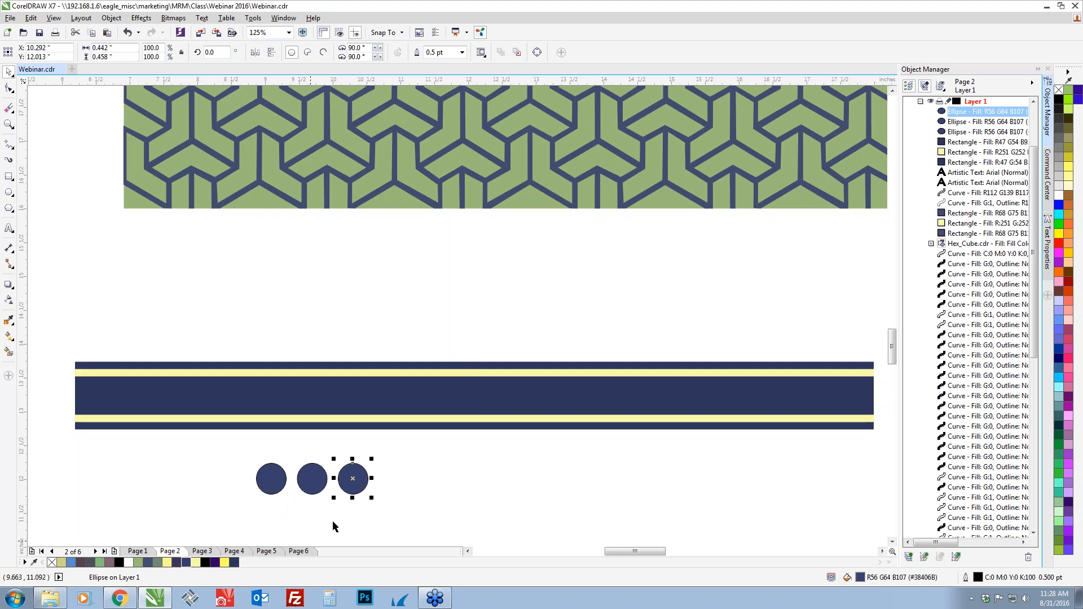
pyautogui.hotkey('ctrl', 'd')
pyautogui.hotkey('ctrl', 'd')
pyautogui.hotkey('ctrl', 'd')
pyautogui.hotkey('ctrl', 'd')
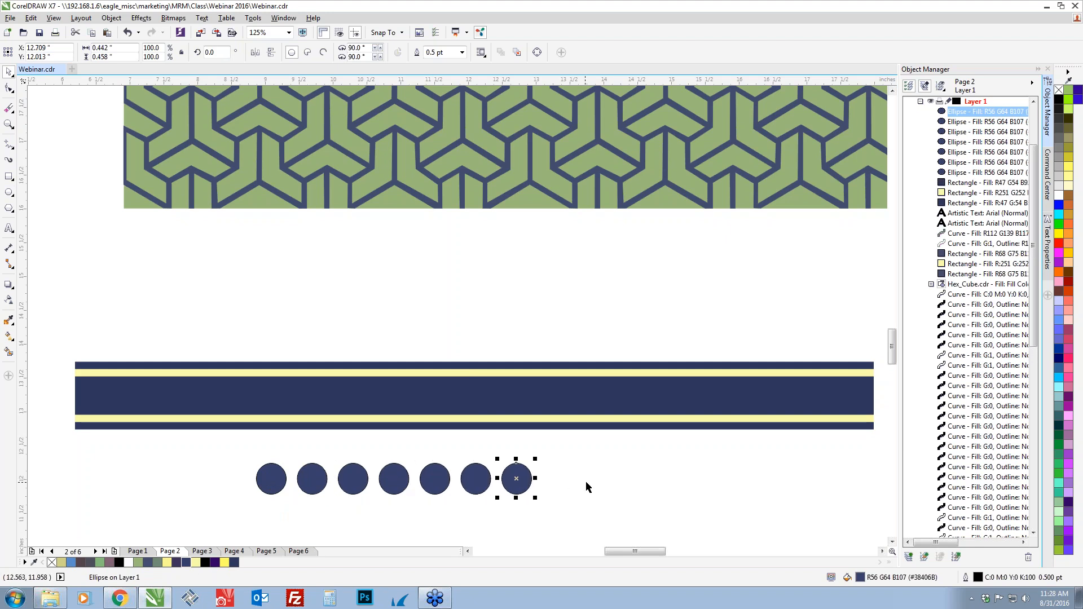
pyautogui.hotkey('ctrl', 'd')
pyautogui.hotkey('ctrl', 'd')
pyautogui.hotkey('ctrl', 'd')
pyautogui.hotkey('ctrl', 'd')
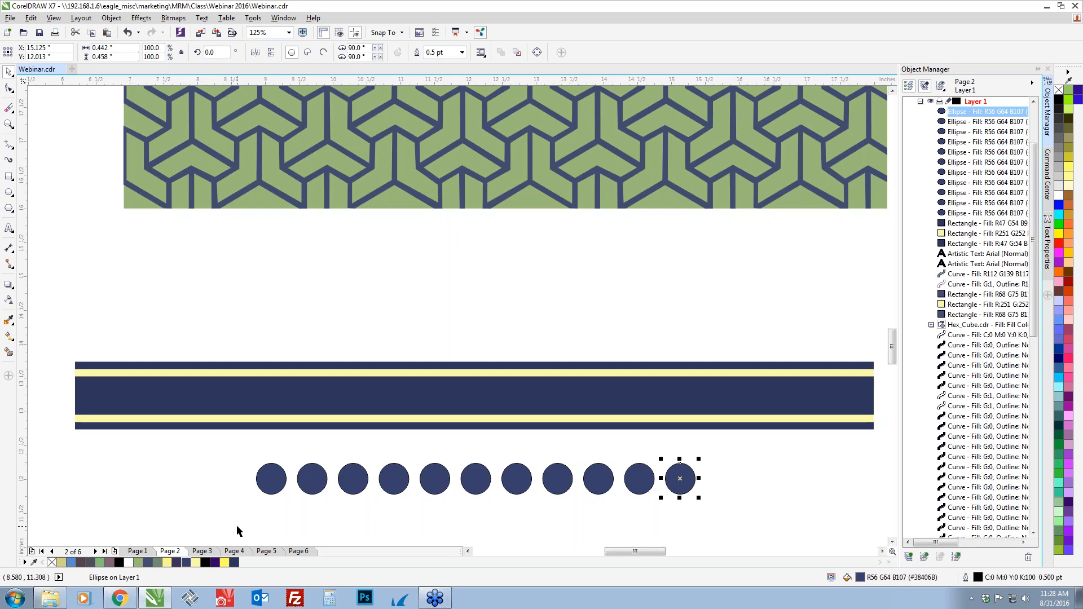
# Select the whole row of circles below the band and delete it
pyautogui.moveTo(215, 525); pyautogui.dragTo(299, 537)
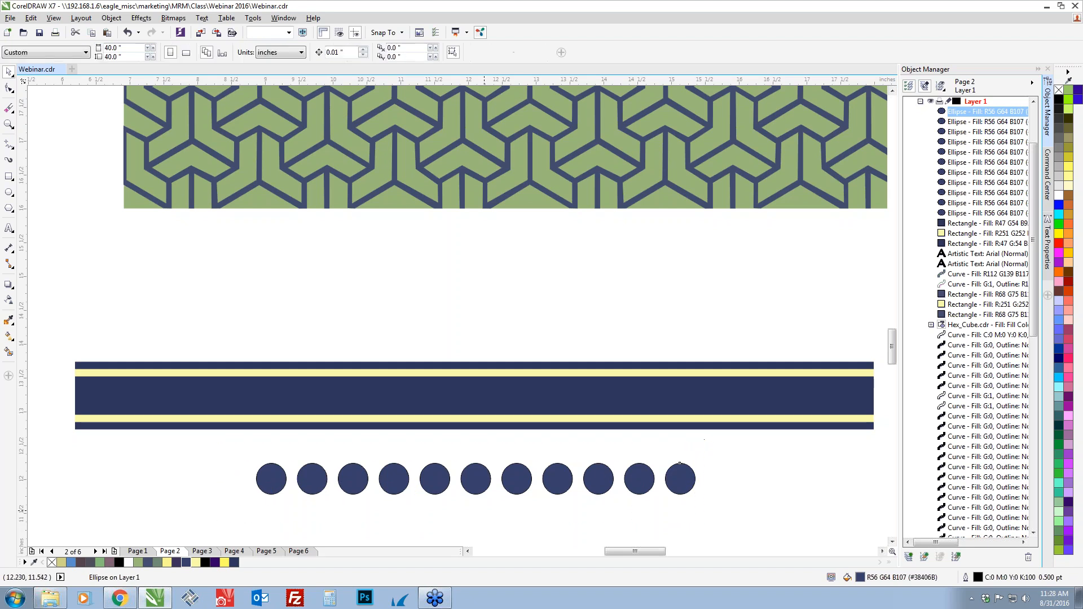
pyautogui.moveTo(228, 519); pyautogui.dragTo(658, 432)
pyautogui.press('Delete')
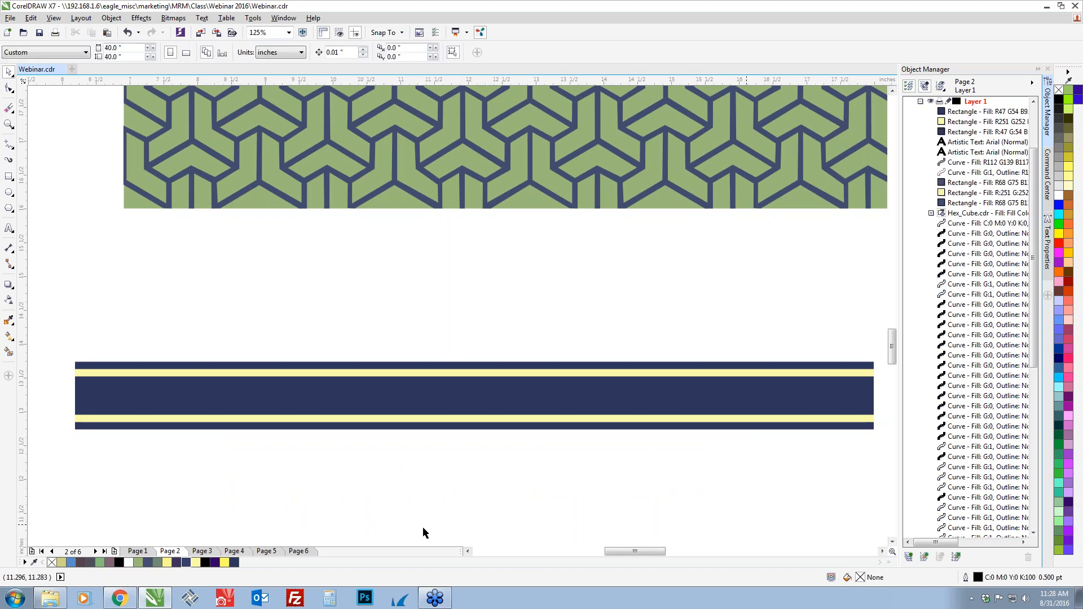
# Examine the name box shapes beside the pattern, selecting a single-line frame and a multi-line frame to inspect them
pyautogui.scroll(-2, 572, 466)
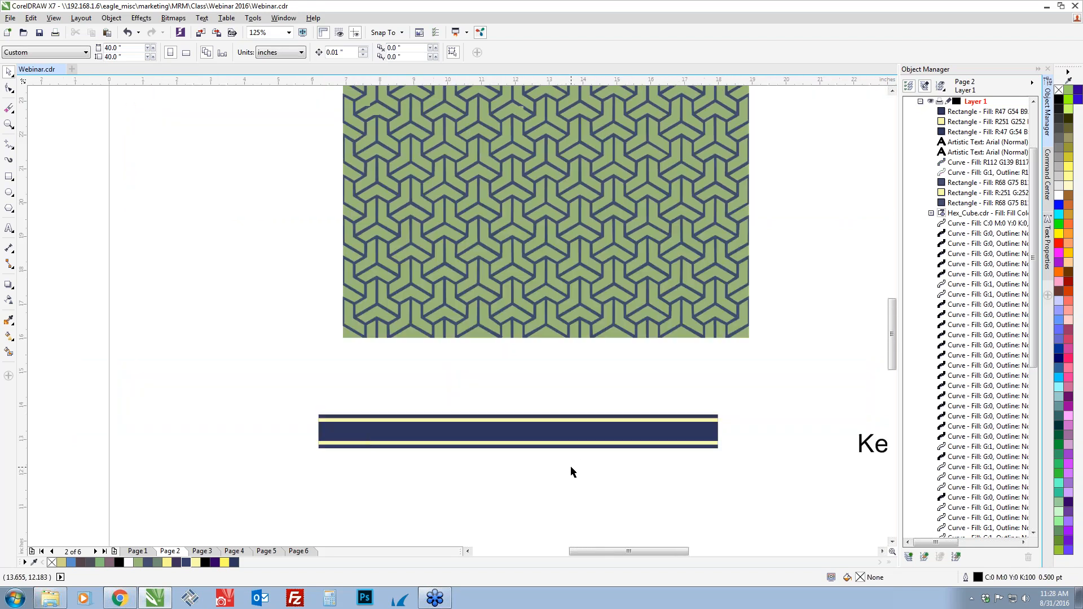
pyautogui.moveTo(716, 468); pyautogui.dragTo(635, 476)
pyautogui.scroll(-2, 529, 445)
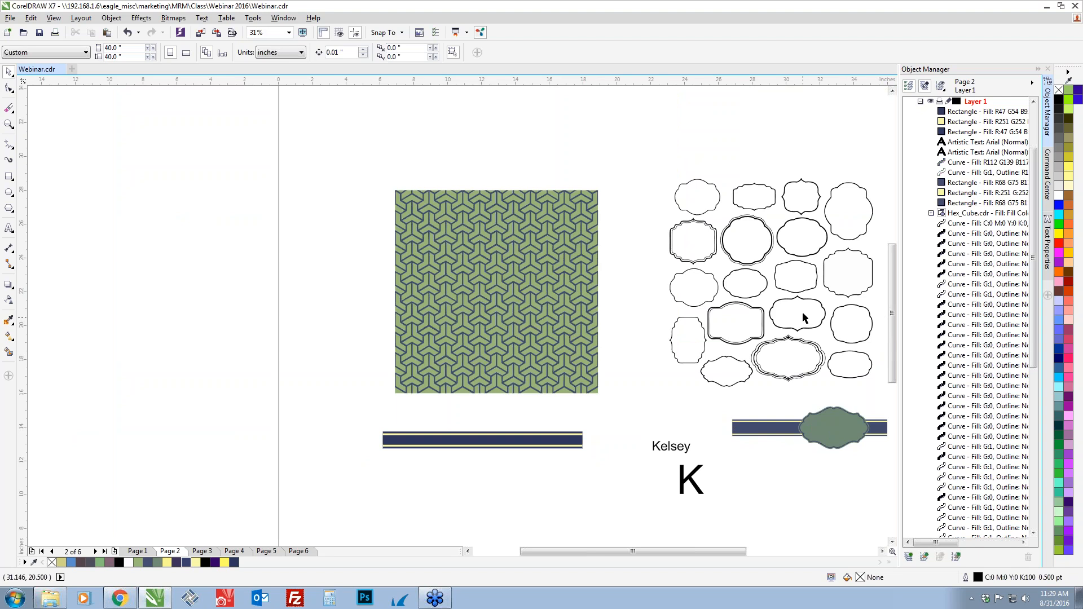
pyautogui.click(756, 199)
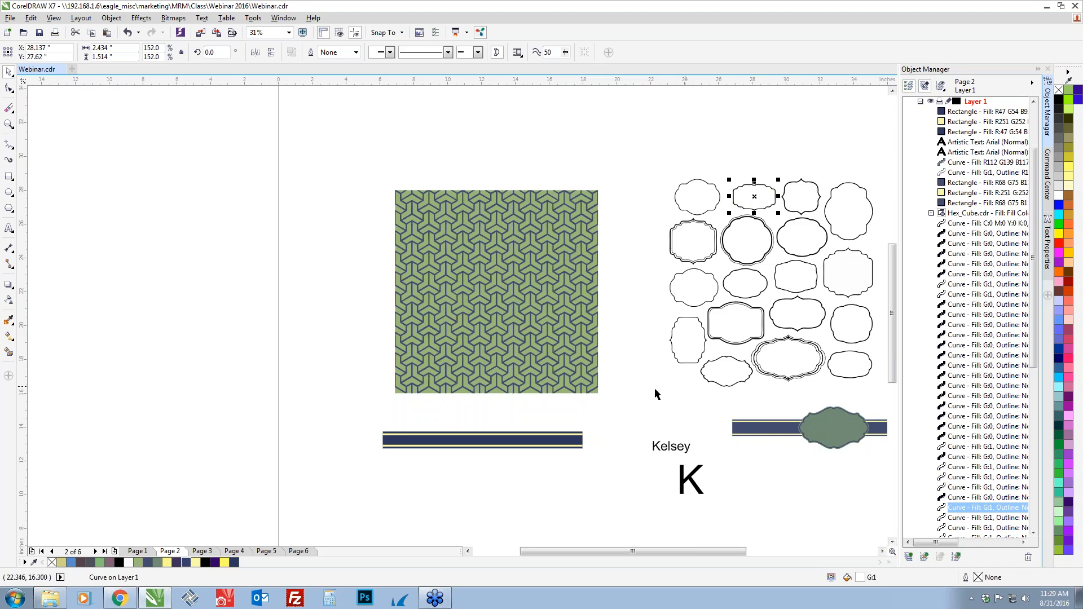
pyautogui.moveTo(709, 394); pyautogui.dragTo(654, 404)
pyautogui.moveTo(587, 173); pyautogui.dragTo(668, 282)
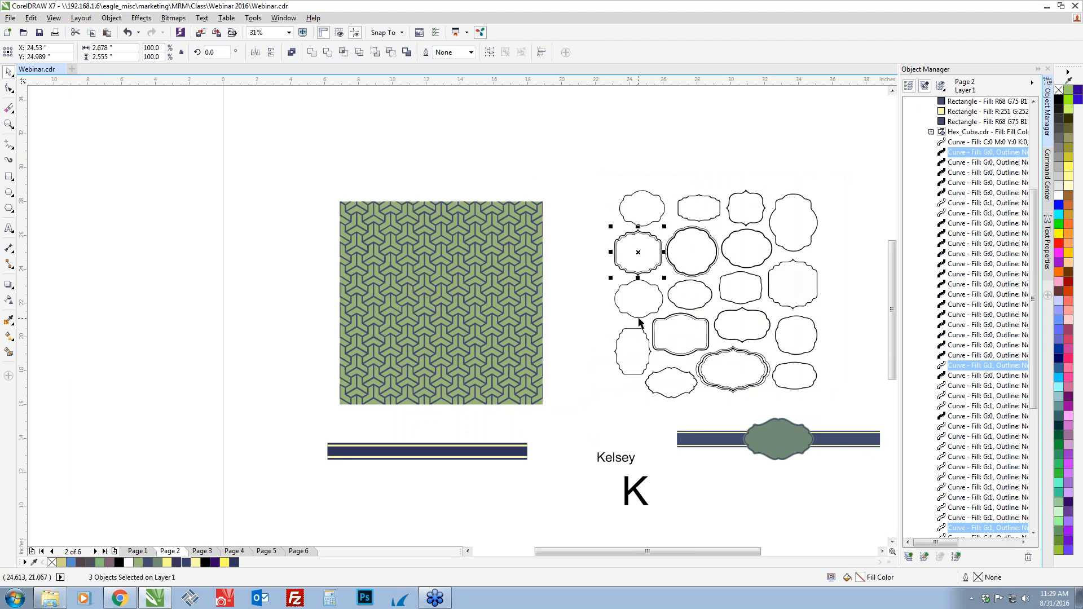
pyautogui.click(594, 269)
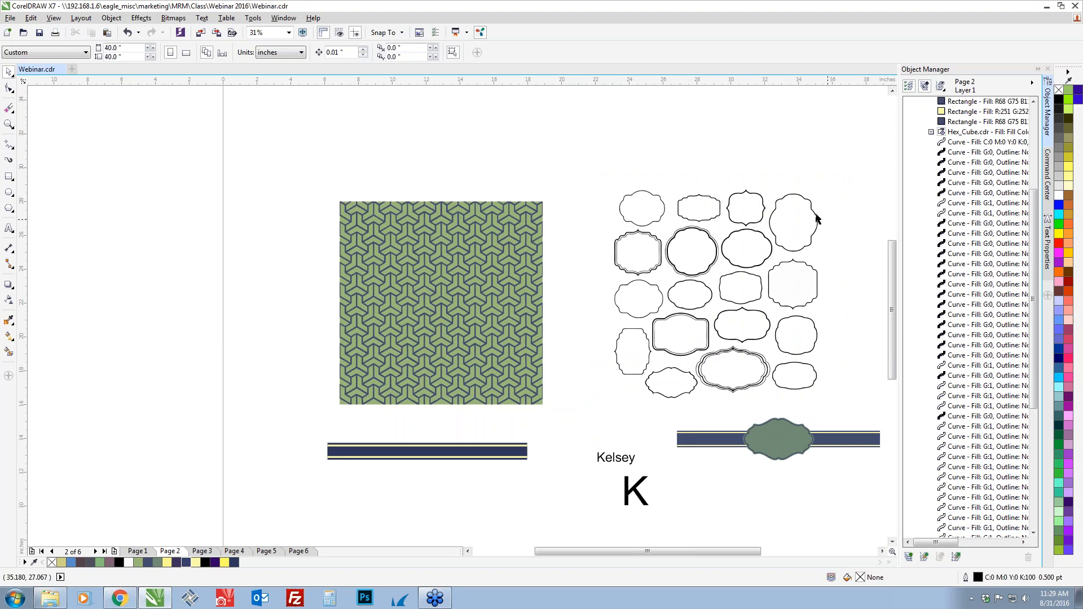
# Place the small wide single-line frame from the top row at the striped band's centre and bring it to the front of Layer 1
pyautogui.click(699, 208)
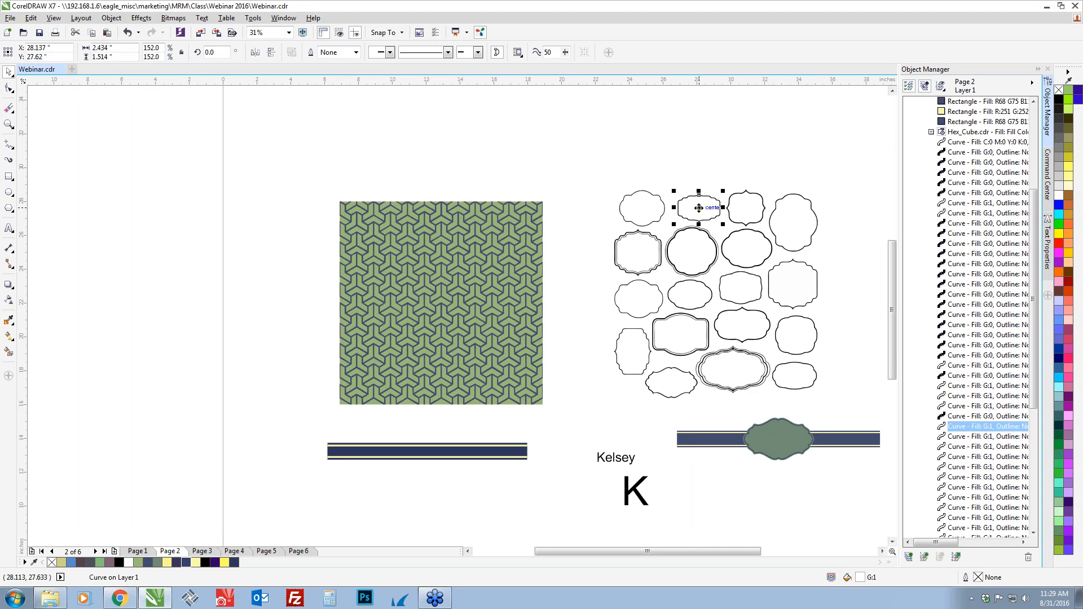
pyautogui.moveTo(699, 208); pyautogui.dragTo(427, 452)
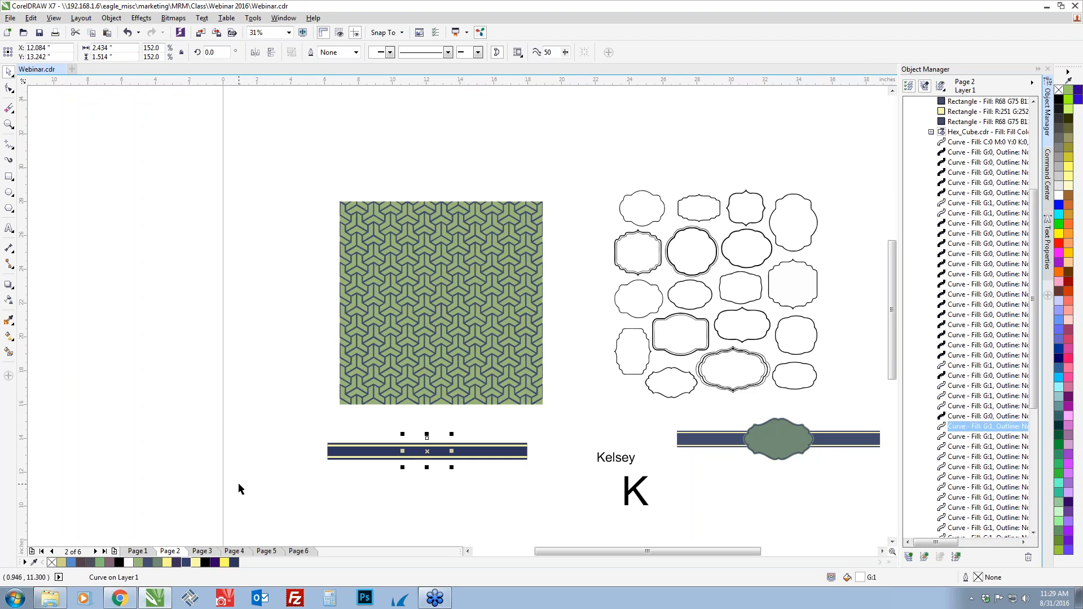
pyautogui.hotkey('shift', 'pageup')
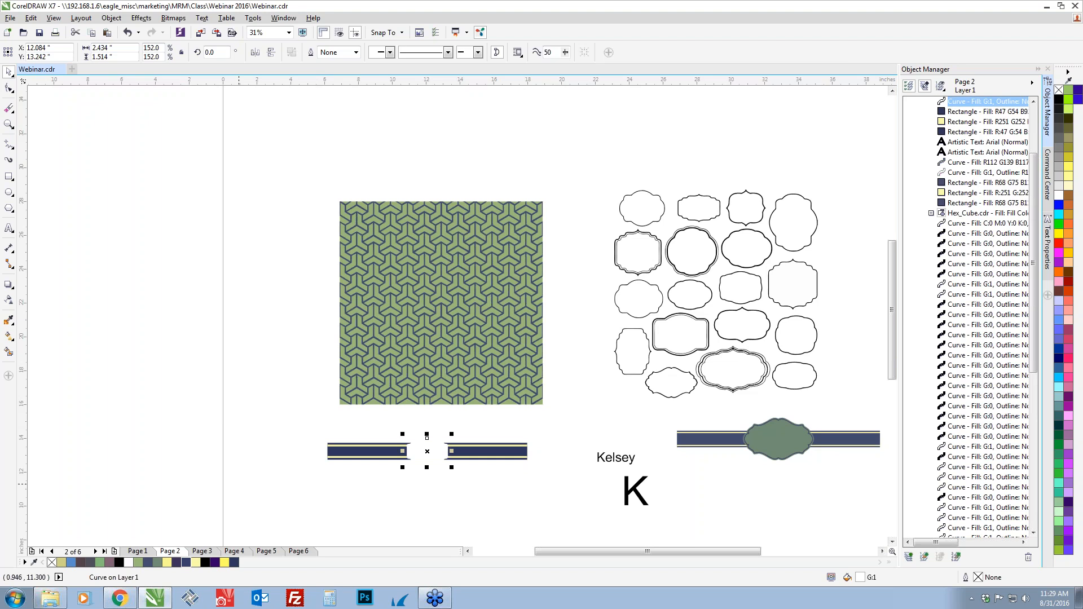
pyautogui.hotkey('ctrl', 'z')
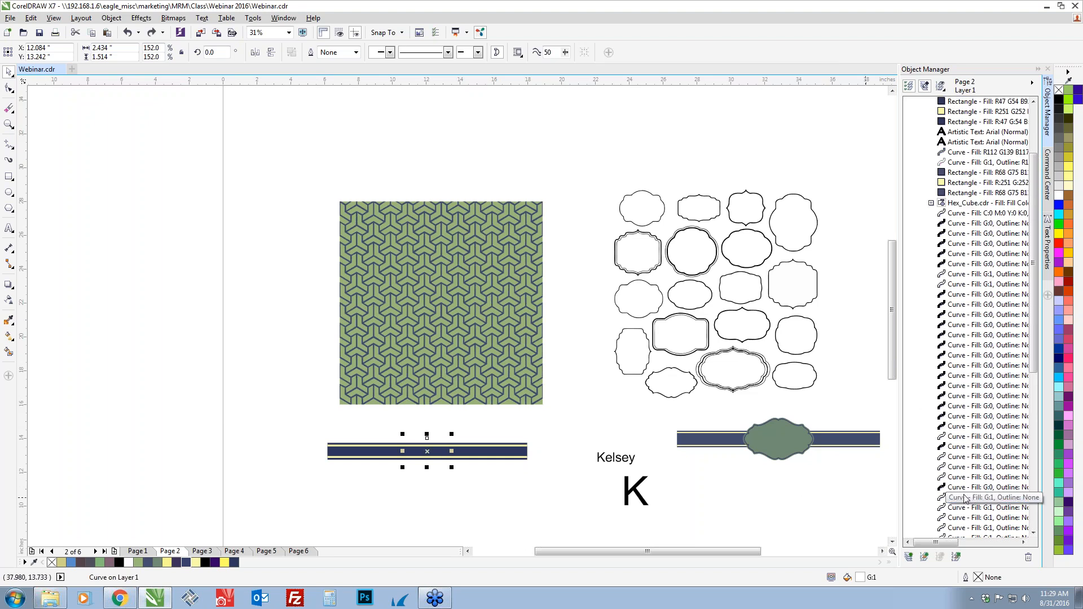
pyautogui.click(966, 110)
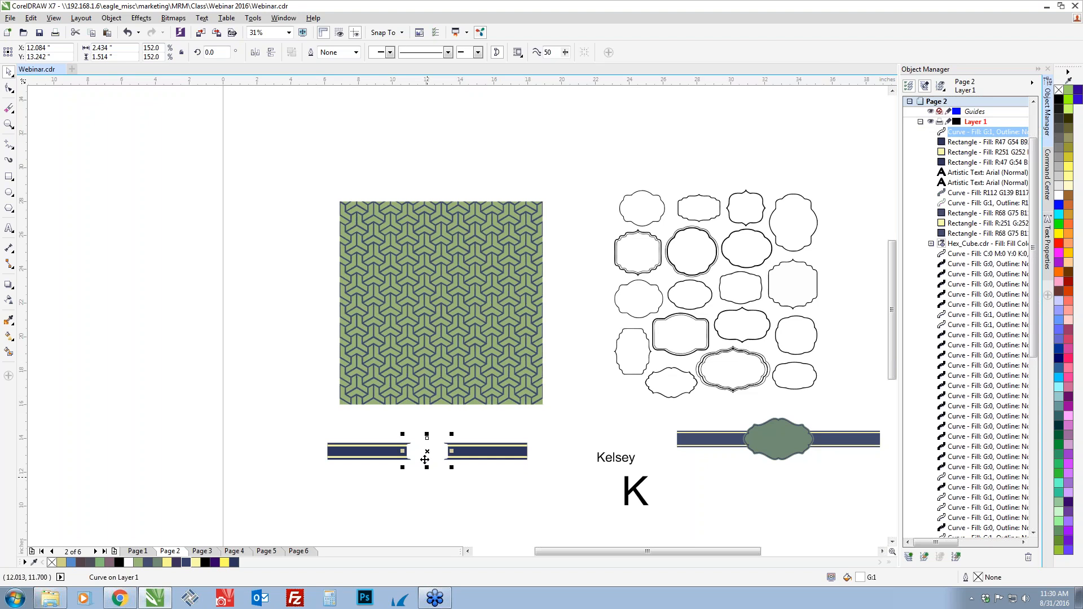
# Fill the frame on the band with the light green R154 G184 B122 sampled from the Hex Cube pattern
pyautogui.scroll(2, 427, 486)
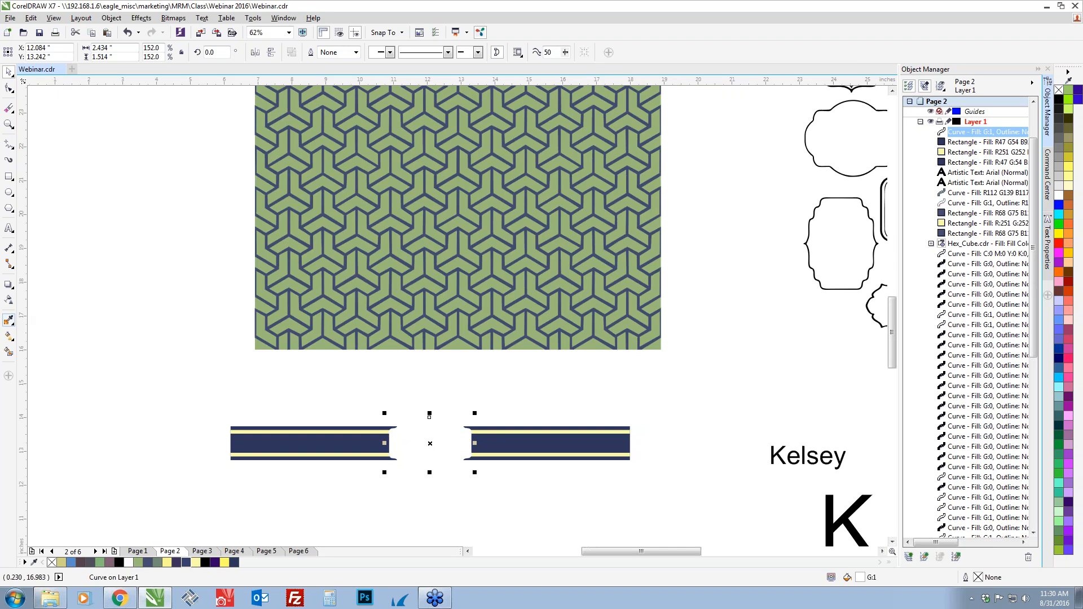
pyautogui.click(9, 320)
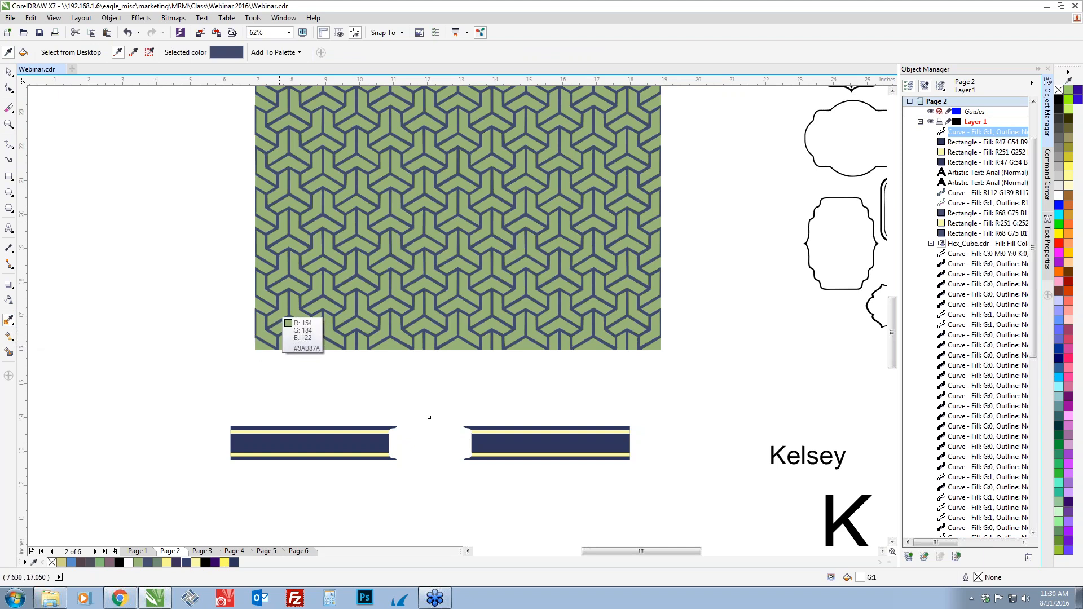
pyautogui.click(287, 317)
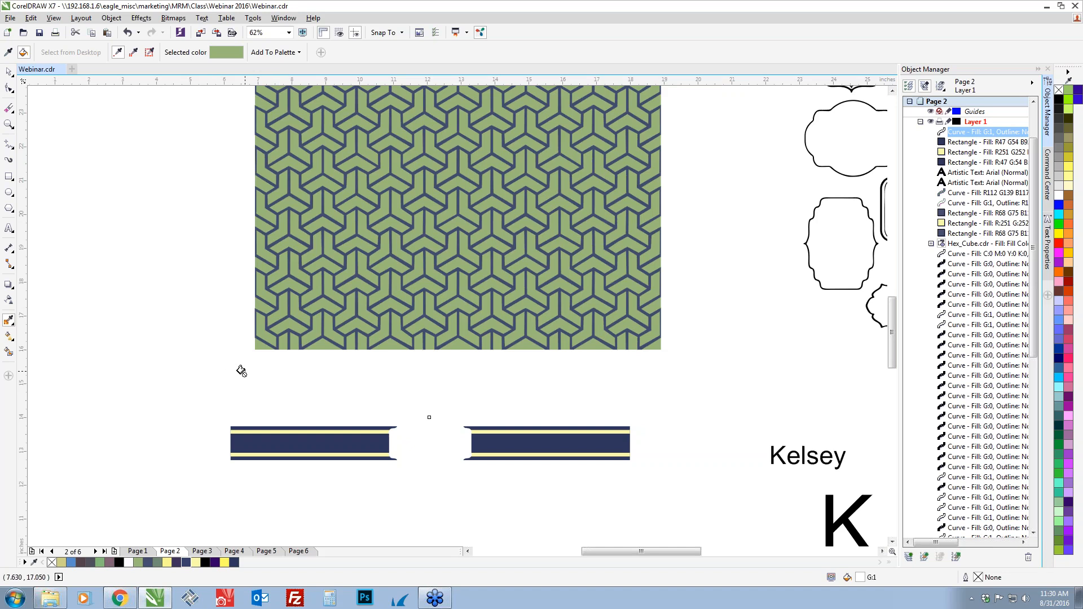
pyautogui.click(415, 432)
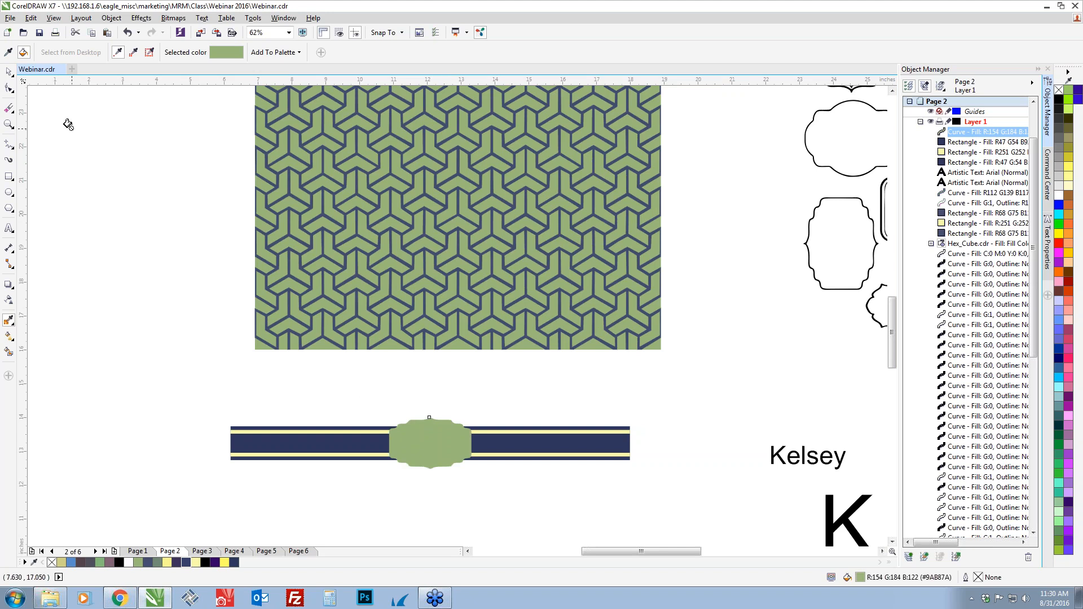
pyautogui.click(8, 72)
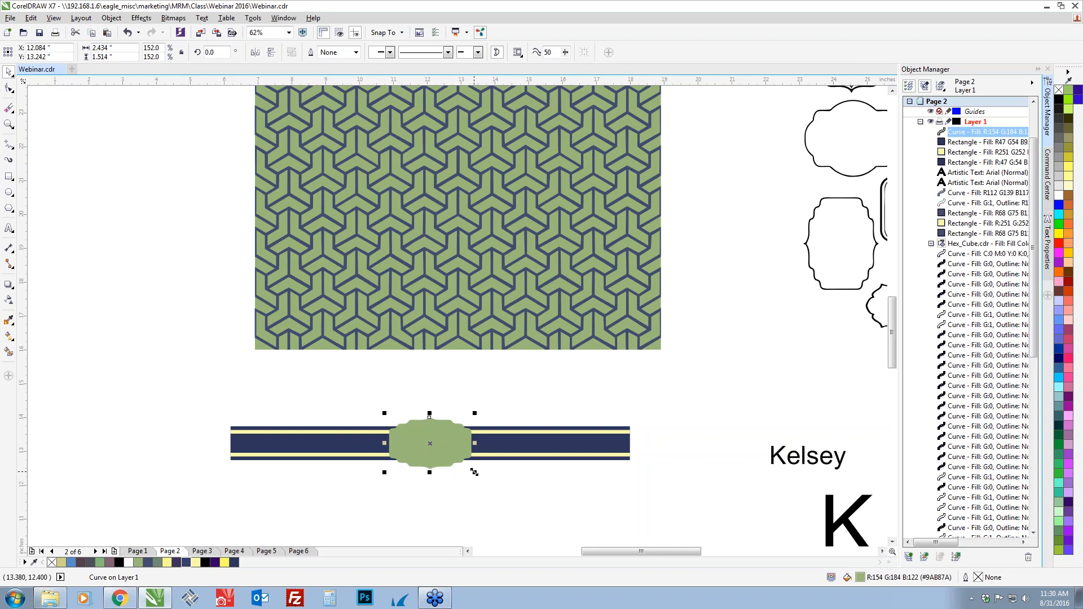
# Try enlarging the green frame about its centre and from opposite corners, and undo these size changes
pyautogui.moveTo(474, 473); pyautogui.dragTo(501, 488)
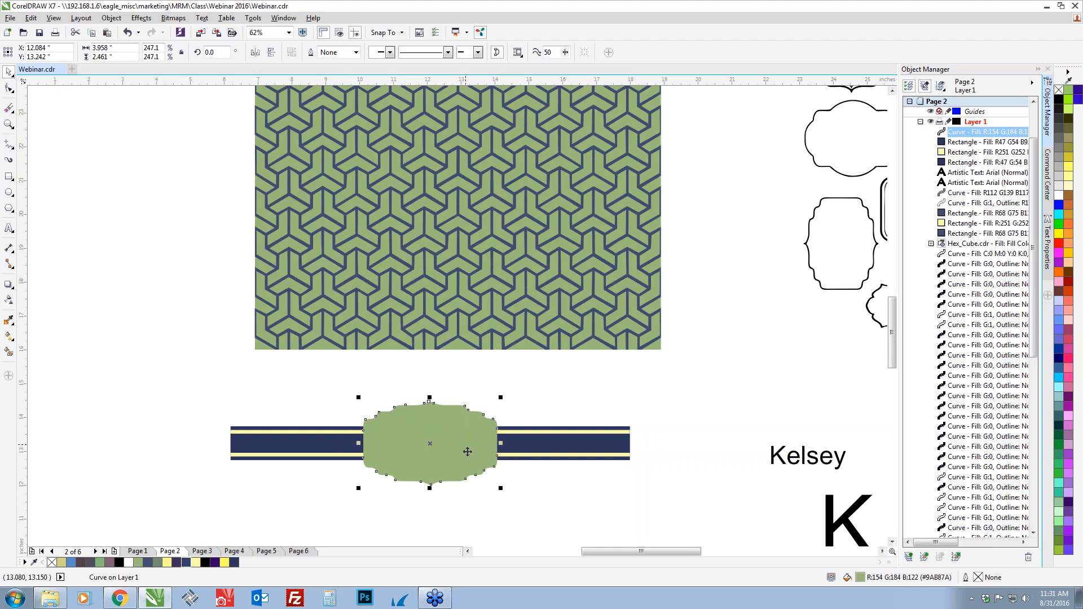
pyautogui.click(374, 486)
pyautogui.click(373, 484)
pyautogui.moveTo(358, 489); pyautogui.dragTo(316, 515)
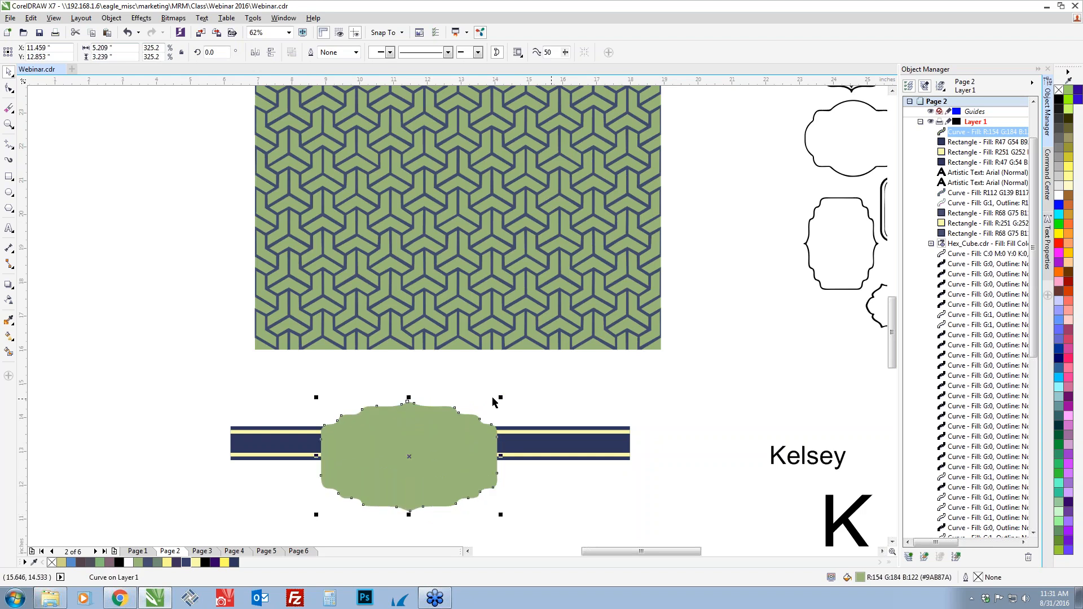
pyautogui.moveTo(502, 397); pyautogui.dragTo(546, 369)
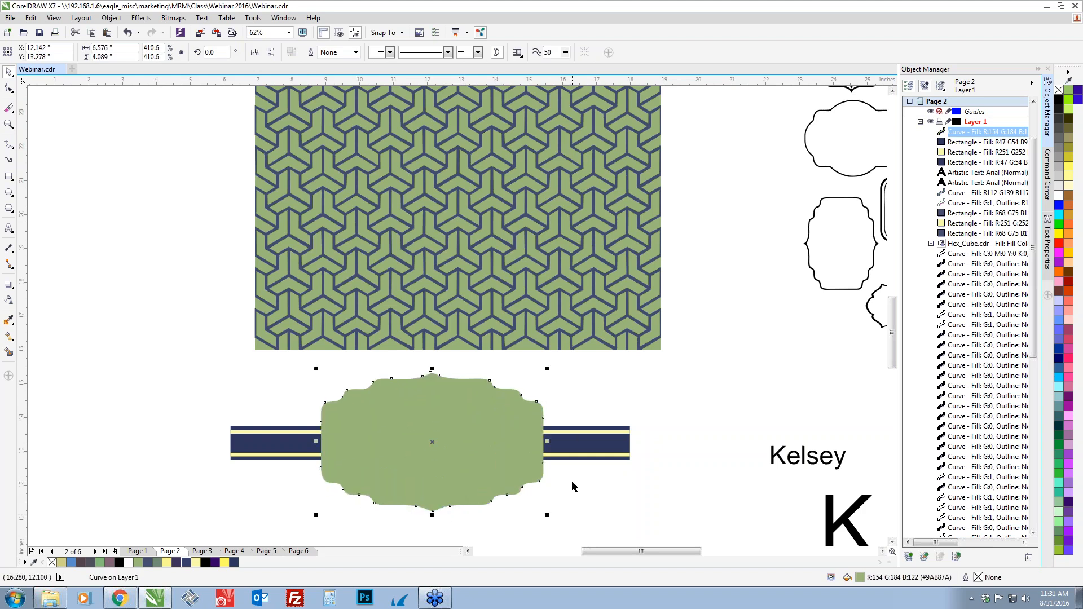
pyautogui.hotkey('ctrl', 'z')
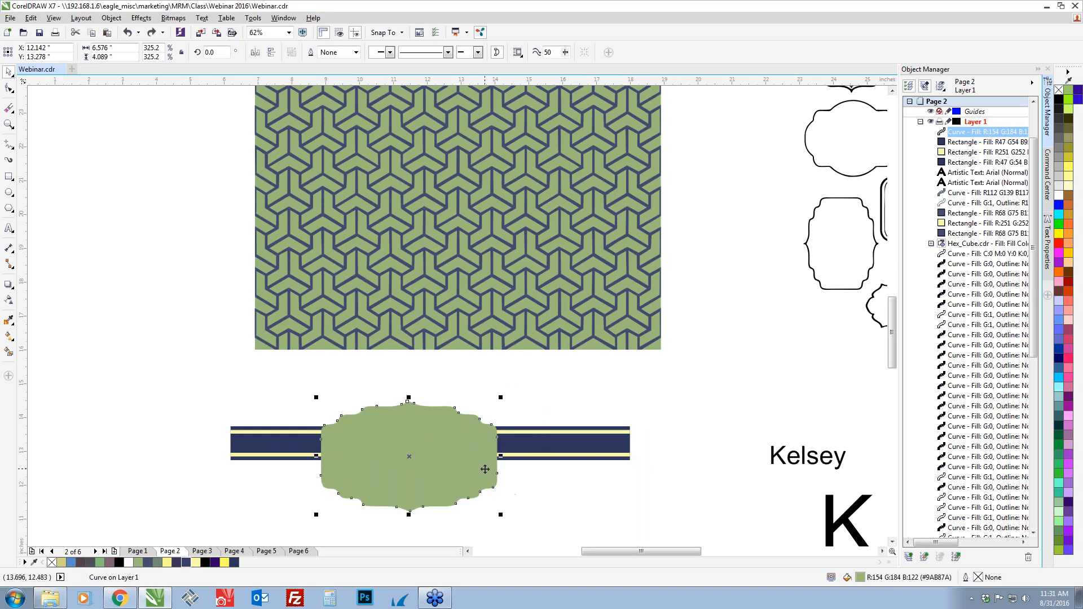
pyautogui.hotkey('ctrl', 'z')
pyautogui.hotkey('ctrl', 'z')
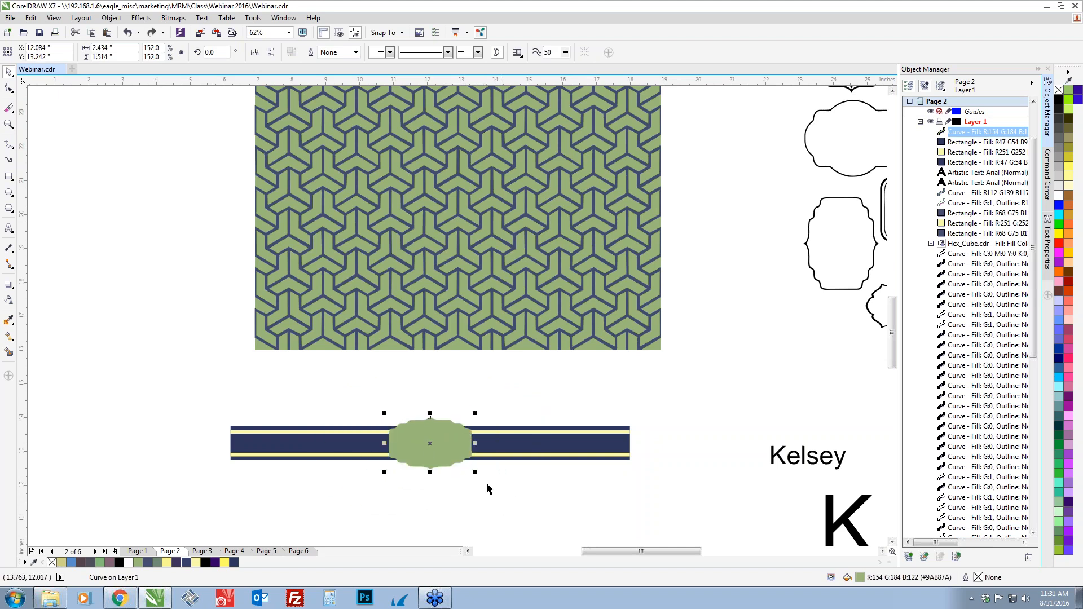
# Enlarge the green frame proportionally about its centre to about 3.62 by 2.25 inches, undoing the trial width and height stretches
pyautogui.moveTo(475, 472); pyautogui.dragTo(496, 485)
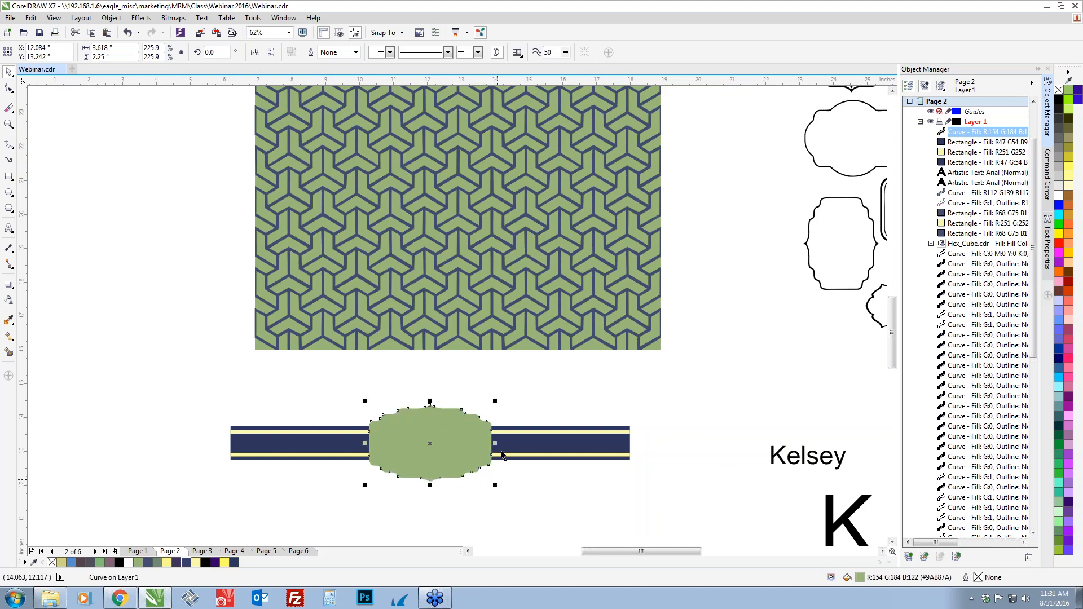
pyautogui.moveTo(497, 443); pyautogui.dragTo(527, 443)
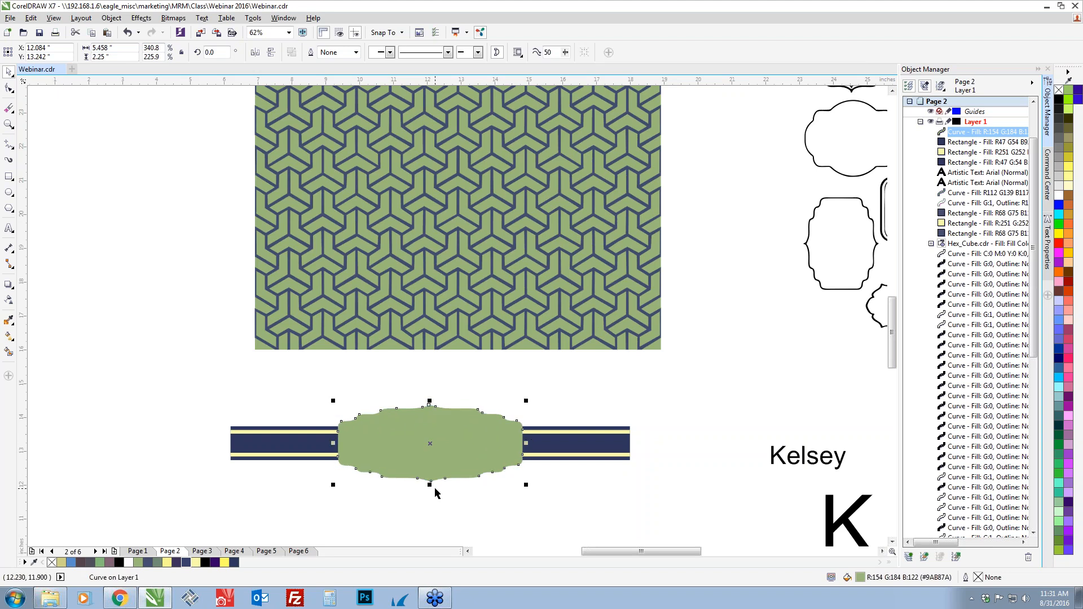
pyautogui.moveTo(431, 485); pyautogui.dragTo(430, 506)
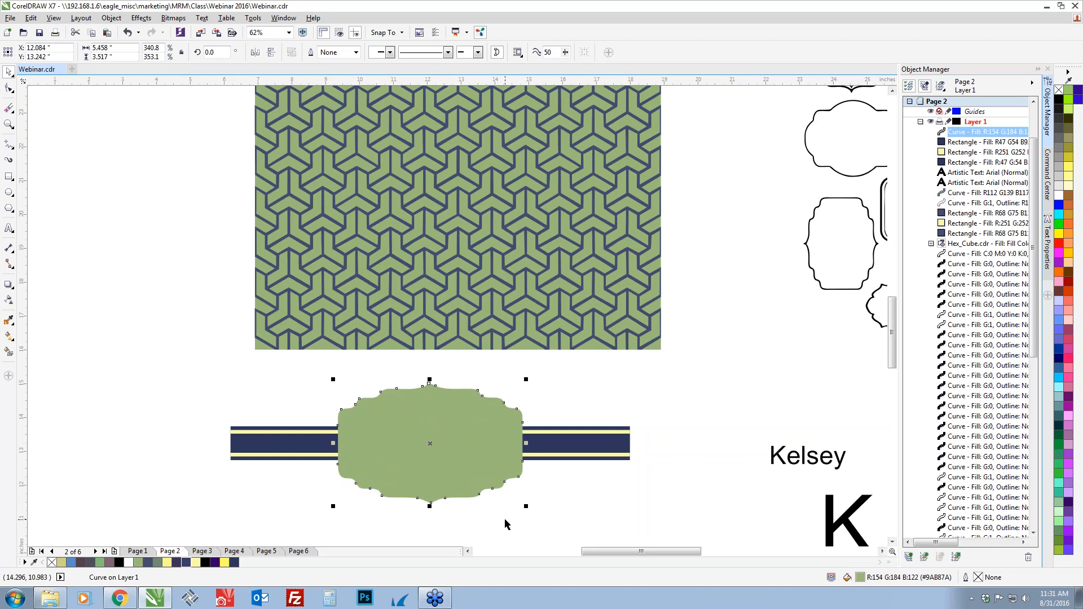
pyautogui.hotkey('ctrl', 'z')
pyautogui.hotkey('ctrl', 'z')
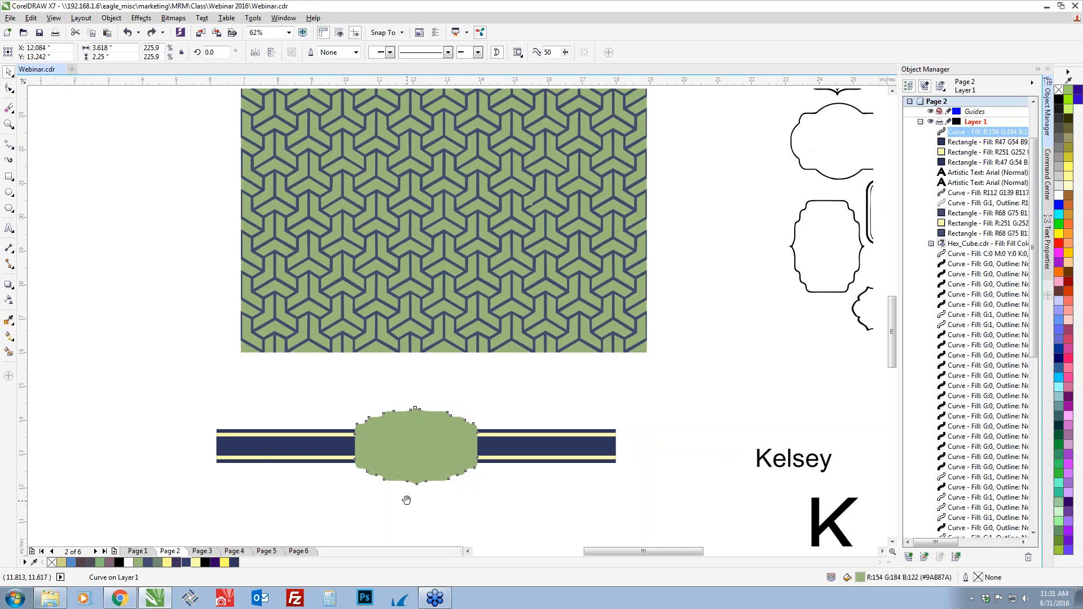
# Change the frame's fill to a darker green, R125 G156 B92, and dismiss the app update notification
pyautogui.scroll(2, 404, 500)
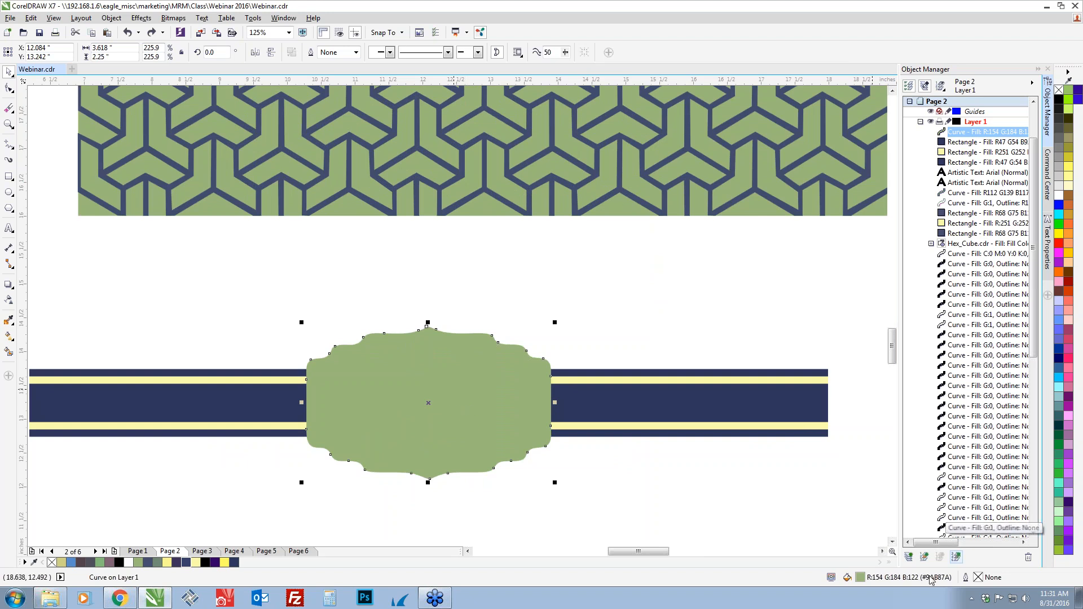
pyautogui.doubleClick(860, 577)
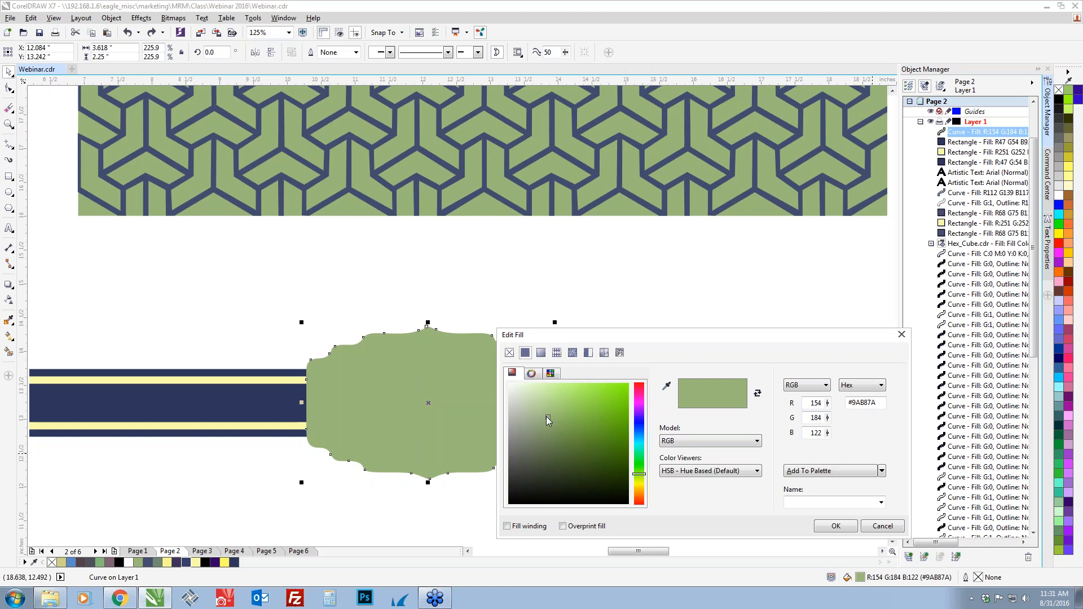
pyautogui.moveTo(547, 416); pyautogui.dragTo(558, 429)
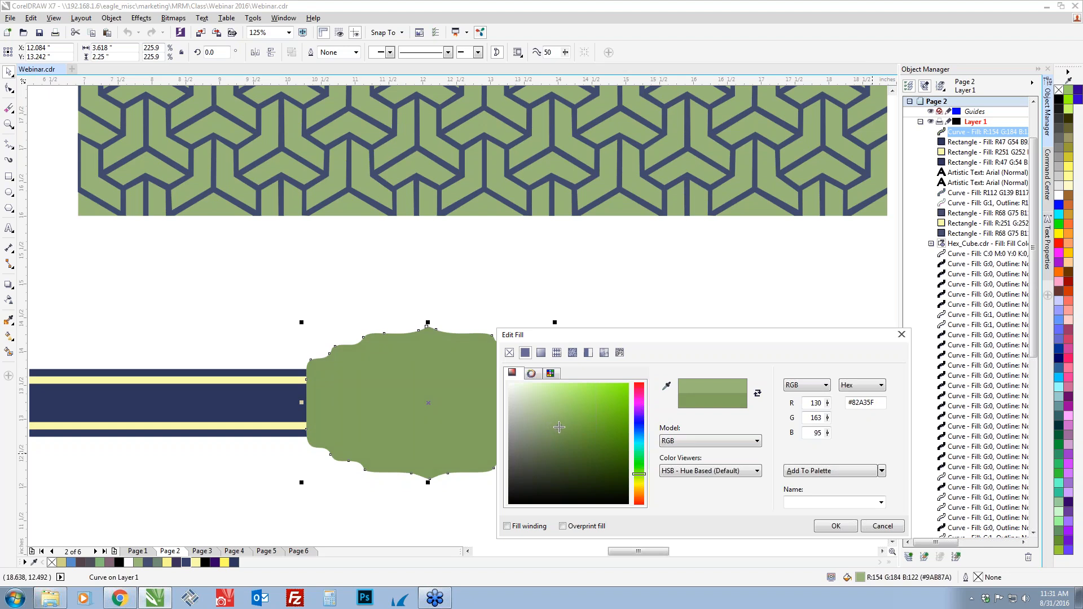
pyautogui.moveTo(559, 427); pyautogui.dragTo(558, 430)
pyautogui.click(836, 526)
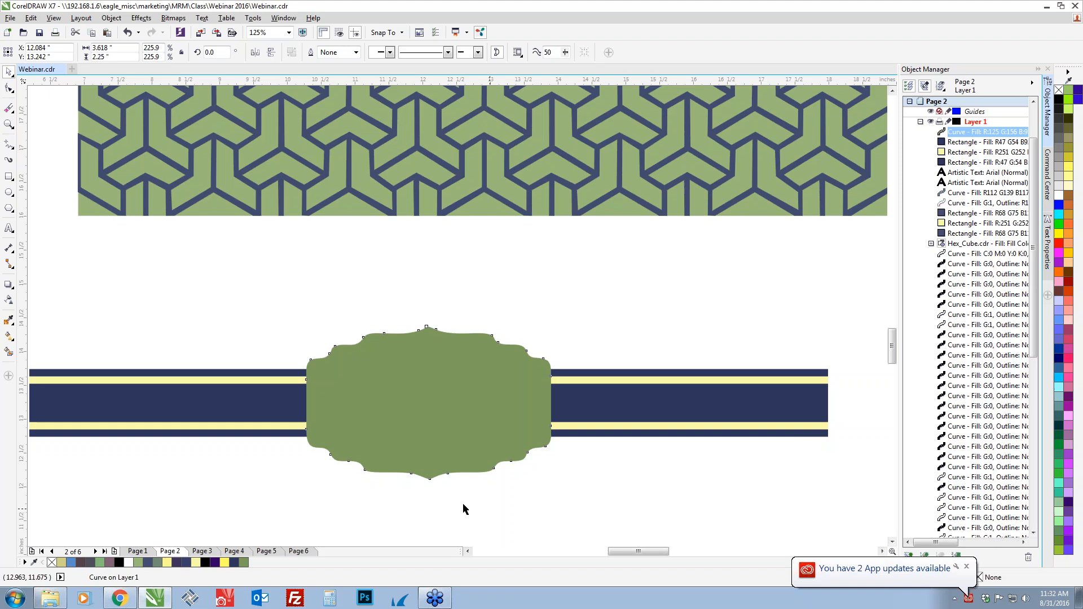
pyautogui.click(967, 568)
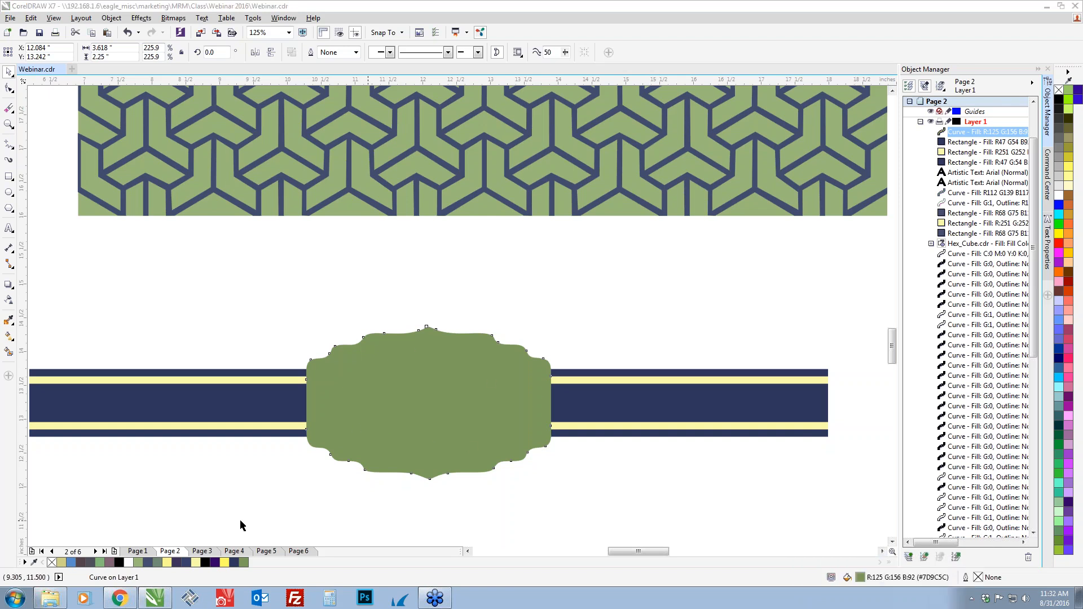
# Give the frame a 12-point outline in the same green R125 G156 B92, placed behind the fill and scaling with the object
pyautogui.rightClick(245, 566)
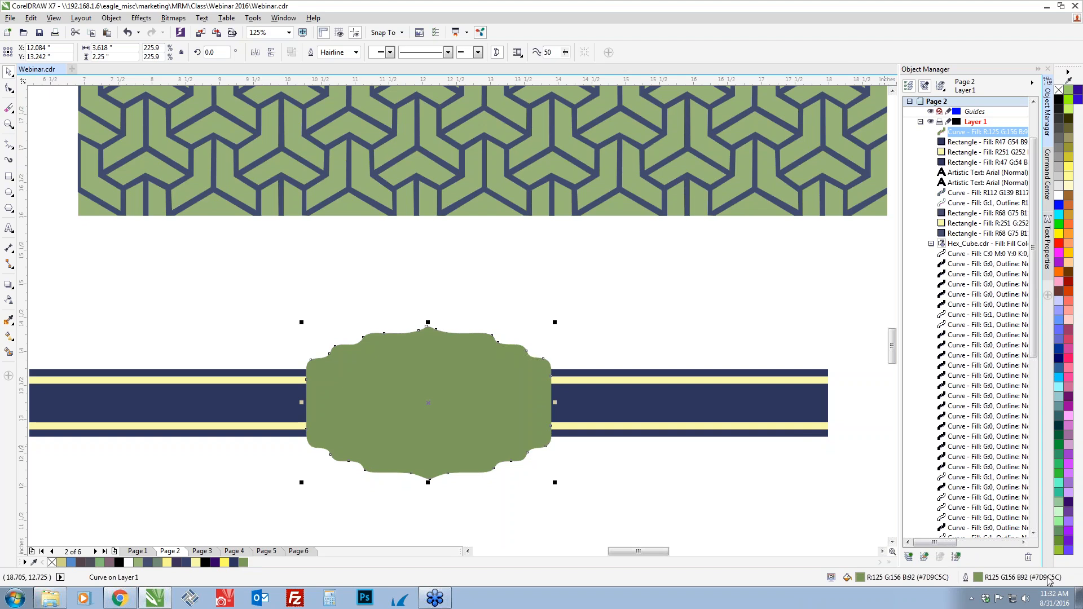
pyautogui.doubleClick(979, 580)
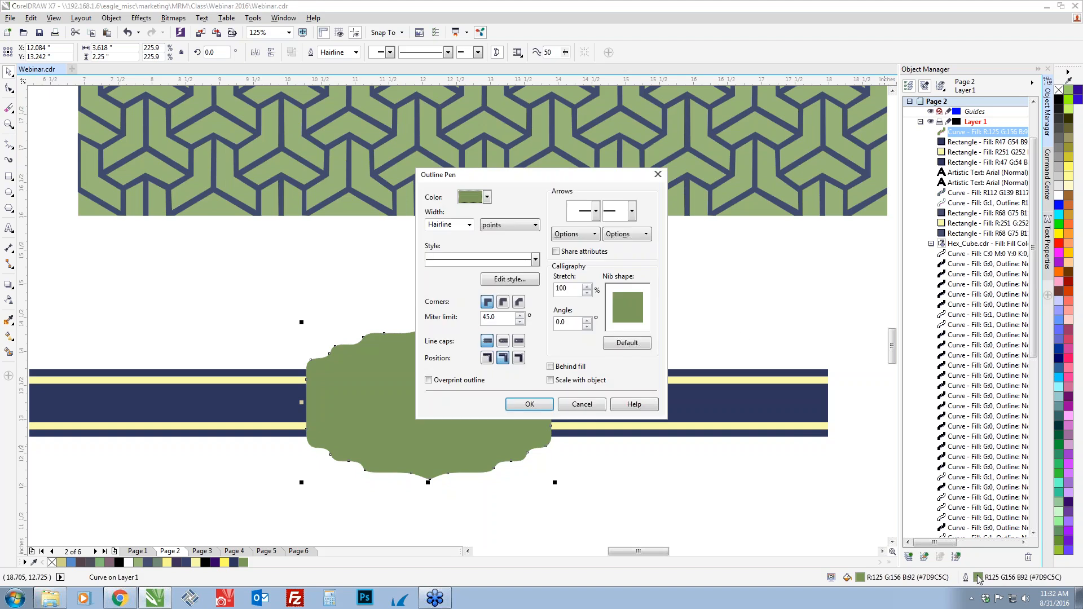
pyautogui.doubleClick(453, 227)
pyautogui.write('12')
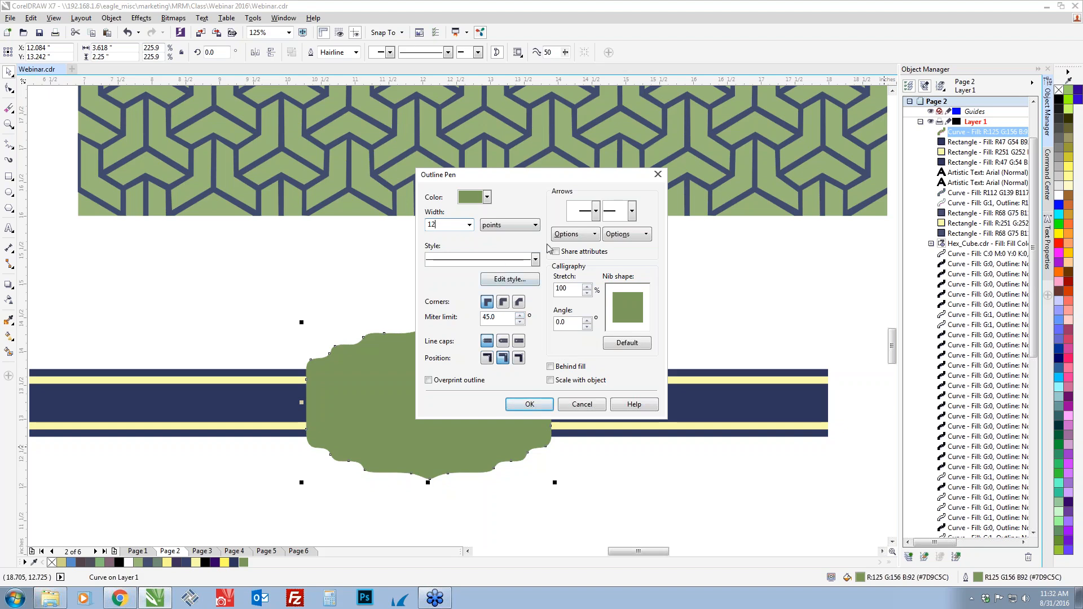
pyautogui.click(551, 368)
pyautogui.click(522, 405)
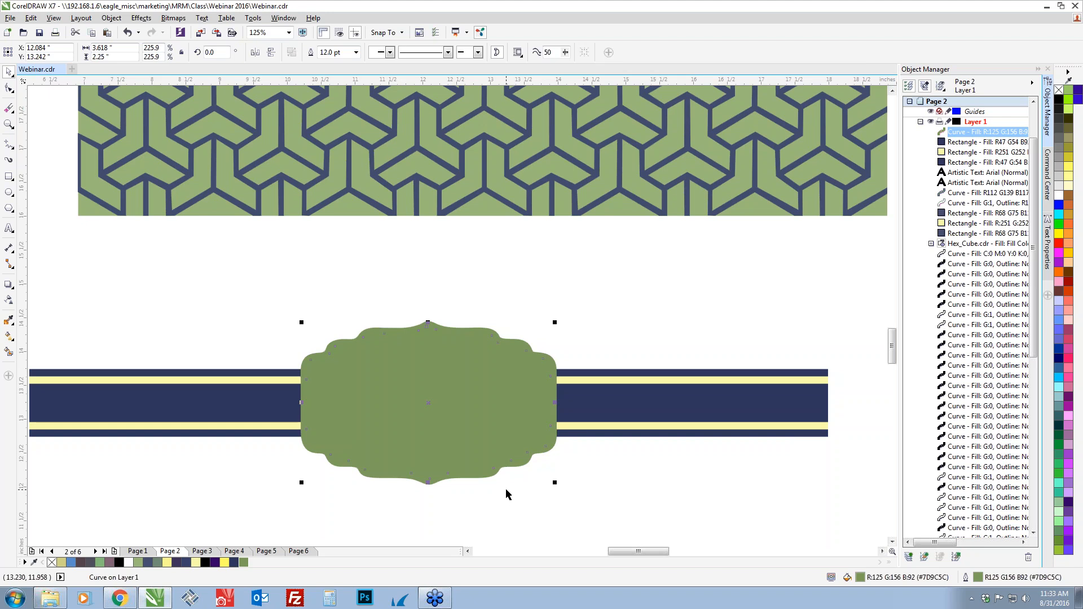
# Duplicate the green frame in place and colour the copy's outline navy, R47 G54 B92
pyautogui.hotkey('ctrl', 'c')
pyautogui.hotkey('ctrl', 'v')
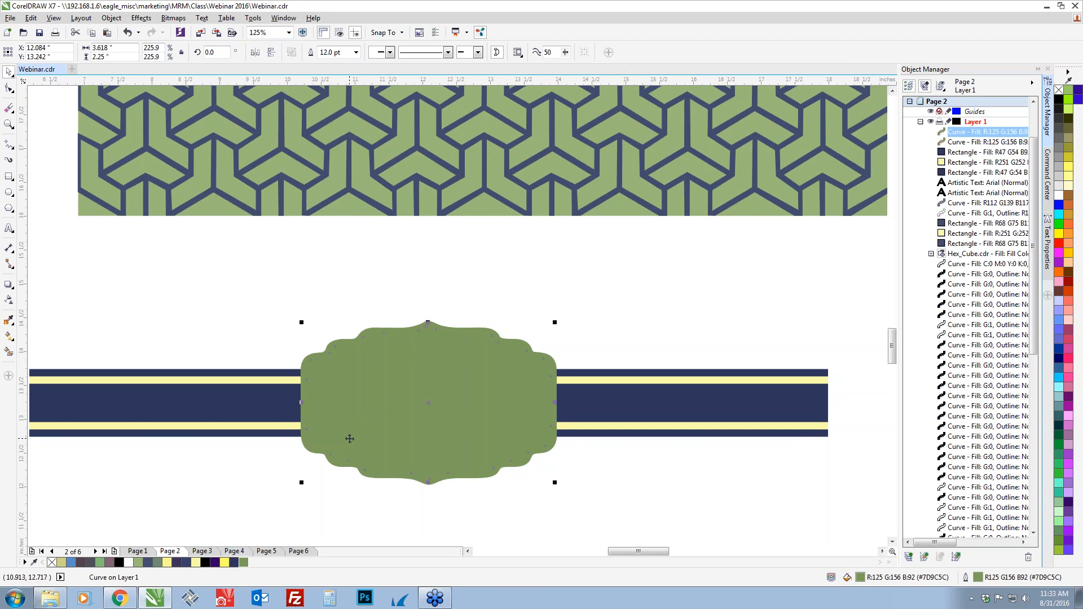
pyautogui.rightClick(234, 564)
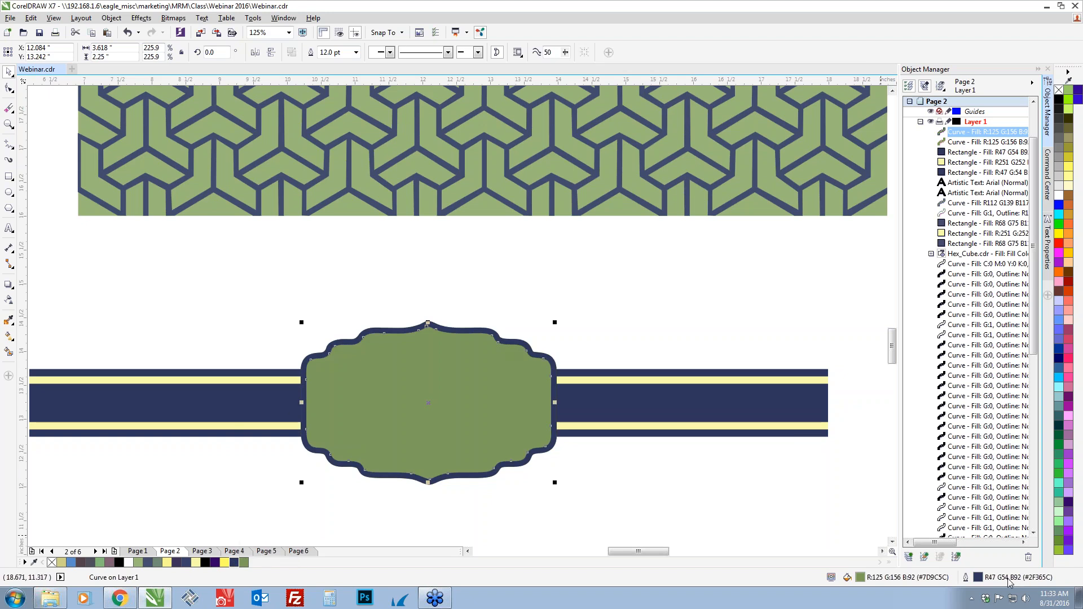
# Set the navy outline of the duplicated frame to 7 points wide and deselect it
pyautogui.doubleClick(977, 582)
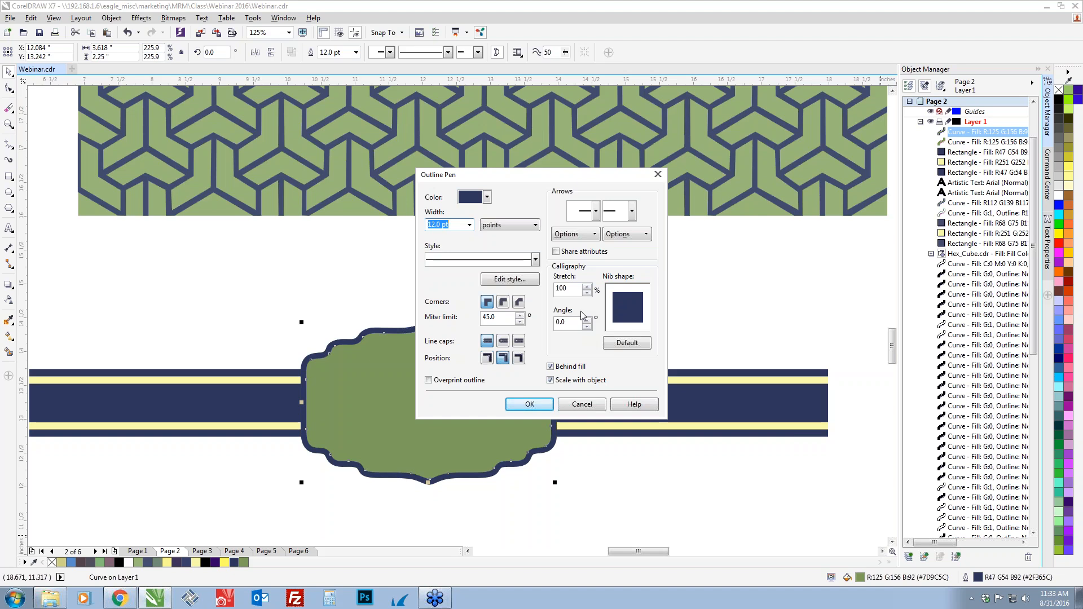
pyautogui.write('7')
pyautogui.press('Tab')
pyautogui.click(455, 222)
pyautogui.click(539, 405)
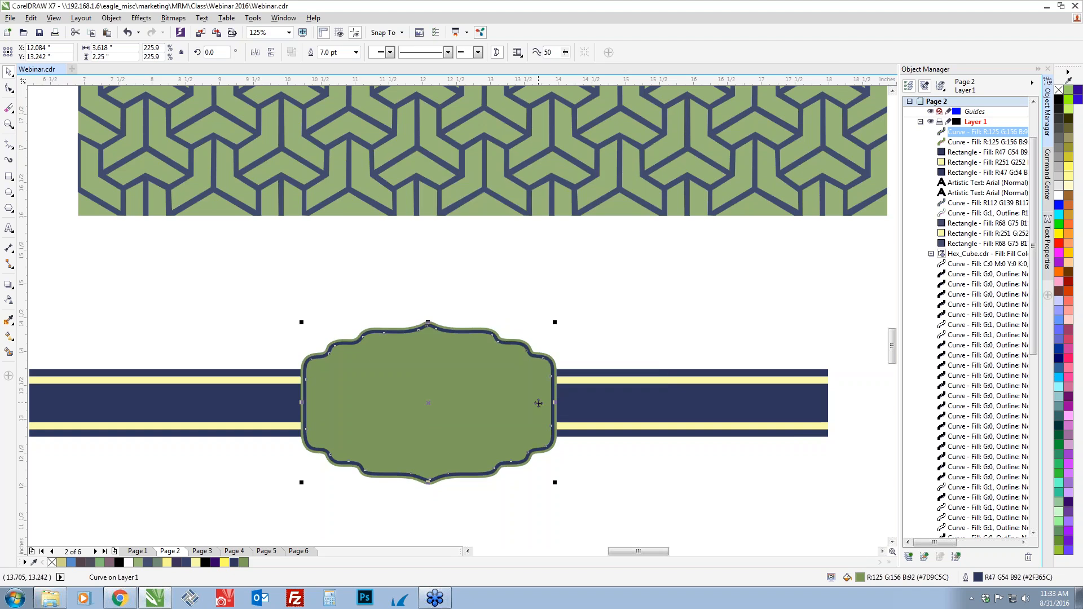
pyautogui.click(539, 501)
# Reduce the width of the name box's navy outline to 6 points and deselect the frame
pyautogui.scroll(2, 524, 469)
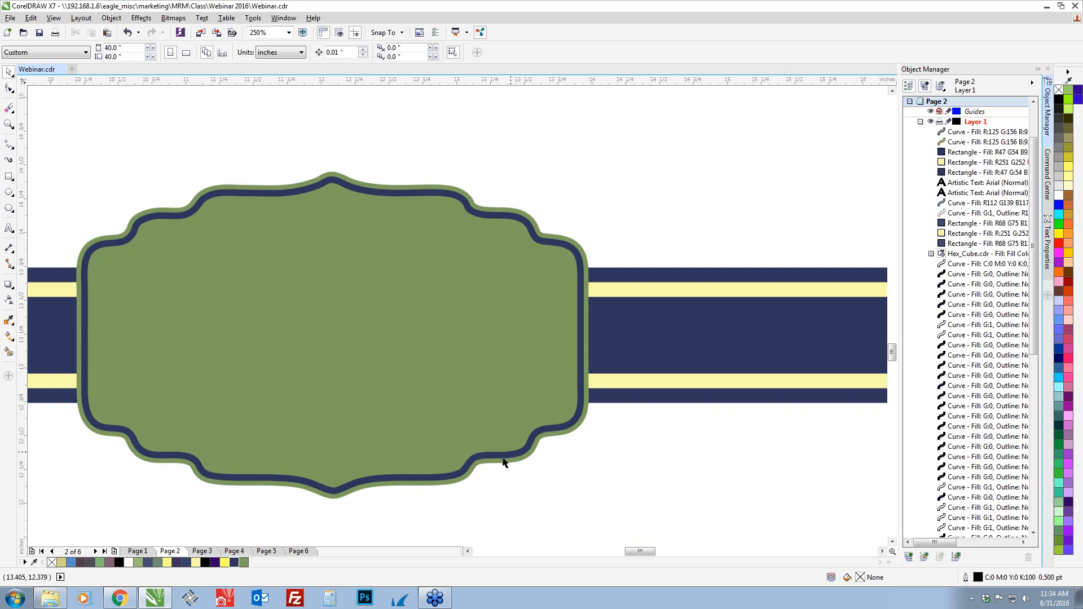
pyautogui.click(431, 479)
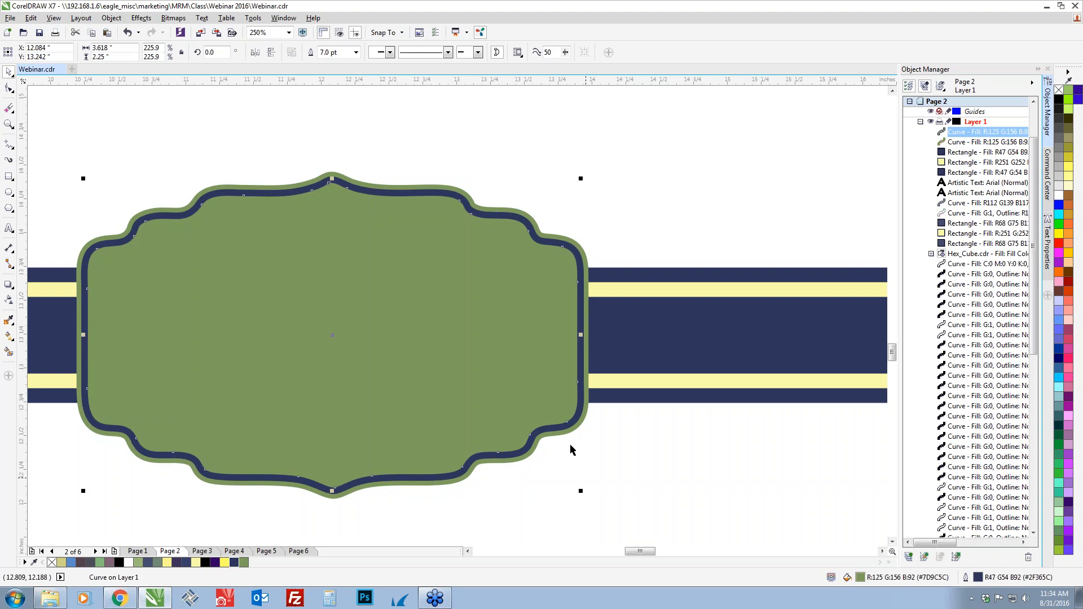
pyautogui.doubleClick(980, 579)
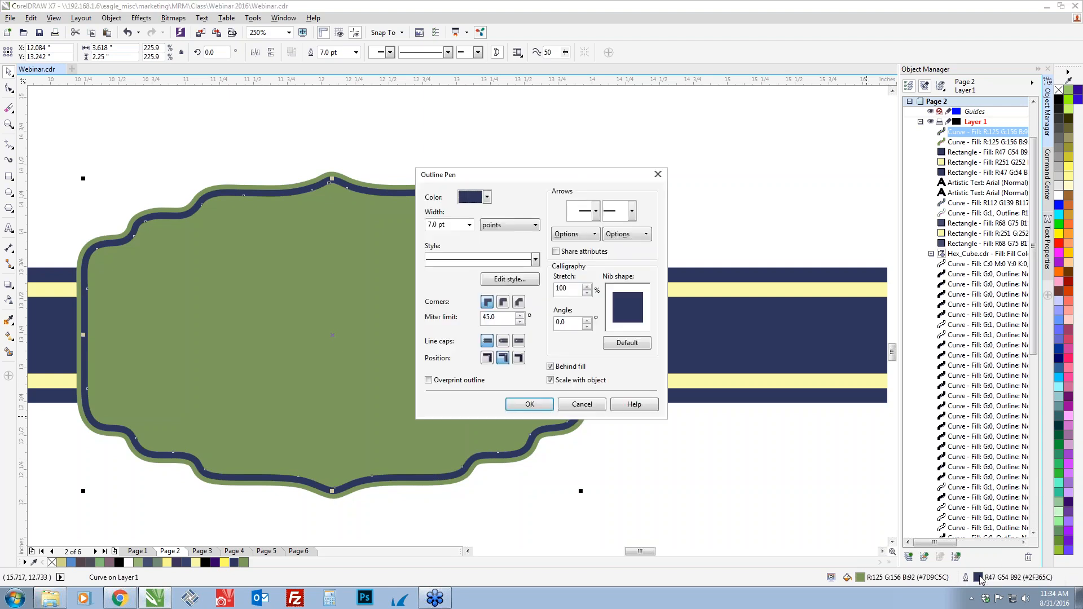
pyautogui.click(454, 227)
pyautogui.write('6')
pyautogui.press('Tab')
pyautogui.click(545, 404)
pyautogui.scroll(-2, 471, 164)
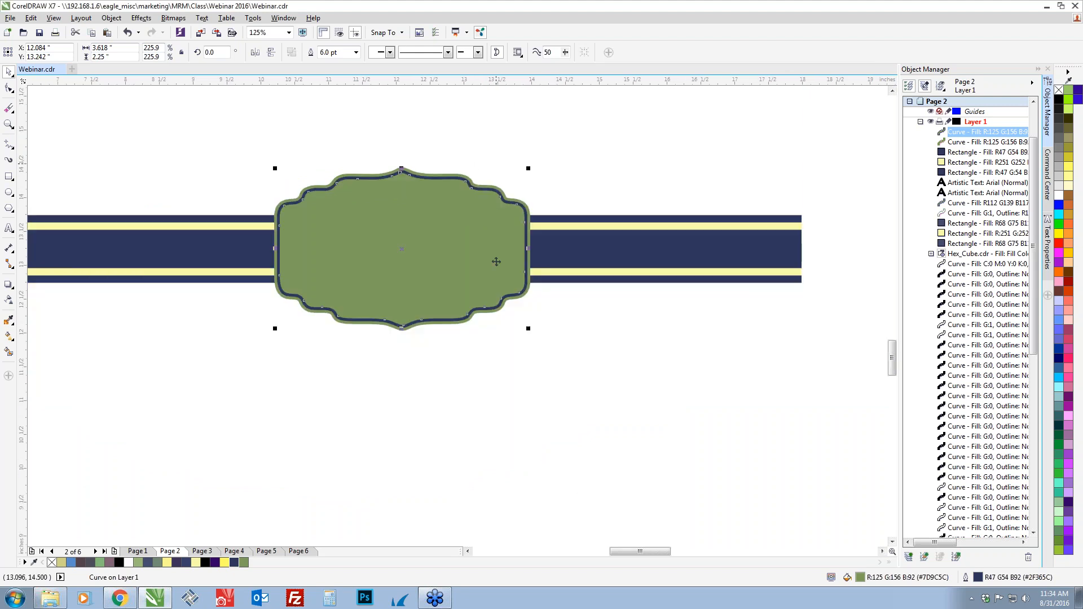
pyautogui.click(416, 391)
# Move the large K initial and the name text over beside each other, just below the end of the striped band
pyautogui.scroll(-2, 416, 388)
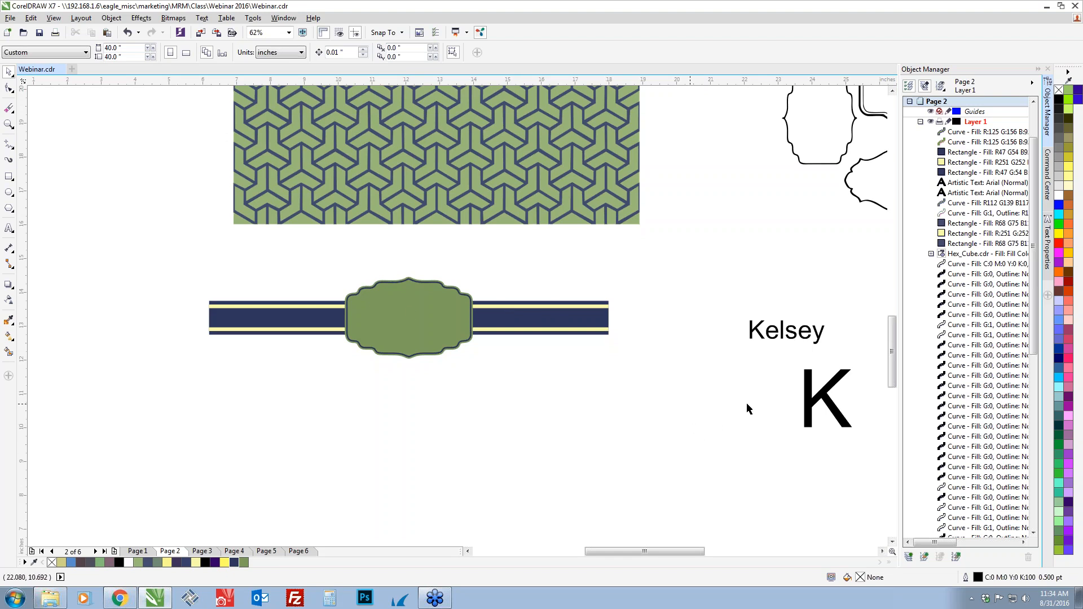
pyautogui.moveTo(815, 398); pyautogui.dragTo(603, 405)
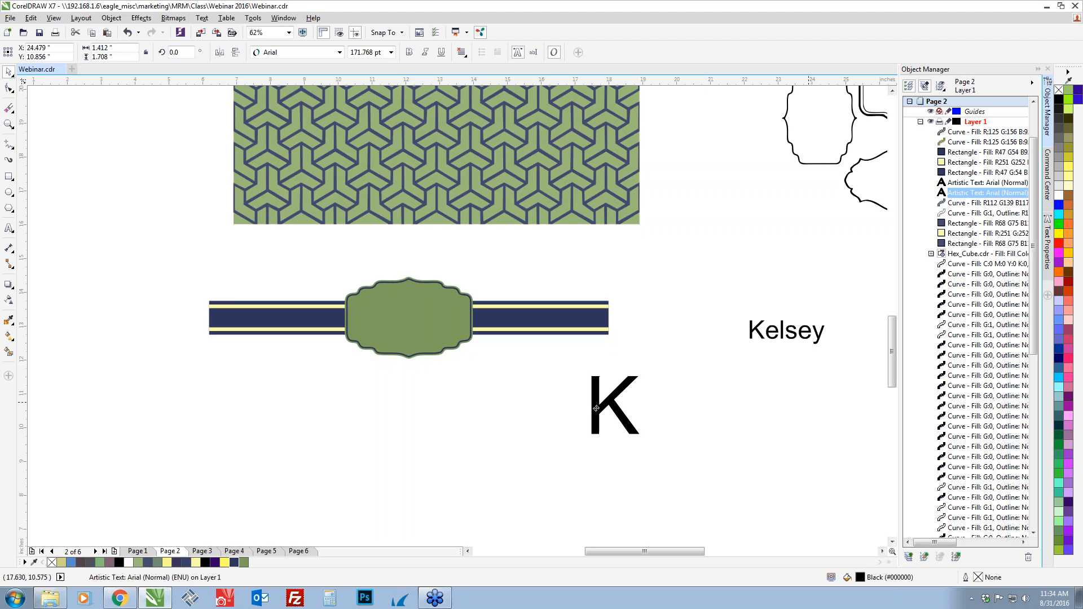
pyautogui.moveTo(792, 335); pyautogui.dragTo(714, 414)
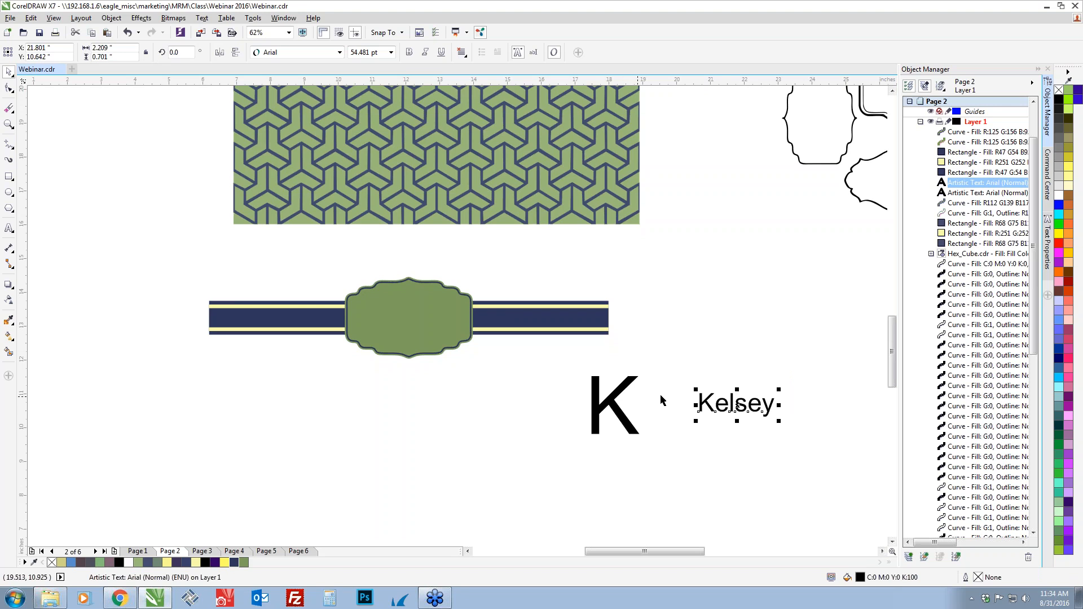
pyautogui.moveTo(747, 369); pyautogui.dragTo(681, 368)
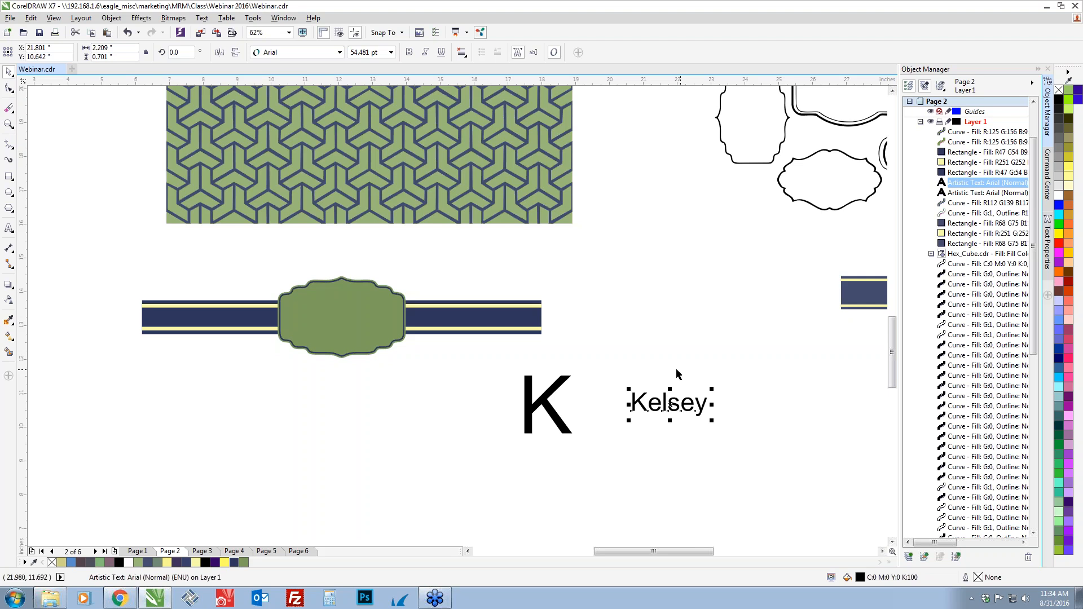
# Switch to the dafont.com page in Chrome, look through the Script > Calligraphy fonts and download Master Of Break
pyautogui.hotkey('alt', 'Tab')
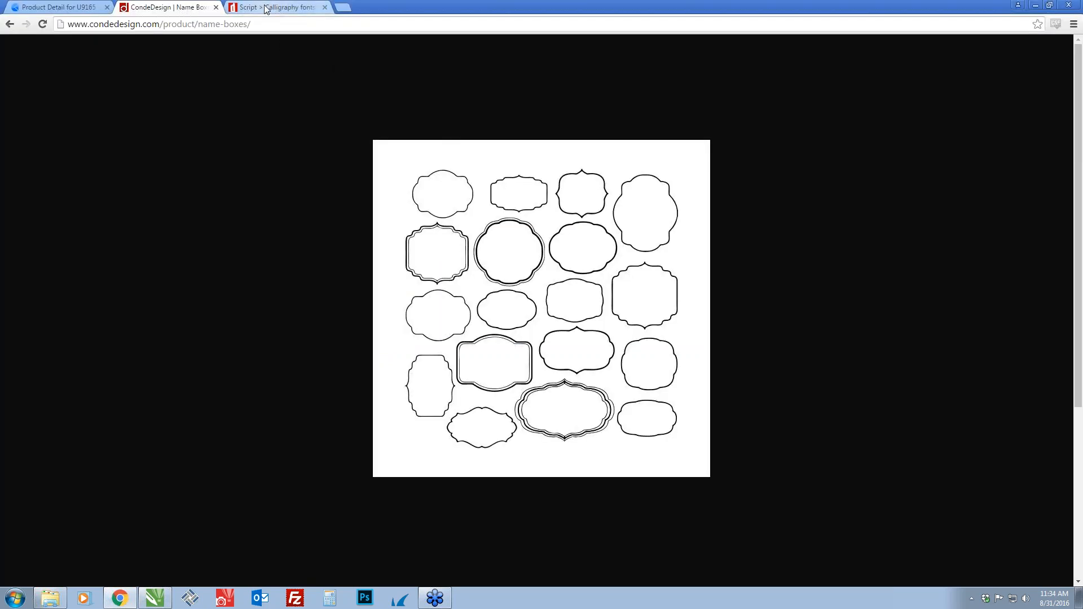
pyautogui.click(266, 8)
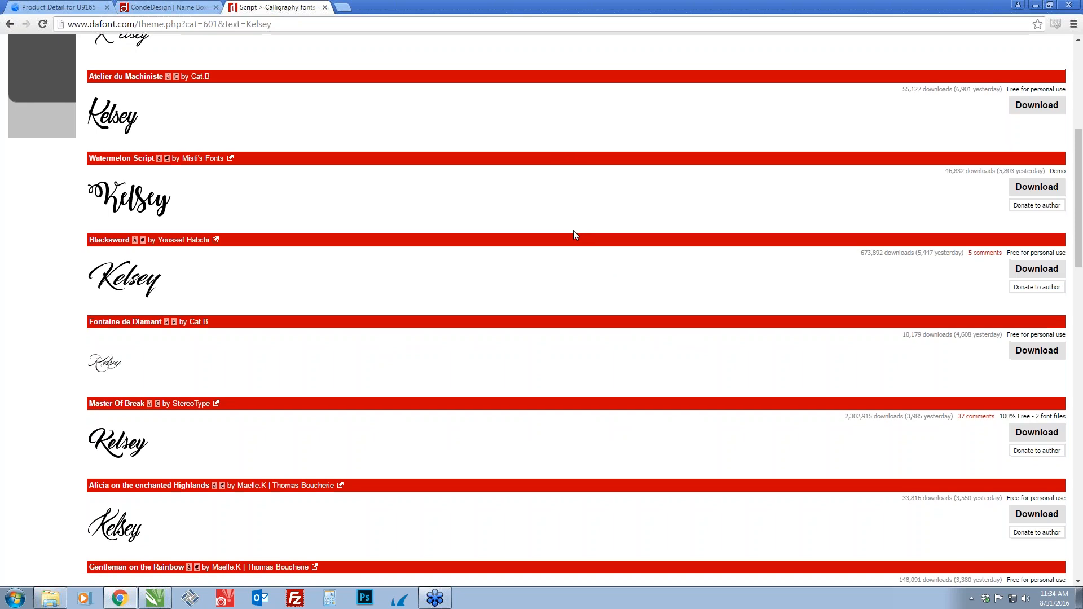
pyautogui.scroll(6, 574, 232)
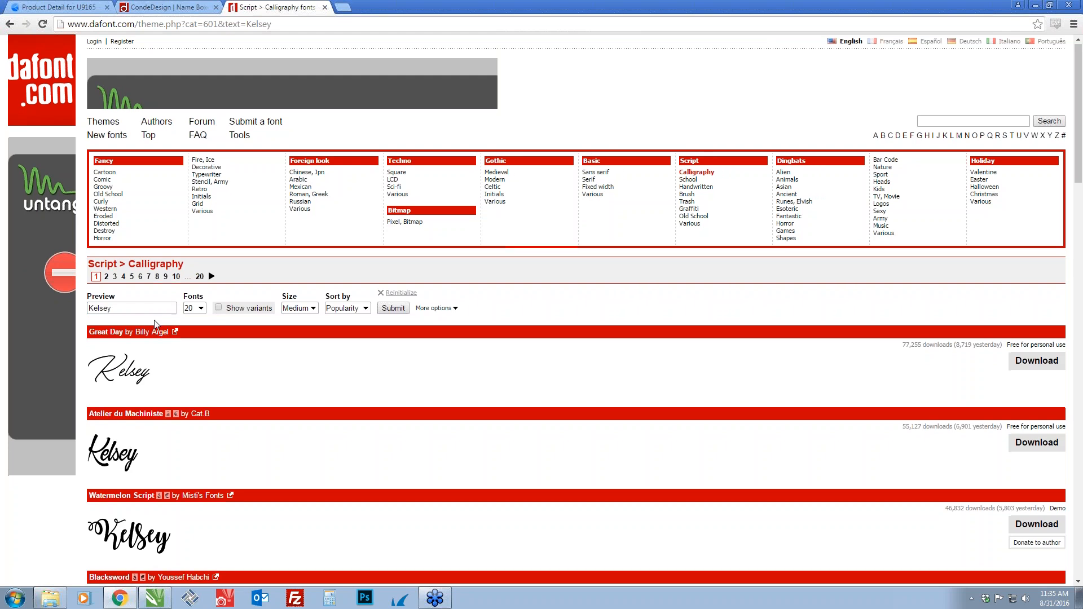
pyautogui.scroll(-1, 186, 330)
pyautogui.scroll(-5, 195, 337)
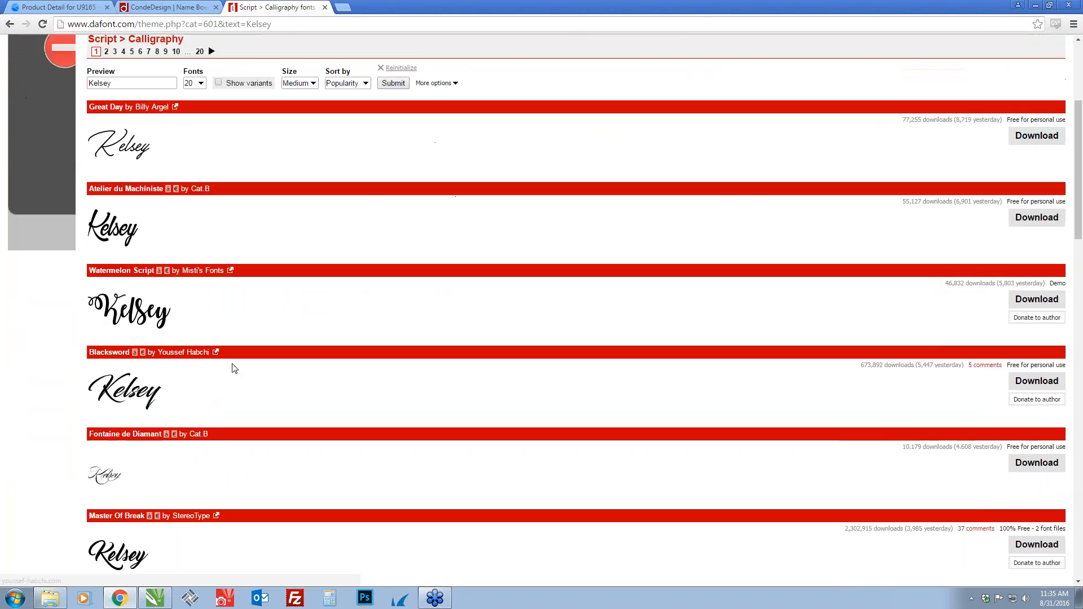
pyautogui.scroll(-1, 231, 376)
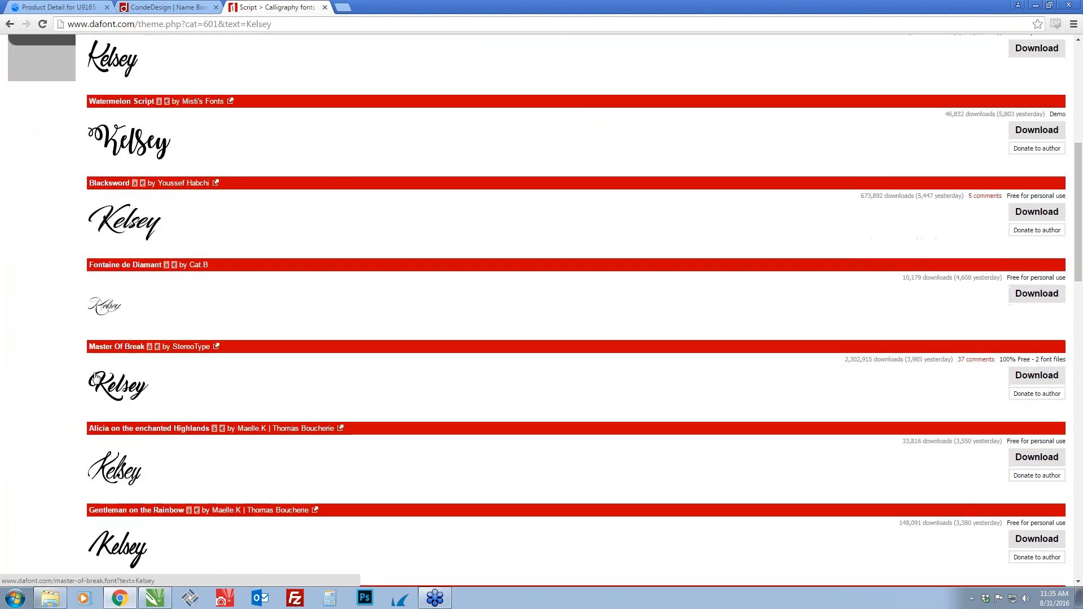
pyautogui.scroll(-1, 322, 336)
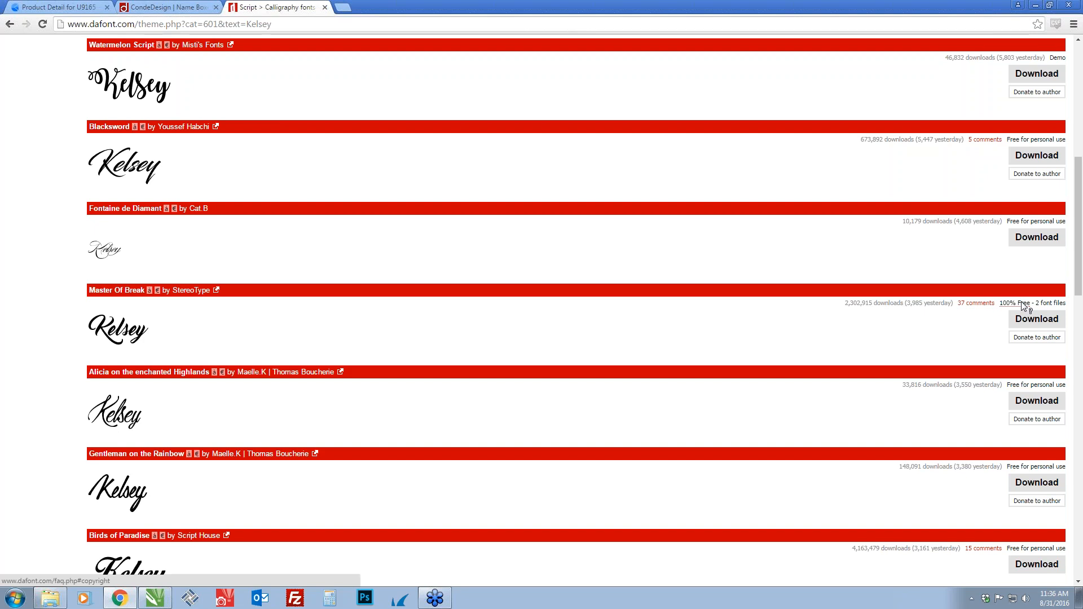
pyautogui.click(1027, 318)
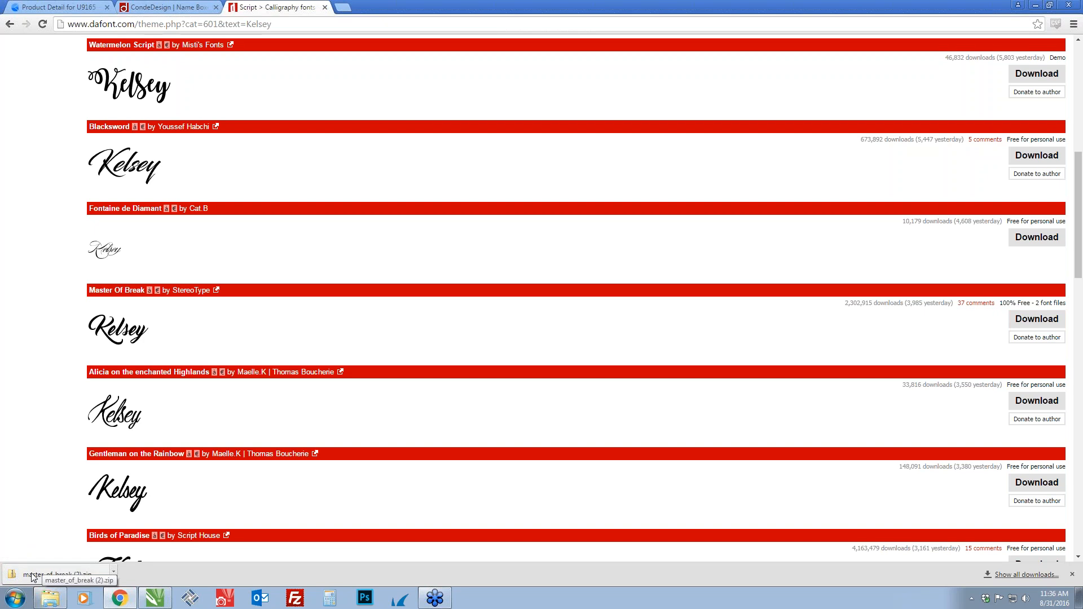
# Open the downloaded master_of_break (2).zip archive and extract all its files to the suggested Downloads folder
pyautogui.click(76, 573)
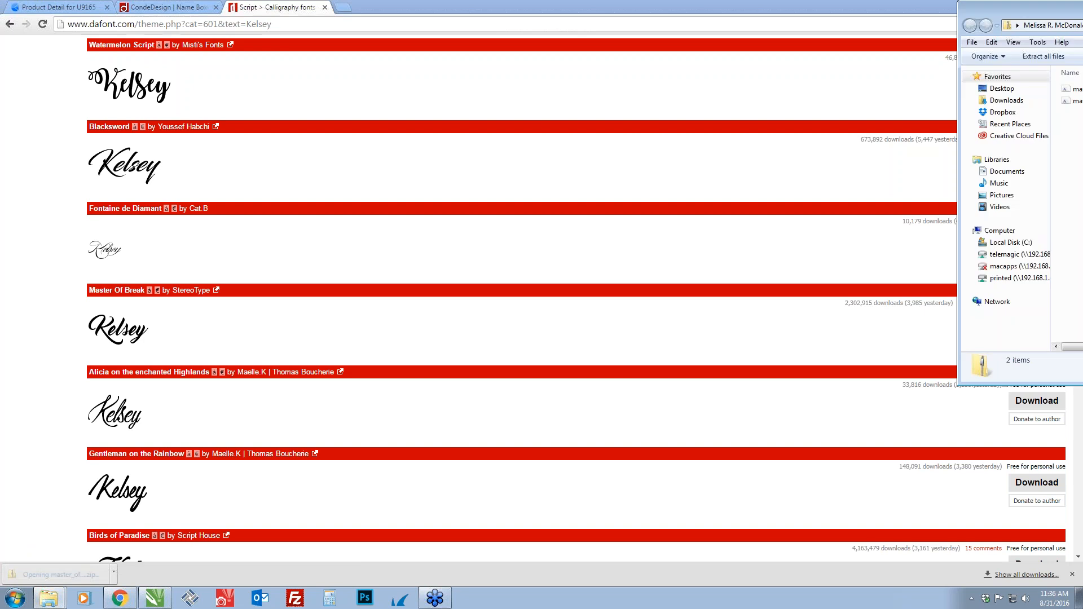
pyautogui.moveTo(772, 88); pyautogui.dragTo(462, 107)
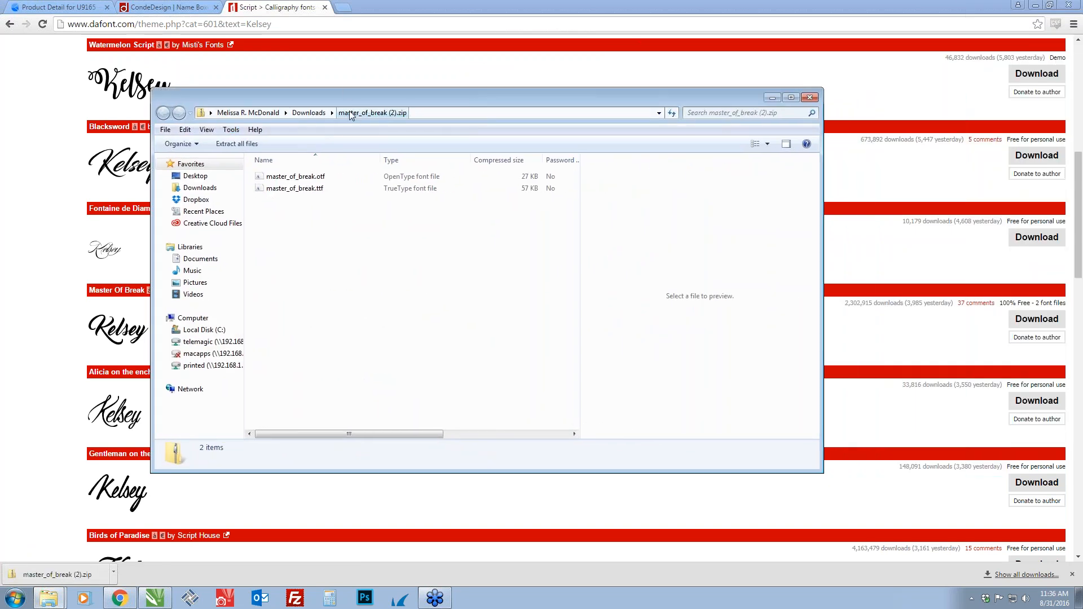
pyautogui.click(241, 145)
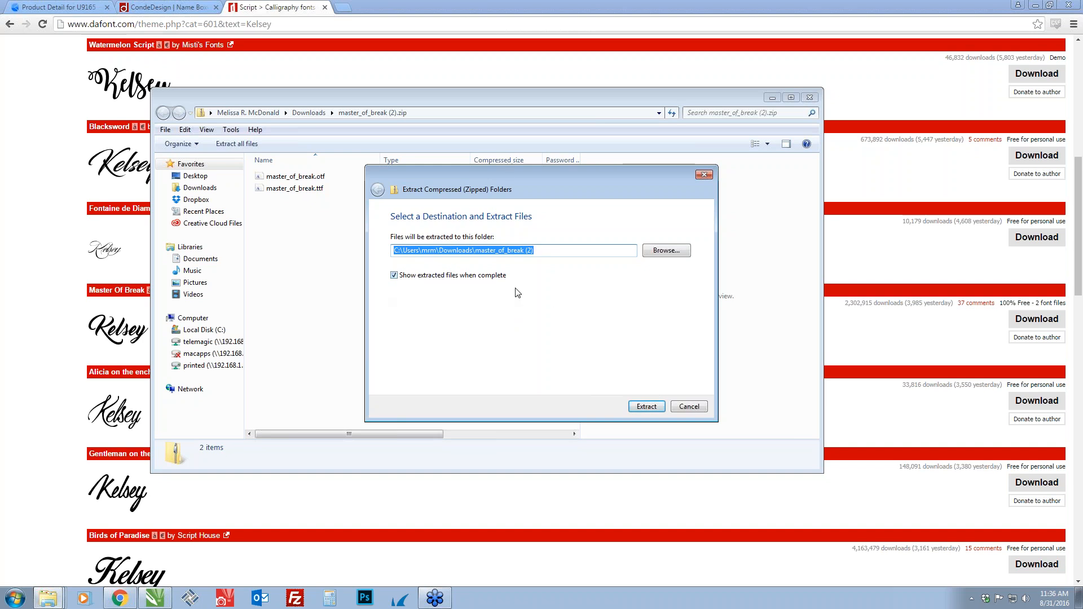
pyautogui.click(649, 408)
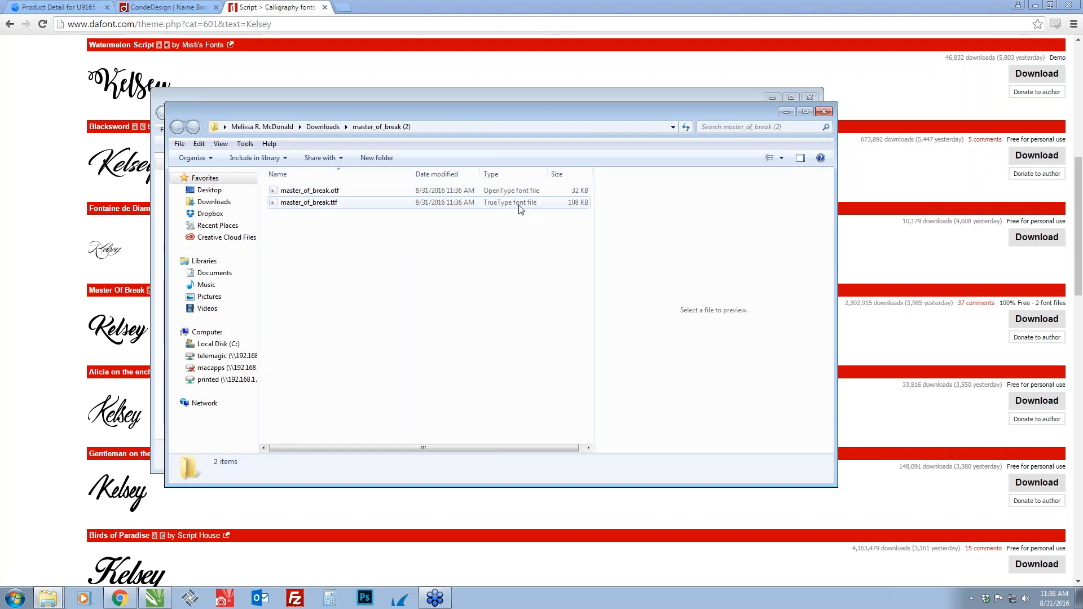
# Install the TrueType font file master_of_break.ttf and close both file windows
pyautogui.moveTo(307, 207)
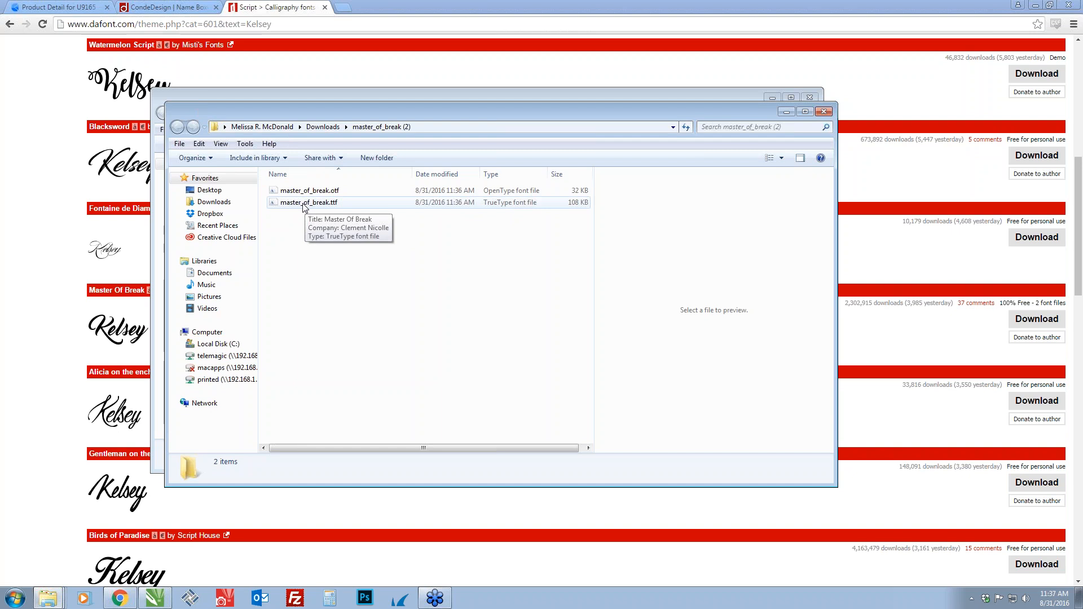
pyautogui.click(303, 204)
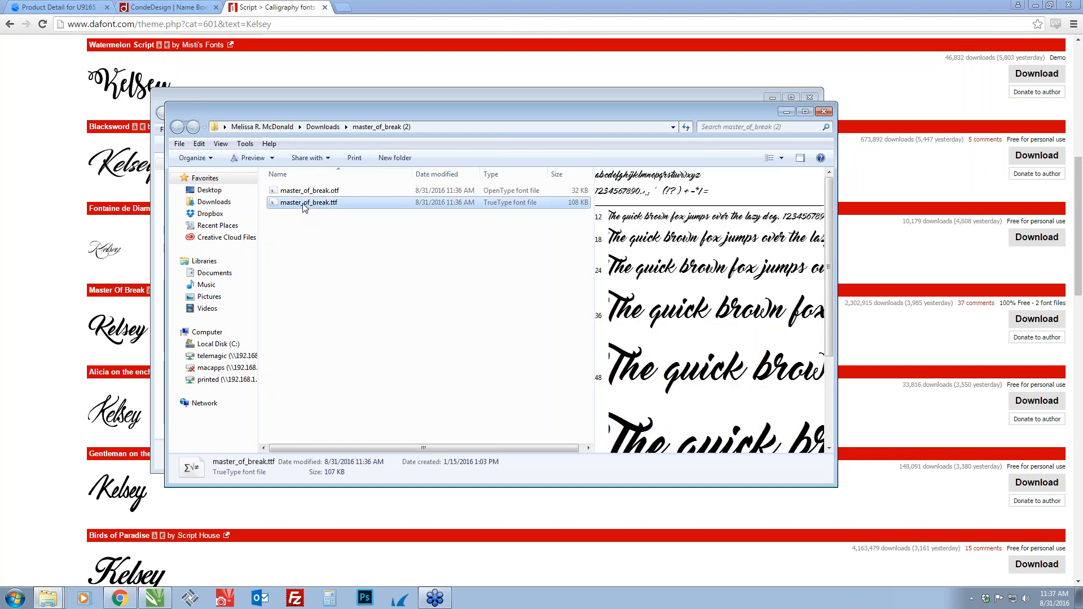
pyautogui.rightClick(304, 207)
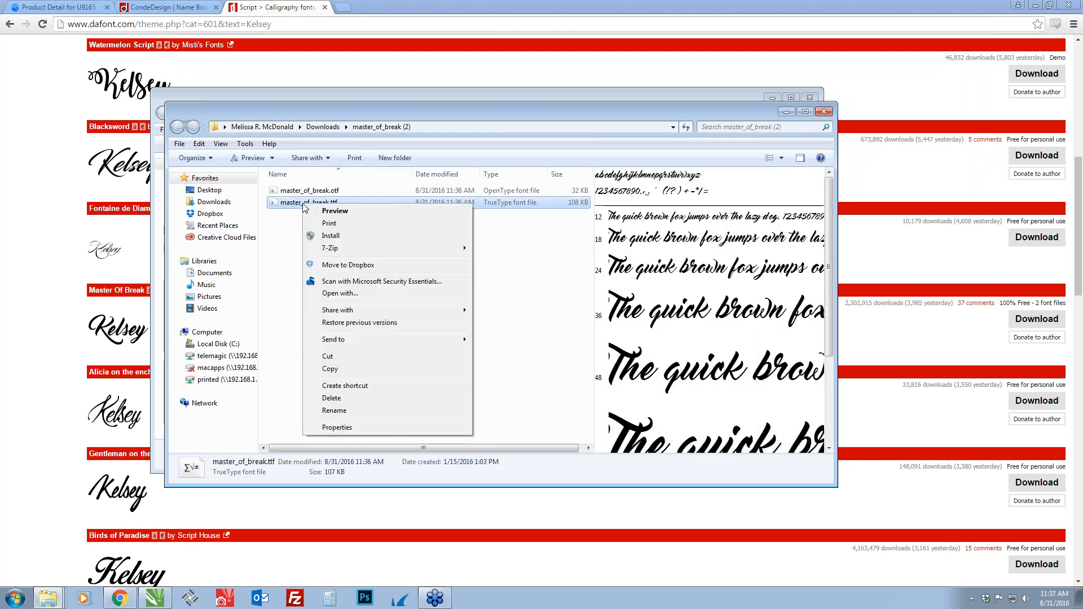
pyautogui.click(331, 236)
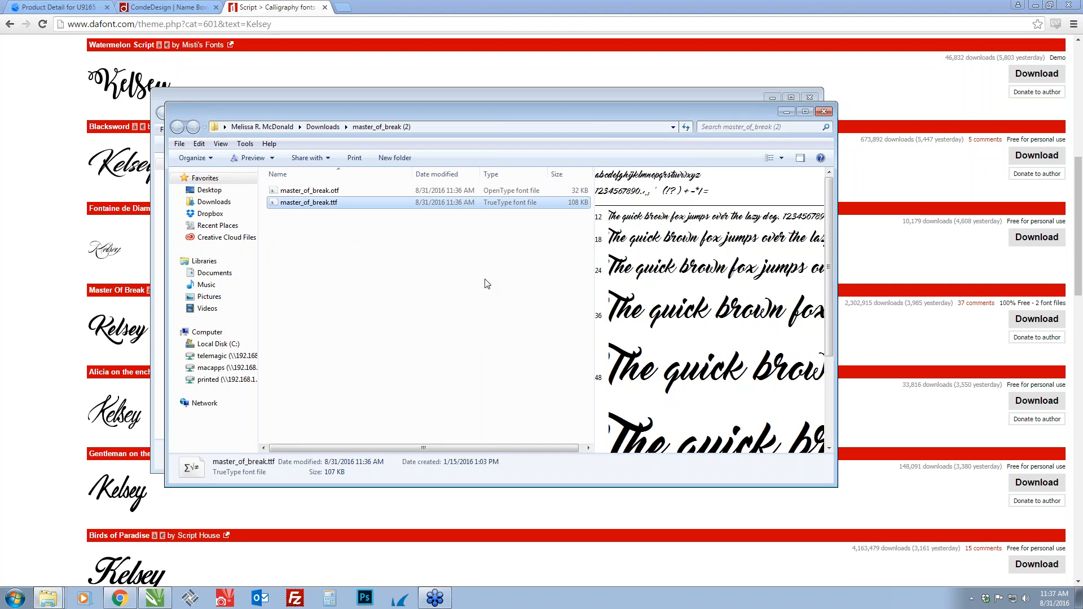
pyautogui.click(825, 112)
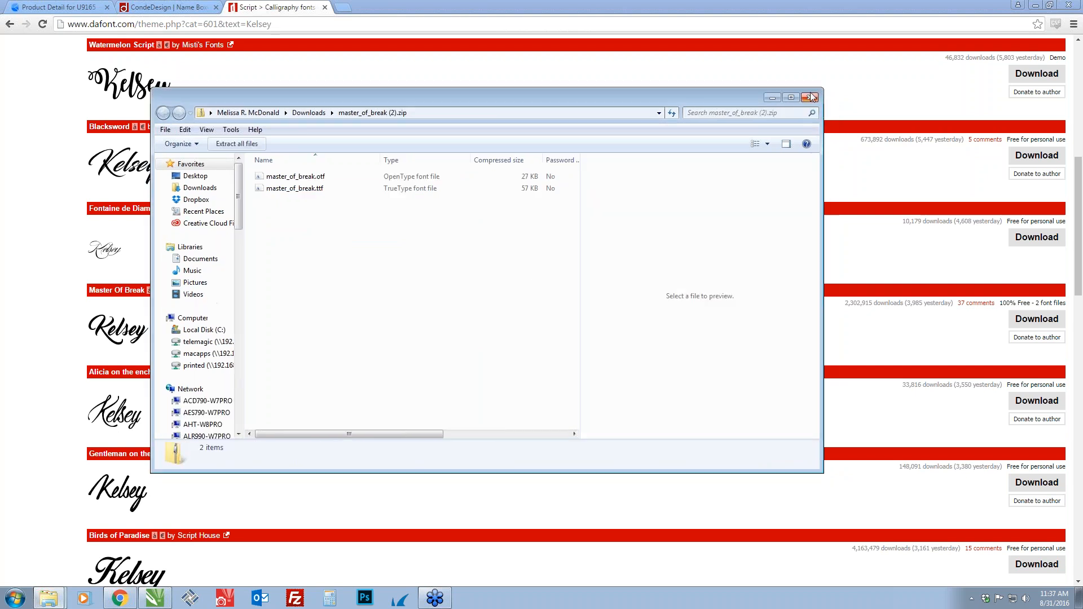
pyautogui.click(810, 97)
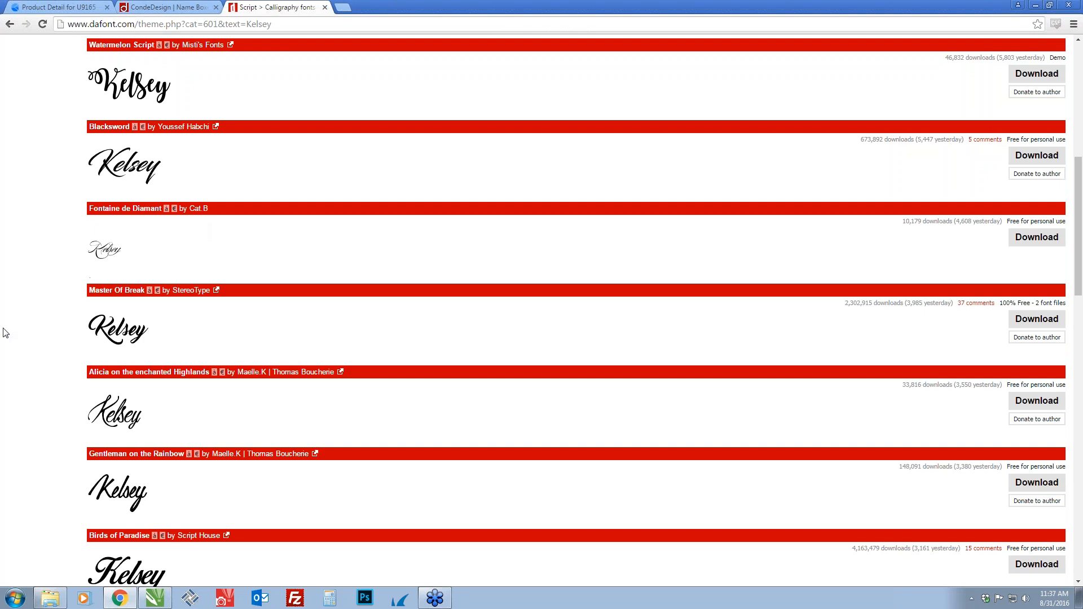
# Look through the previews in dafont's Fancy > Decorative font category
pyautogui.scroll(8, 541, 283)
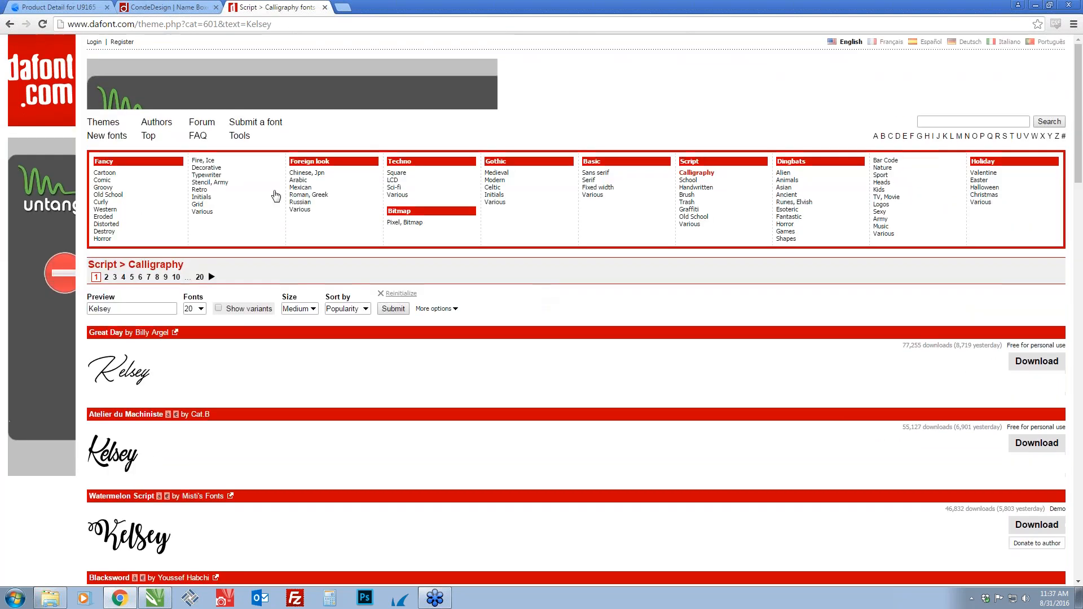
pyautogui.click(208, 168)
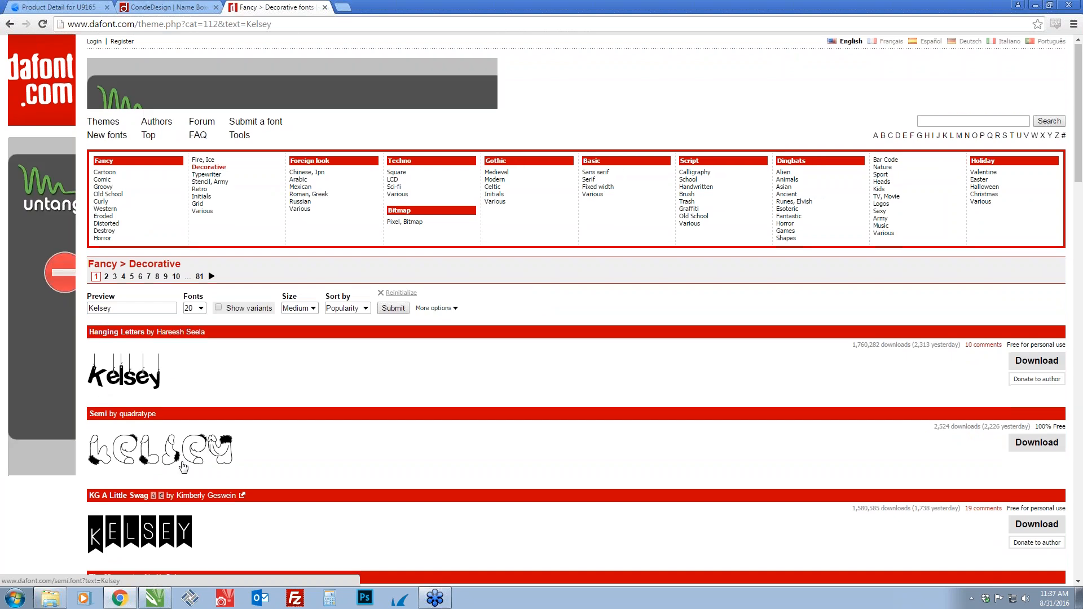
pyautogui.scroll(-3, 183, 466)
pyautogui.scroll(-5, 205, 456)
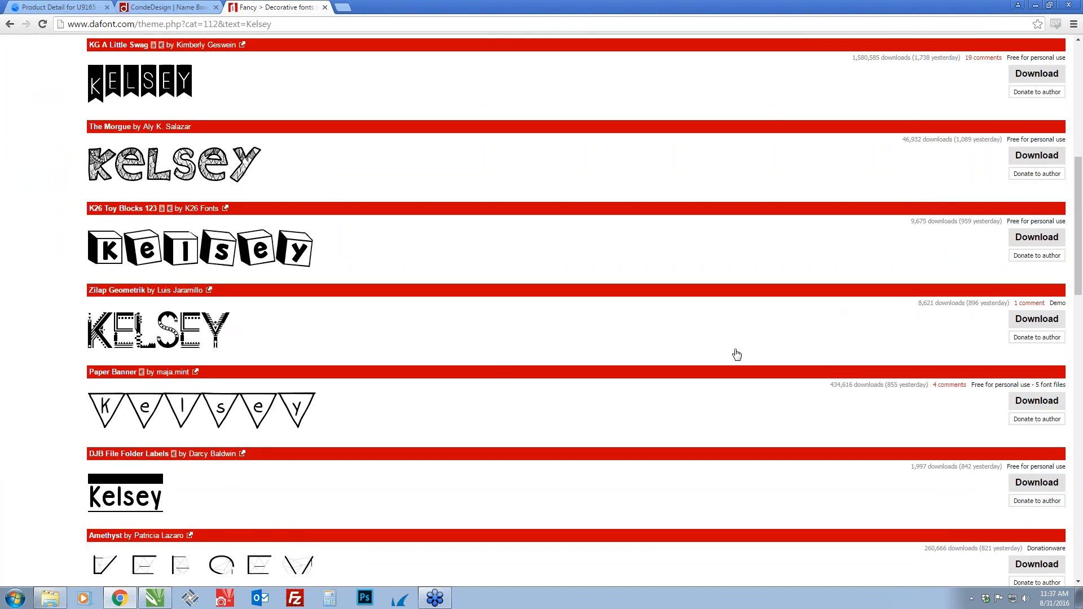
pyautogui.scroll(-4, 432, 382)
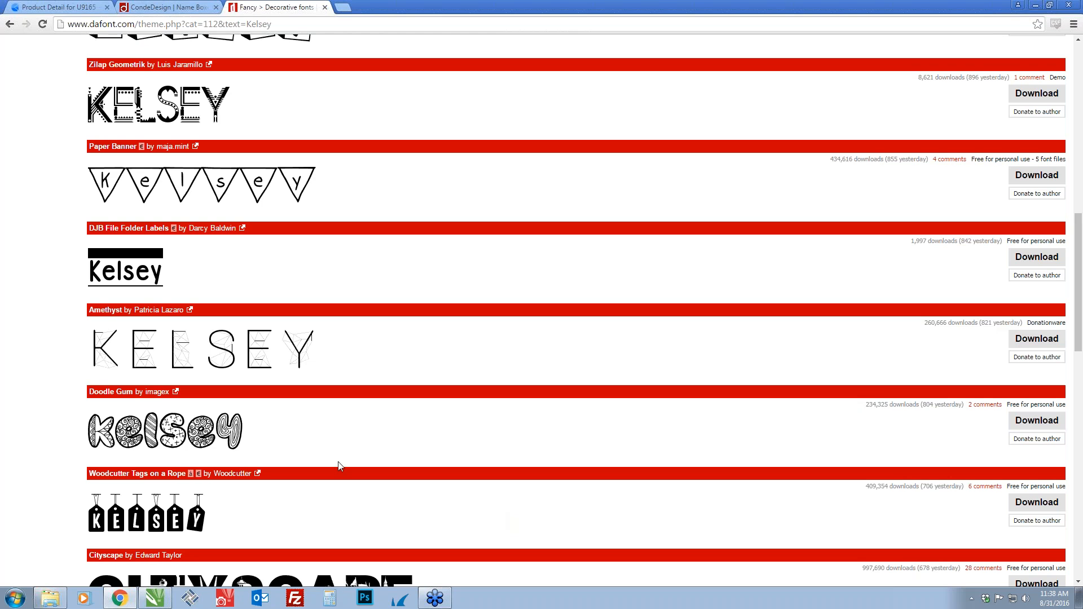
pyautogui.scroll(-3, 502, 425)
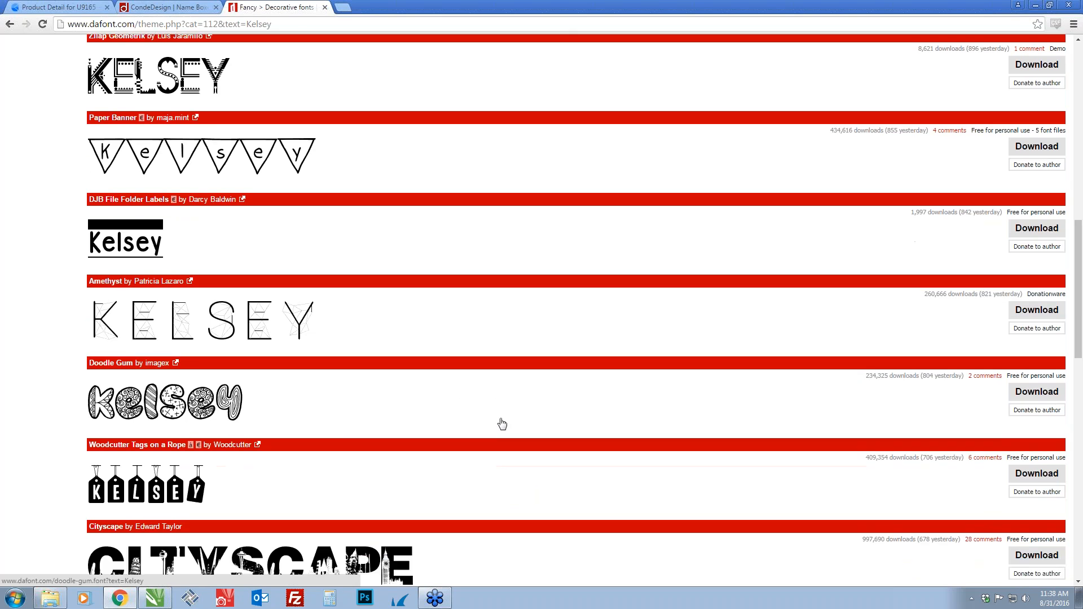
# Return to CorelDRAW and set the name text in the Master Of Break font
pyautogui.hotkey('alt', 'Tab')
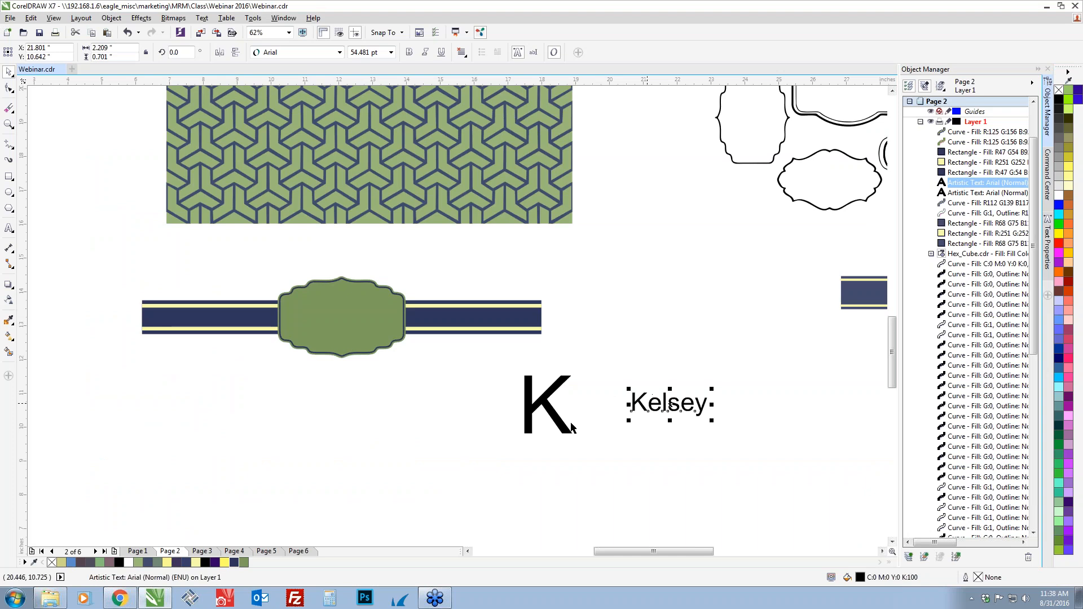
pyautogui.click(339, 52)
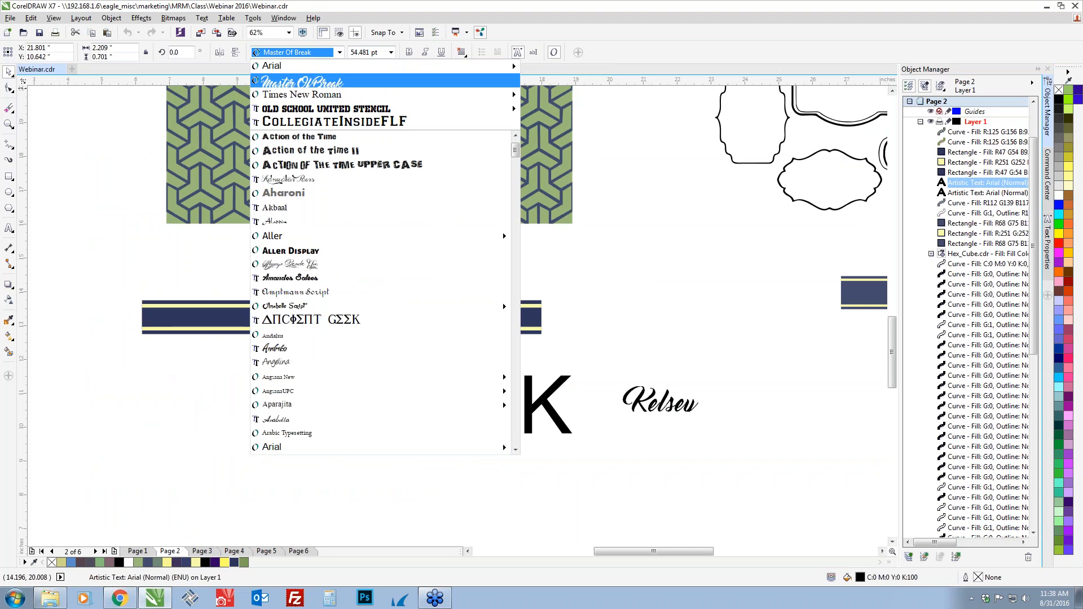
pyautogui.press('Return')
# Change the font of the large K initial to Times New Roman (Bold)
pyautogui.click(562, 432)
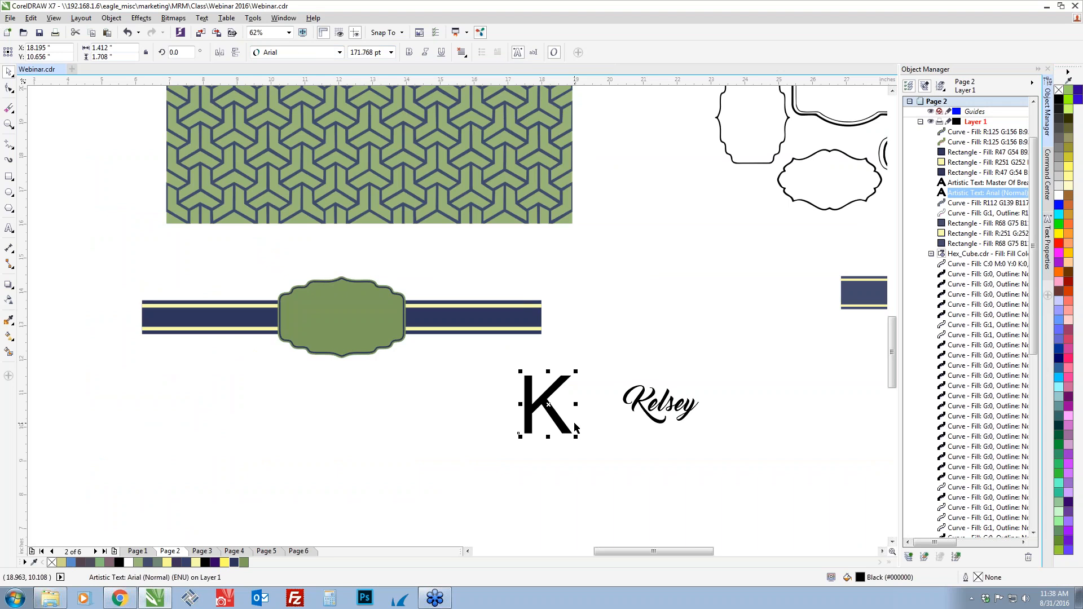
pyautogui.click(340, 52)
pyautogui.moveTo(392, 98)
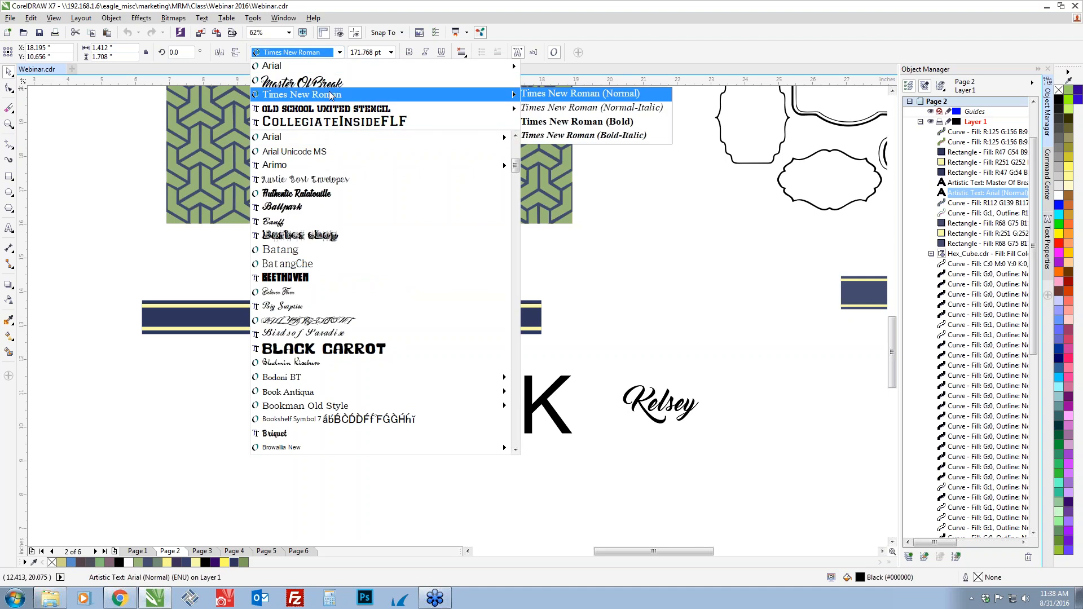
pyautogui.click(570, 123)
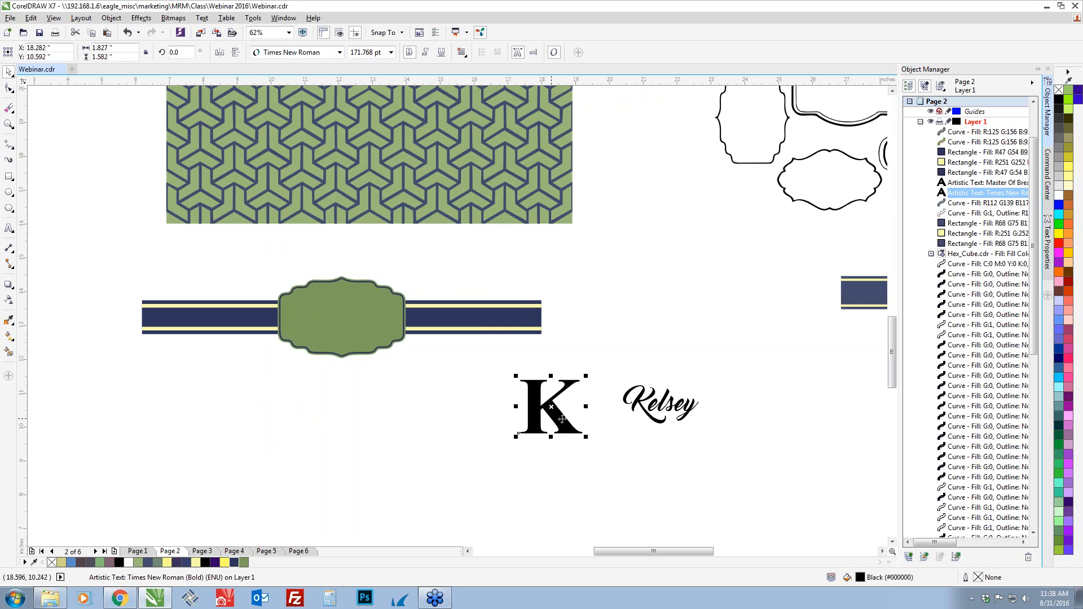
# Center the large K initial horizontally and vertically on the green name box
pyautogui.keyDown('shift'); pyautogui.click(357, 326); pyautogui.keyUp('shift')
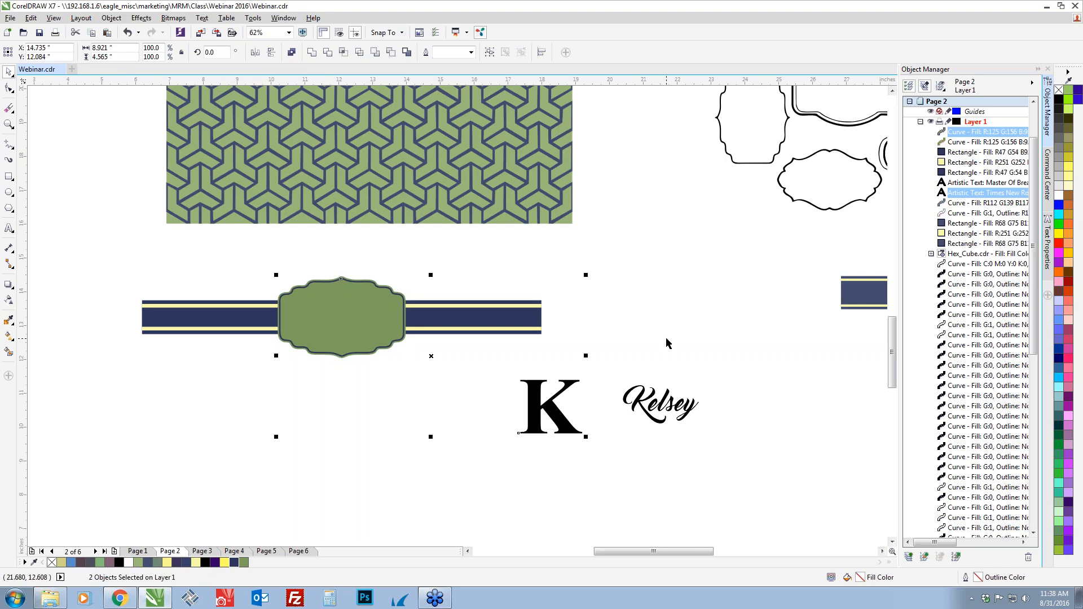
pyautogui.press('c')
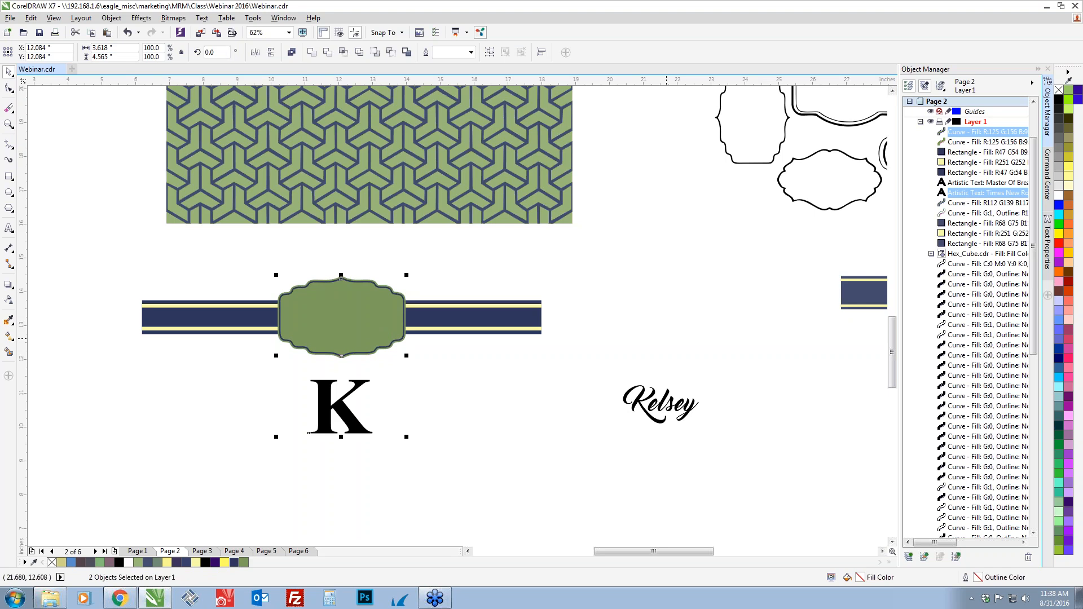
pyautogui.press('e')
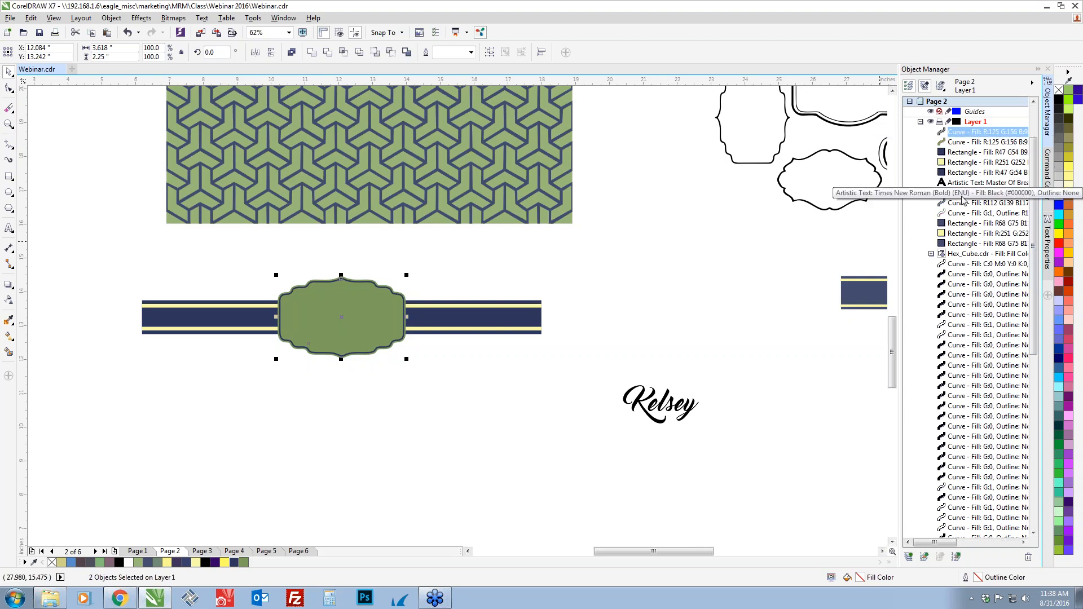
# Move the K initial to the top of Layer 1's stacking order, above the green name box
pyautogui.click(501, 421)
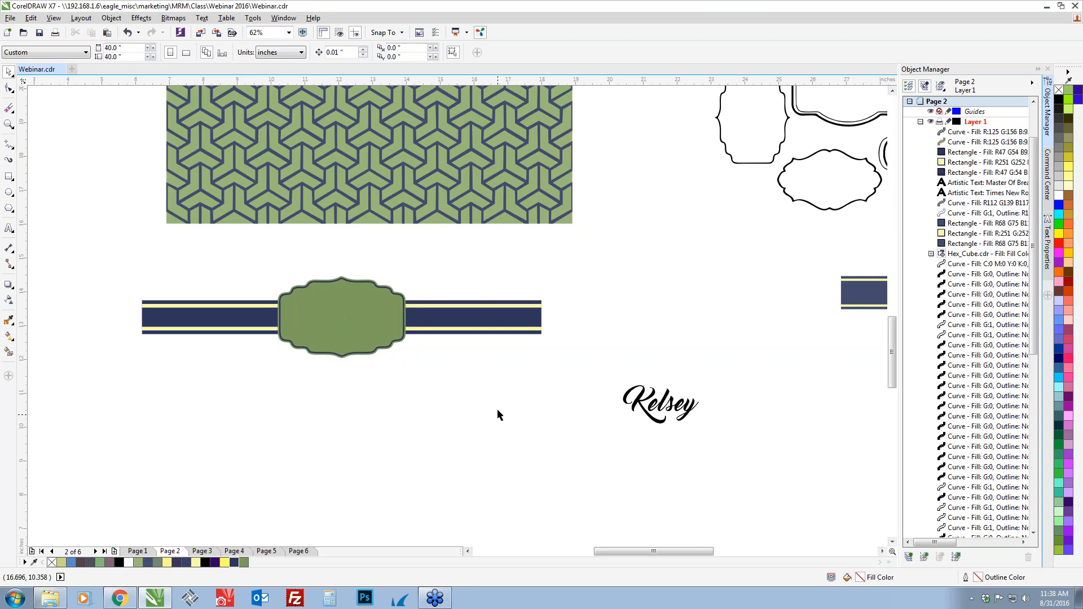
pyautogui.click(976, 184)
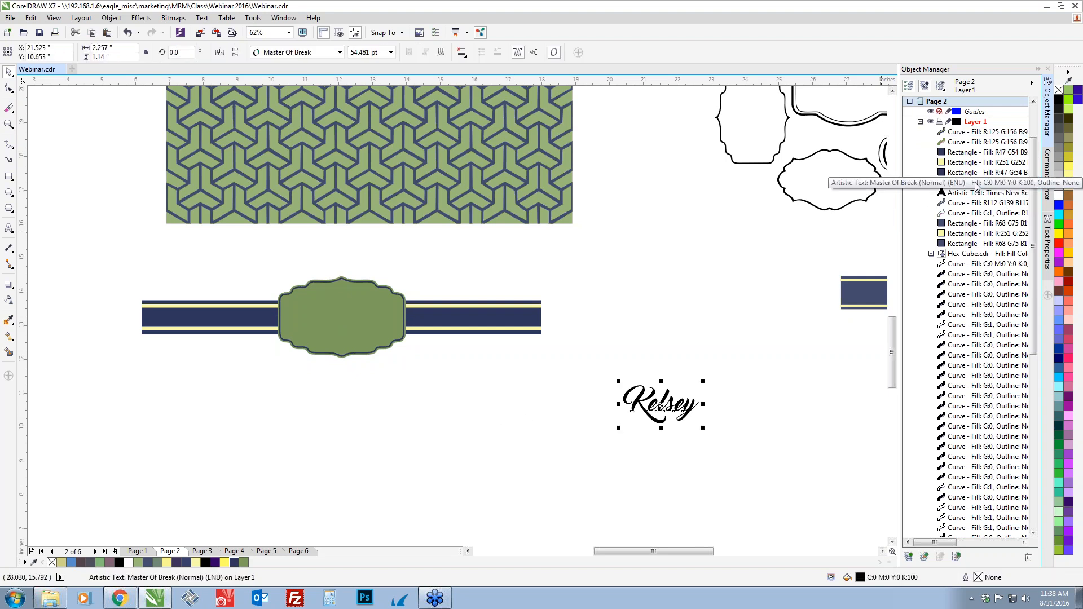
pyautogui.click(973, 194)
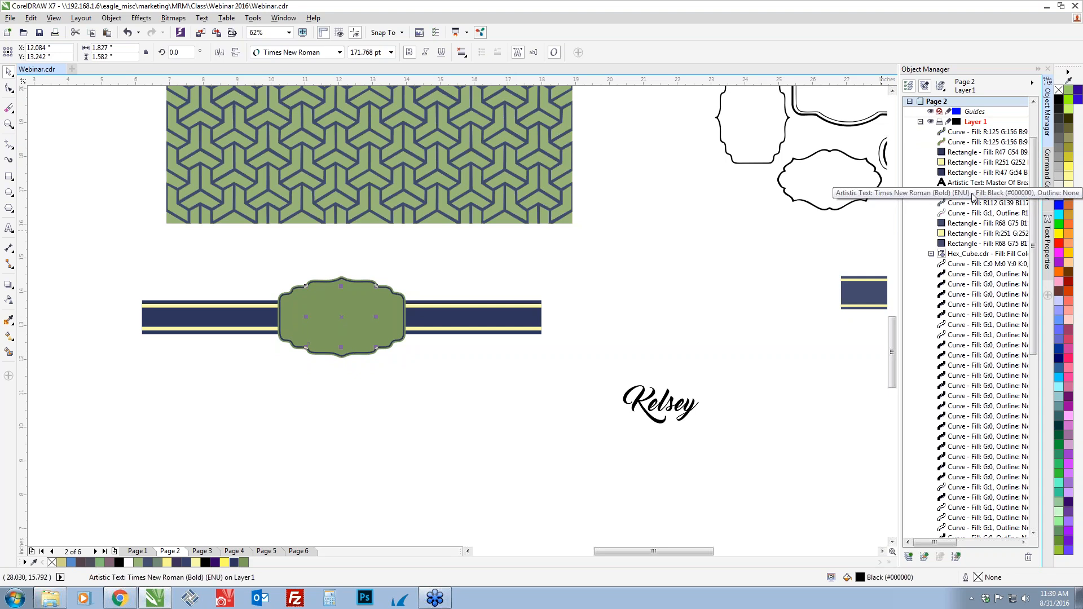
pyautogui.moveTo(966, 197); pyautogui.dragTo(965, 128)
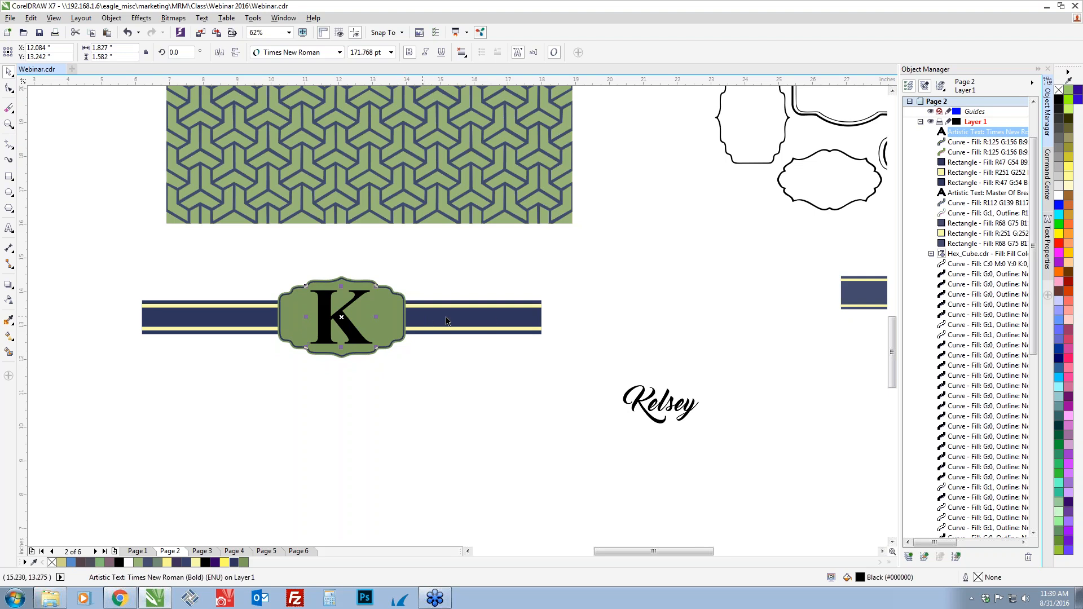
# Fill the K initial with navy (R47 G54 B92) and the script name text with pale yellow (R251 G252 B171)
pyautogui.click(235, 562)
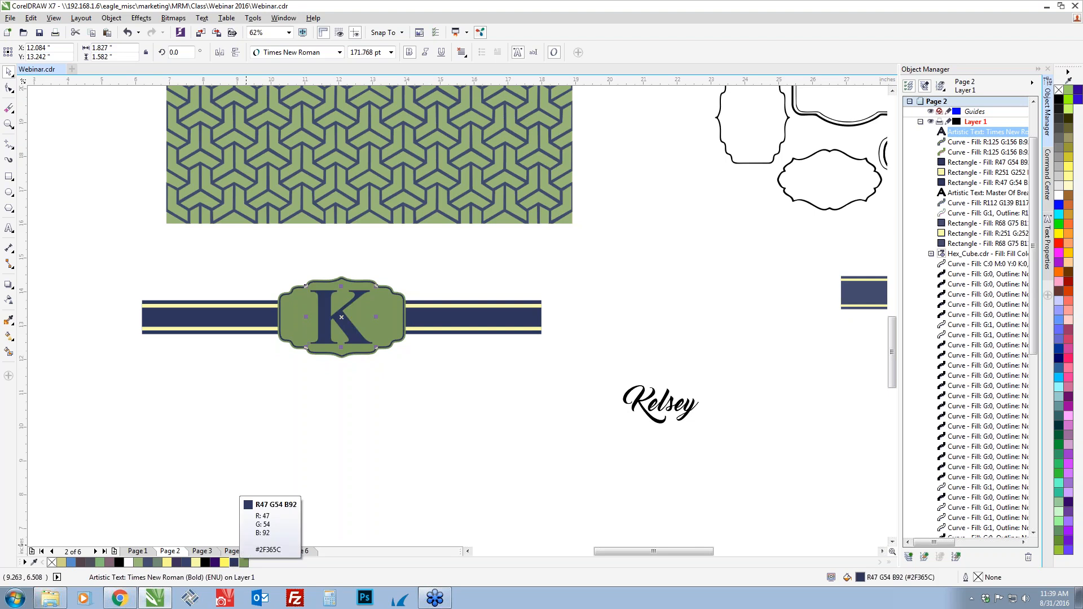
pyautogui.click(663, 414)
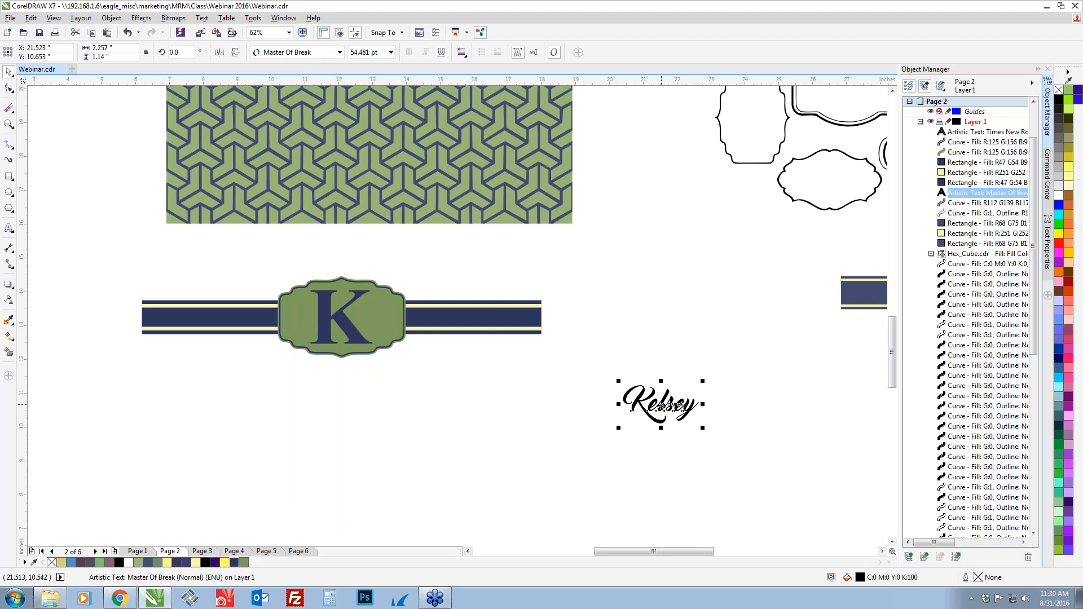
pyautogui.click(196, 562)
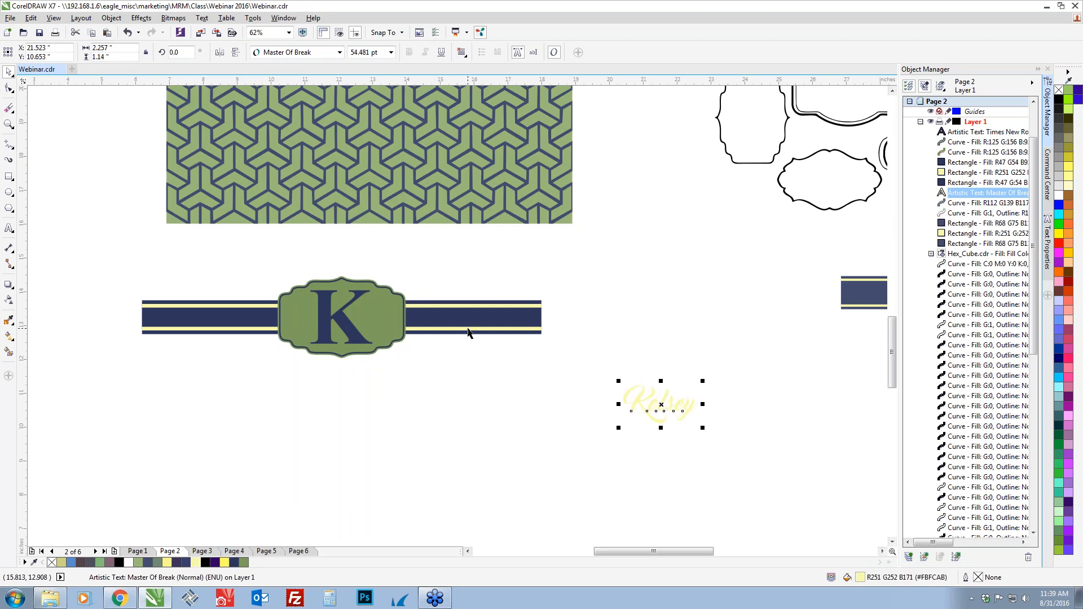
# Center the pale yellow name text horizontally and vertically on the green name box
pyautogui.click(468, 333)
pyautogui.click(669, 404)
pyautogui.keyDown('shift'); pyautogui.click(362, 320); pyautogui.keyUp('shift')
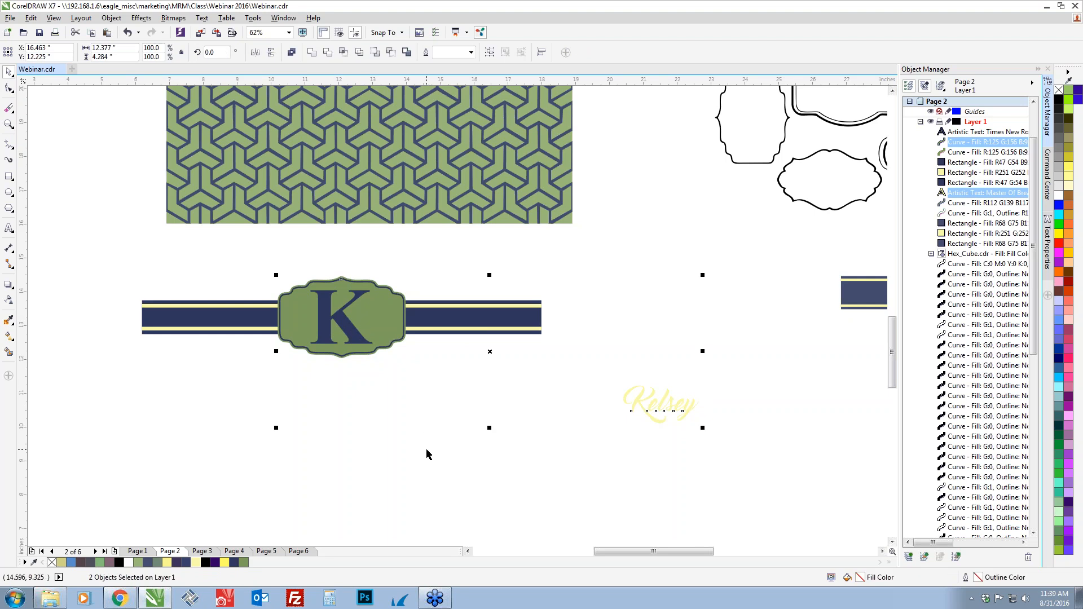
pyautogui.press('c')
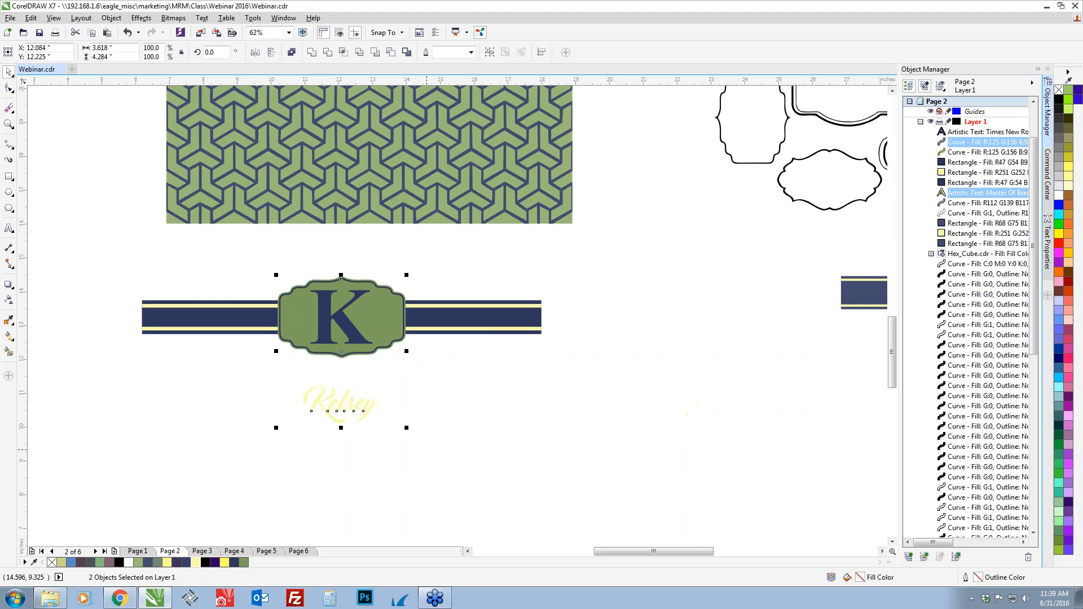
pyautogui.press('e')
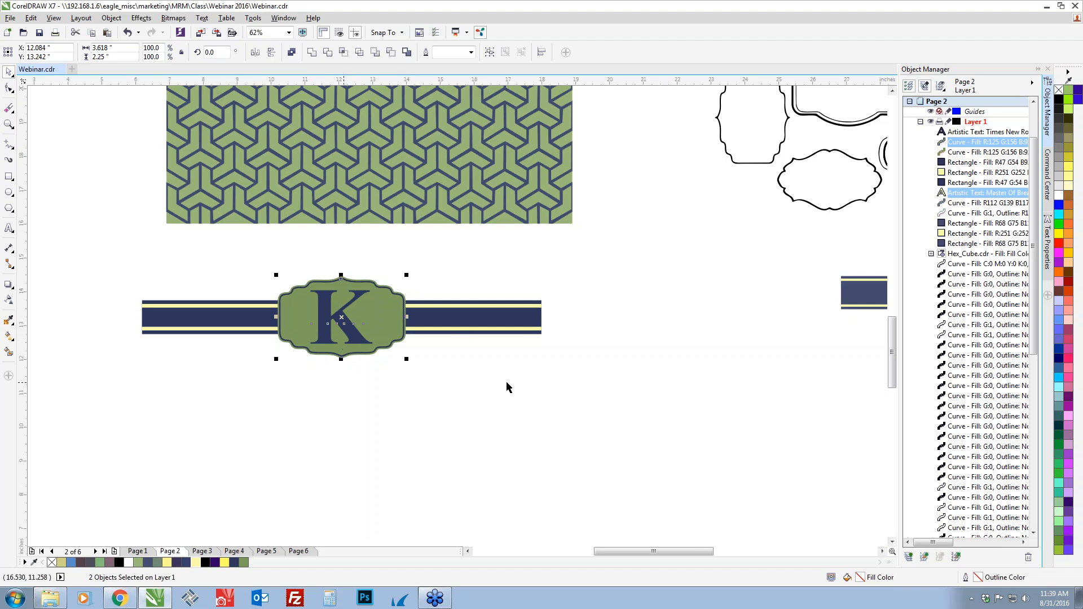
# Move the name text to the top of Layer 1's stacking order, in front of the K initial
pyautogui.click(964, 195)
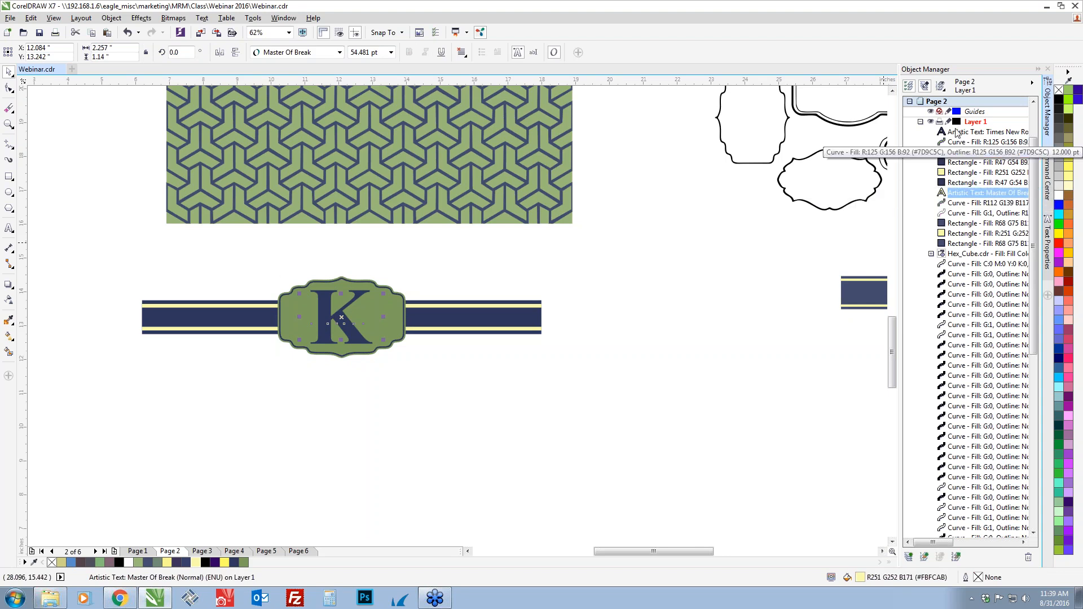
pyautogui.moveTo(964, 194); pyautogui.dragTo(955, 127)
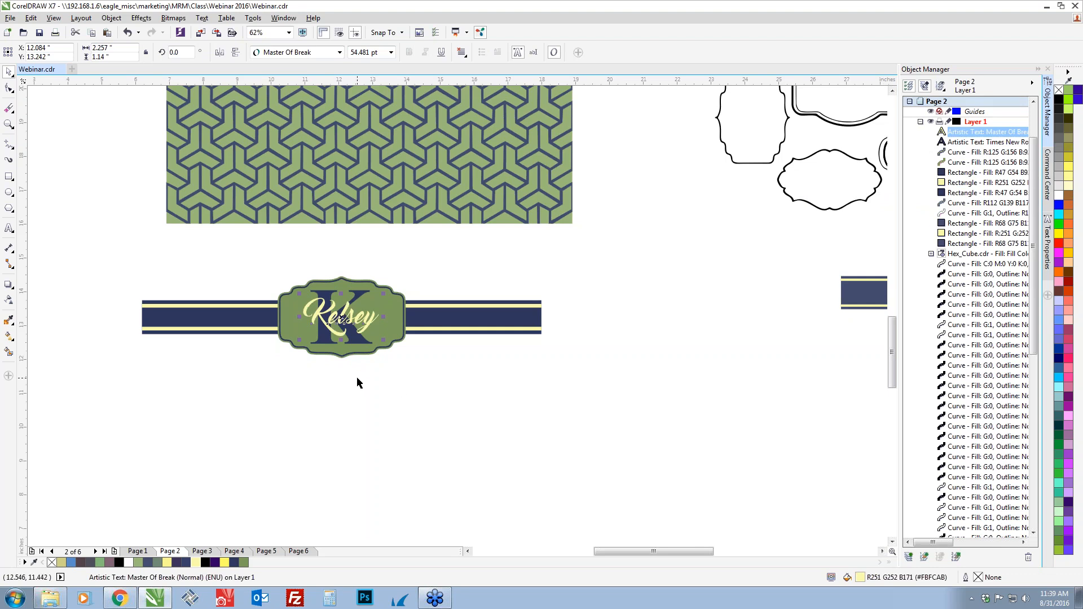
pyautogui.press('Tab')
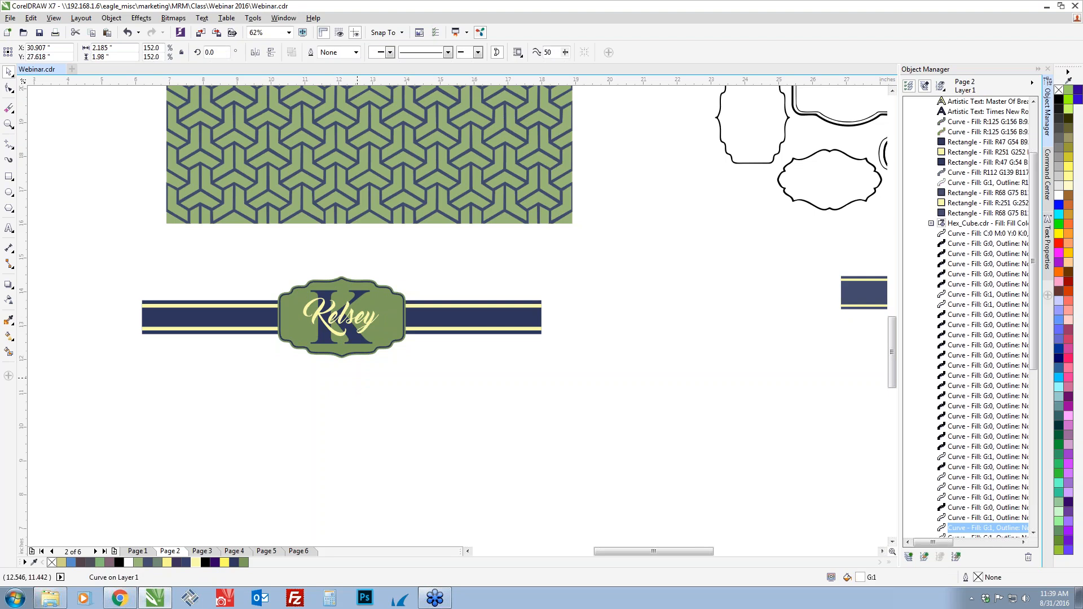
pyautogui.hotkey('ctrl', 'z')
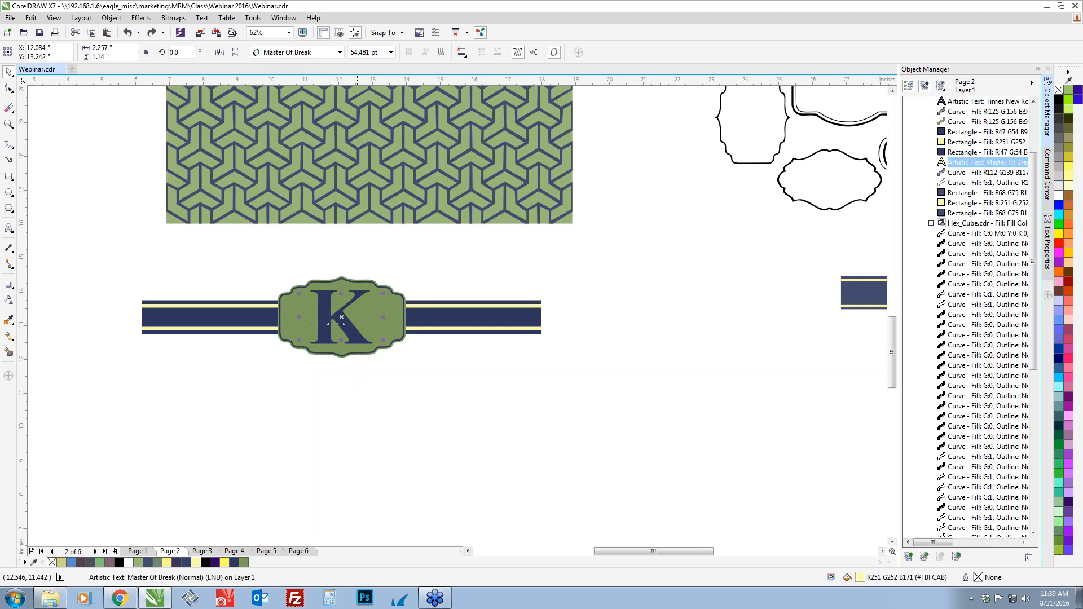
pyautogui.hotkey('ctrl', 'shift', 'z')
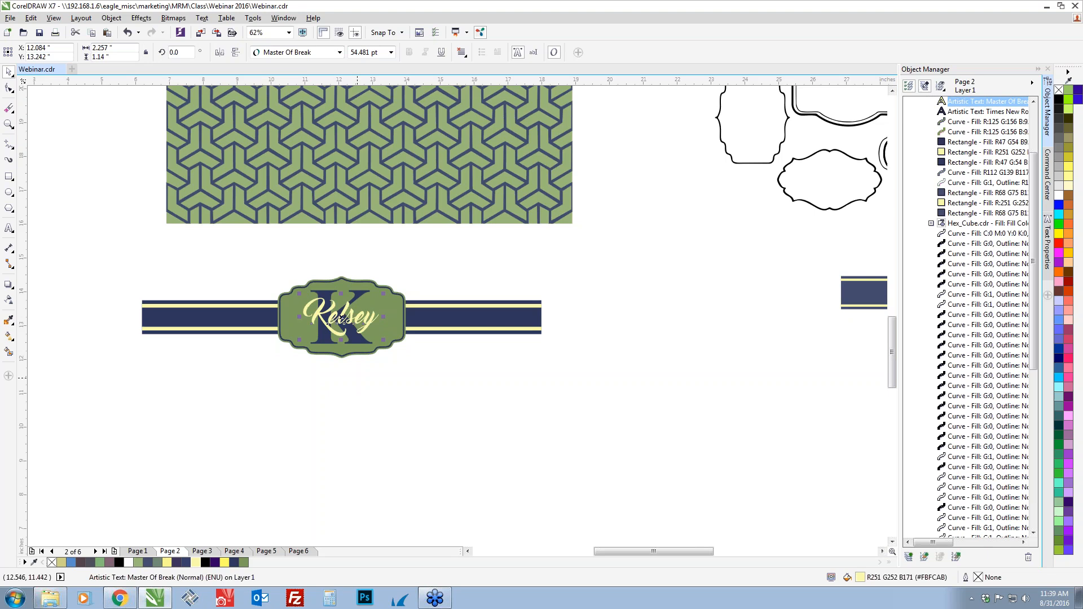
# Try skewing the name text vertically and horizontally, undoing each slant
pyautogui.click(316, 364)
pyautogui.scroll(2, 336, 319)
pyautogui.click(342, 315)
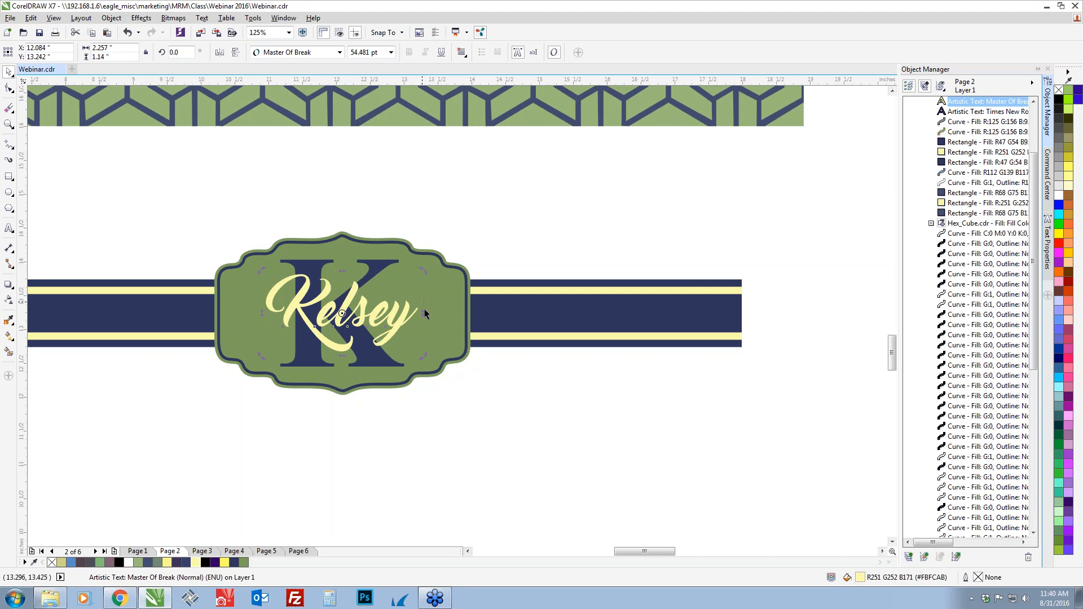
pyautogui.moveTo(423, 312); pyautogui.dragTo(423, 273)
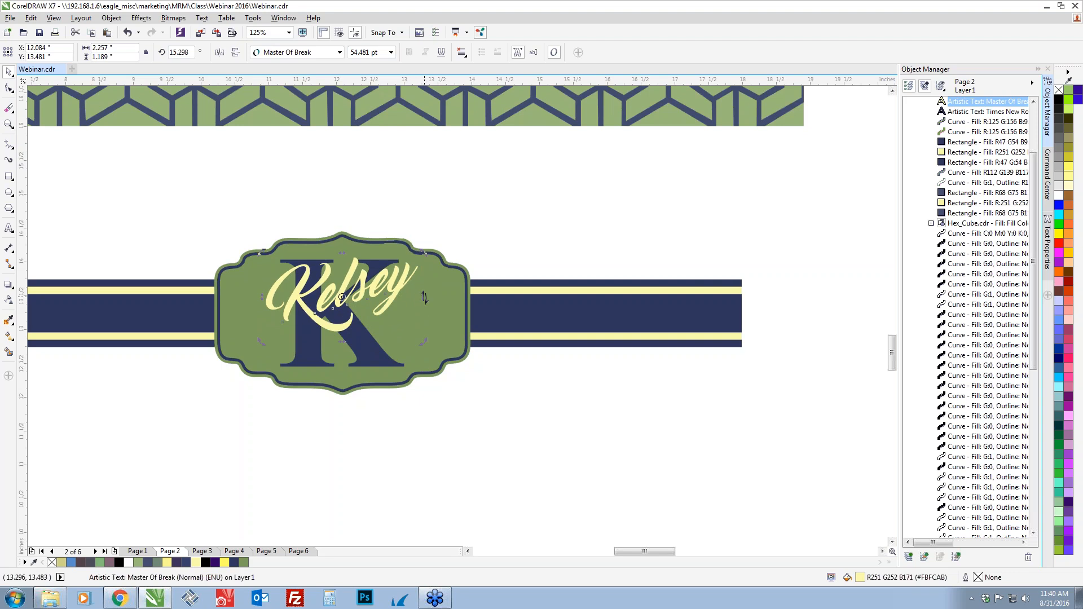
pyautogui.moveTo(424, 299); pyautogui.dragTo(419, 311)
pyautogui.hotkey('ctrl', 'z')
pyautogui.hotkey('ctrl', 'z')
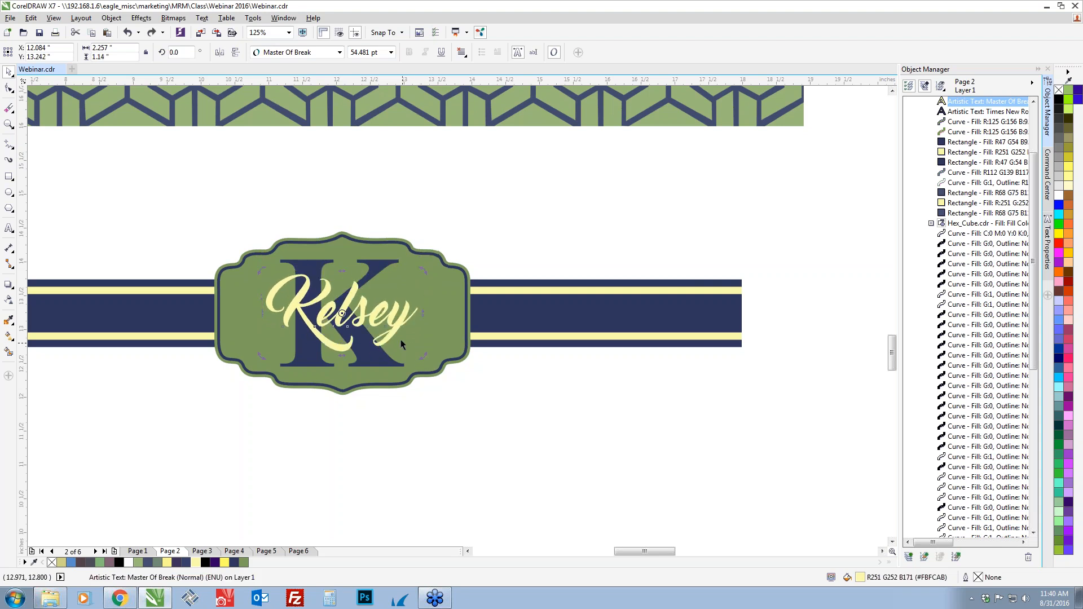
pyautogui.moveTo(342, 271); pyautogui.dragTo(365, 274)
pyautogui.hotkey('ctrl', 'z')
# Try rotating the name text freely by about 34° and by an exact 90°, undoing each rotation
pyautogui.moveTo(424, 356); pyautogui.dragTo(431, 304)
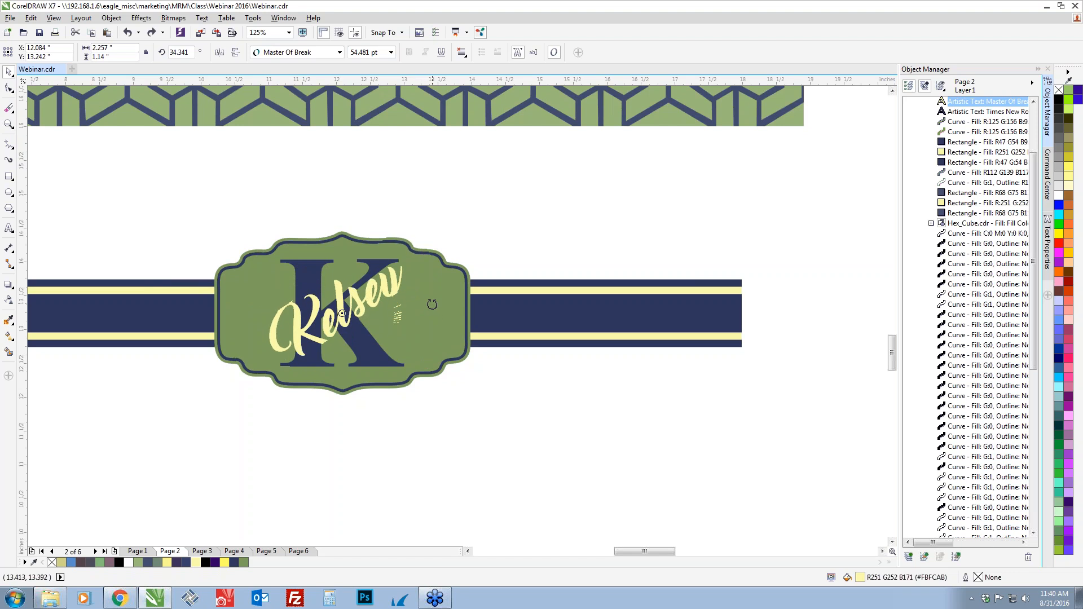
pyautogui.hotkey('ctrl', 'z')
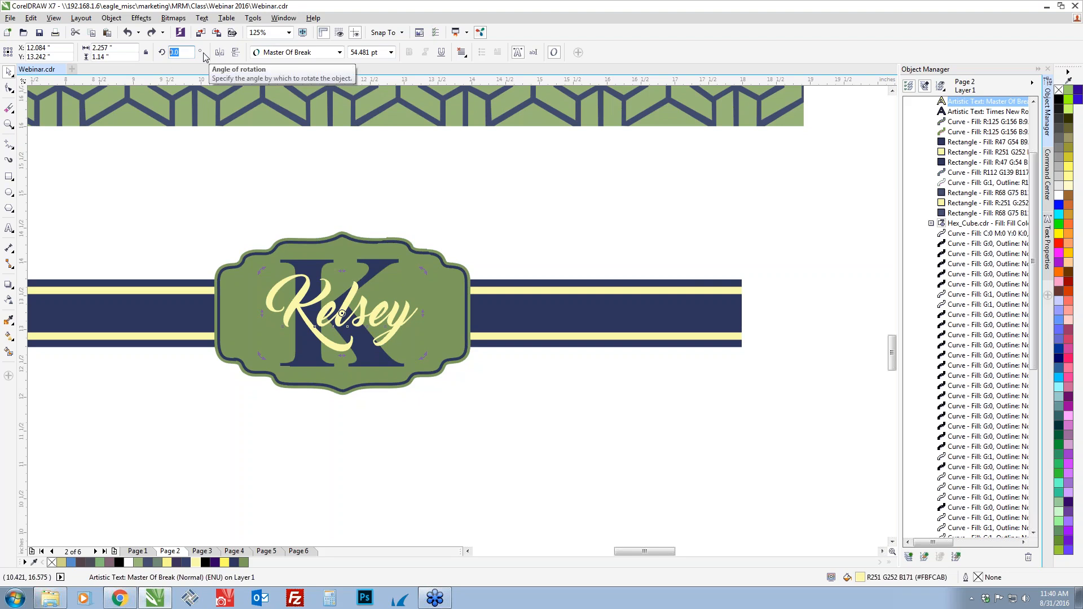
pyautogui.write('9')
pyautogui.press('Return')
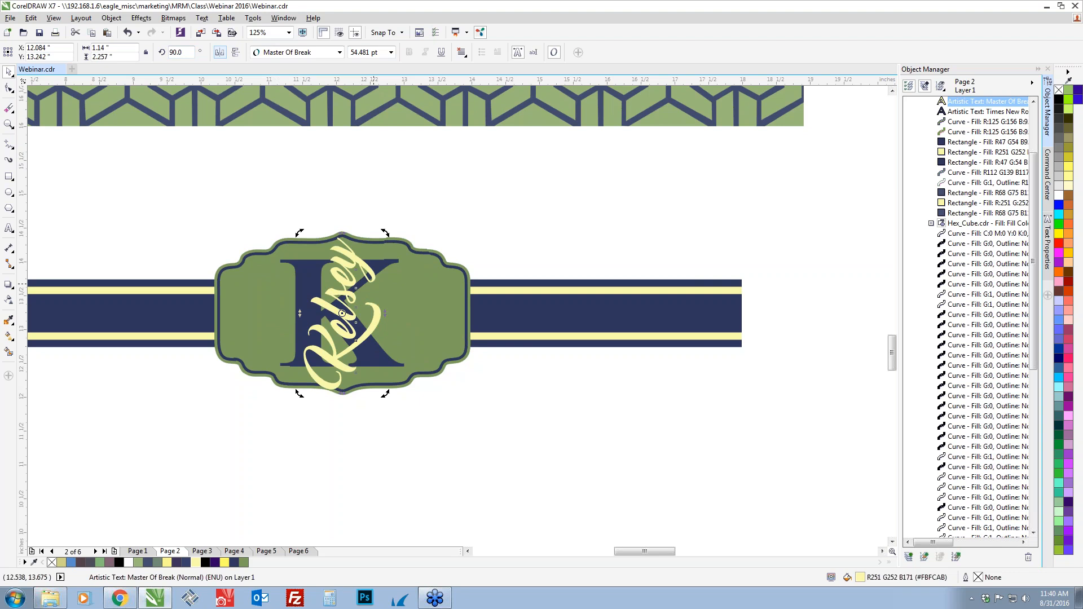
pyautogui.hotkey('ctrl', 'z')
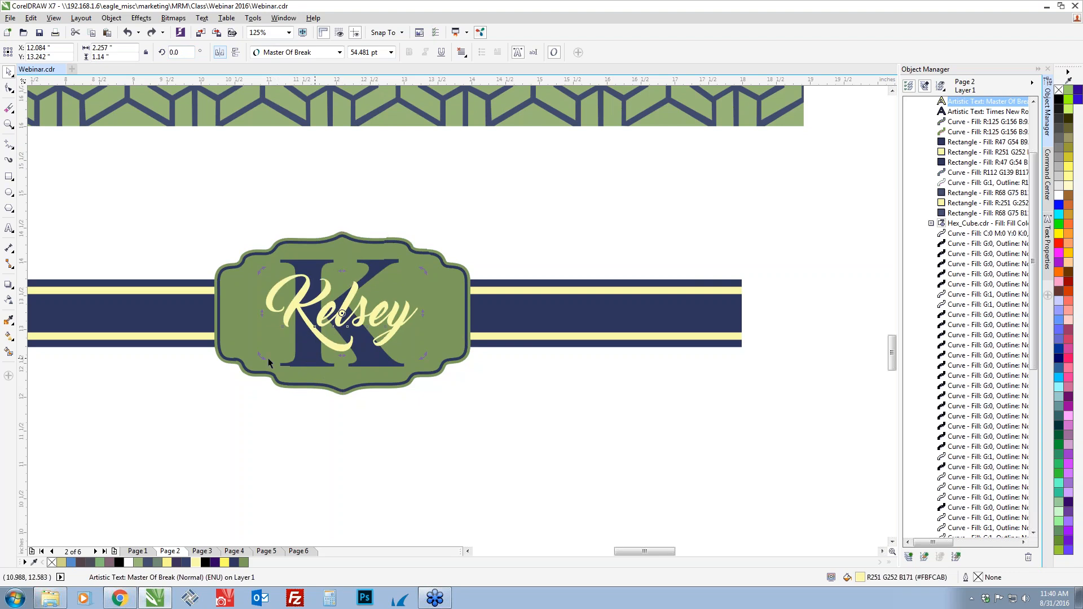
# Rotate the name text counterclockwise by about 11° and enlarge it proportionally to about 2.6 inches wide
pyautogui.moveTo(423, 356); pyautogui.dragTo(431, 341)
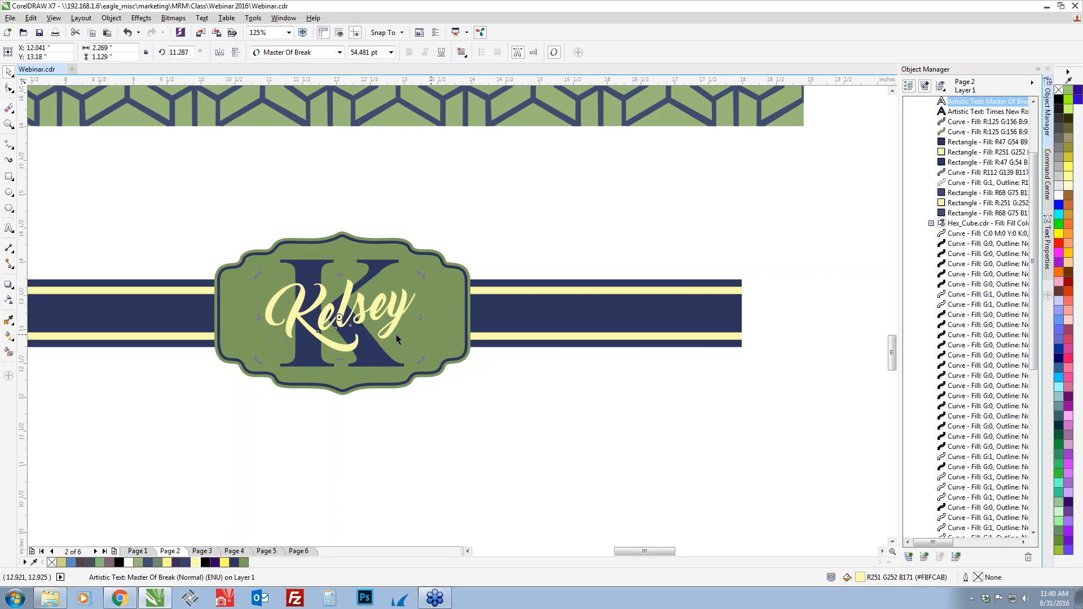
pyautogui.click(344, 303)
pyautogui.moveTo(257, 360); pyautogui.dragTo(246, 369)
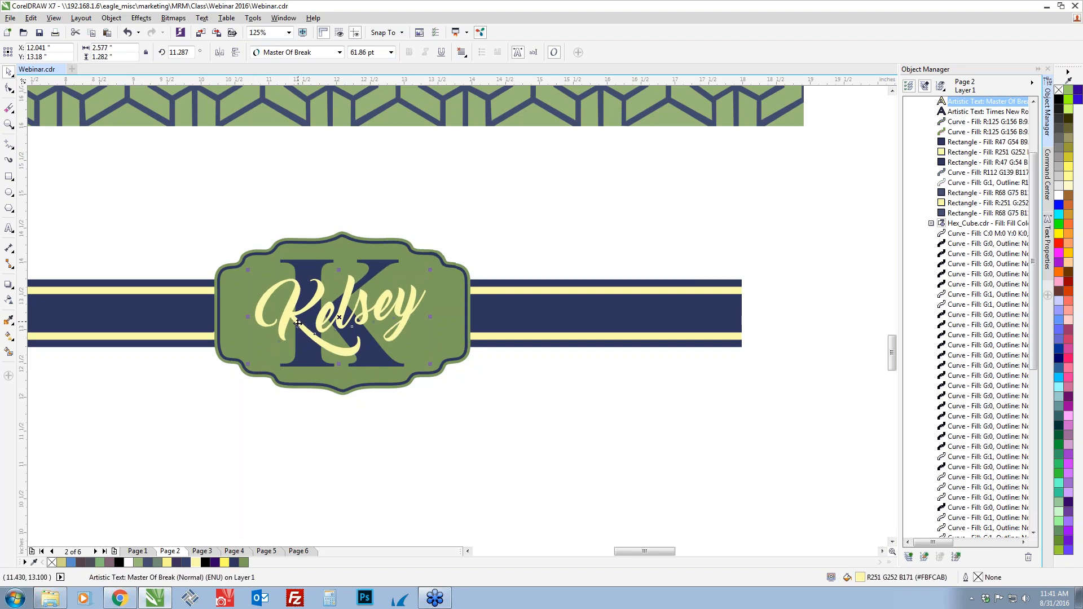
pyautogui.click(347, 442)
# Group the striped band, the layered name box, the K initial and the name text into one object
pyautogui.scroll(-2, 345, 445)
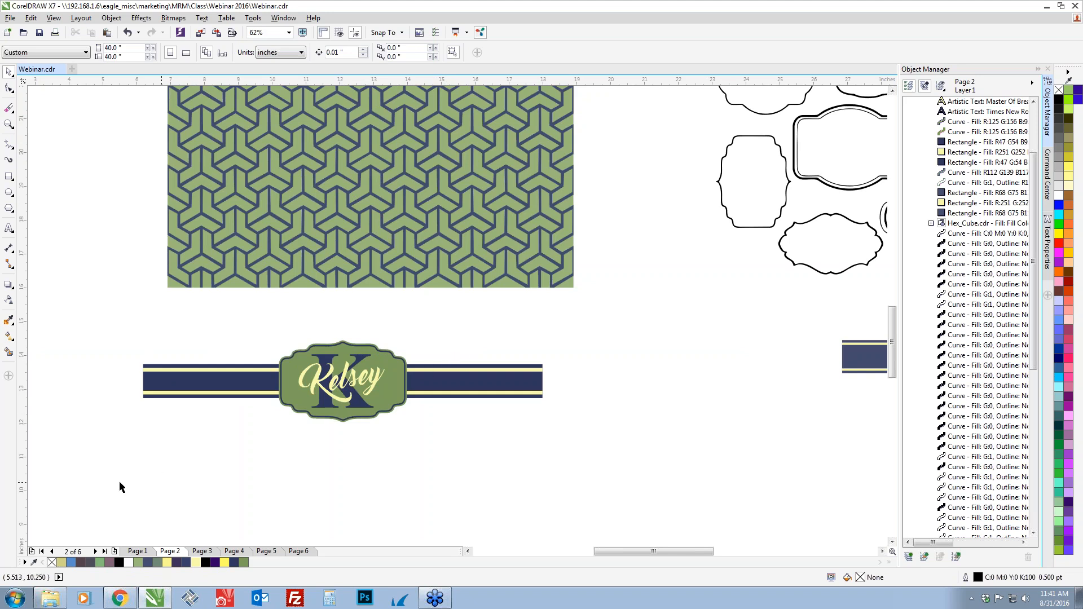
pyautogui.moveTo(106, 483); pyautogui.dragTo(575, 329)
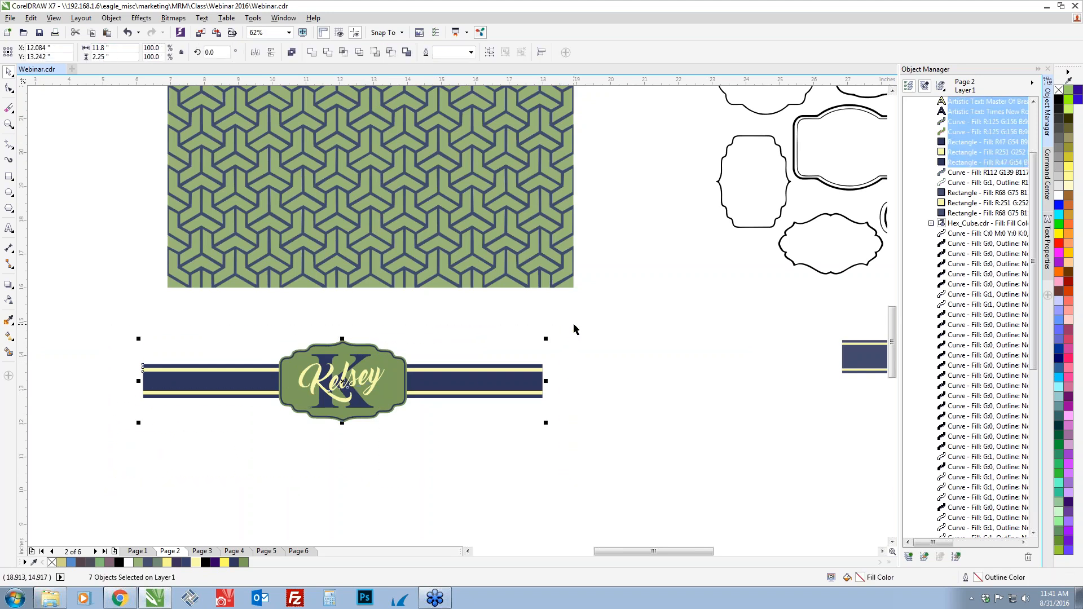
pyautogui.hotkey('ctrl', 'g')
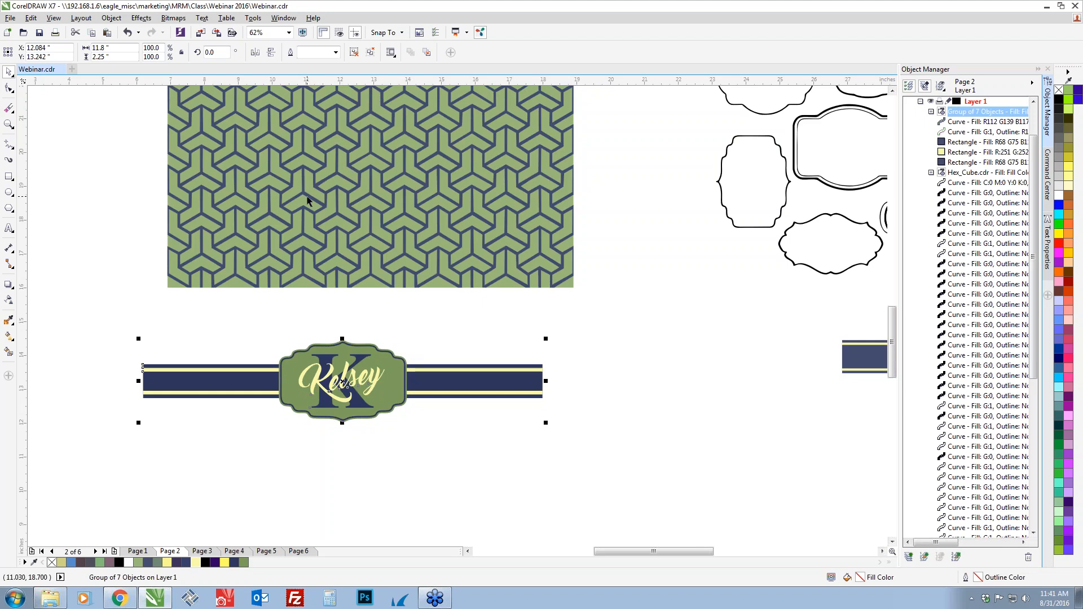
# Center the grouped name band horizontally and vertically on the green hex-cube pattern, and select the group
pyautogui.keyDown('shift'); pyautogui.click(272, 237); pyautogui.keyUp('shift')
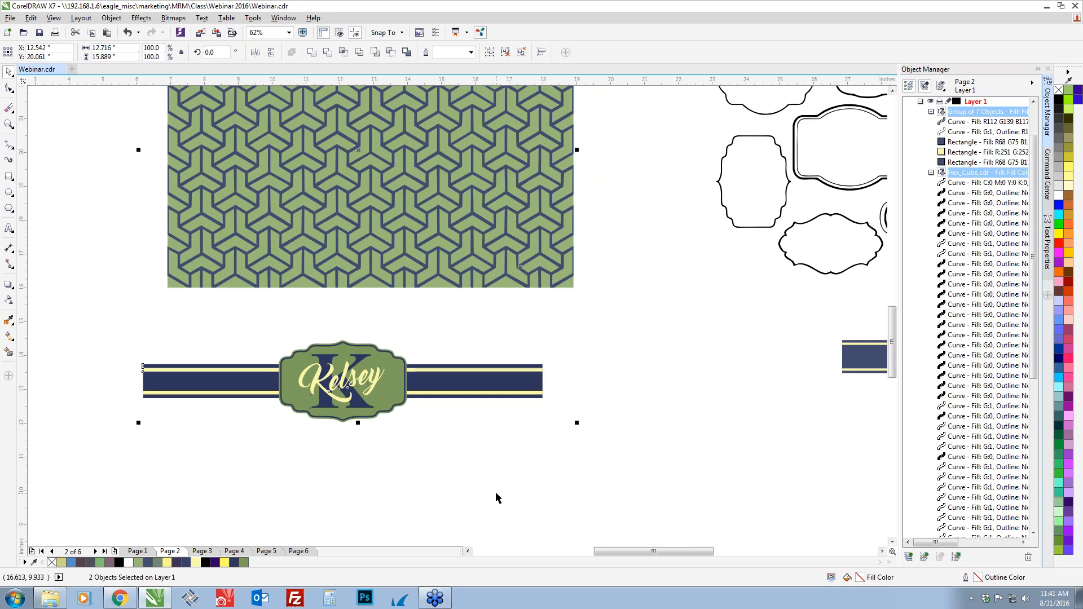
pyautogui.press('c')
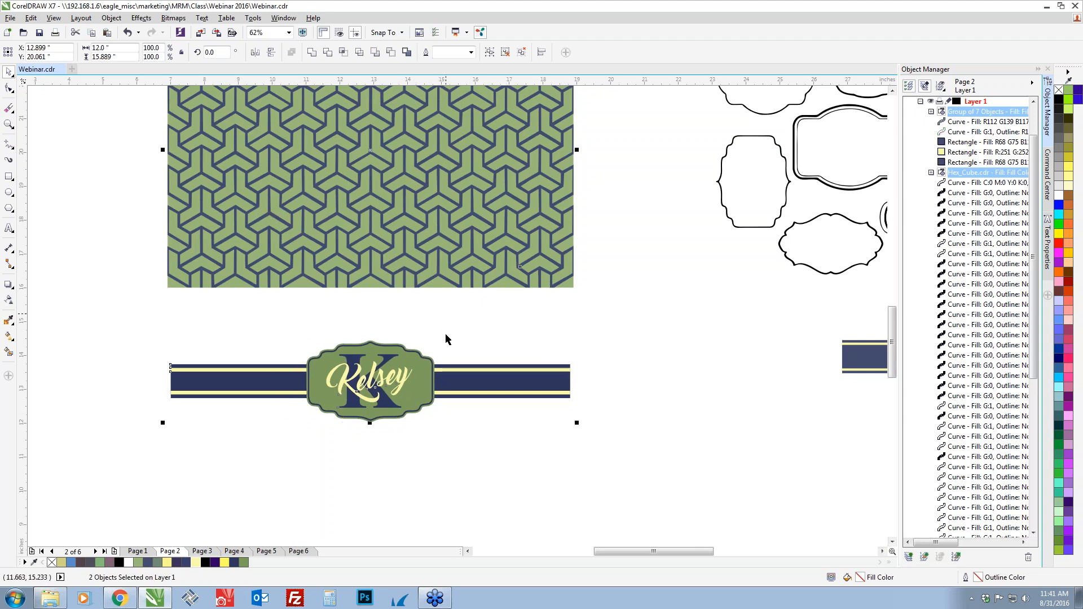
pyautogui.press('e')
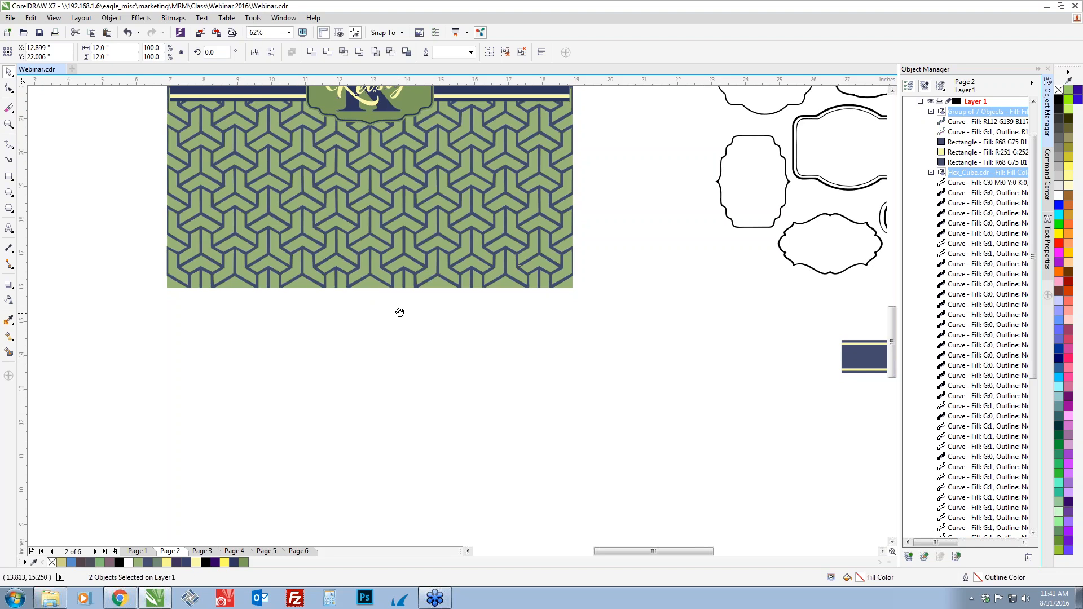
pyautogui.scroll(5, 402, 309)
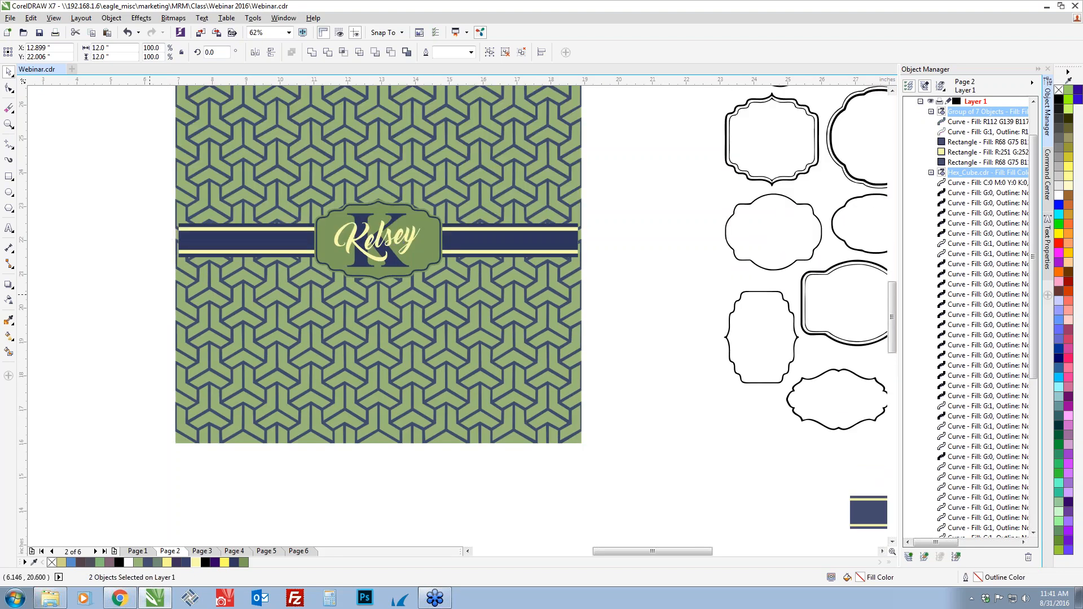
pyautogui.click(212, 241)
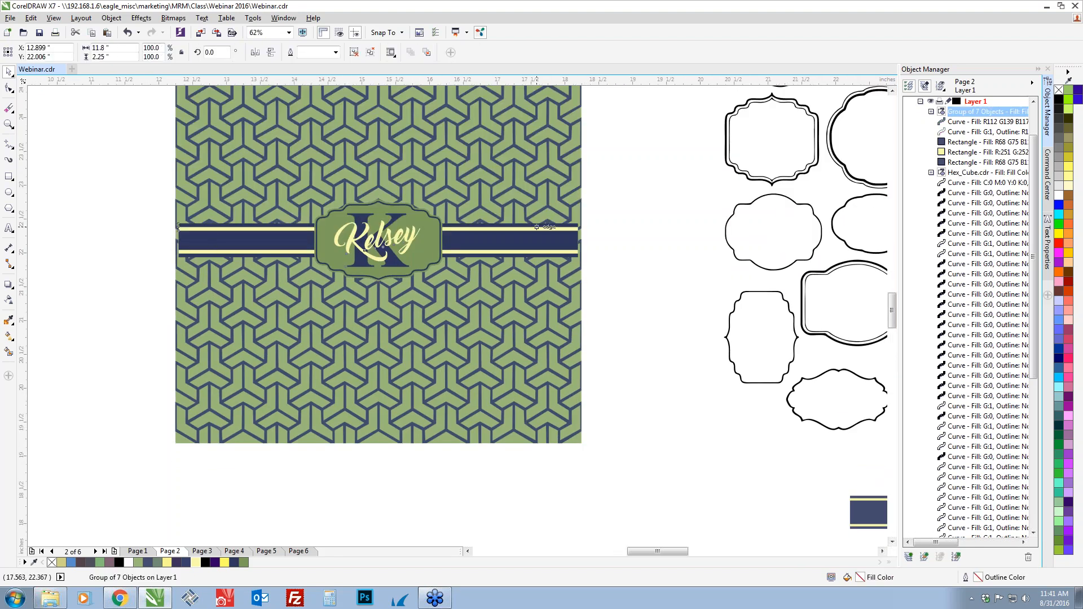
# Stretch the grouped name band evenly from its center to 12 inches wide so its ends meet the pattern's side edges, and check the snapping options
pyautogui.scroll(2, 534, 223)
pyautogui.scroll(2, 624, 240)
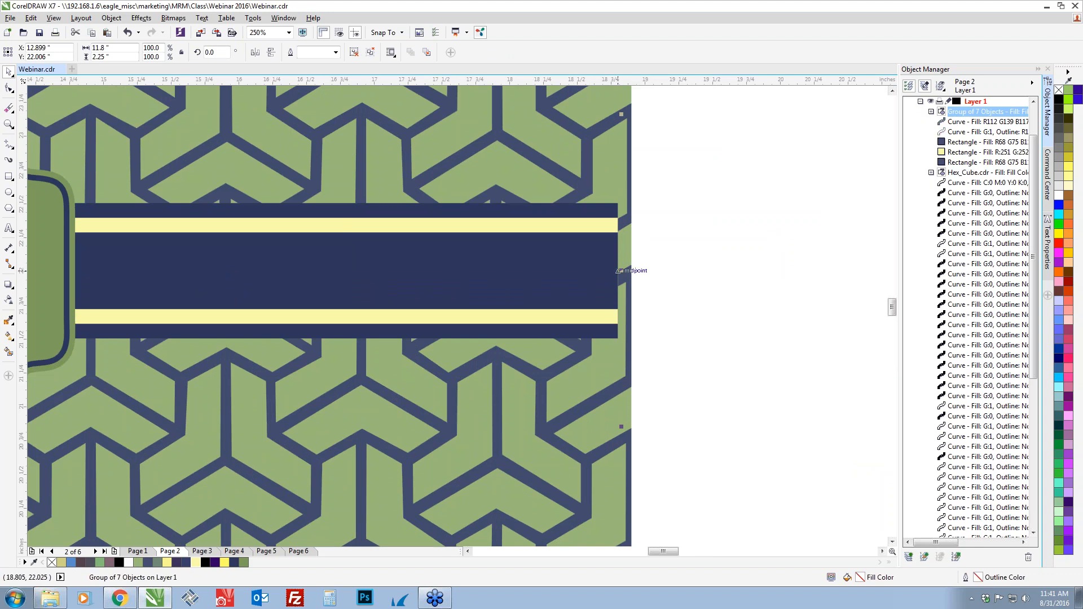
pyautogui.moveTo(621, 270); pyautogui.dragTo(633, 270)
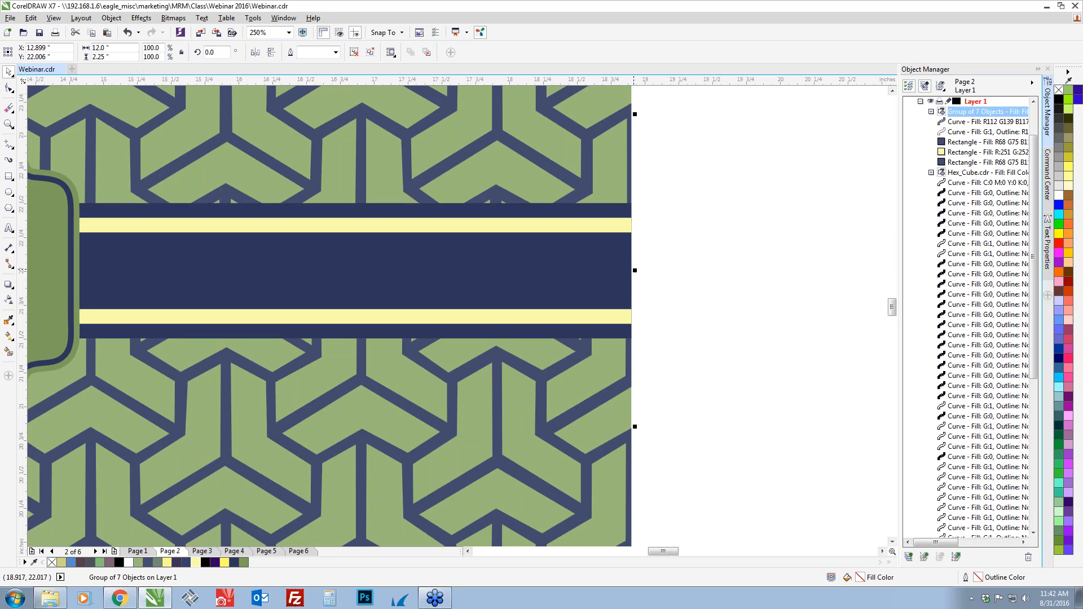
pyautogui.hotkey('ctrl', 'z')
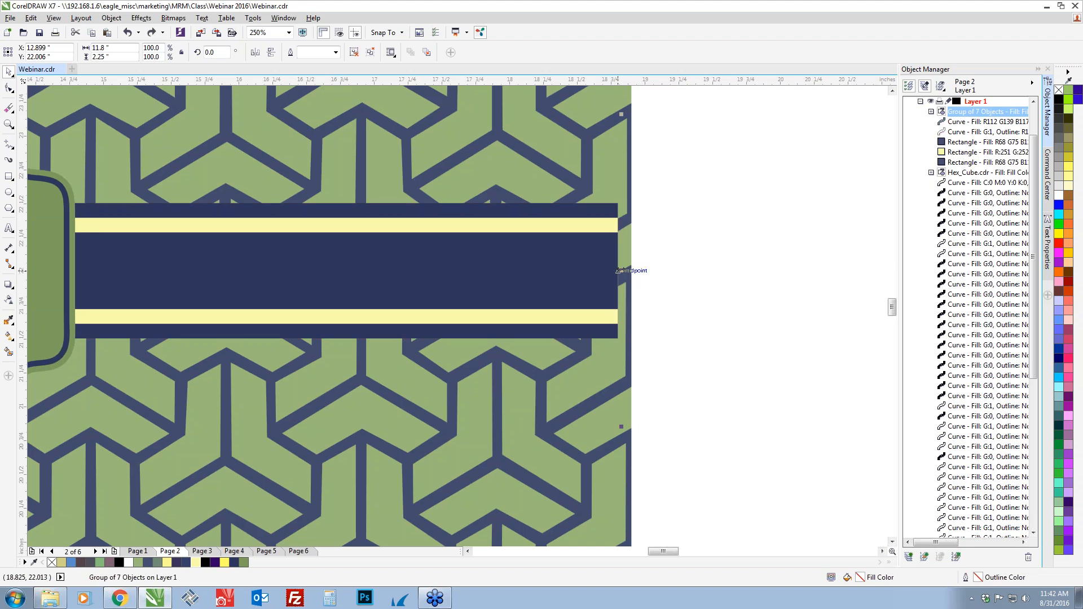
pyautogui.scroll(2, 619, 271)
pyautogui.moveTo(619, 271); pyautogui.dragTo(645, 268)
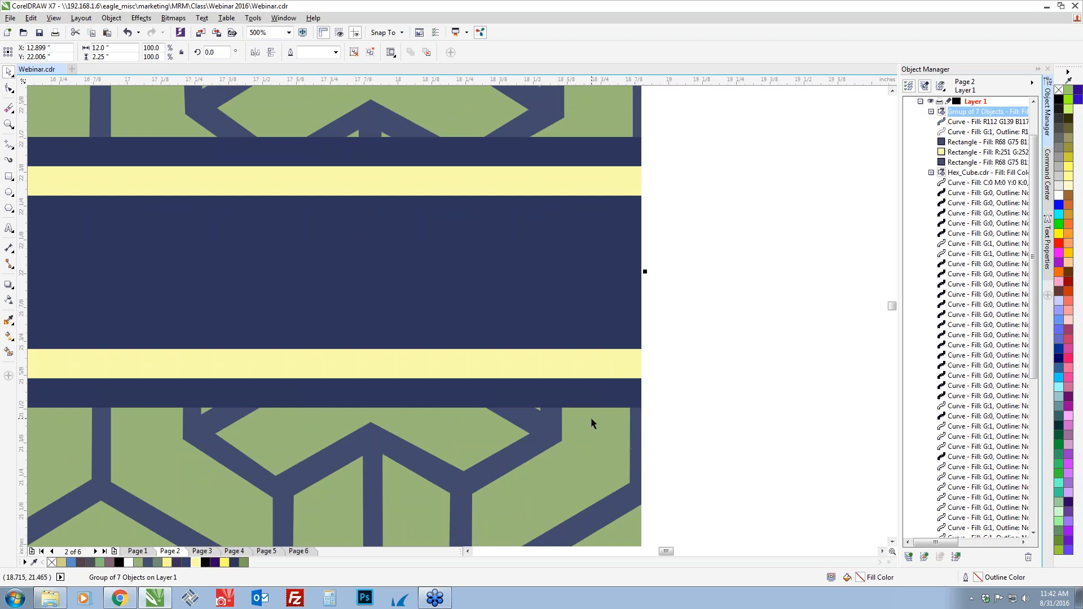
pyautogui.click(404, 33)
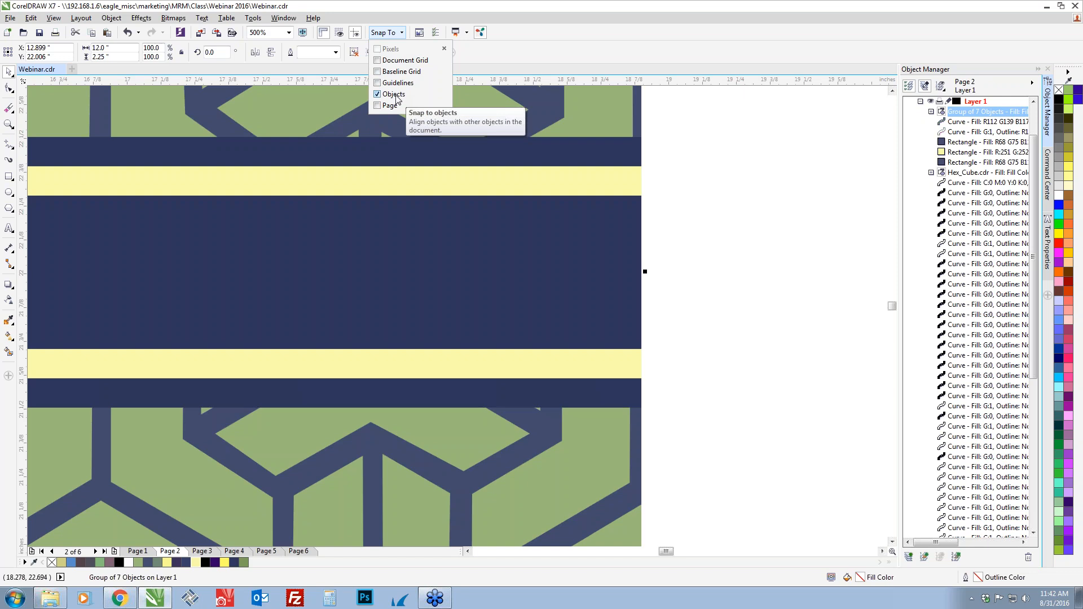
pyautogui.scroll(-1, 685, 305)
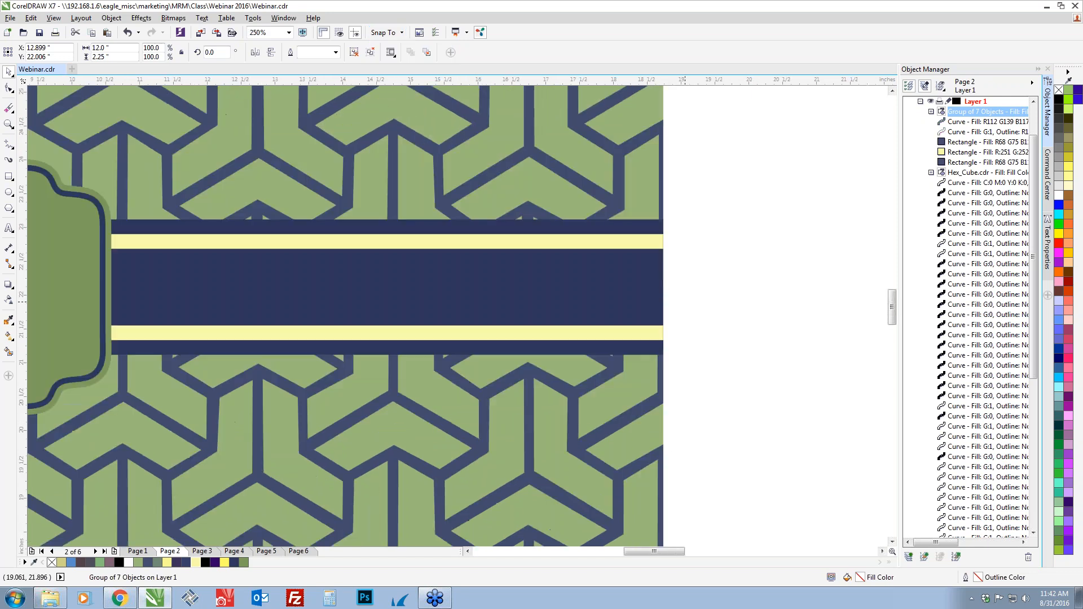
# Try moving the tall narrow frame outline down onto the neighboring oval frame, and undo the move
pyautogui.scroll(-2, 685, 302)
pyautogui.moveTo(768, 340); pyautogui.dragTo(550, 250)
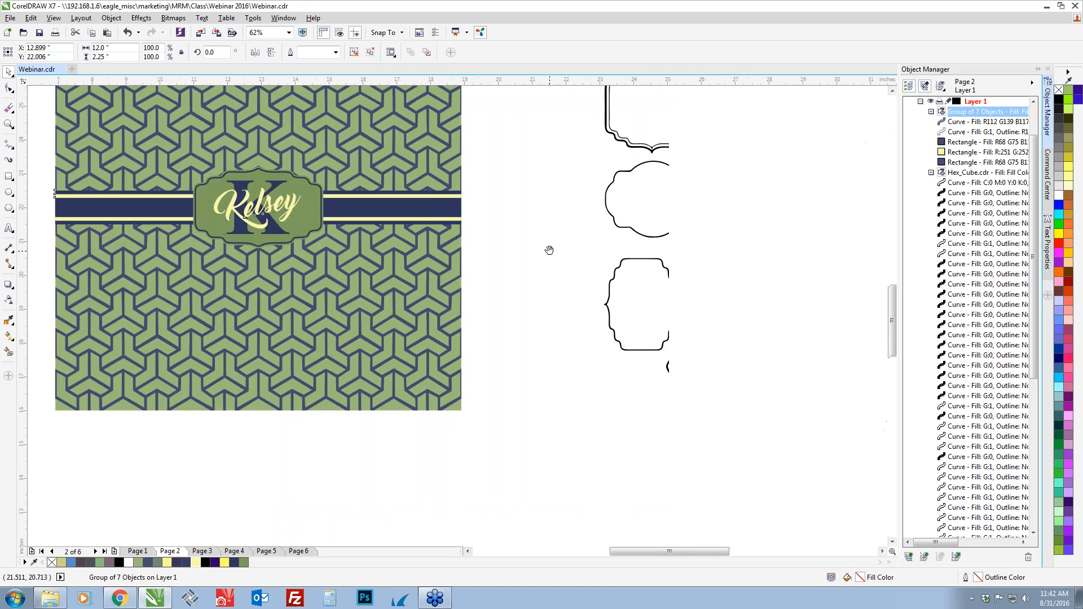
pyautogui.click(642, 304)
pyautogui.moveTo(644, 303); pyautogui.dragTo(717, 366)
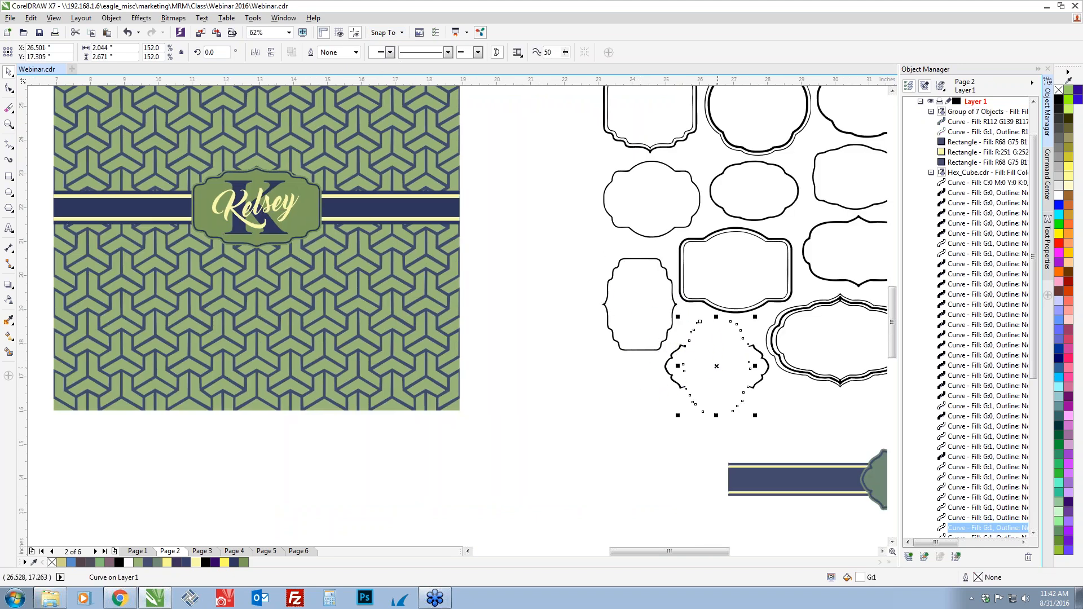
pyautogui.hotkey('ctrl', 'z')
pyautogui.click(582, 372)
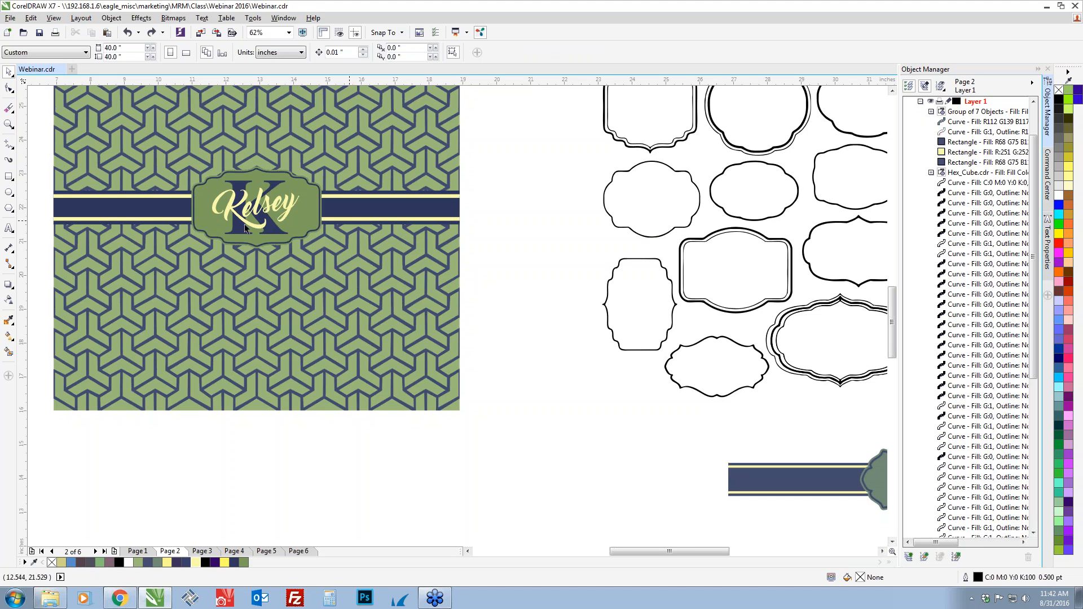
pyautogui.moveTo(162, 167); pyautogui.dragTo(250, 244)
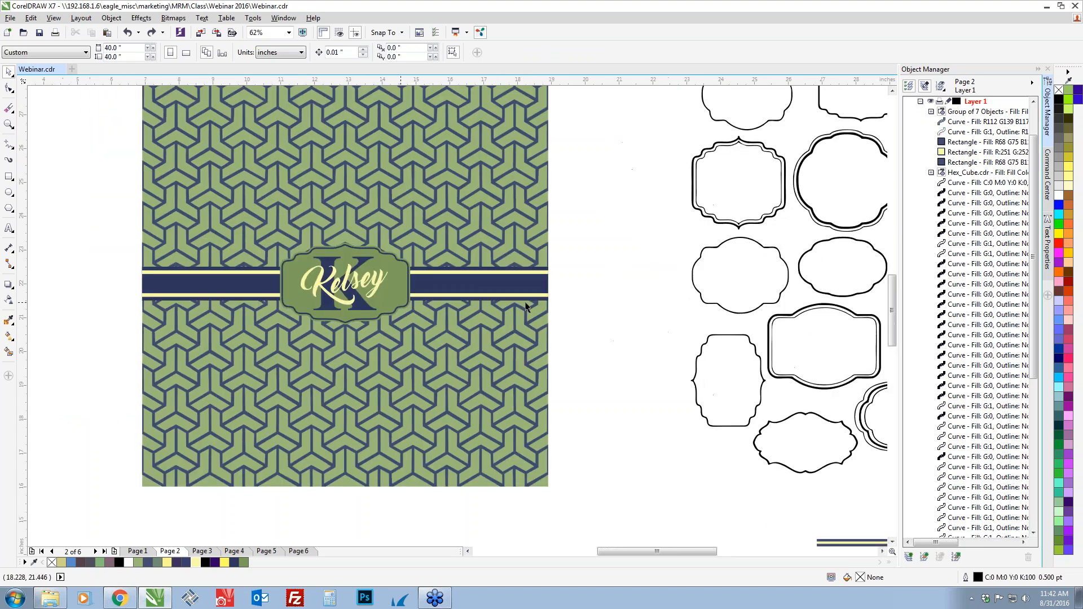
pyautogui.scroll(-2, 548, 302)
pyautogui.scroll(2, 544, 300)
pyautogui.scroll(-2, 347, 283)
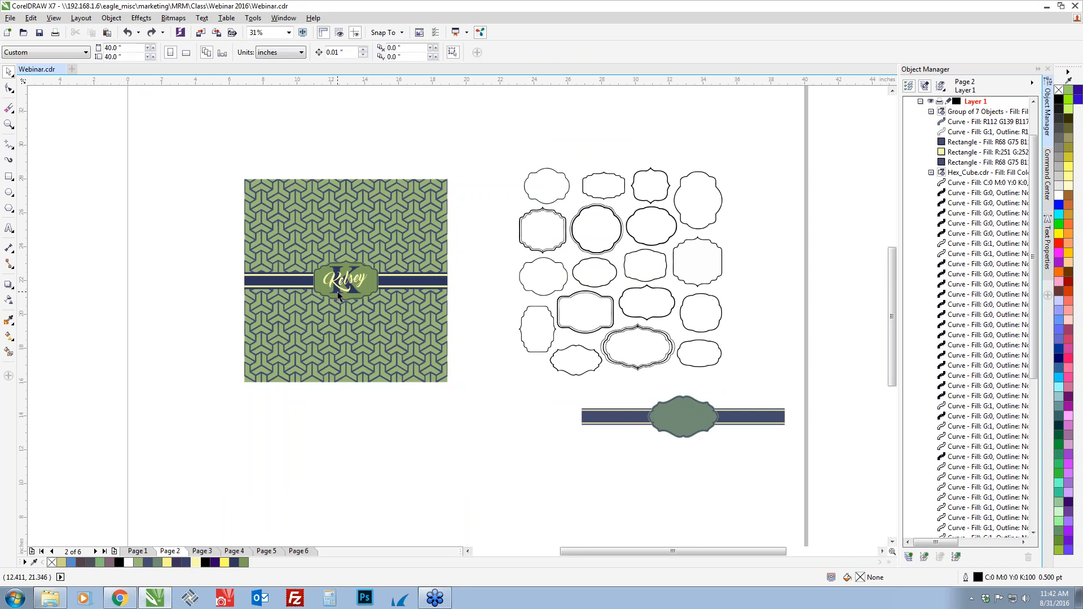
# Switch to Chrome, close the enlarged product photo on the Condé site, search for u9165 and open the Small ImageStand for Smartphones product page
pyautogui.hotkey('alt', 'Tab')
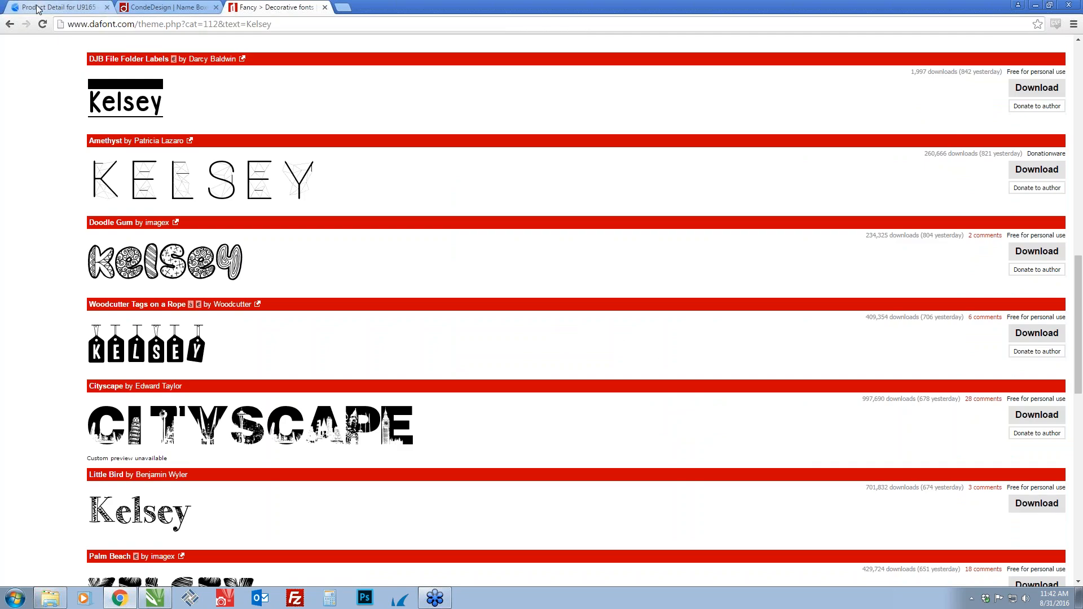
pyautogui.click(57, 7)
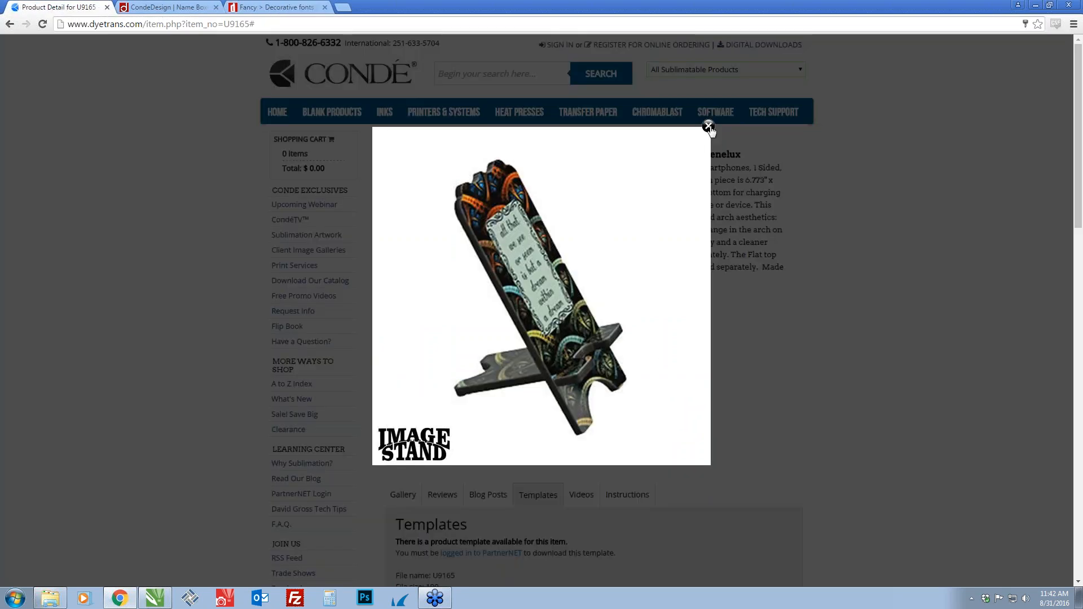
pyautogui.click(709, 127)
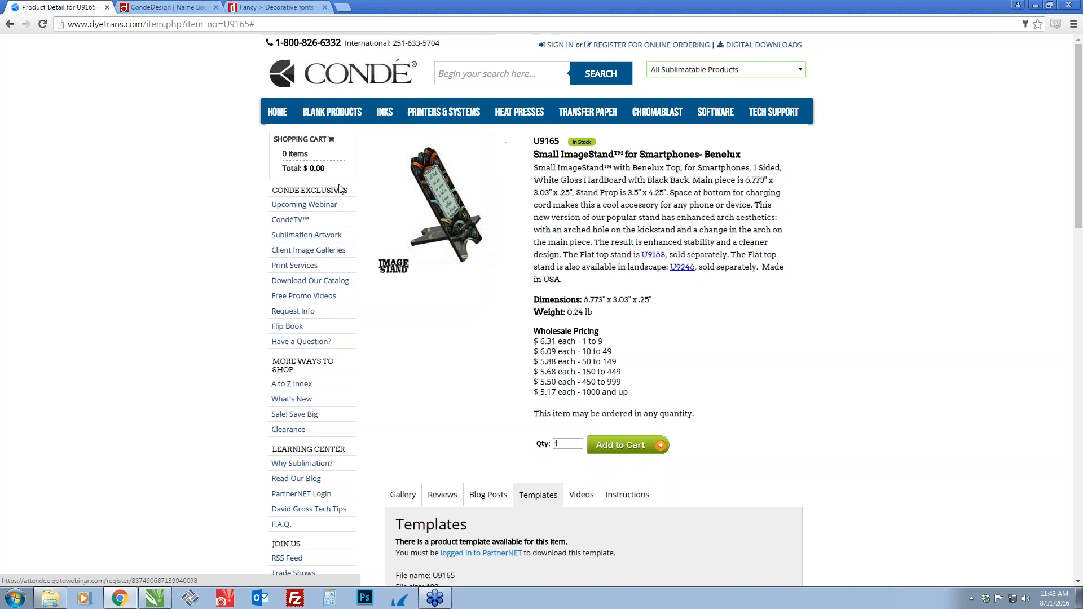
pyautogui.click(480, 72)
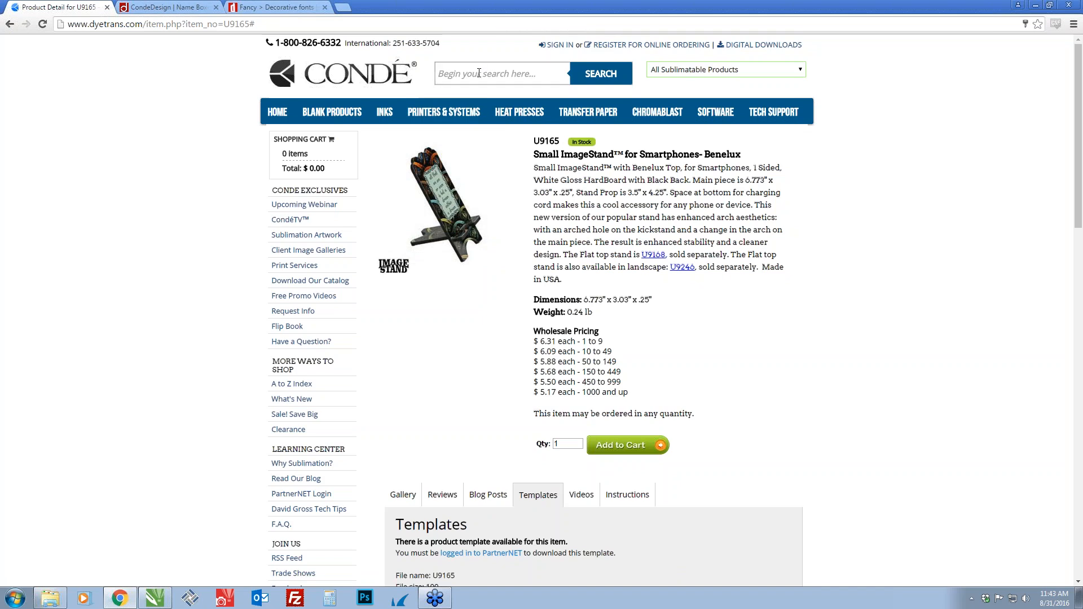
pyautogui.write('u9165')
pyautogui.press('Return')
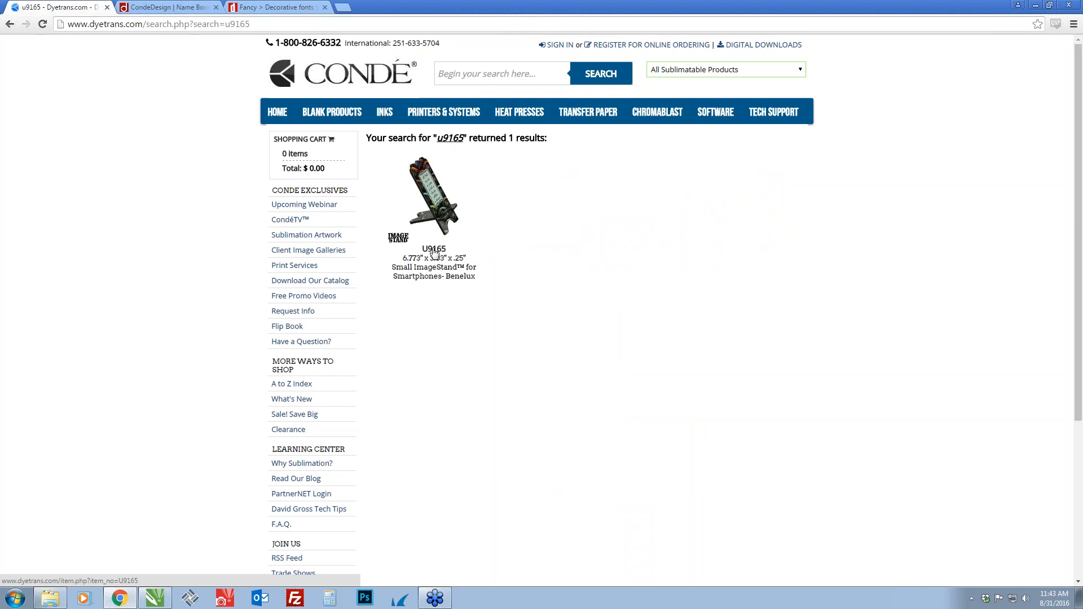
pyautogui.click(434, 254)
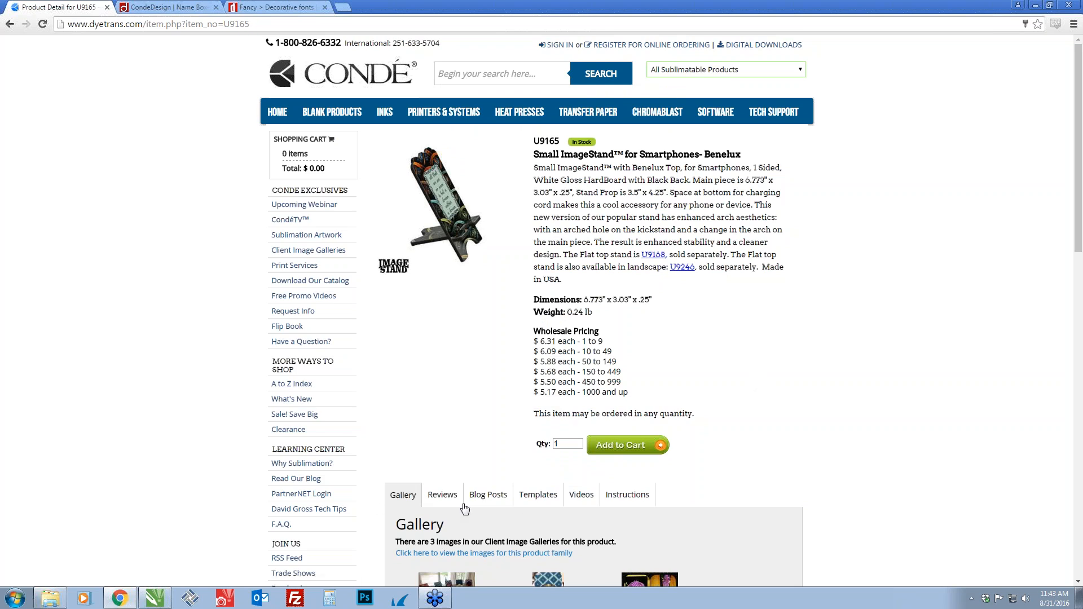
# Open the client image gallery for this product family and examine the customers' decorated phone stand designs
pyautogui.scroll(-2, 774, 432)
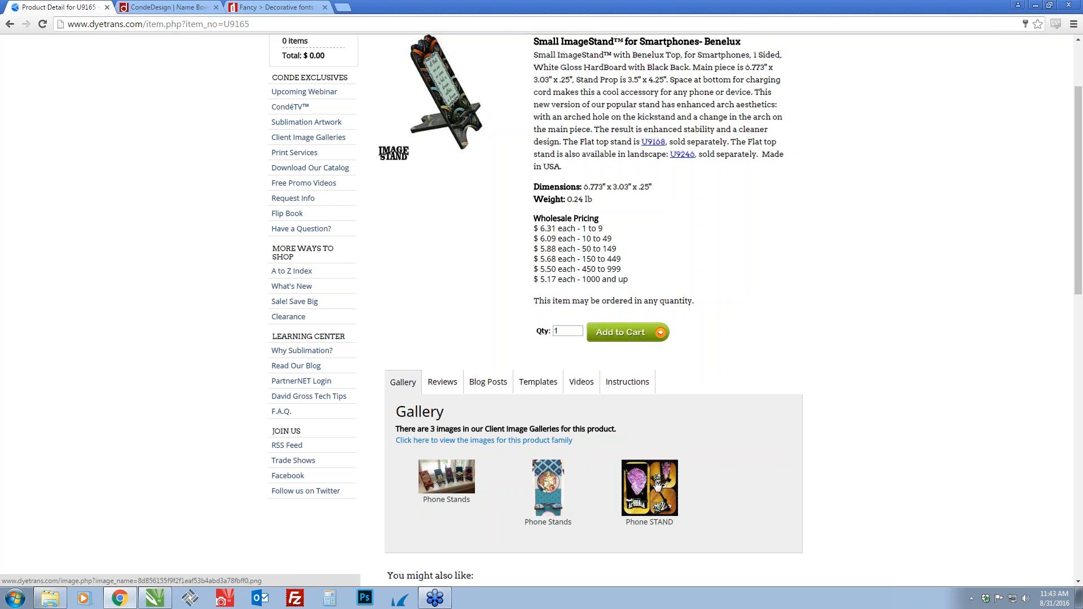
pyautogui.click(460, 446)
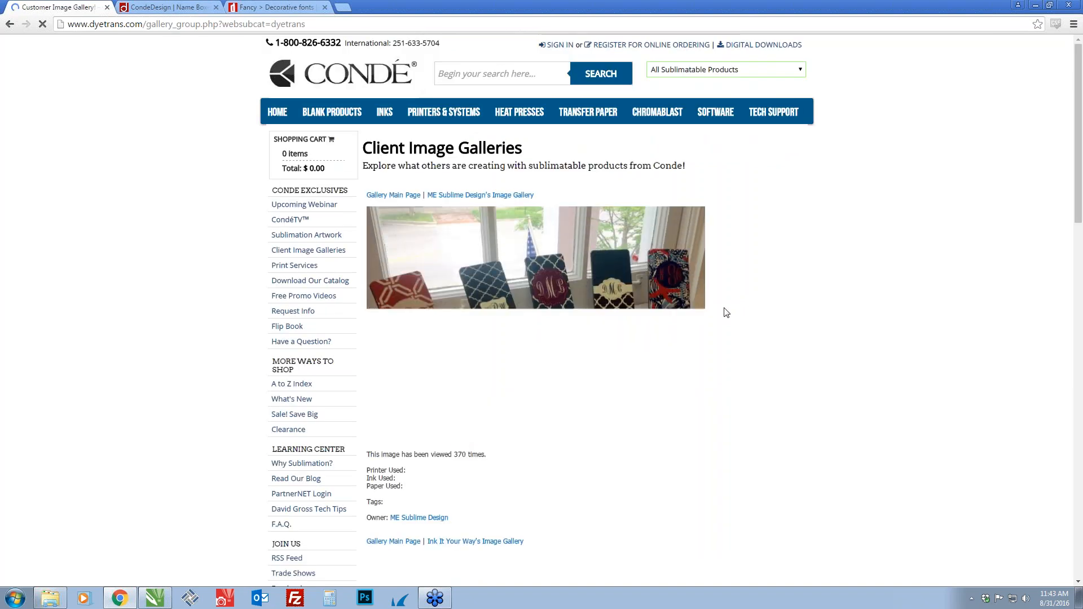
pyautogui.scroll(-6, 732, 314)
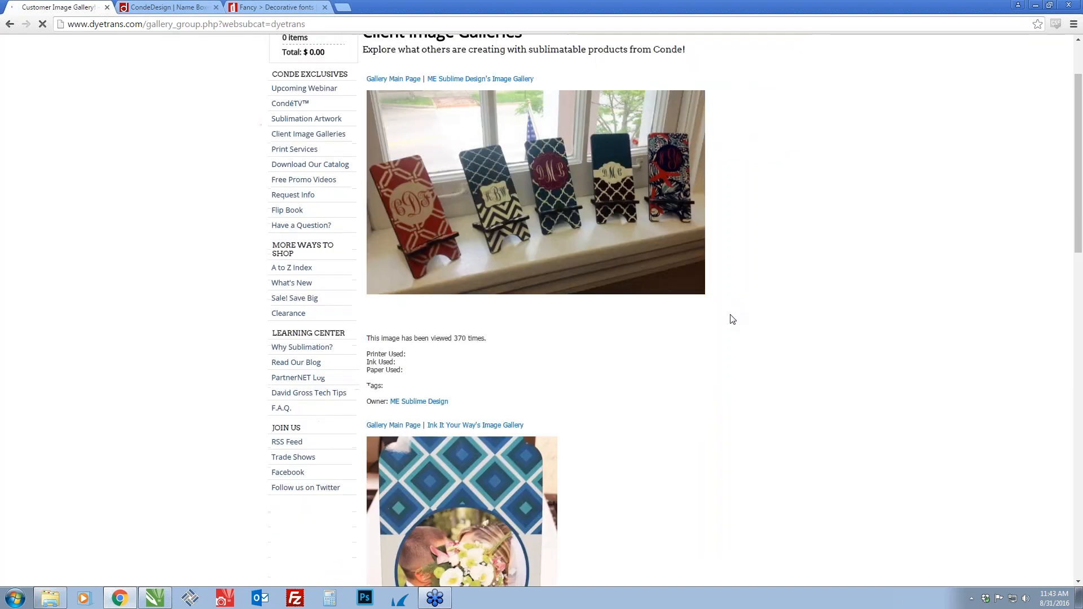
pyautogui.scroll(-6, 696, 296)
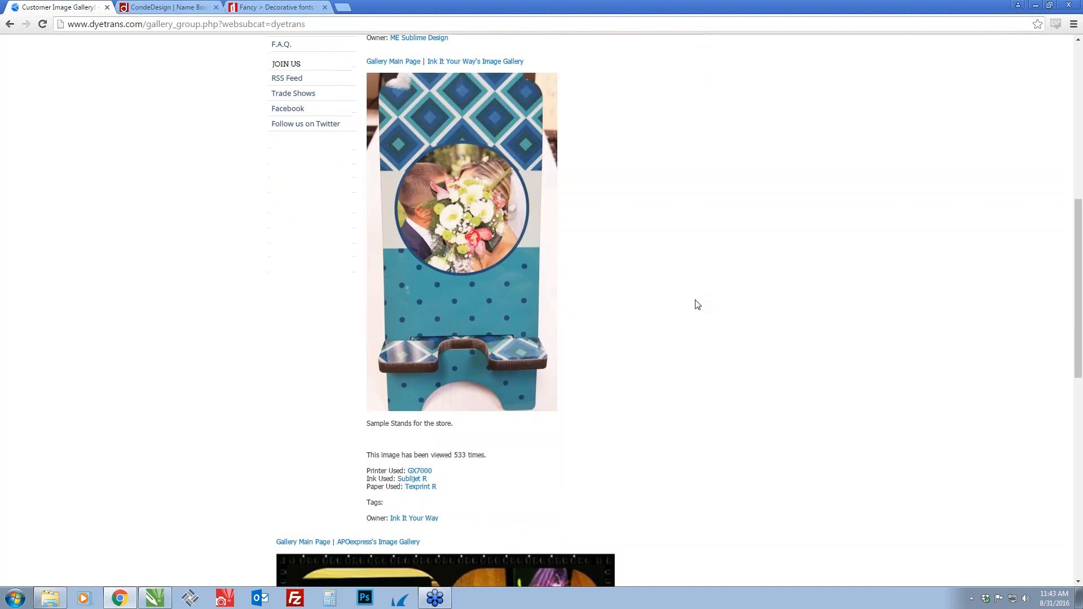
pyautogui.scroll(-3, 649, 404)
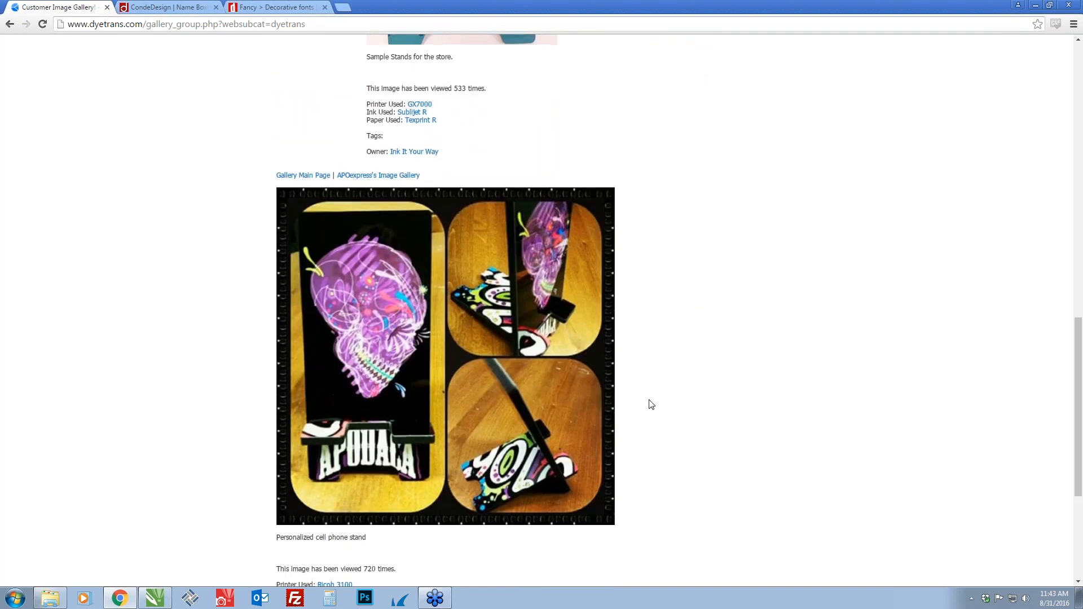
pyautogui.scroll(-4, 564, 404)
pyautogui.scroll(20, 534, 260)
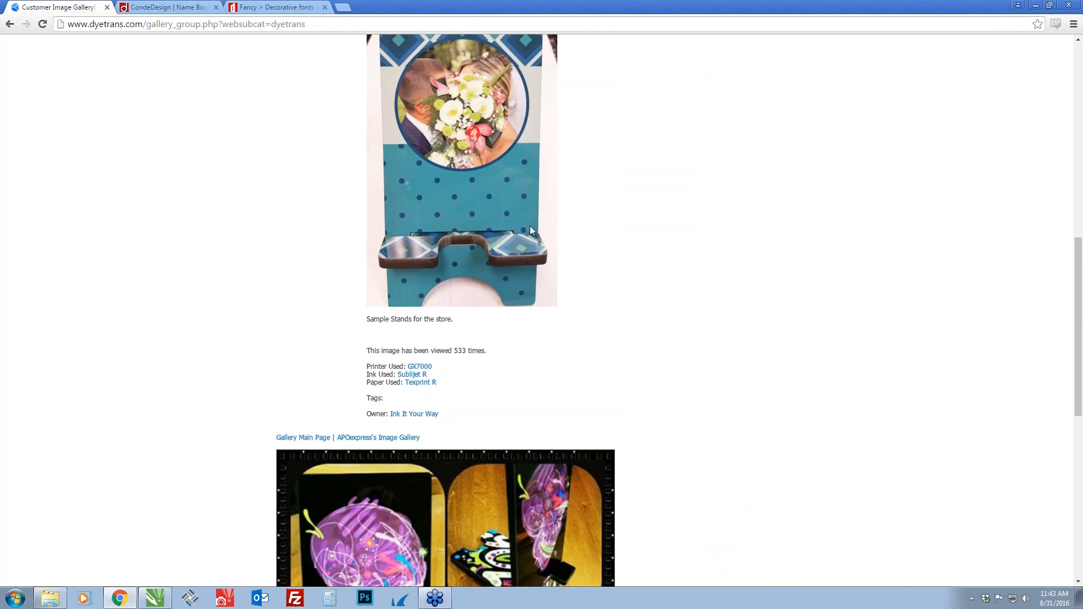
pyautogui.scroll(2, 536, 232)
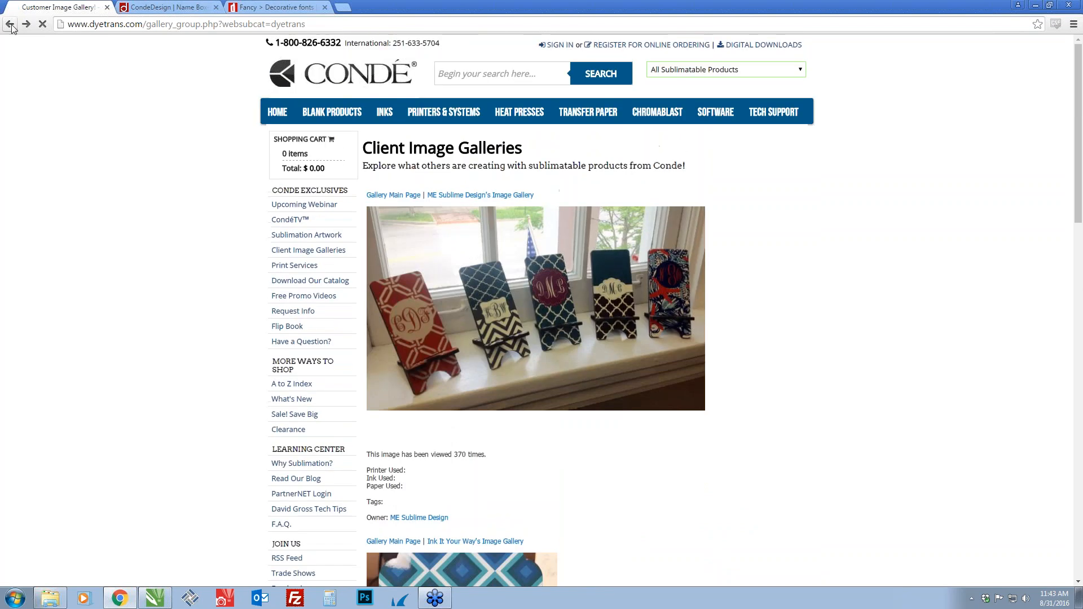
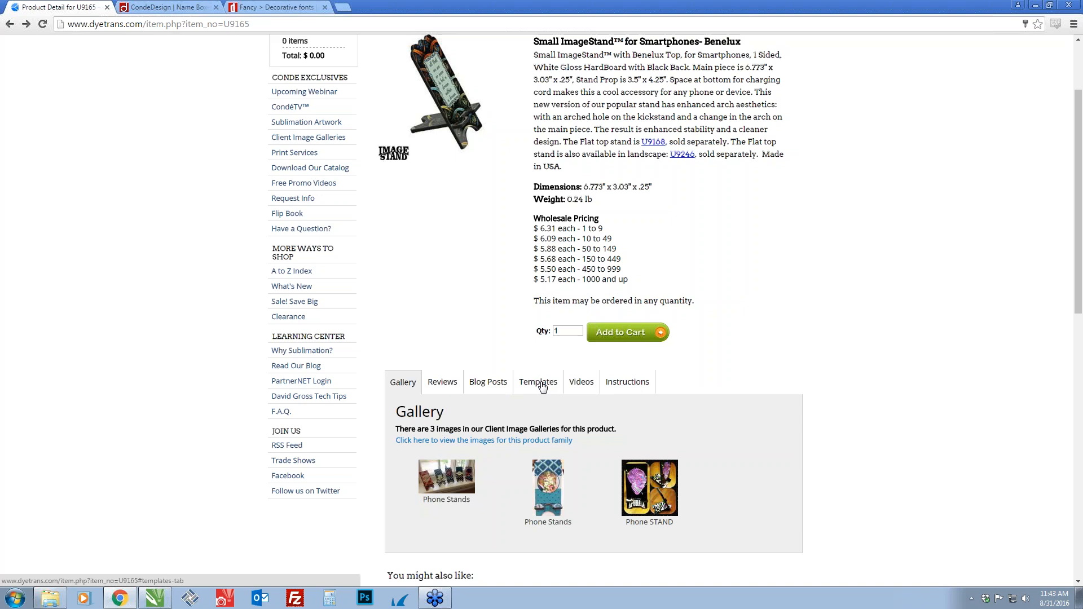
# Download the U9165 product template from the product page, extract the zip to its default folder and open the extracted U9165 folder
pyautogui.click(540, 384)
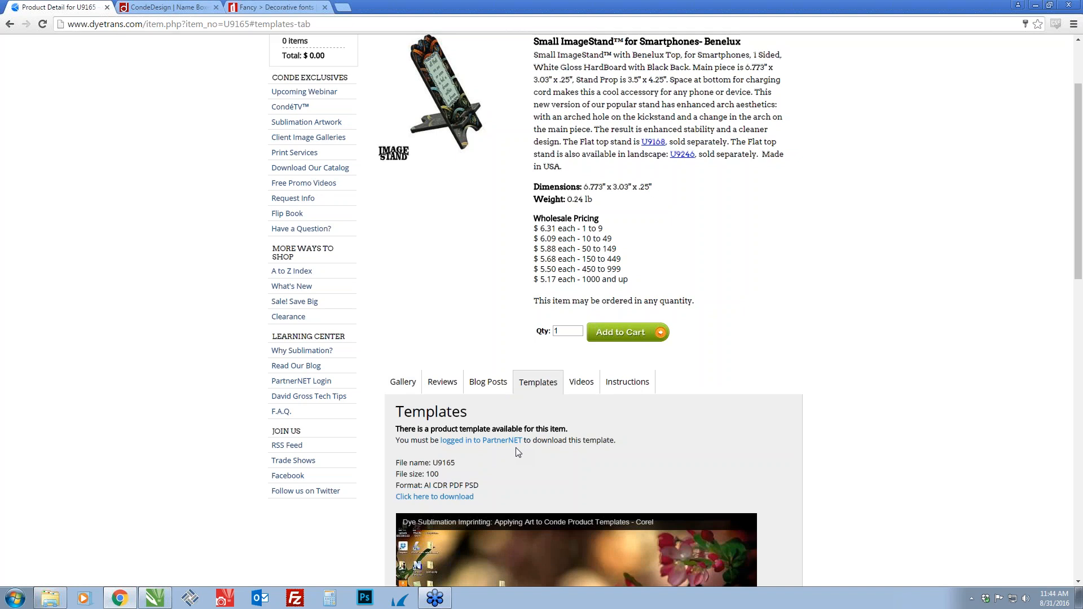
pyautogui.click(449, 498)
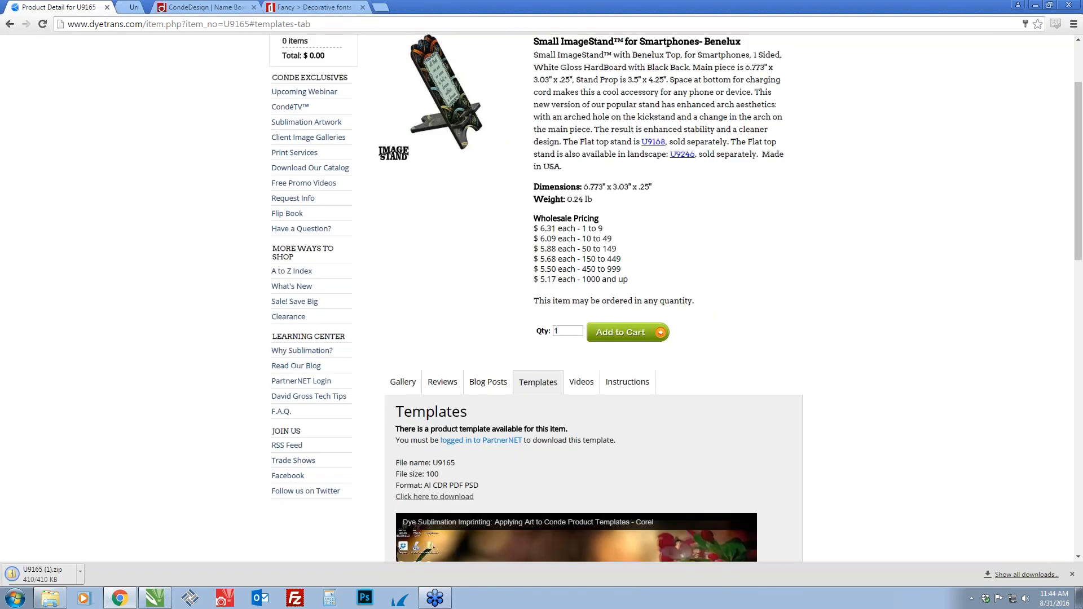
pyautogui.click(55, 573)
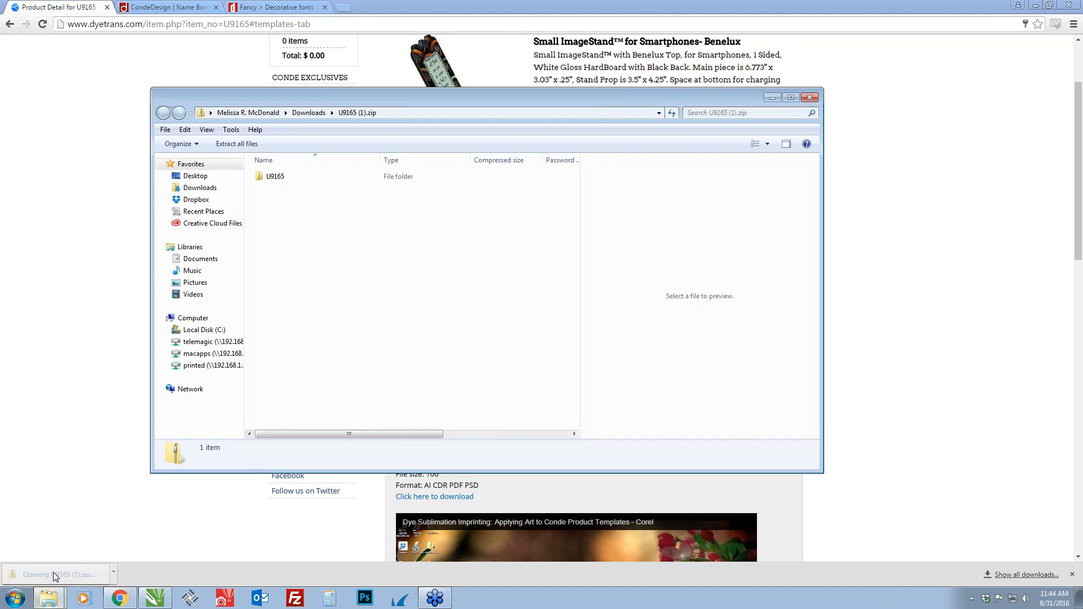
pyautogui.click(237, 144)
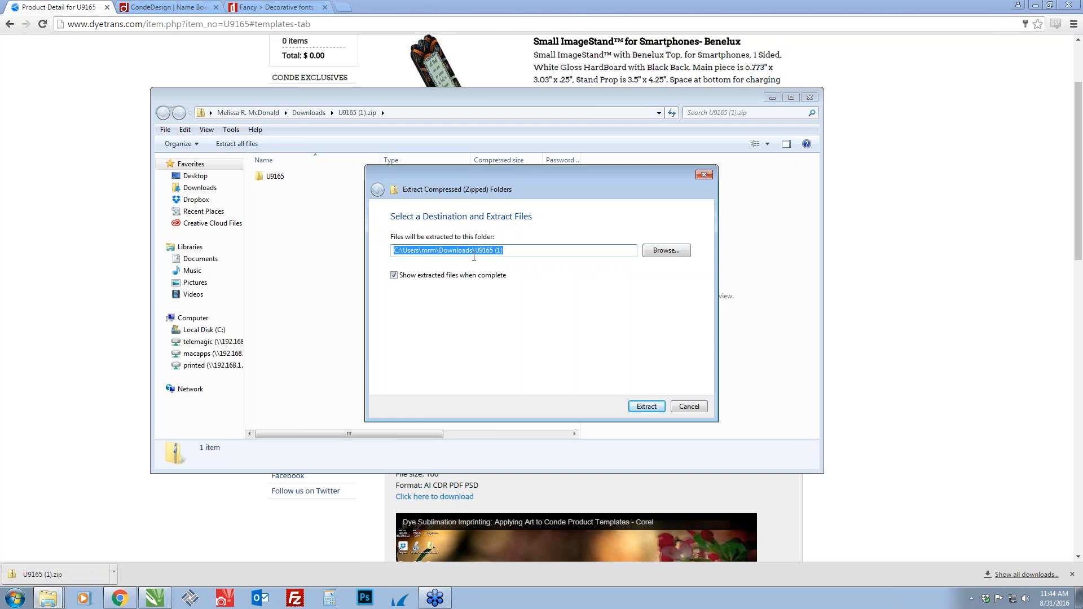
pyautogui.click(647, 407)
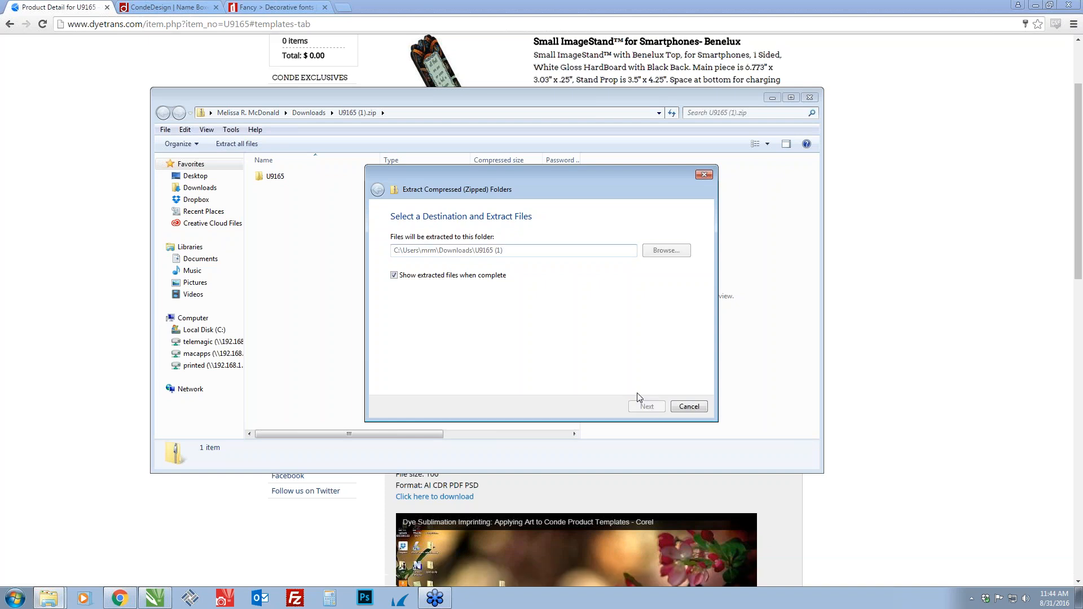
pyautogui.doubleClick(281, 192)
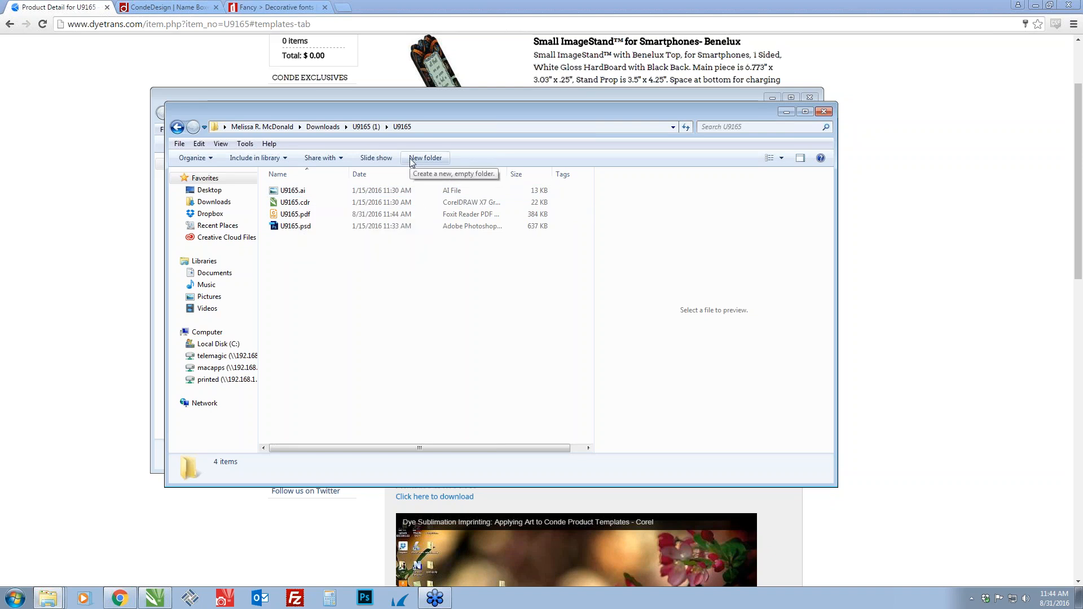
# Minimize Chrome, shift the Templates folder slightly on the desktop, and view the options for creating a new item there
pyautogui.click(773, 76)
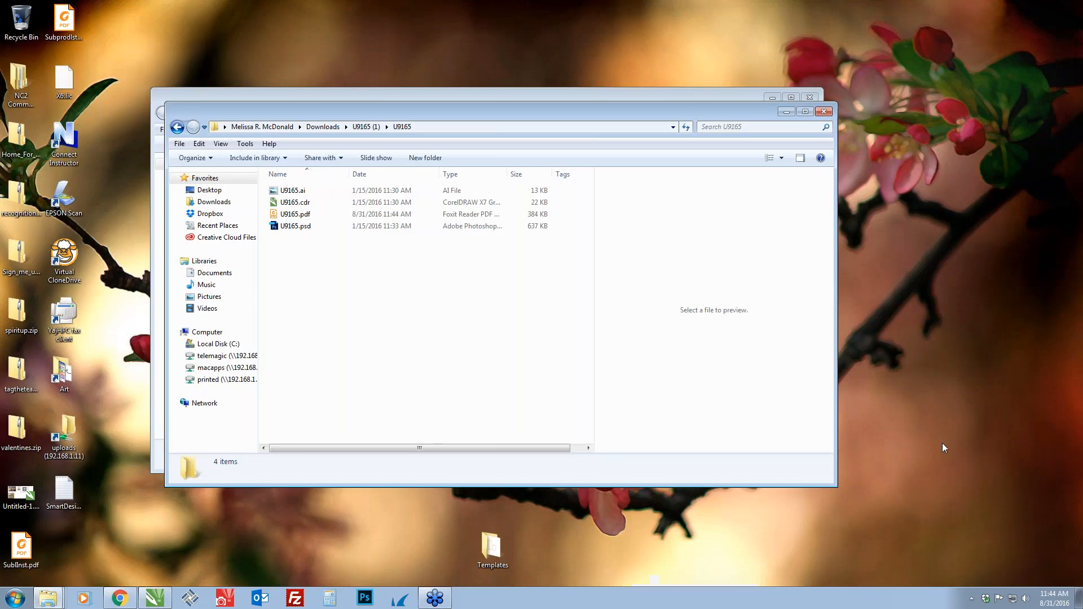
pyautogui.moveTo(489, 551); pyautogui.dragTo(465, 533)
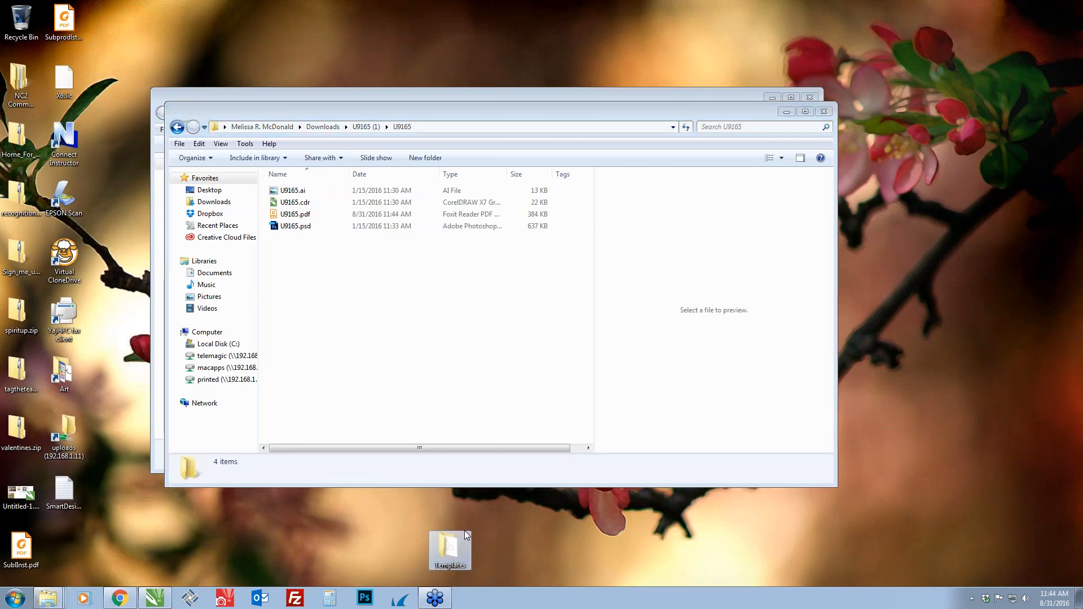
pyautogui.rightClick(513, 544)
pyautogui.moveTo(536, 500)
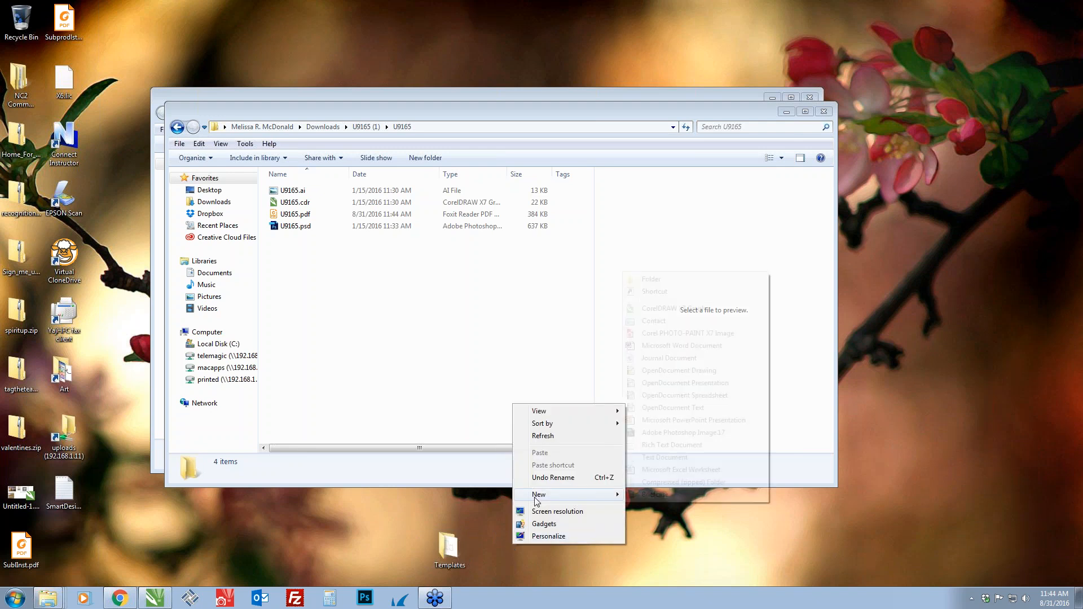
pyautogui.click(336, 529)
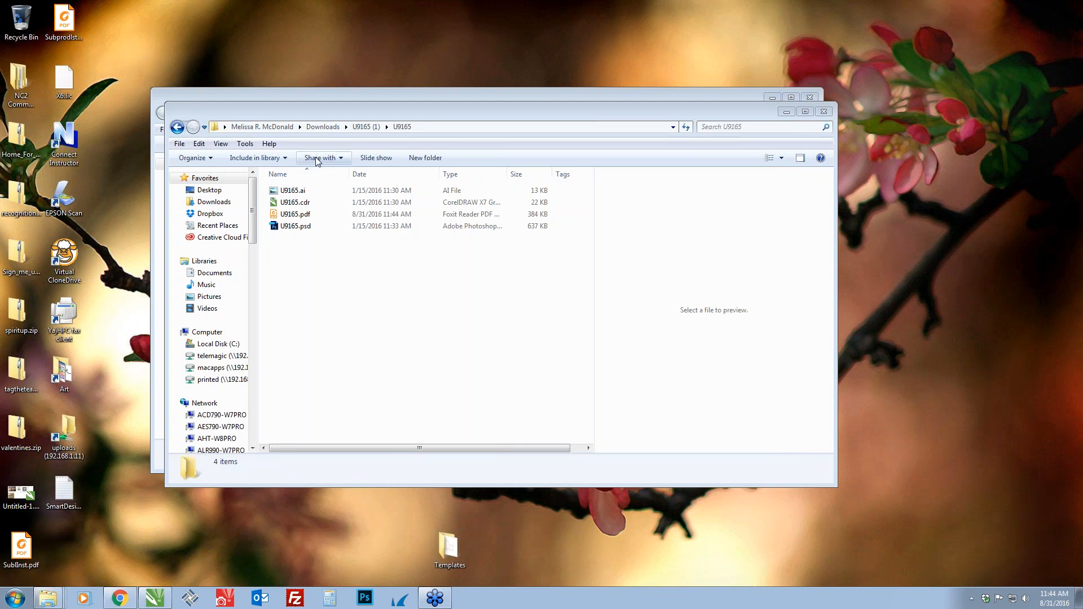
# Select U9165.cdr in the extracted folder, switch to CorelDRAW and go to Page 3 with the product outlines
pyautogui.moveTo(295, 202)
pyautogui.mouseDown()
pyautogui.moveTo(456, 536)
pyautogui.moveTo(365, 261)
pyautogui.moveTo(323, 210)
pyautogui.moveTo(457, 456)
pyautogui.moveTo(445, 555)
pyautogui.moveTo(310, 212)
pyautogui.mouseUp()
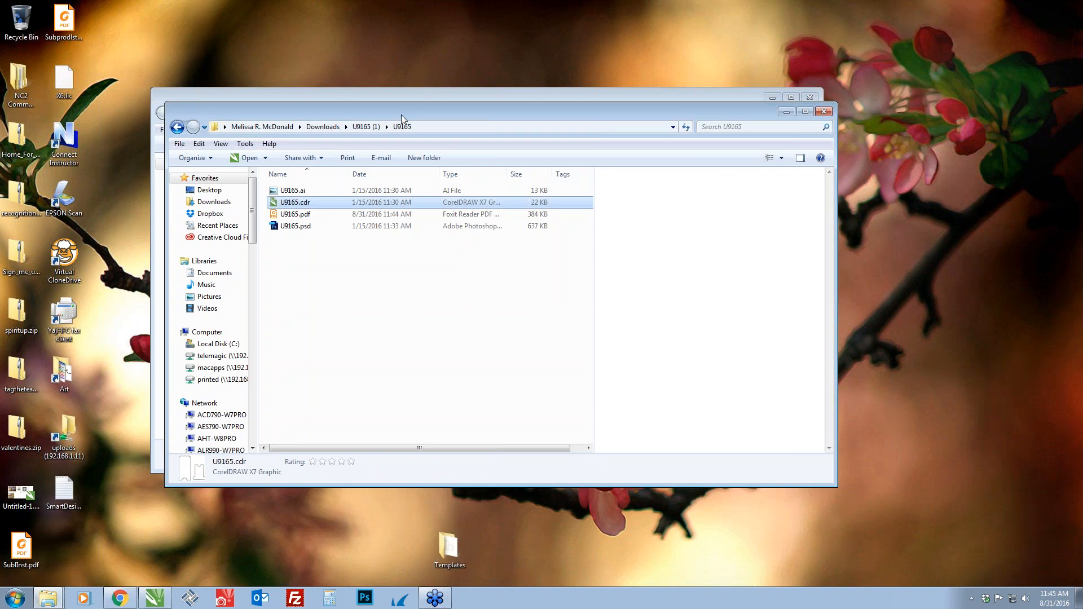
pyautogui.click(154, 598)
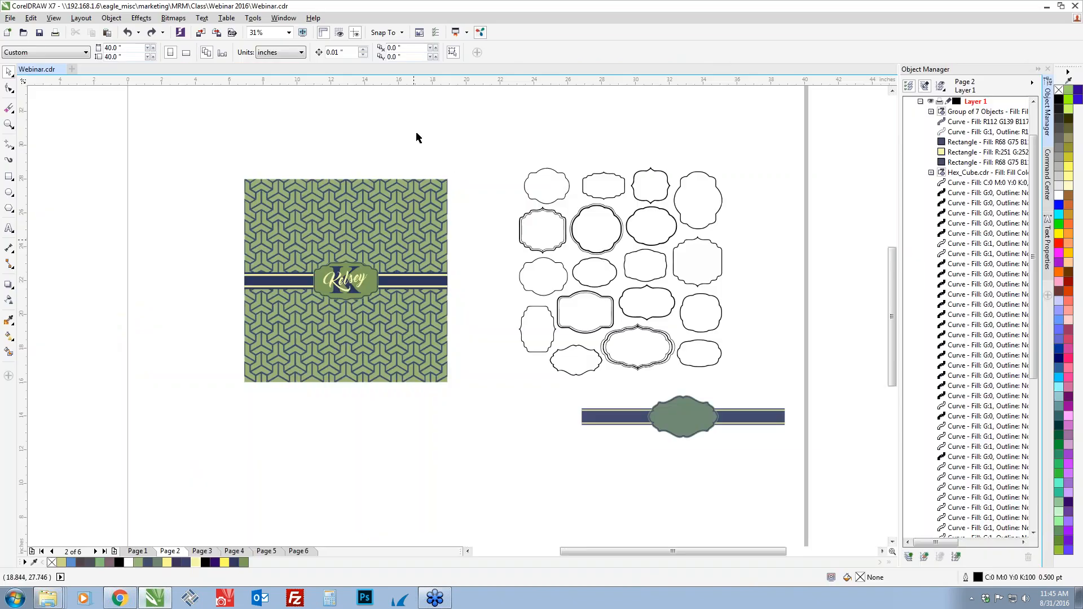
pyautogui.click(192, 552)
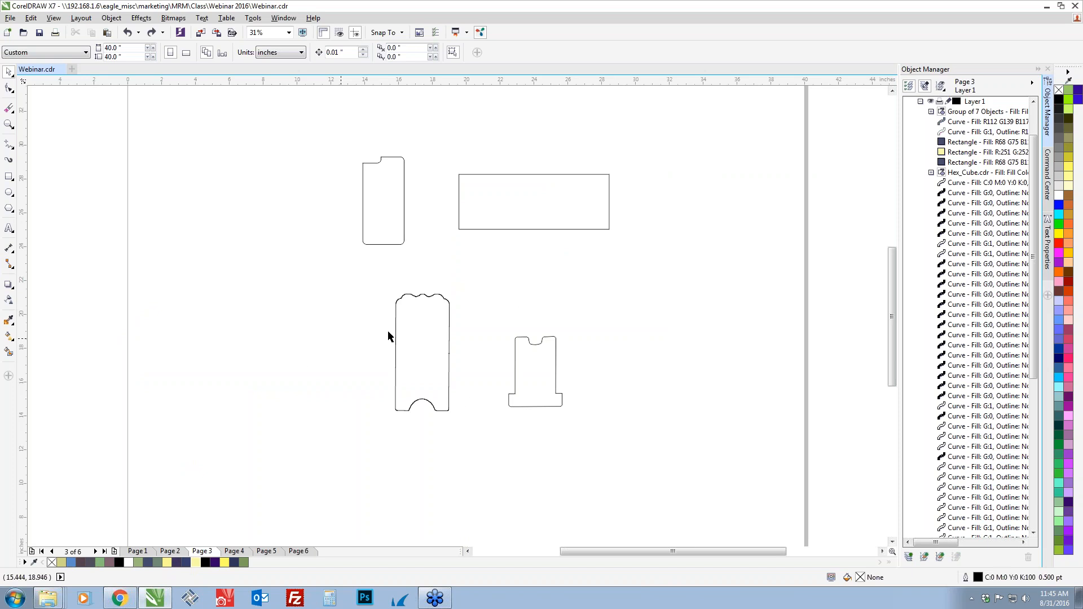
# Move the small stand prop outline closer to the main phone stand outline, and shift both together to sit below the wide rectangle
pyautogui.click(434, 348)
pyautogui.moveTo(527, 373); pyautogui.dragTo(489, 376)
pyautogui.click(423, 363)
pyautogui.moveTo(423, 367); pyautogui.dragTo(428, 371)
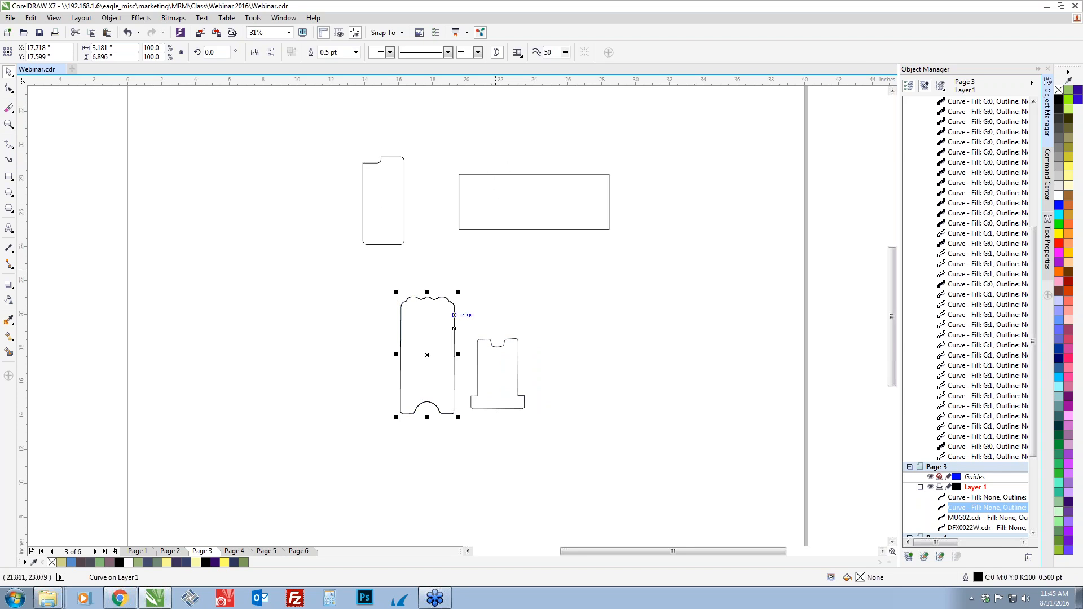
pyautogui.moveTo(365, 278); pyautogui.dragTo(566, 461)
pyautogui.moveTo(512, 343); pyautogui.dragTo(611, 343)
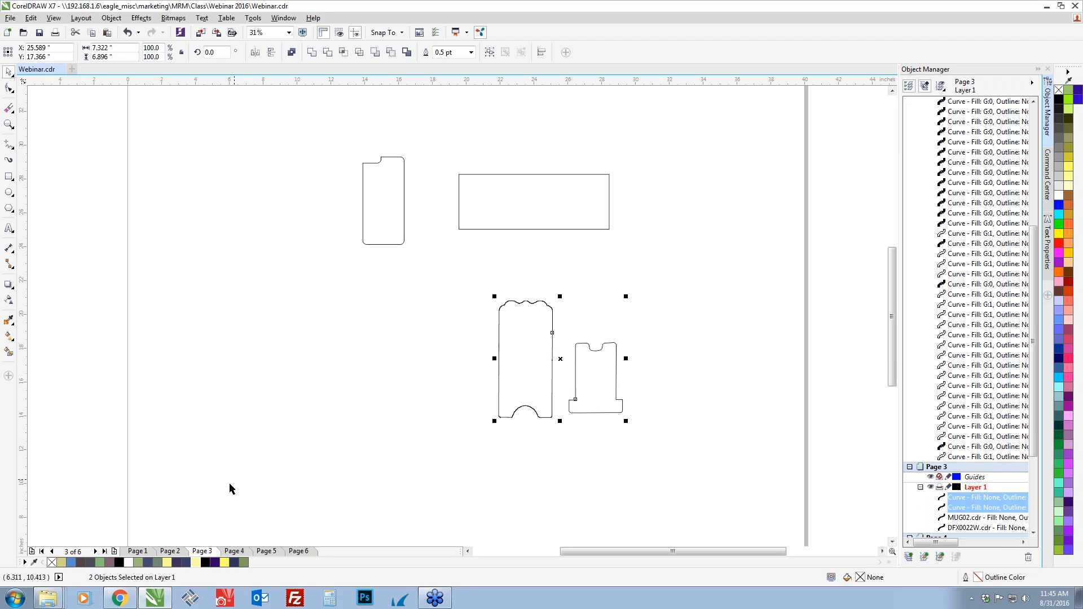
# Group the square pattern on Page 2 together with its Kelsey name band
pyautogui.click(170, 552)
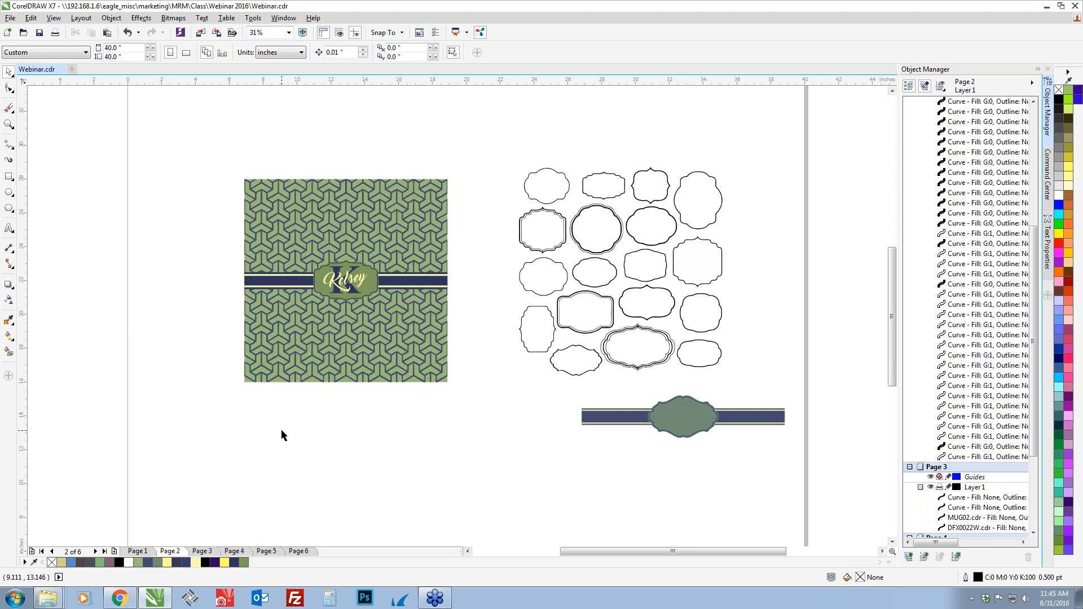
pyautogui.moveTo(212, 142); pyautogui.dragTo(474, 399)
pyautogui.moveTo(210, 151); pyautogui.dragTo(489, 395)
pyautogui.hotkey('ctrl', 'g')
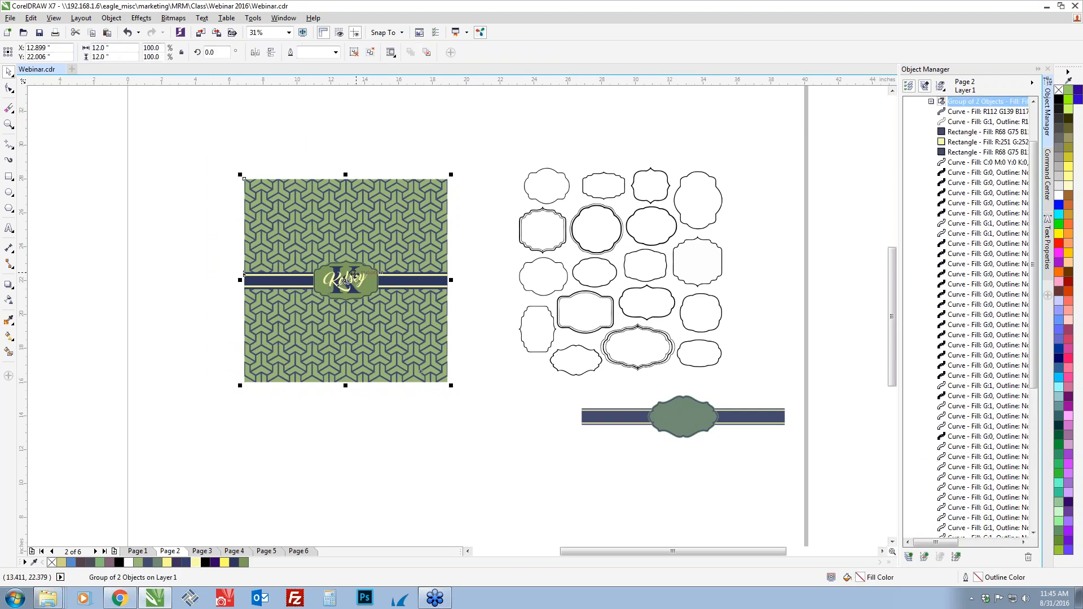
# Copy the grouped Kelsey design from Page 2 to Page 3 and place it beside the phone stand outlines
pyautogui.click(201, 551)
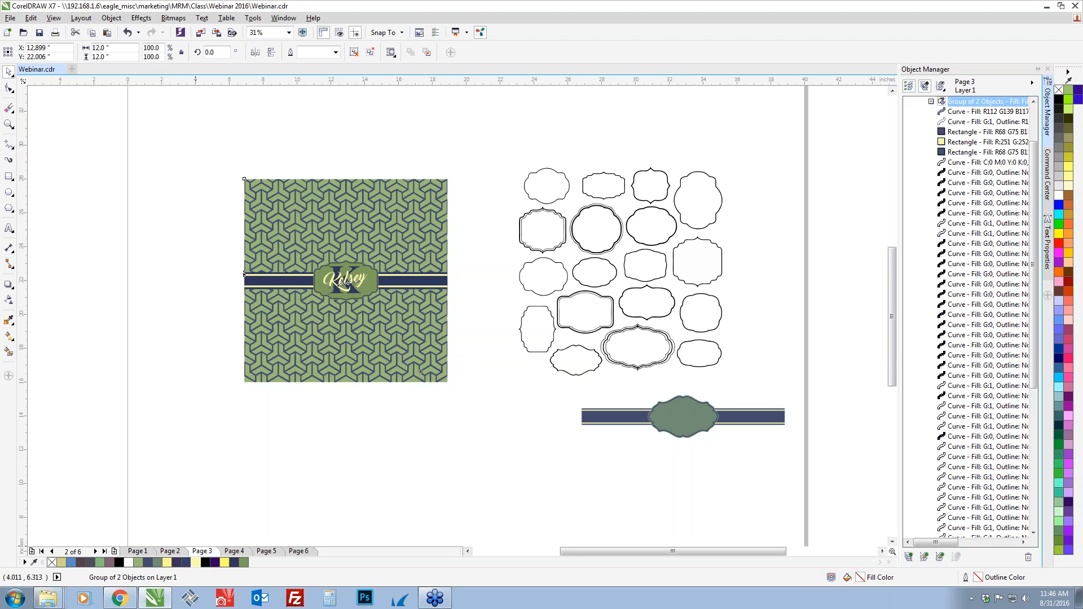
pyautogui.click(170, 552)
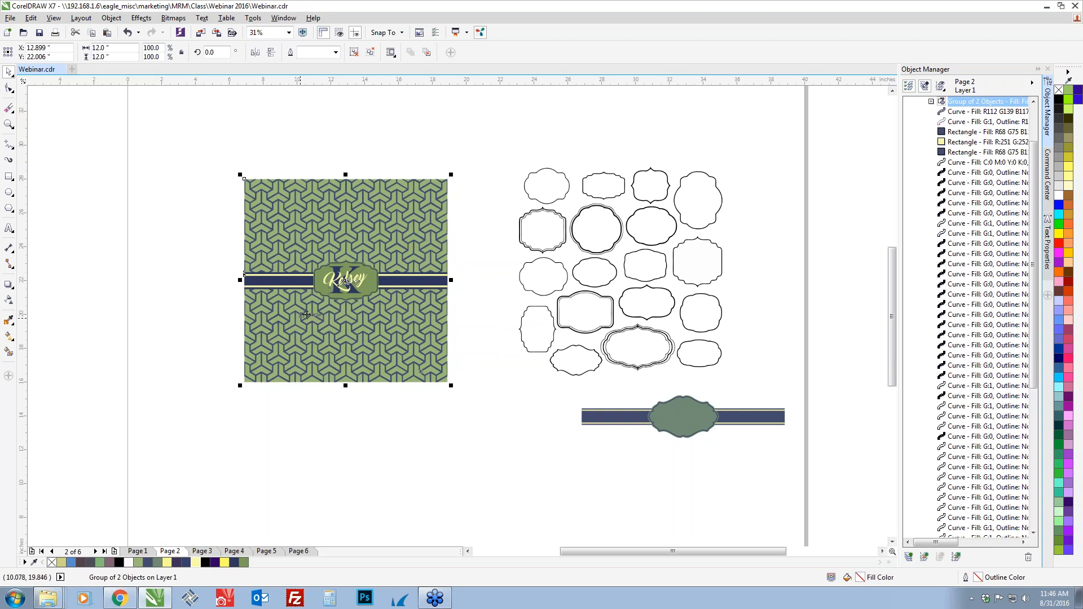
pyautogui.click(201, 552)
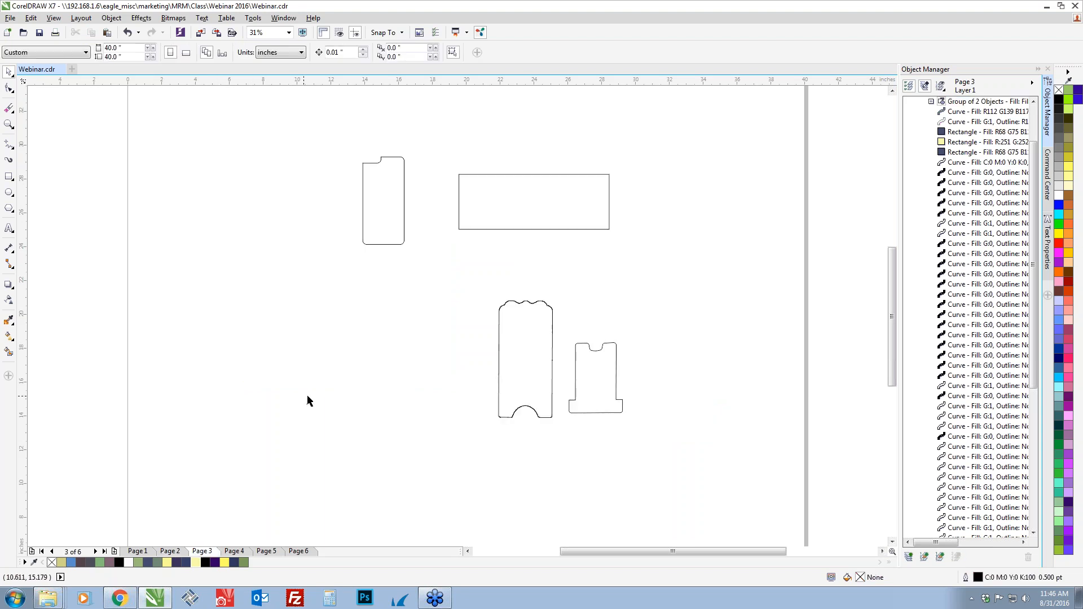
pyautogui.hotkey('ctrl', 'v')
pyautogui.moveTo(352, 310); pyautogui.dragTo(293, 402)
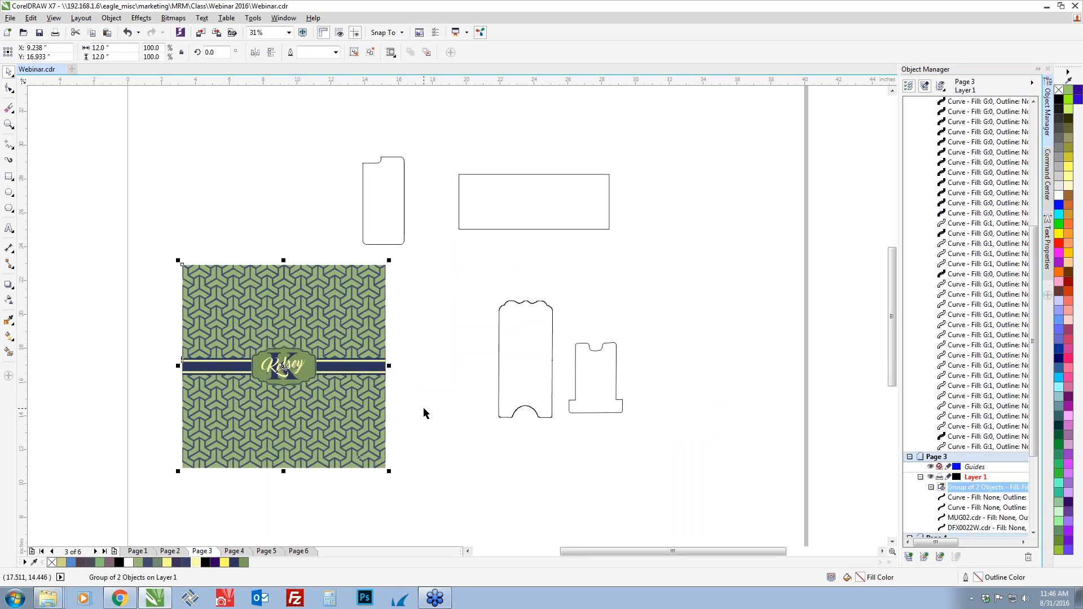
# Move the main phone stand outline slightly toward the grouped design, and PowerClip the design inside that outline
pyautogui.moveTo(501, 388); pyautogui.dragTo(475, 386)
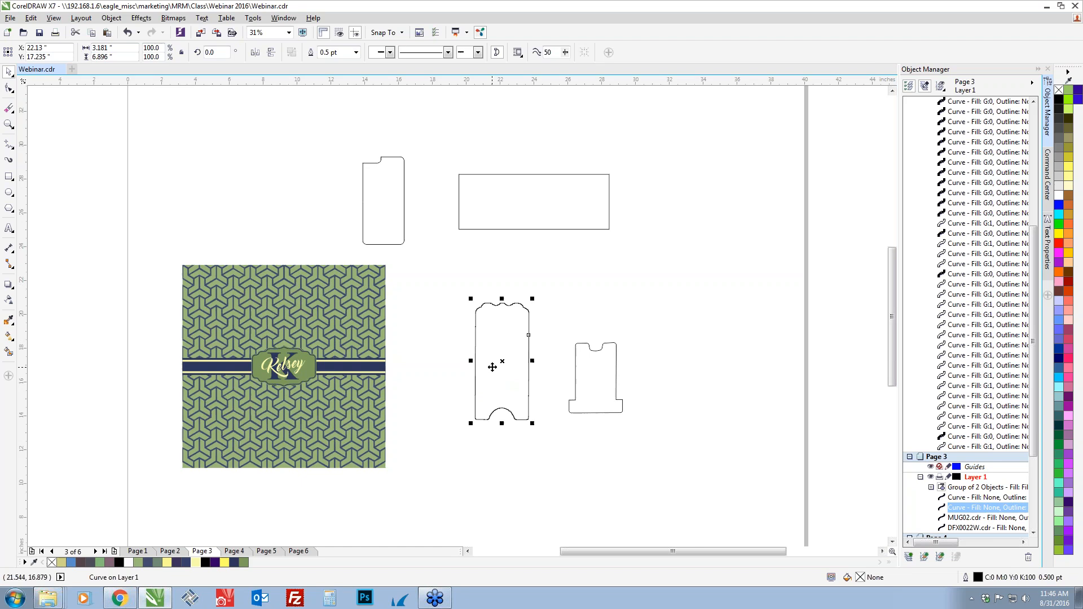
pyautogui.click(260, 422)
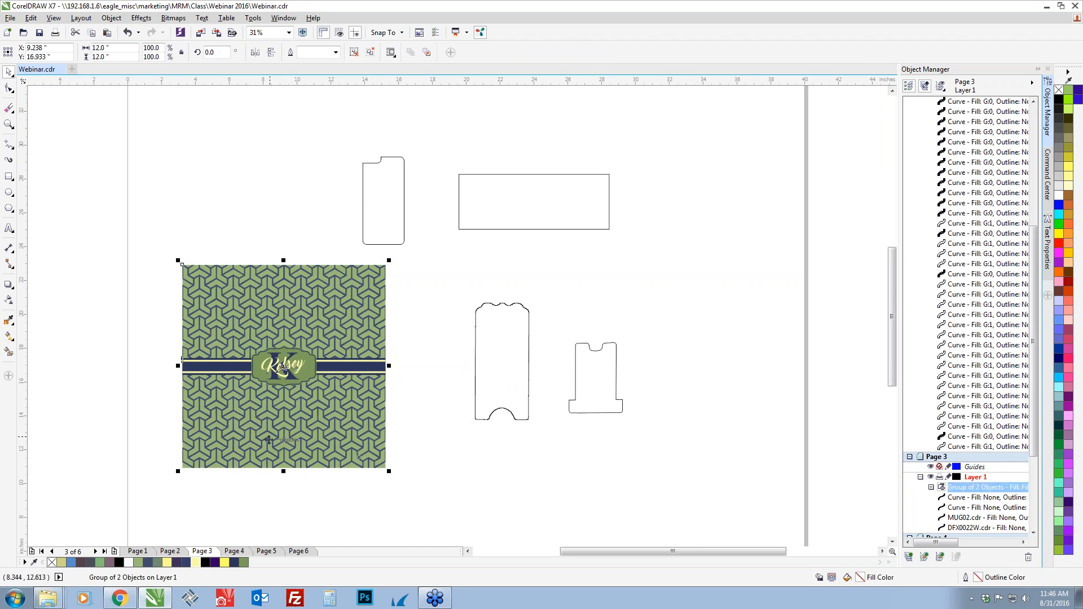
pyautogui.rightClick(269, 440)
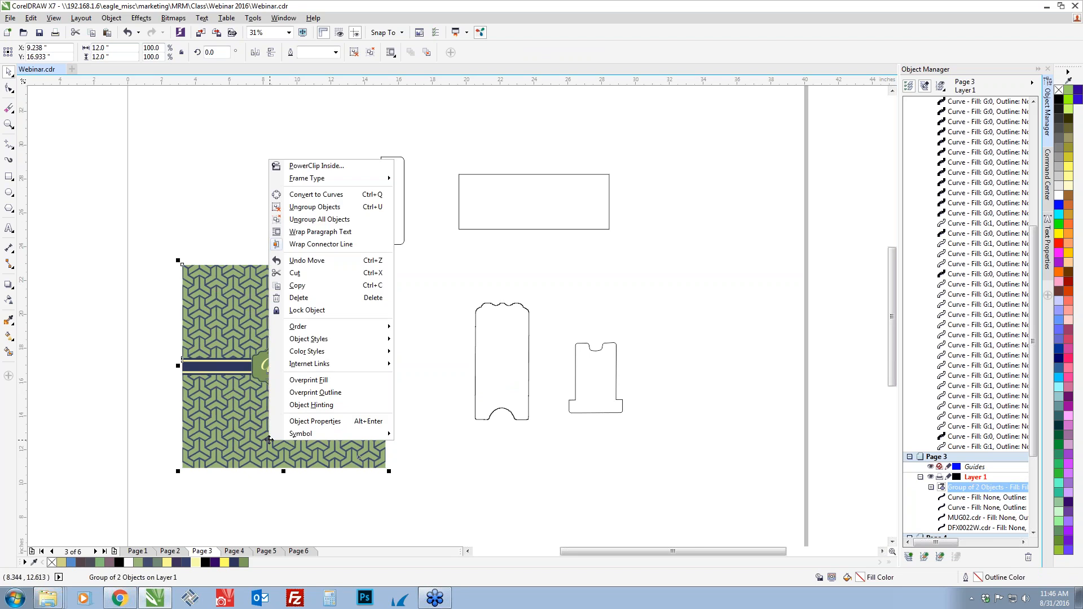
pyautogui.click(316, 166)
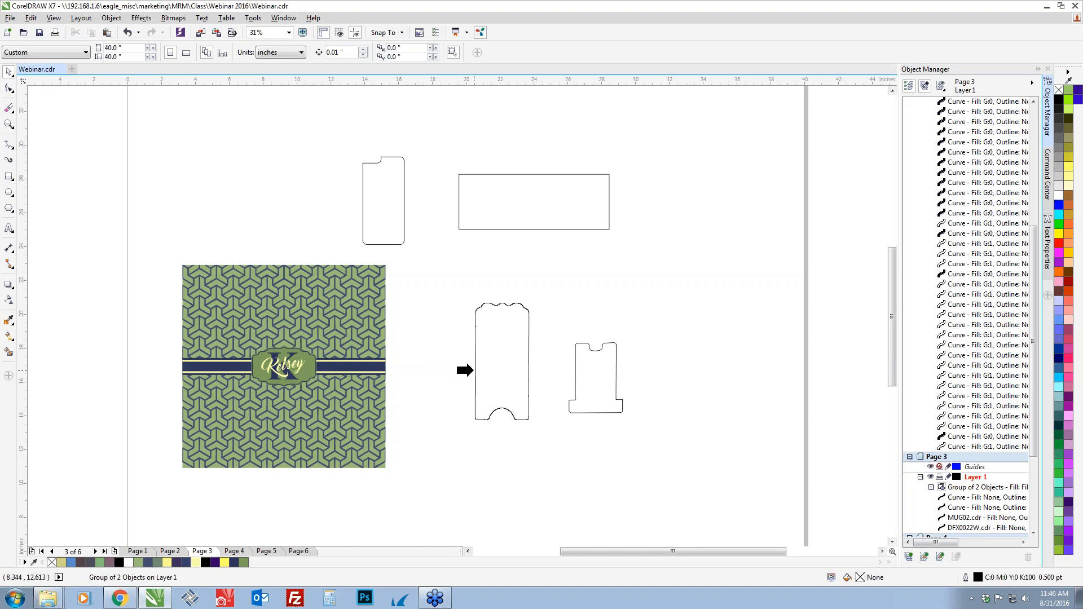
pyautogui.click(474, 370)
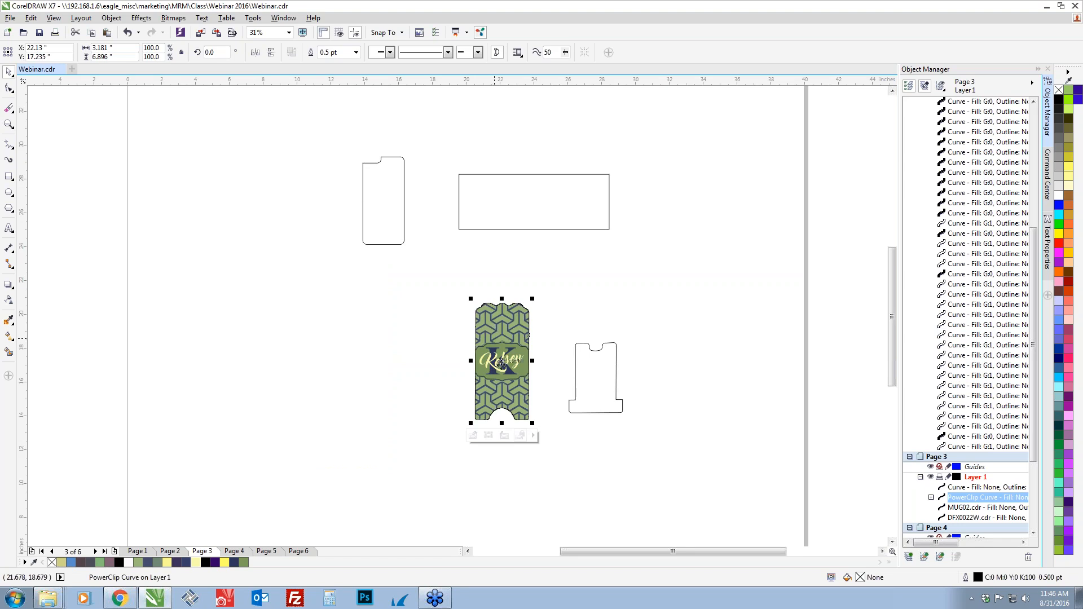
# Edit the PowerClip contents and scale the grouped design proportionally from its center to about 7.09 inches square, just covering the stand's height
pyautogui.scroll(1, 503, 364)
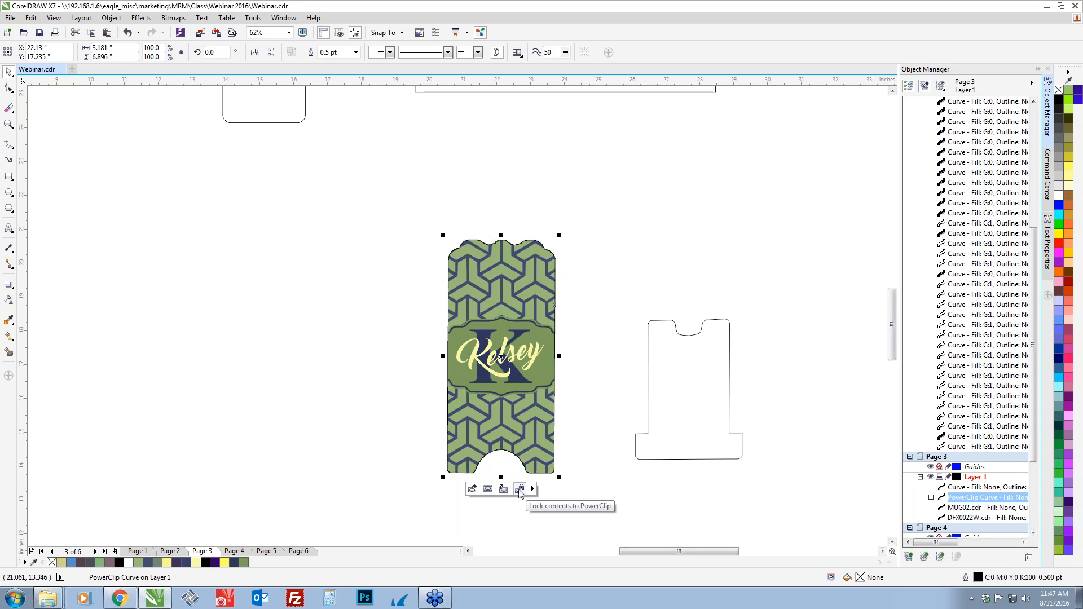
pyautogui.click(472, 490)
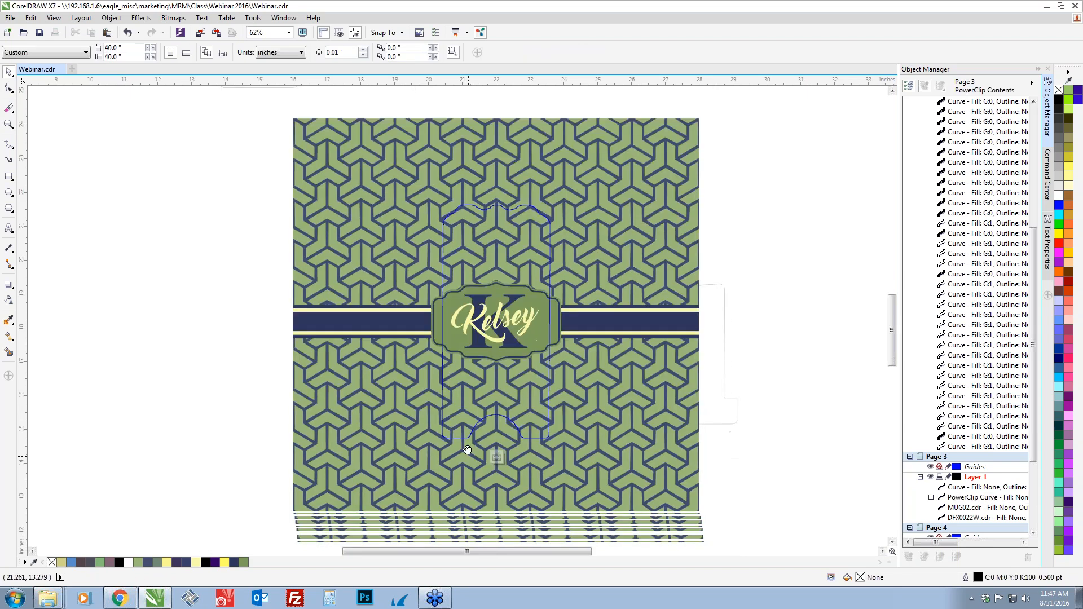
pyautogui.click(377, 466)
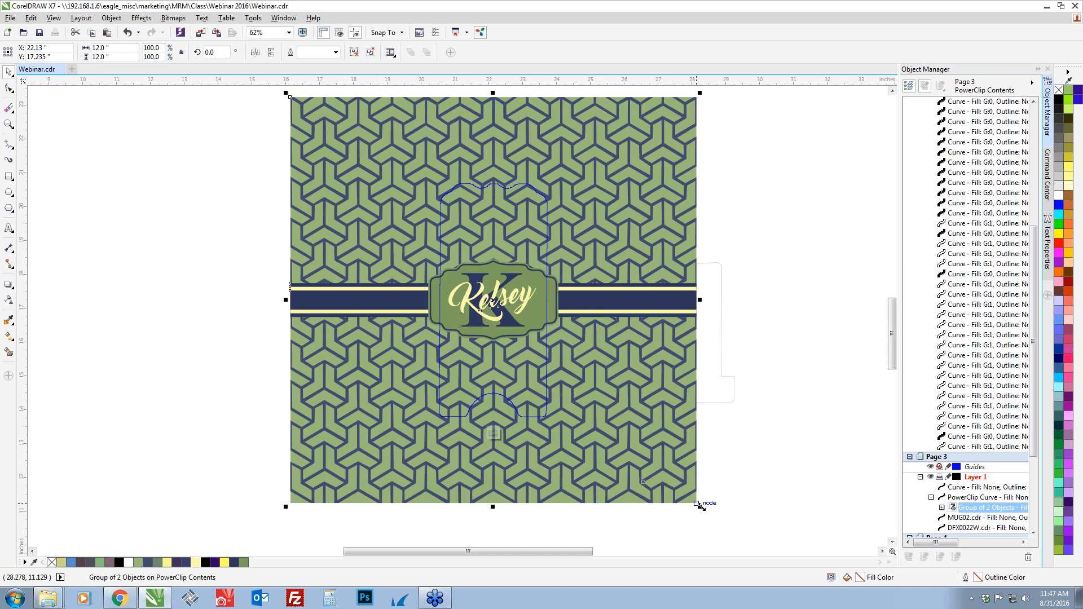
pyautogui.moveTo(699, 505); pyautogui.dragTo(617, 423)
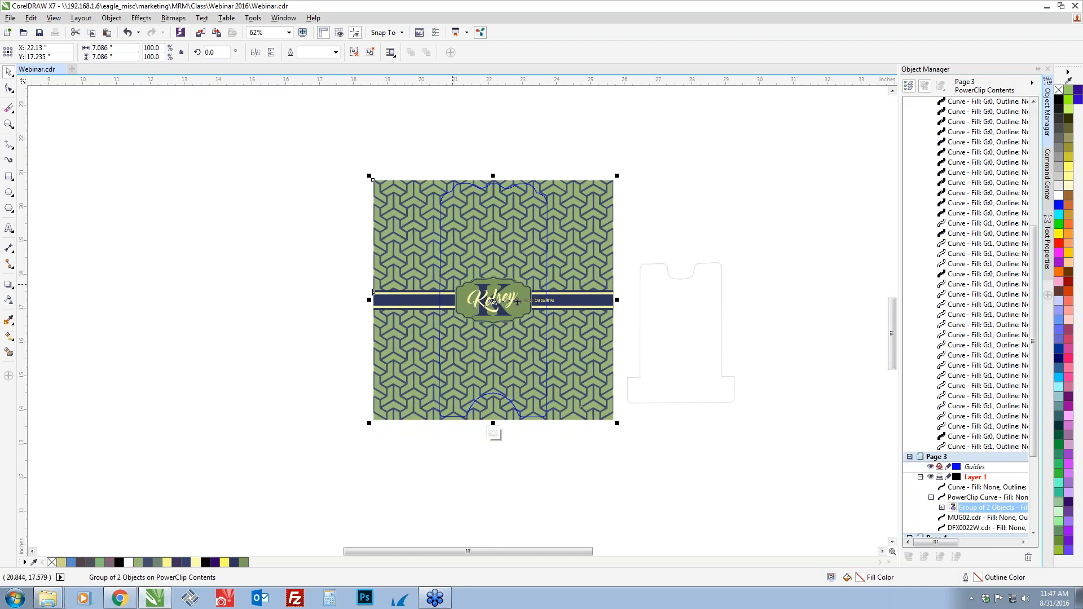
# Ungroup the clipped design to separate the name band from the pattern, and ungroup the name band into its individual objects
pyautogui.click(402, 487)
pyautogui.click(394, 413)
pyautogui.hotkey('ctrl', 'u')
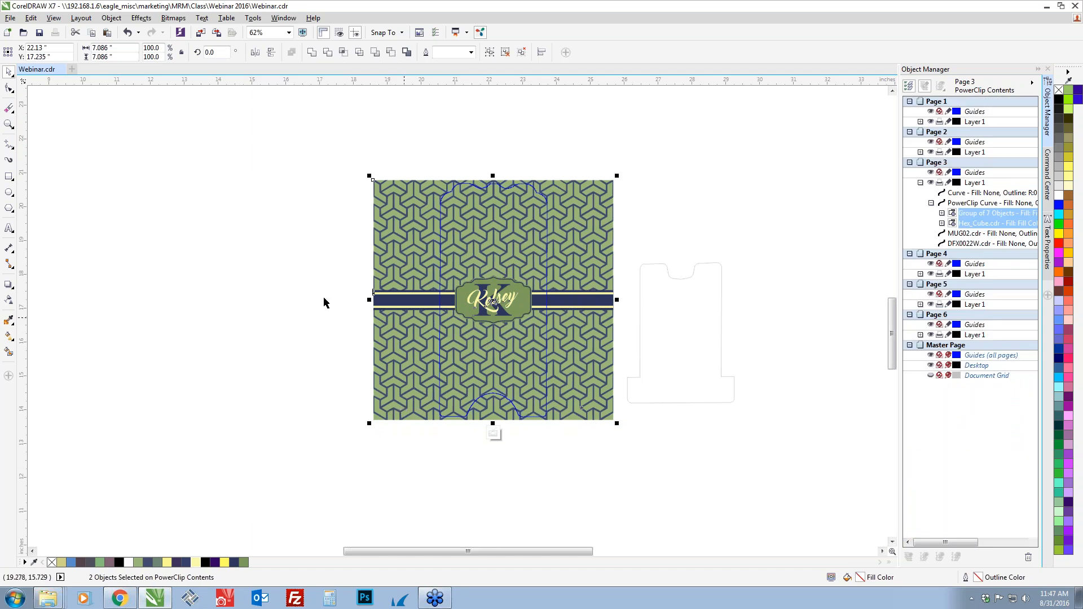
pyautogui.click(304, 301)
pyautogui.click(474, 302)
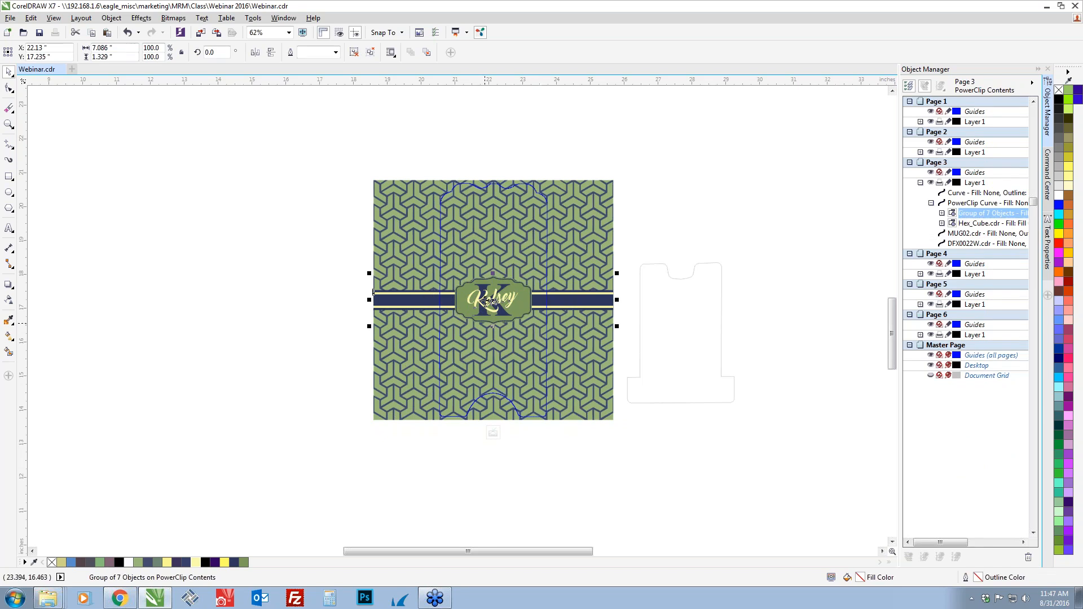
pyautogui.hotkey('ctrl', 'u')
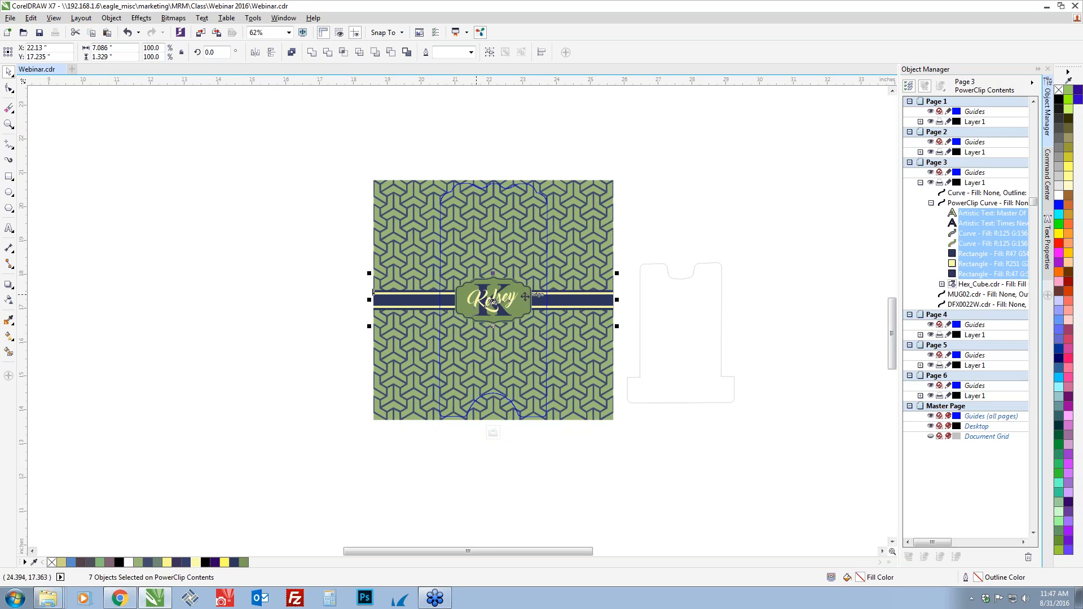
# Scale the name label's plaque, letter and text to about 1.73 by 1.06 inches from their center, and finish editing the PowerClip
pyautogui.click(314, 322)
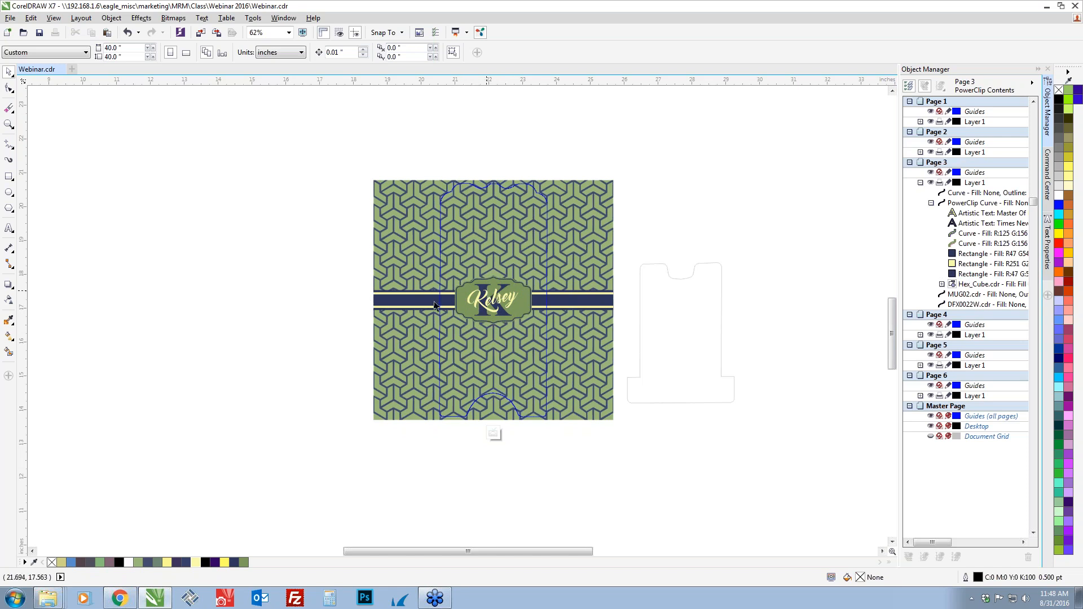
pyautogui.moveTo(353, 344); pyautogui.dragTo(541, 273)
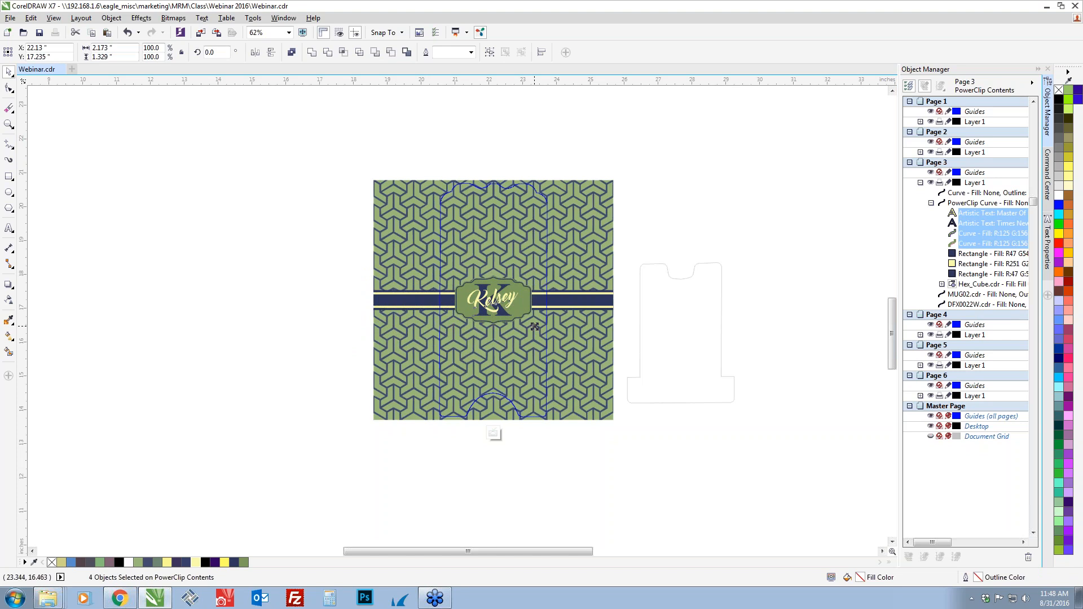
pyautogui.moveTo(532, 326); pyautogui.dragTo(528, 333)
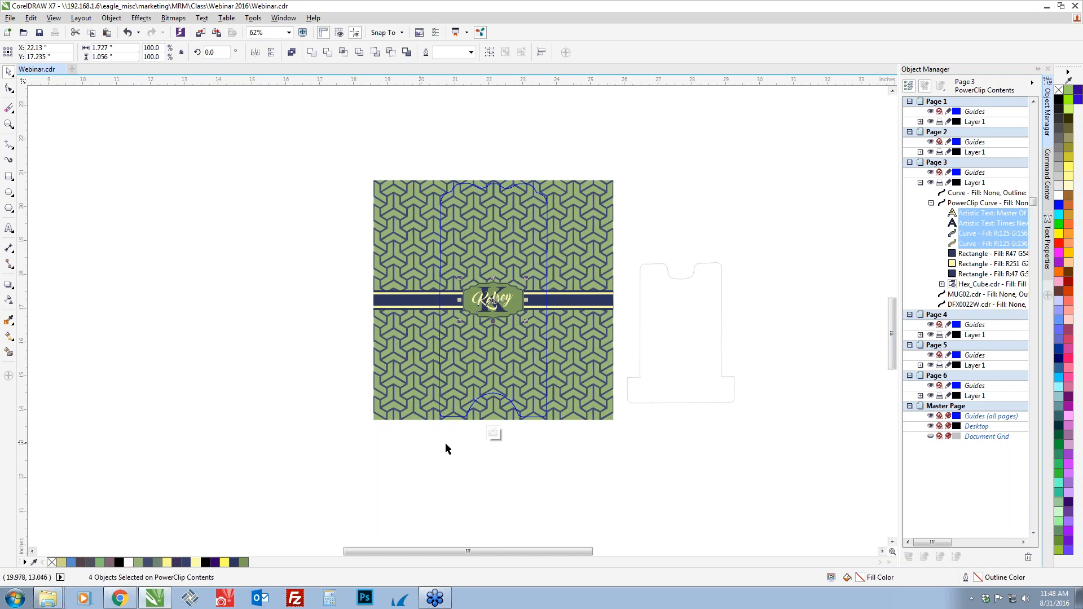
pyautogui.click(493, 433)
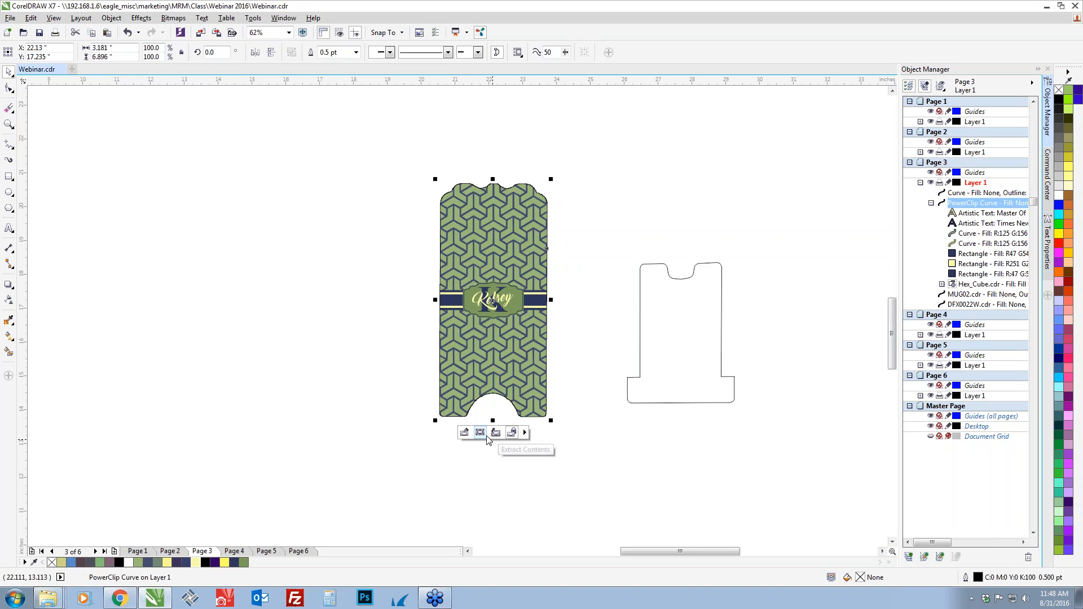
pyautogui.click(600, 273)
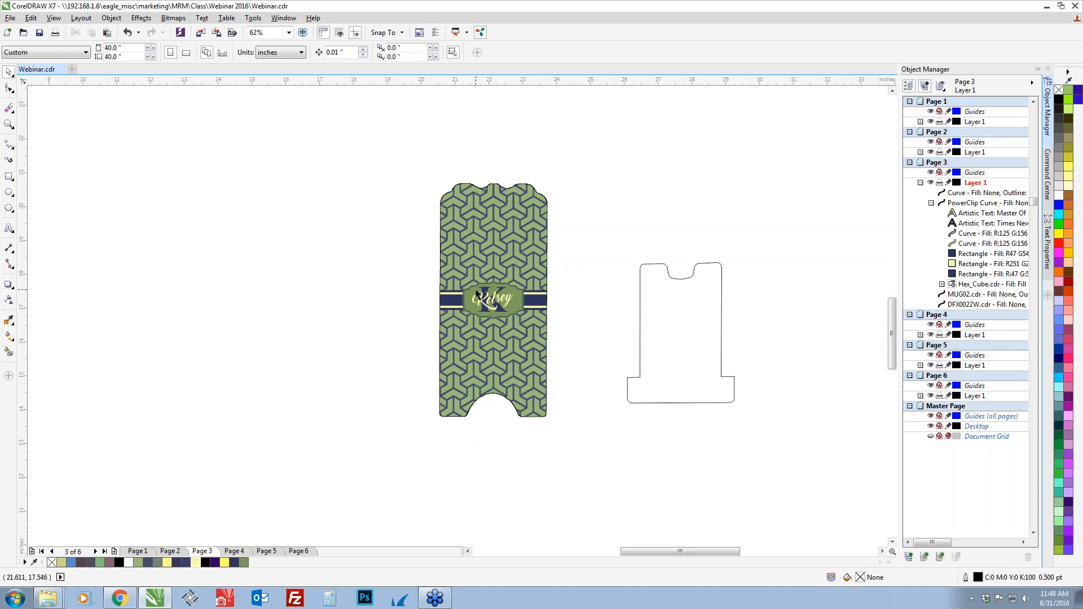
# Switch to the browser's Image Stand product photo to examine how the two stand pieces fit together, and return to the drawing
pyautogui.hotkey('alt', 'Tab')
pyautogui.hotkey('alt', 'Tab')
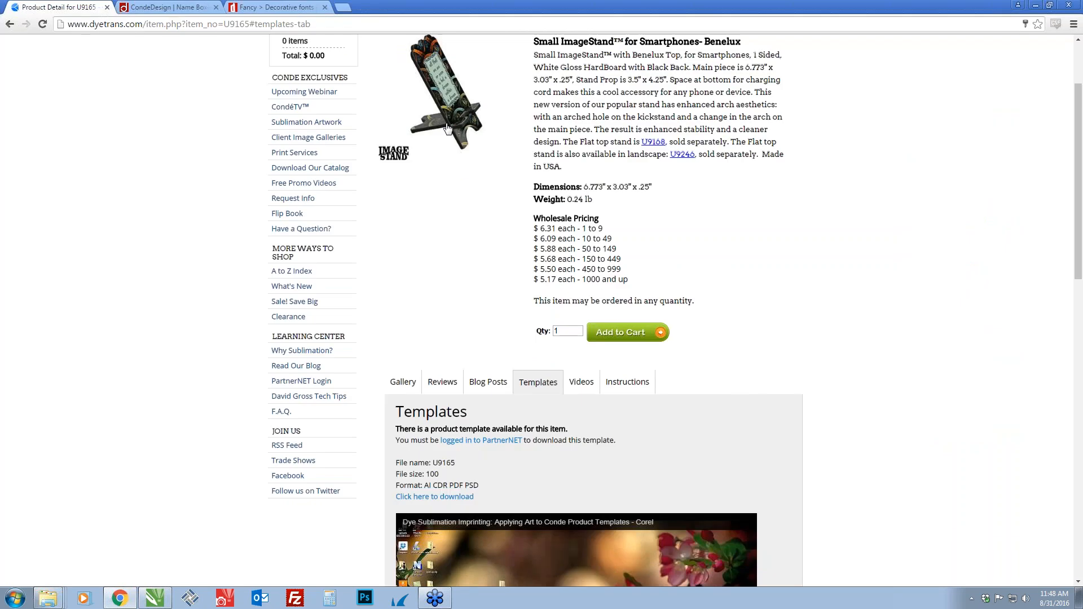
pyautogui.click(447, 129)
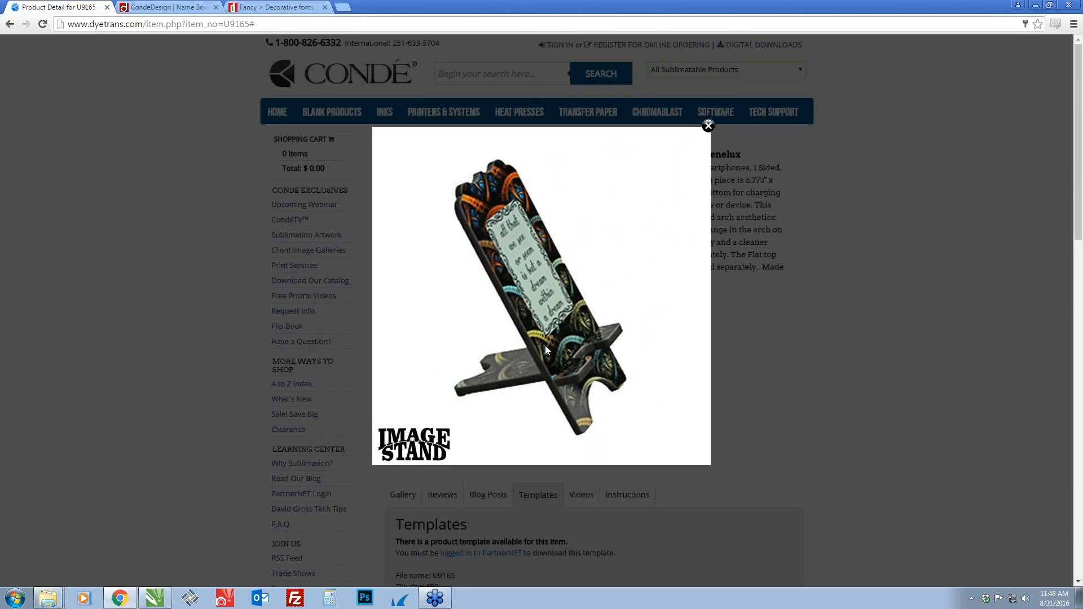
pyautogui.hotkey('alt', 'Tab')
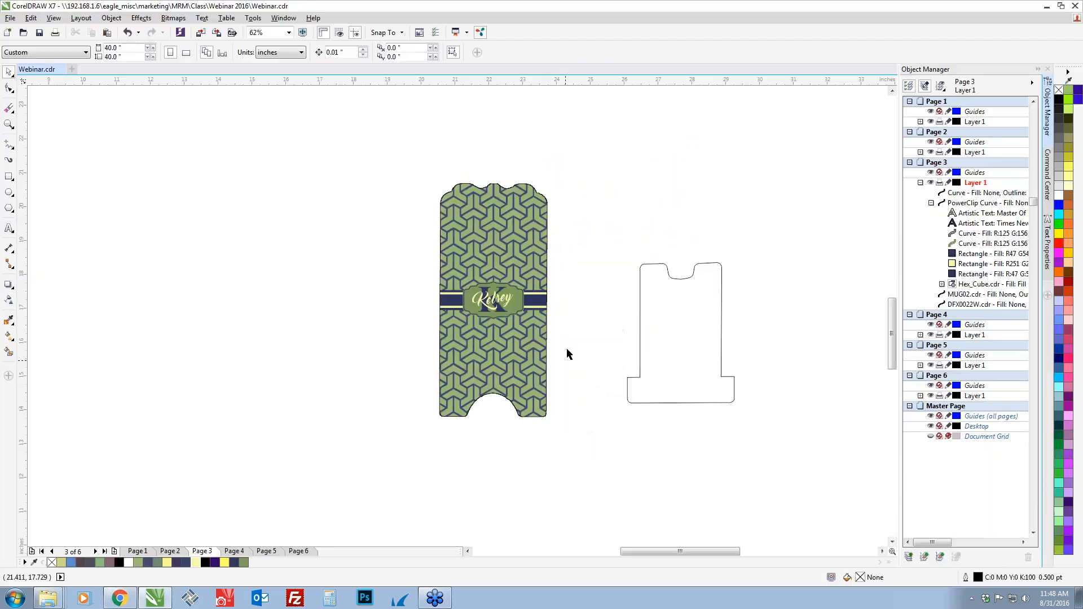
pyautogui.hotkey('alt', 'Tab')
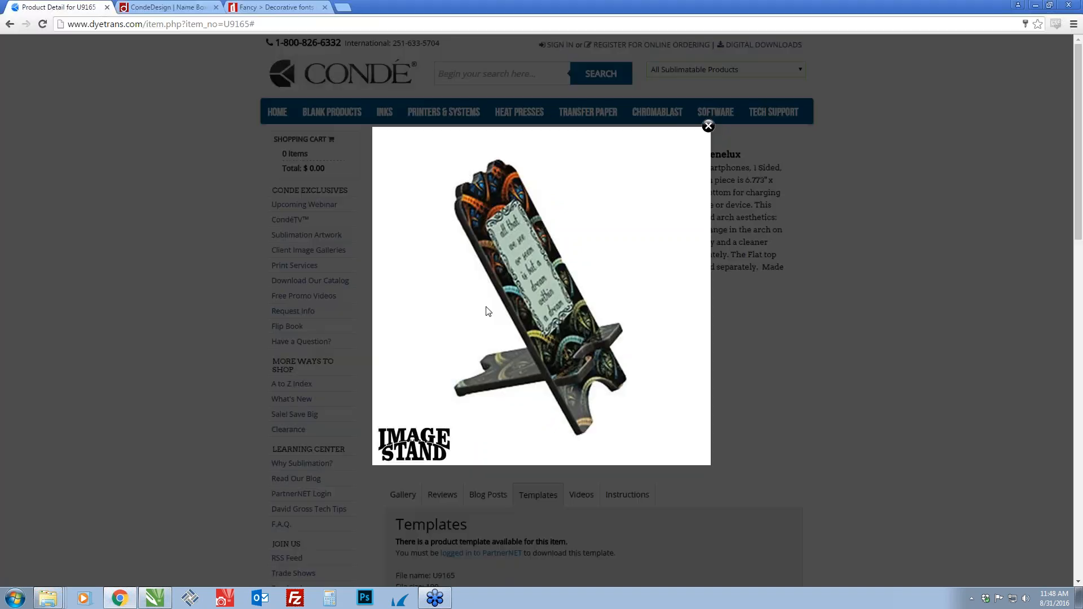
pyautogui.hotkey('alt', 'Tab')
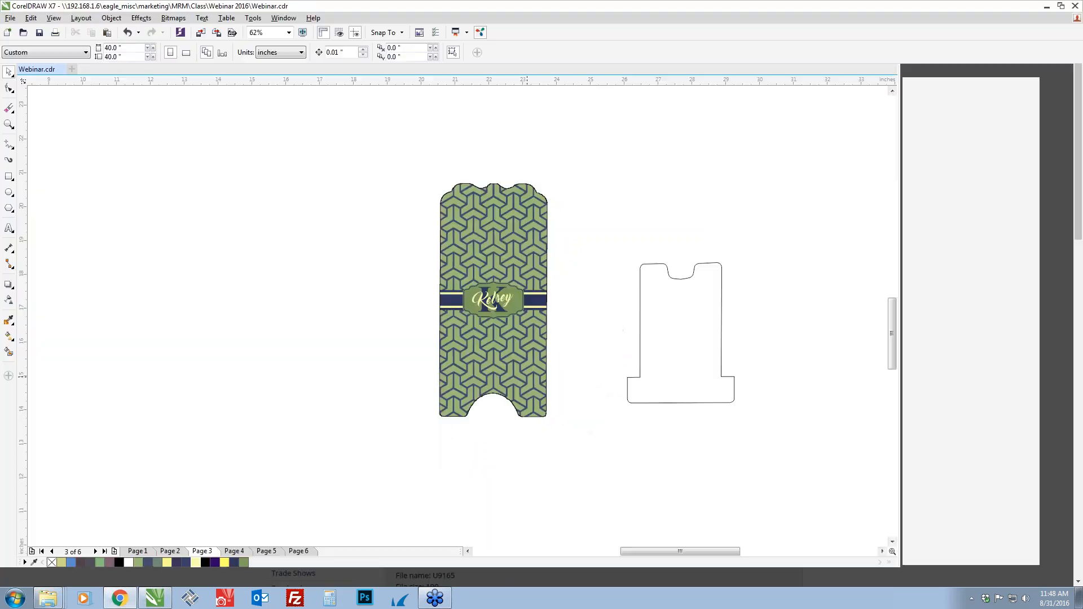
# Try to rotate the smaller stand piece's outline freehand by about 179 degrees
pyautogui.click(665, 338)
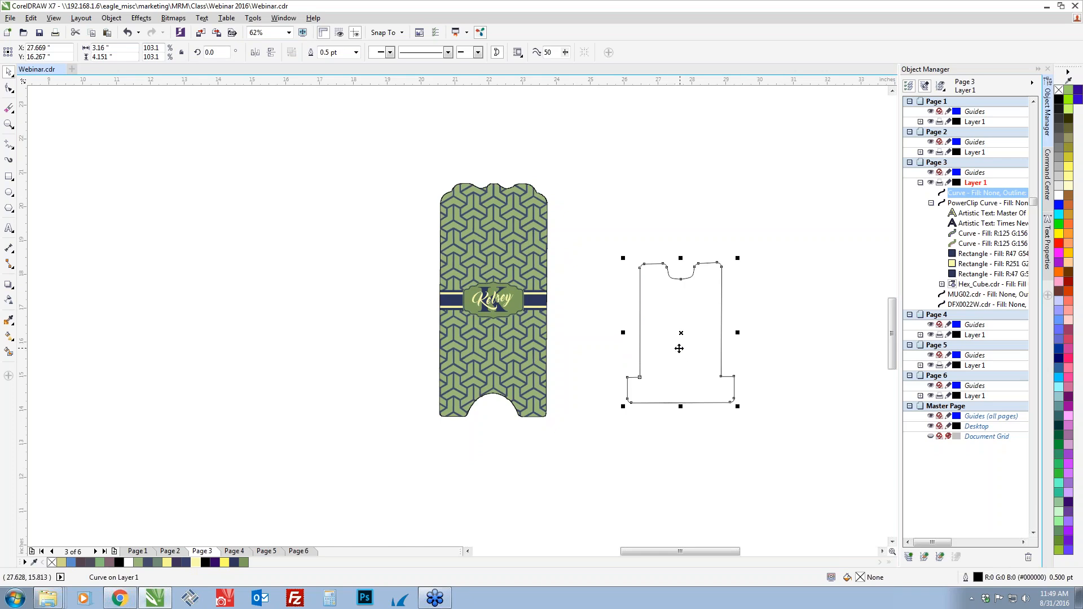
pyautogui.click(669, 349)
pyautogui.moveTo(740, 408); pyautogui.dragTo(624, 260)
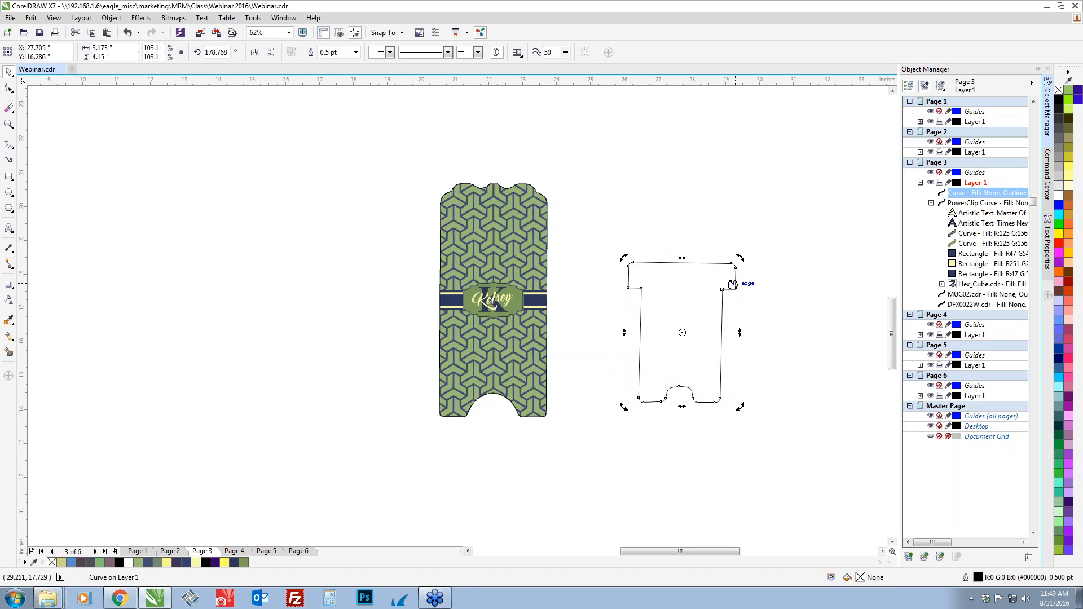
pyautogui.hotkey('ctrl', 'z')
# Set the rotation angle of the smaller stand piece's outline to exactly 180 degrees
pyautogui.click(641, 329)
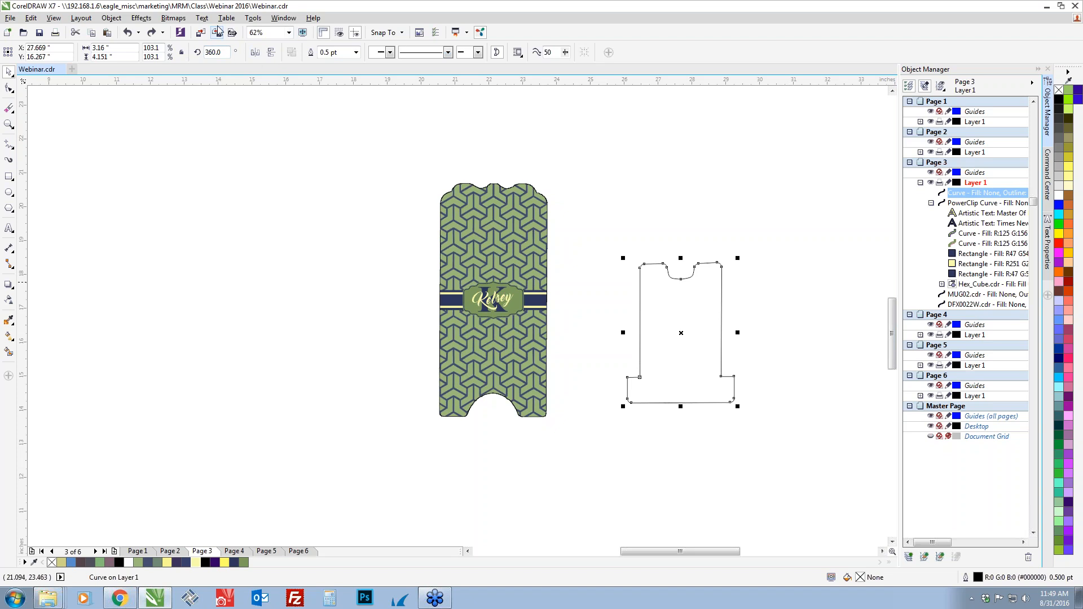
pyautogui.click(214, 52)
pyautogui.write('0')
pyautogui.press('Return')
pyautogui.click(214, 51)
pyautogui.write('180')
pyautogui.press('Return')
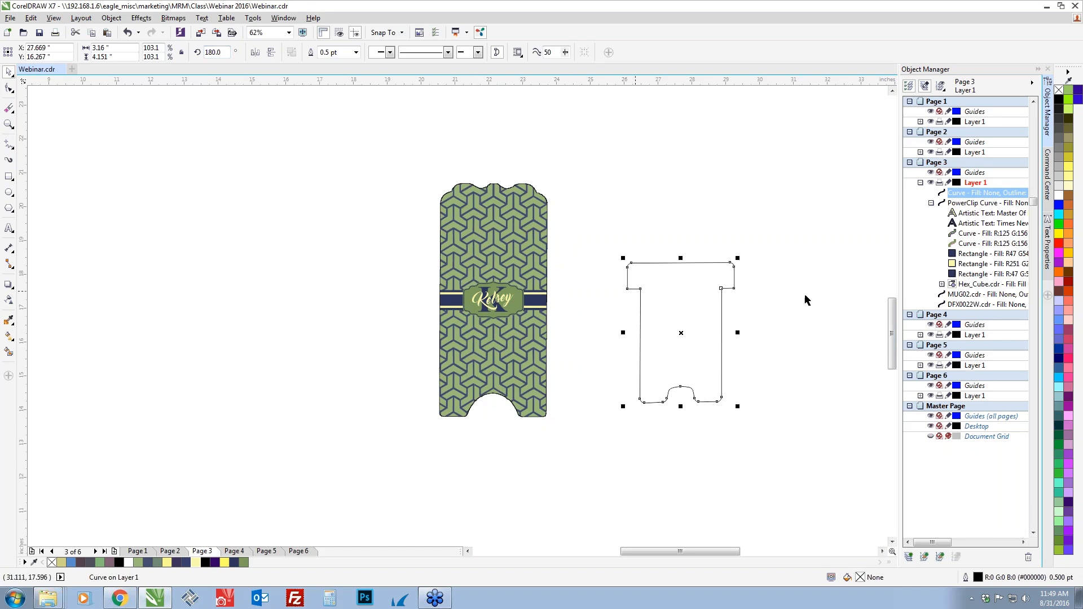
# Paste another copy of the grouped pattern and name band design beside the rotated stand piece, and PowerClip it inside that outline
pyautogui.click(666, 394)
pyautogui.scroll(-1, 668, 389)
pyautogui.moveTo(650, 381); pyautogui.dragTo(495, 359)
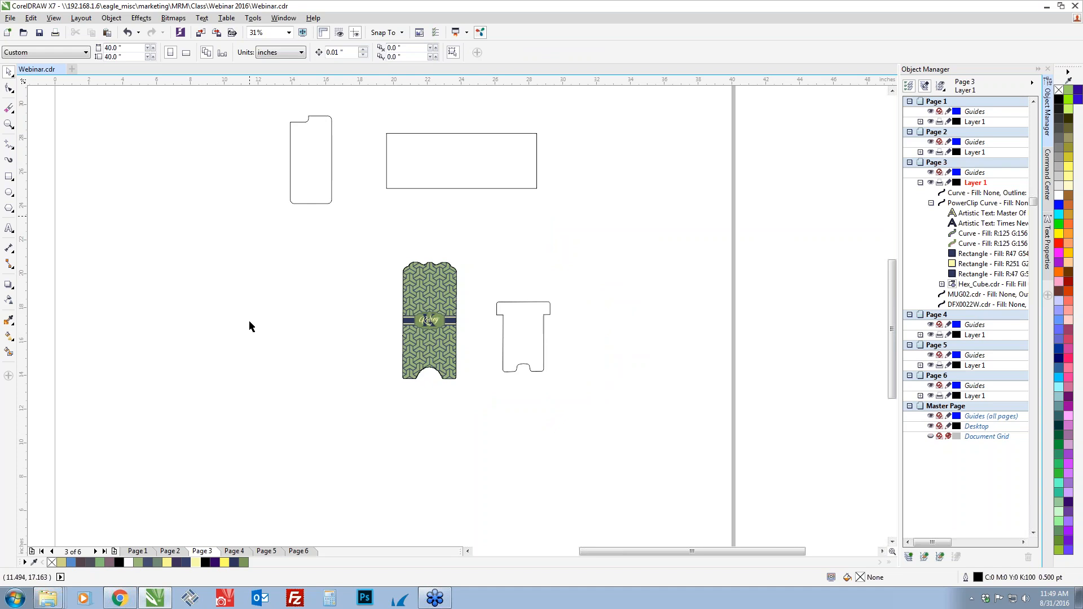
pyautogui.hotkey('ctrl', 'v')
pyautogui.moveTo(268, 242); pyautogui.dragTo(675, 319)
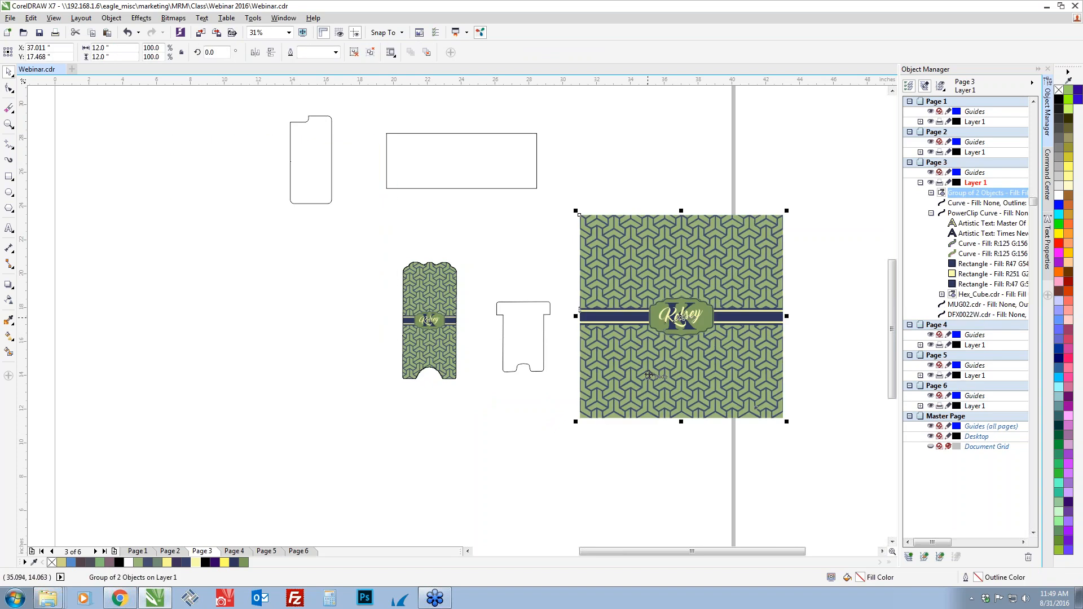
pyautogui.rightClick(649, 373)
pyautogui.click(685, 101)
pyautogui.click(522, 364)
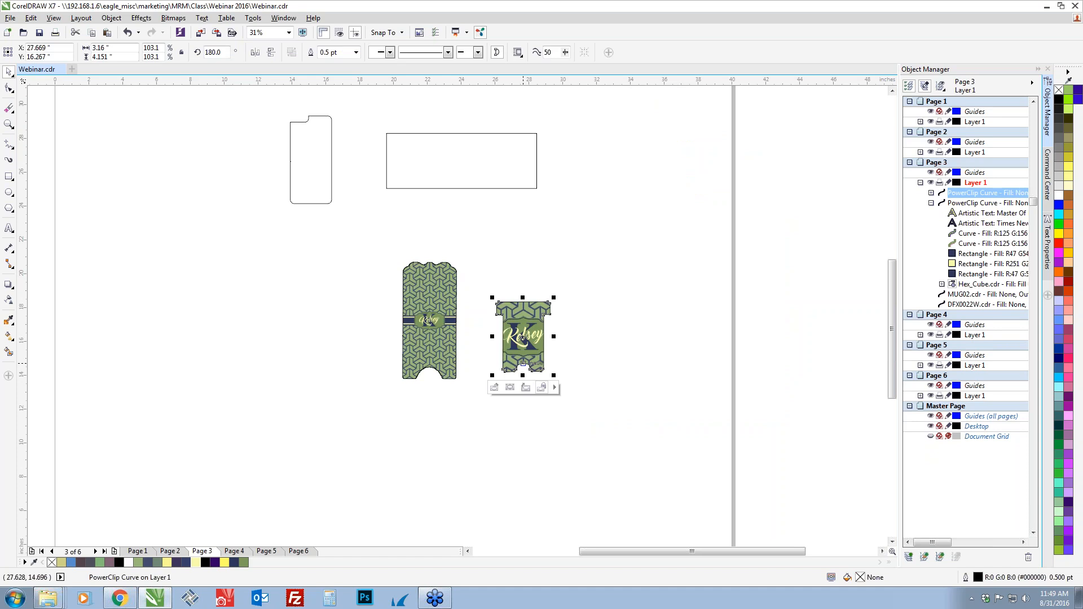
# Edit the smaller stand piece's PowerClip, scale the design from its center to about 4.35 inches square, and finish editing
pyautogui.click(494, 388)
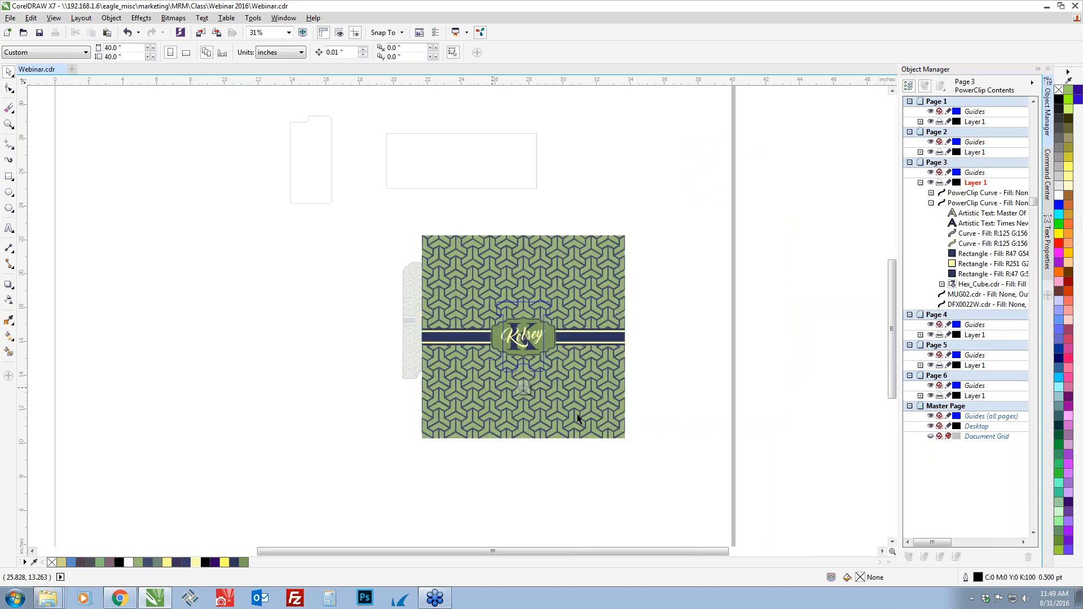
pyautogui.moveTo(627, 444); pyautogui.dragTo(570, 416)
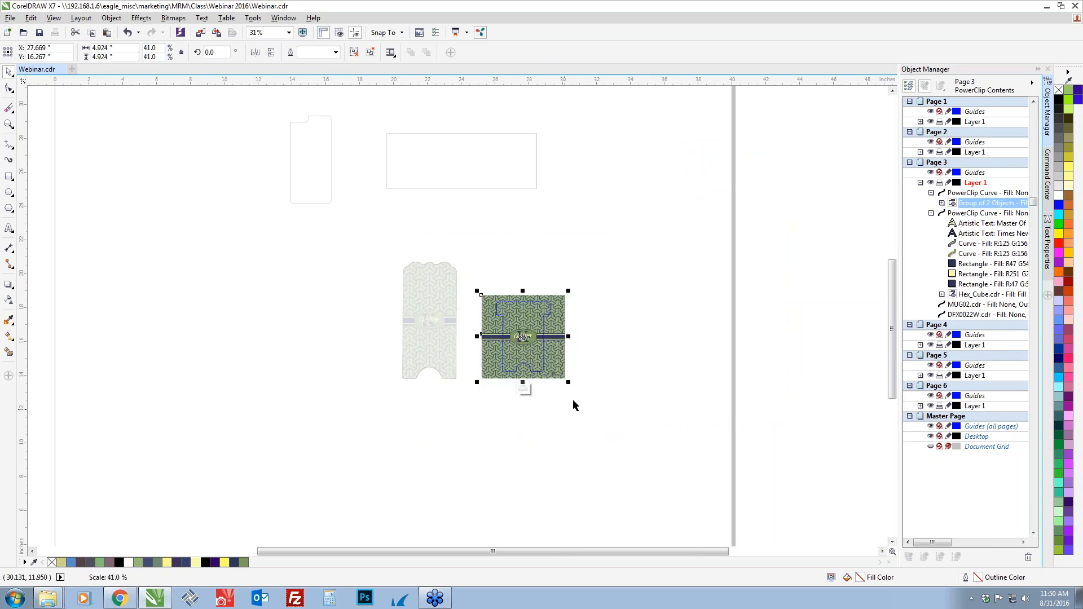
pyautogui.scroll(2, 536, 351)
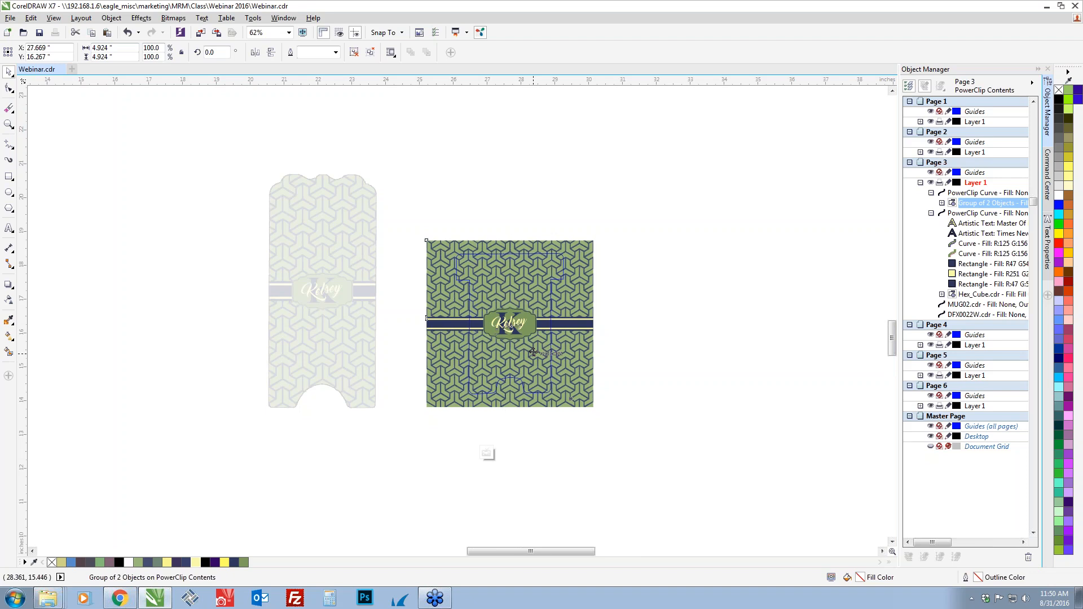
pyautogui.scroll(2, 533, 352)
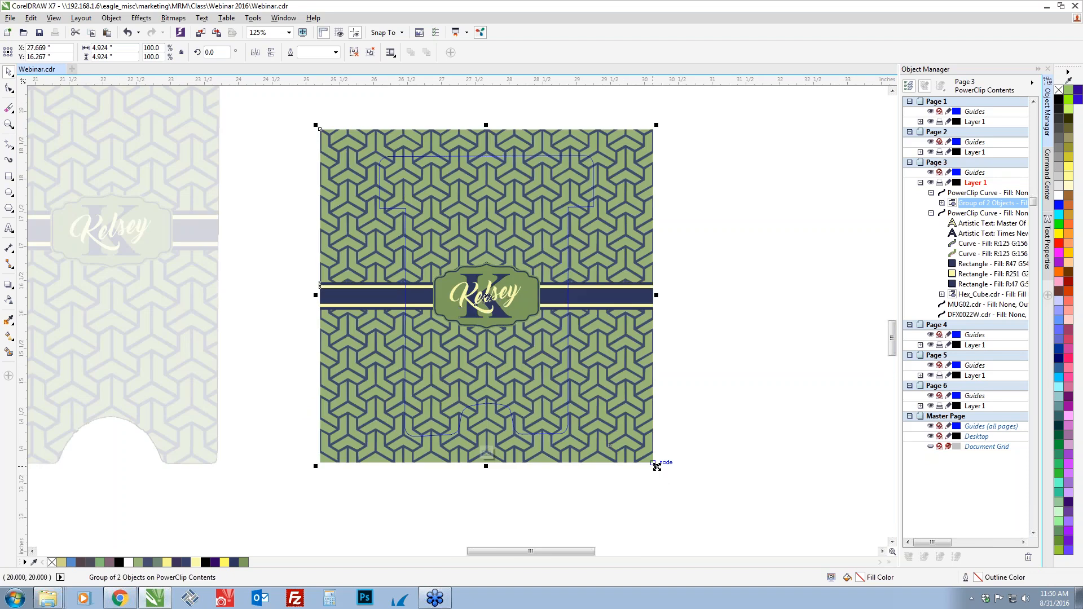
pyautogui.moveTo(655, 466); pyautogui.dragTo(636, 465)
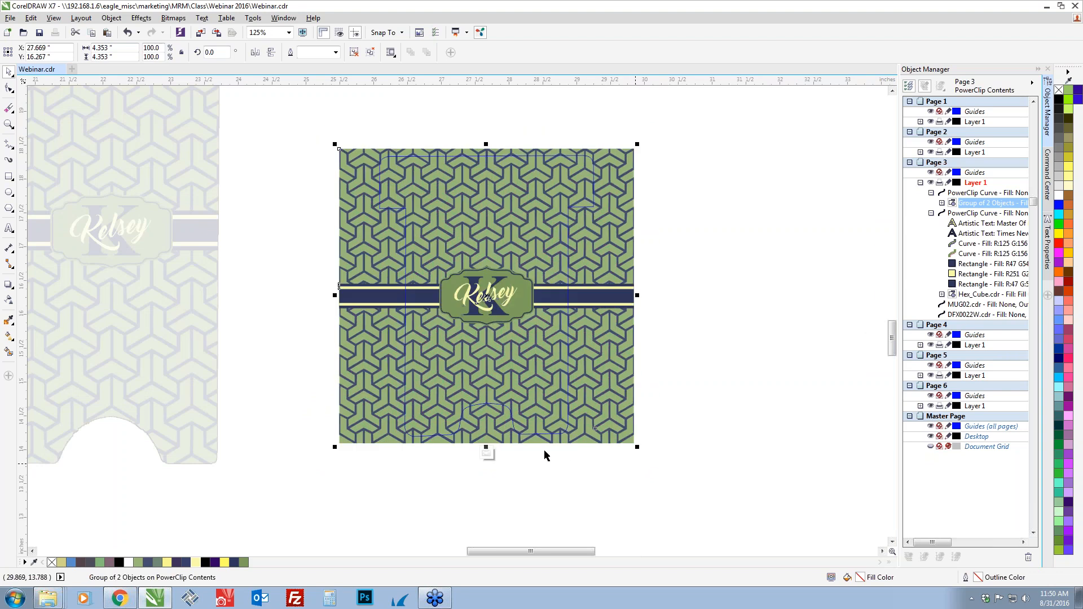
pyautogui.click(491, 453)
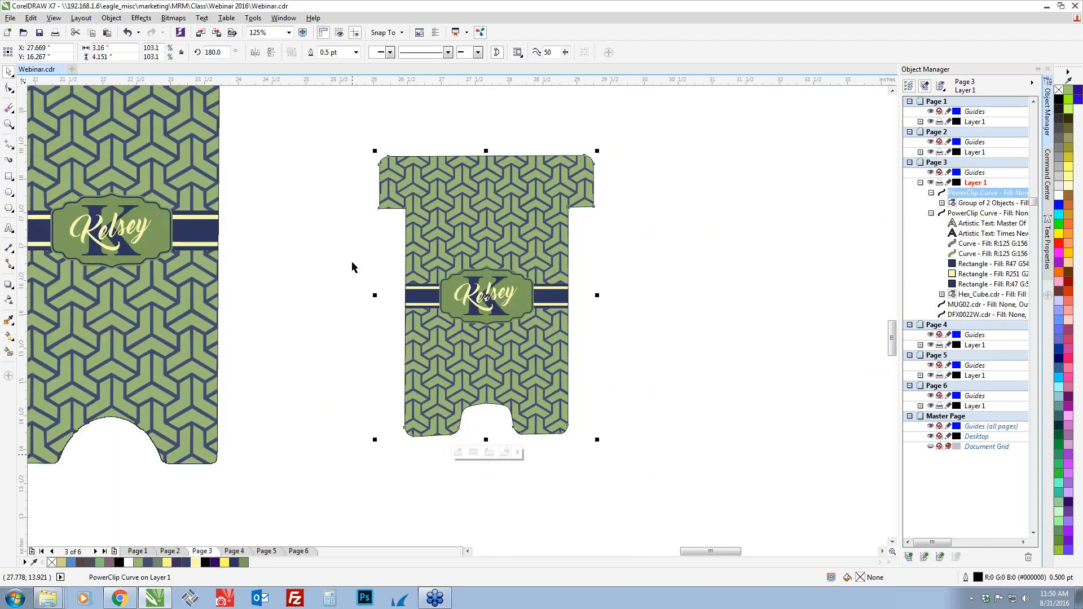
pyautogui.scroll(-1, 648, 388)
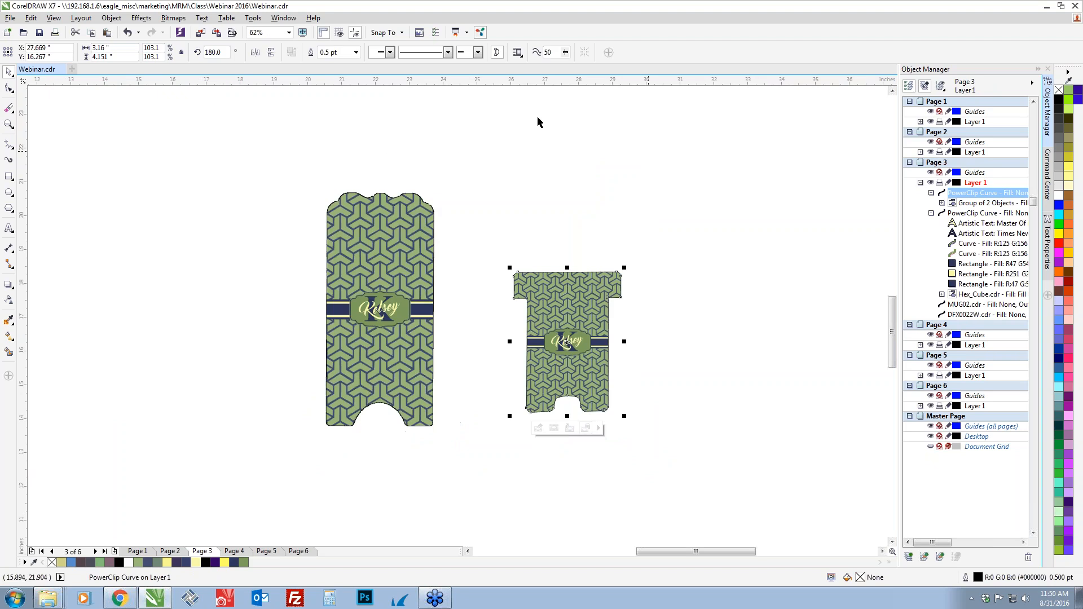
pyautogui.click(681, 348)
pyautogui.click(685, 348)
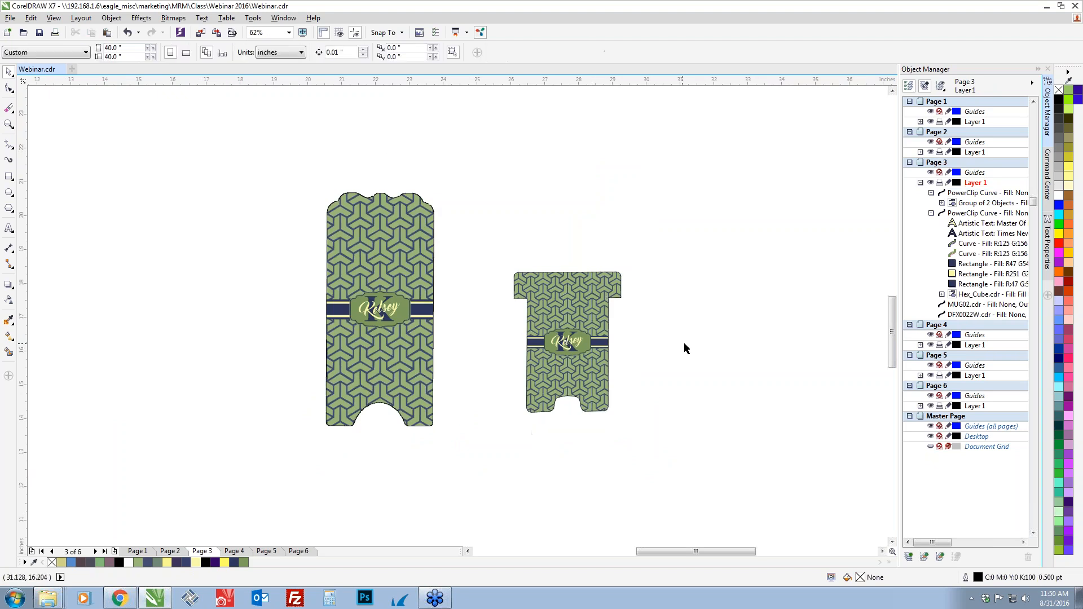
# Move the MUG02 rectangle farther right and the DFX0022W outline slightly up and to the right to spread them apart
pyautogui.scroll(-1, 522, 360)
pyautogui.moveTo(372, 196); pyautogui.dragTo(437, 260)
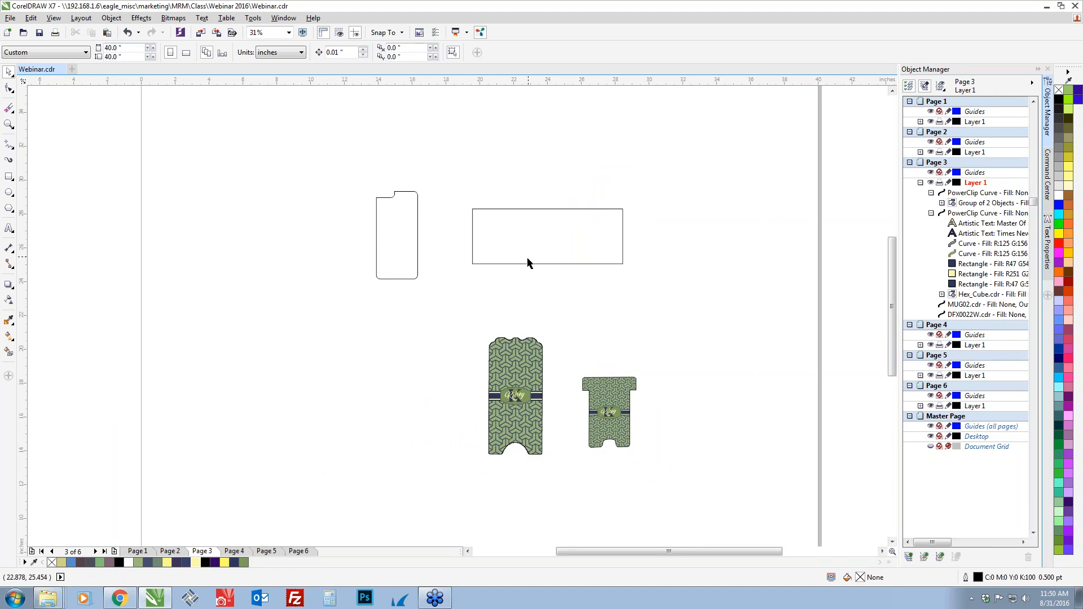
pyautogui.moveTo(542, 242); pyautogui.dragTo(636, 237)
pyautogui.moveTo(410, 261); pyautogui.dragTo(437, 242)
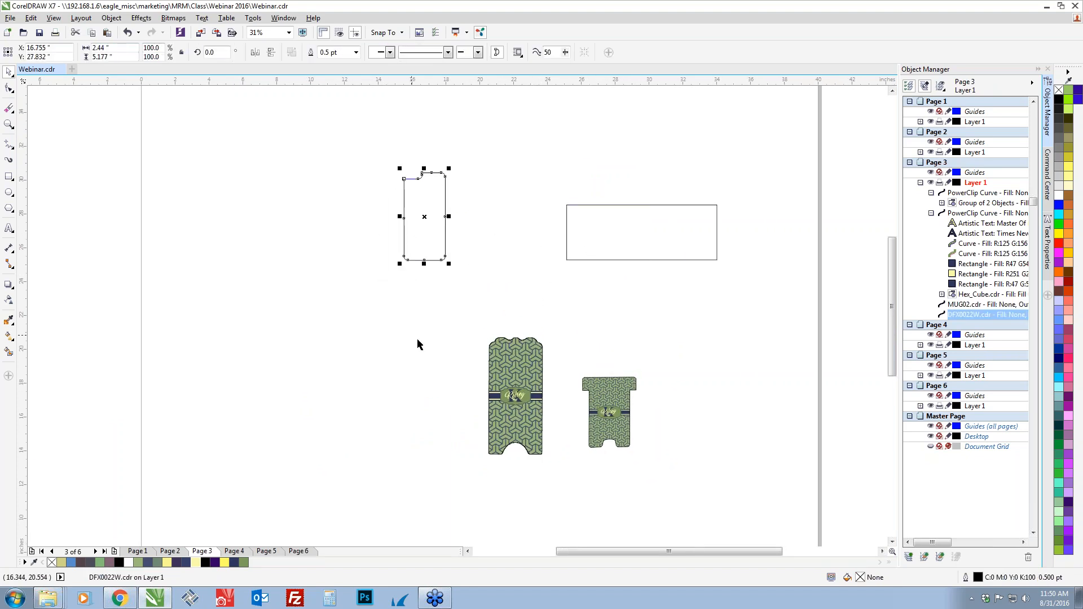
# Paste another copy of the grouped design, place it left of the DFX0022W outline, and PowerClip it inside that outline
pyautogui.hotkey('ctrl', 'v')
pyautogui.moveTo(358, 321); pyautogui.dragTo(252, 289)
pyautogui.rightClick(252, 286)
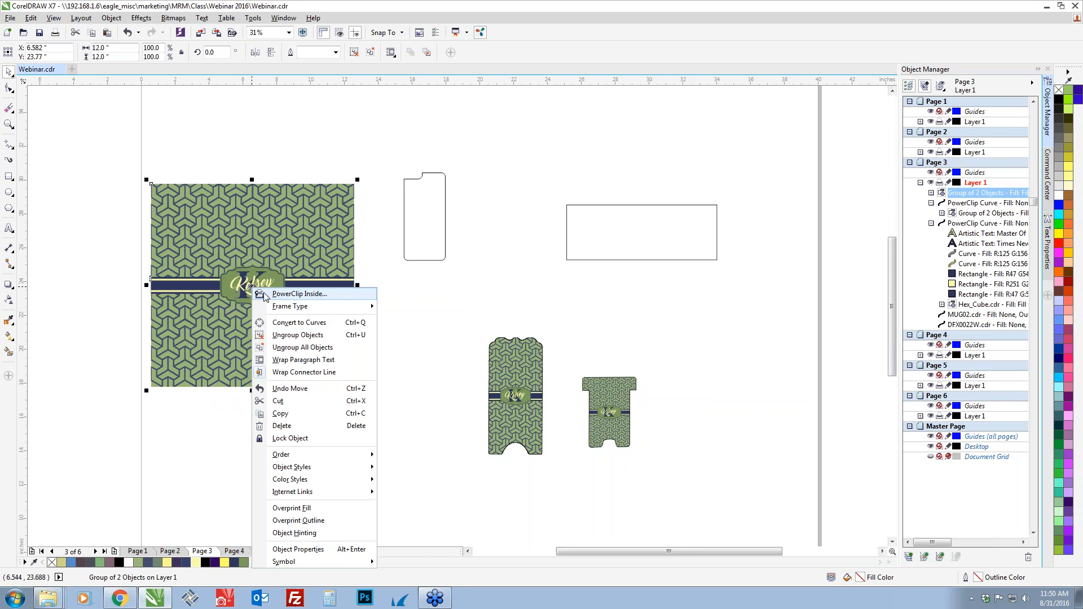
pyautogui.click(271, 292)
pyautogui.click(443, 245)
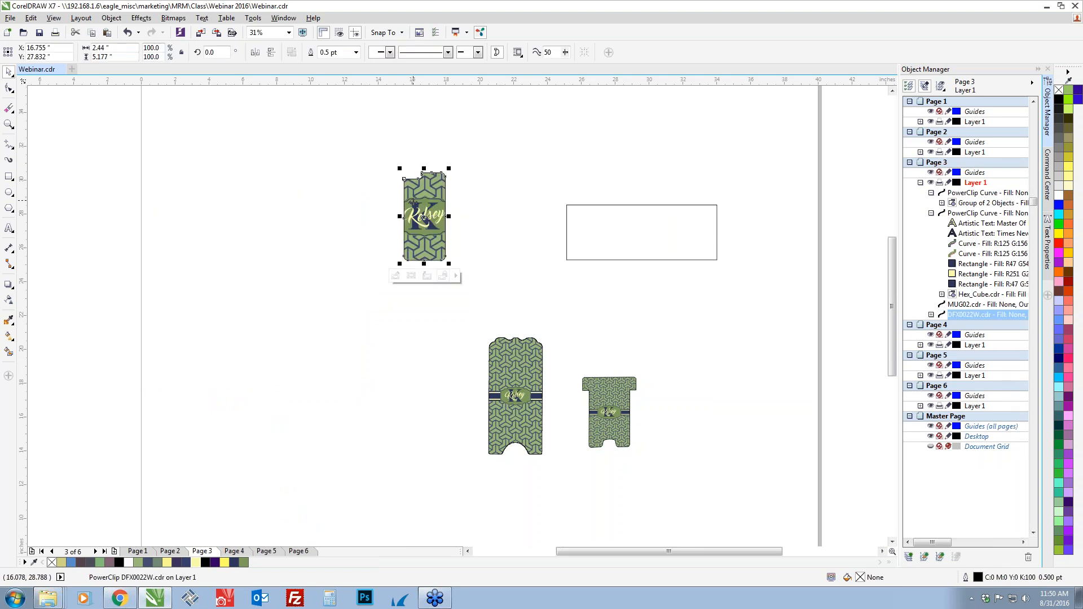
# Edit the DFX0022W PowerClip, scale the design from its center to about 5.42 inches square, and ungroup the name band from the pattern
pyautogui.click(395, 276)
pyautogui.click(355, 311)
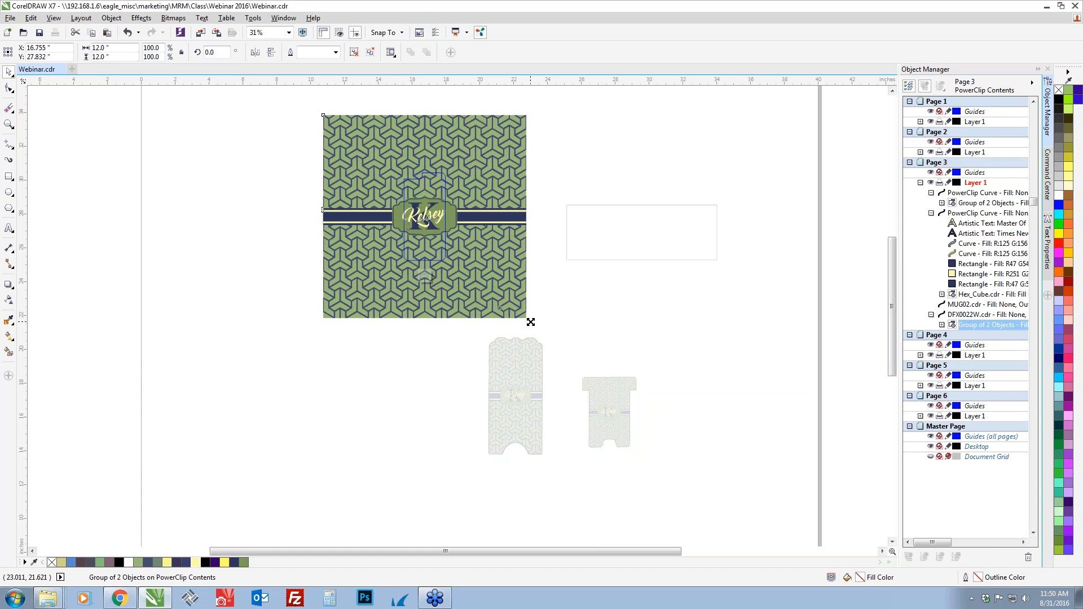
pyautogui.moveTo(530, 323); pyautogui.dragTo(475, 268)
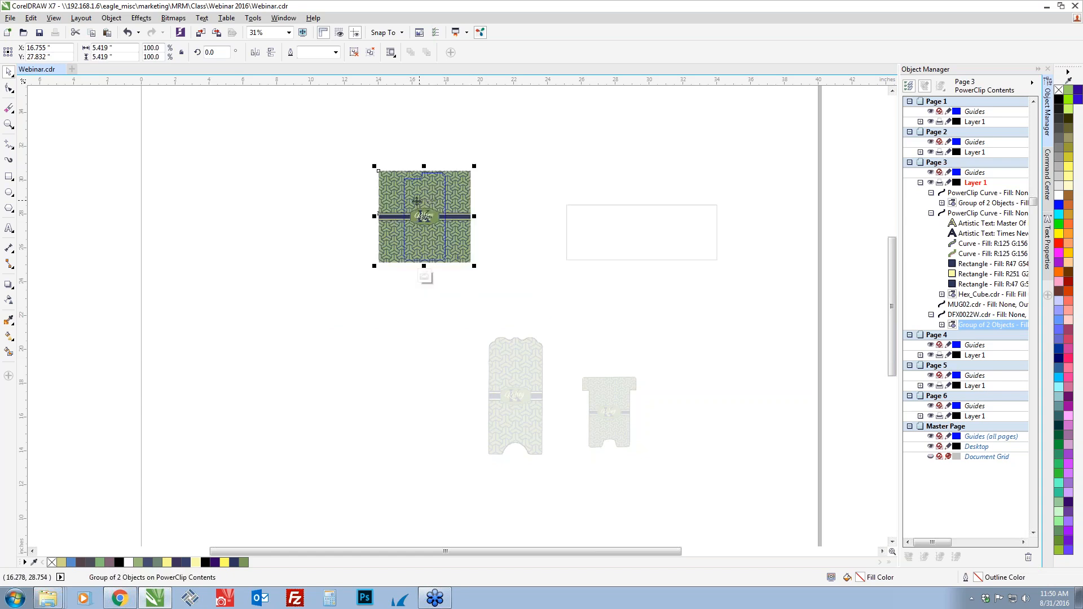
pyautogui.hotkey('ctrl', 'z')
pyautogui.scroll(1, 426, 204)
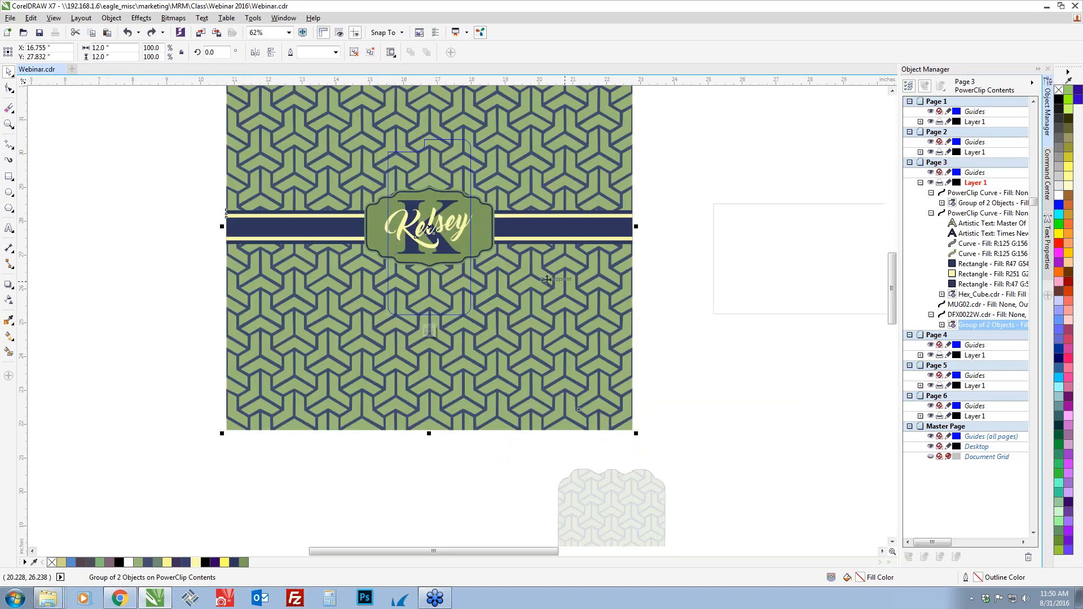
pyautogui.moveTo(545, 279); pyautogui.dragTo(500, 325)
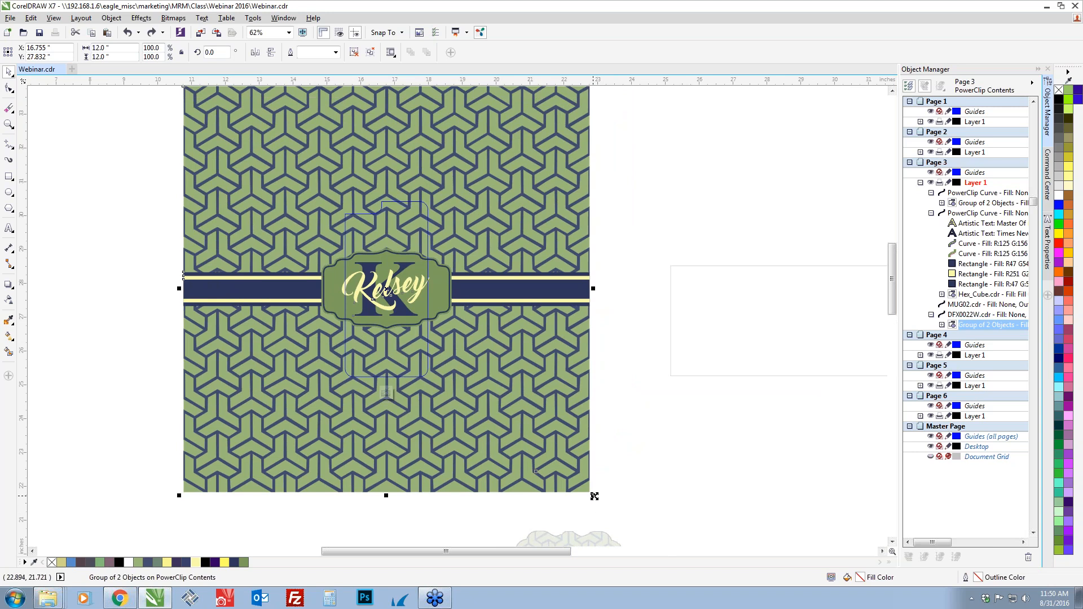
pyautogui.moveTo(592, 495); pyautogui.dragTo(486, 443)
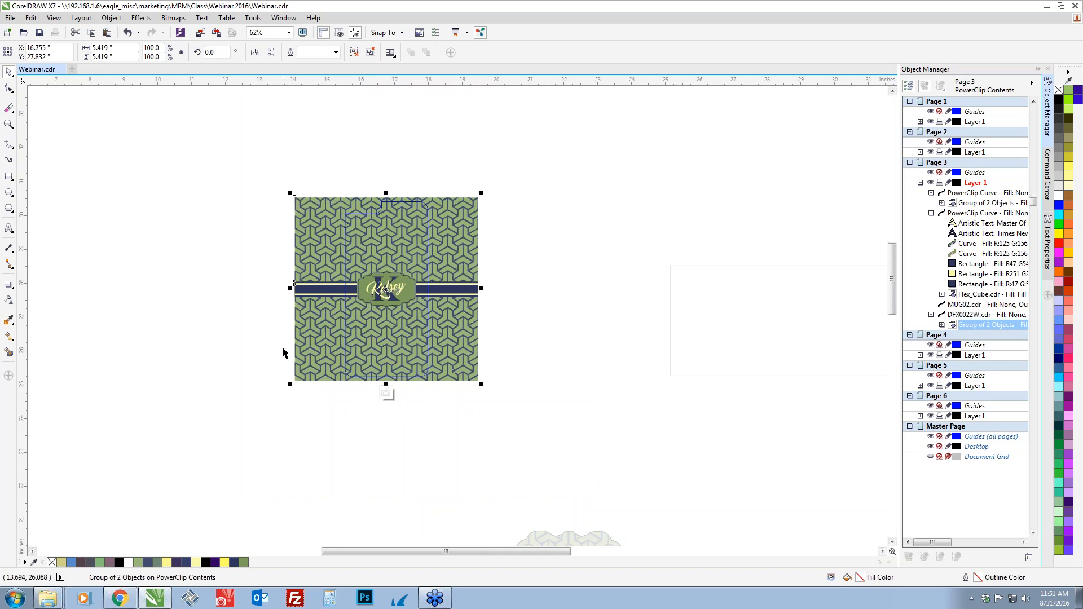
pyautogui.hotkey('ctrl', 'u')
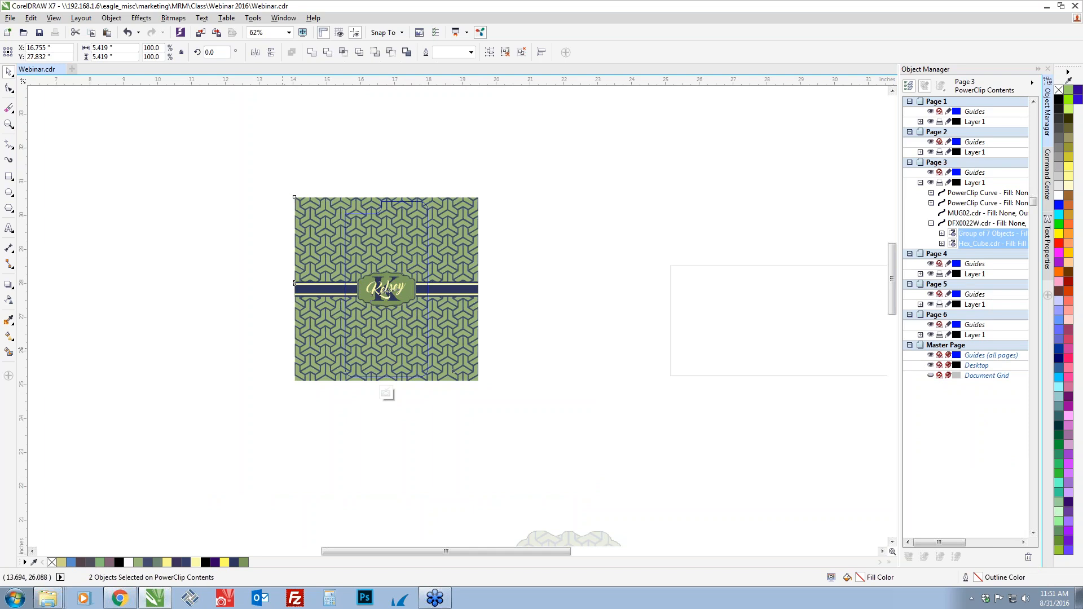
# Scale the name band inside the DFX0022W PowerClip from its center to about 4.26 inches wide and finish editing the contents
pyautogui.click(327, 285)
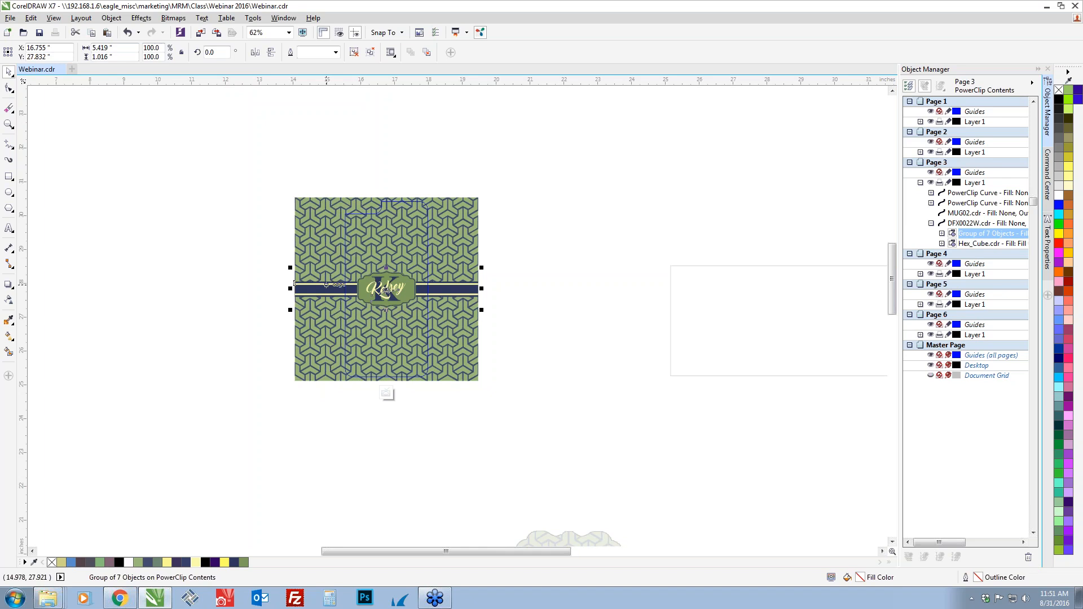
pyautogui.scroll(1, 340, 277)
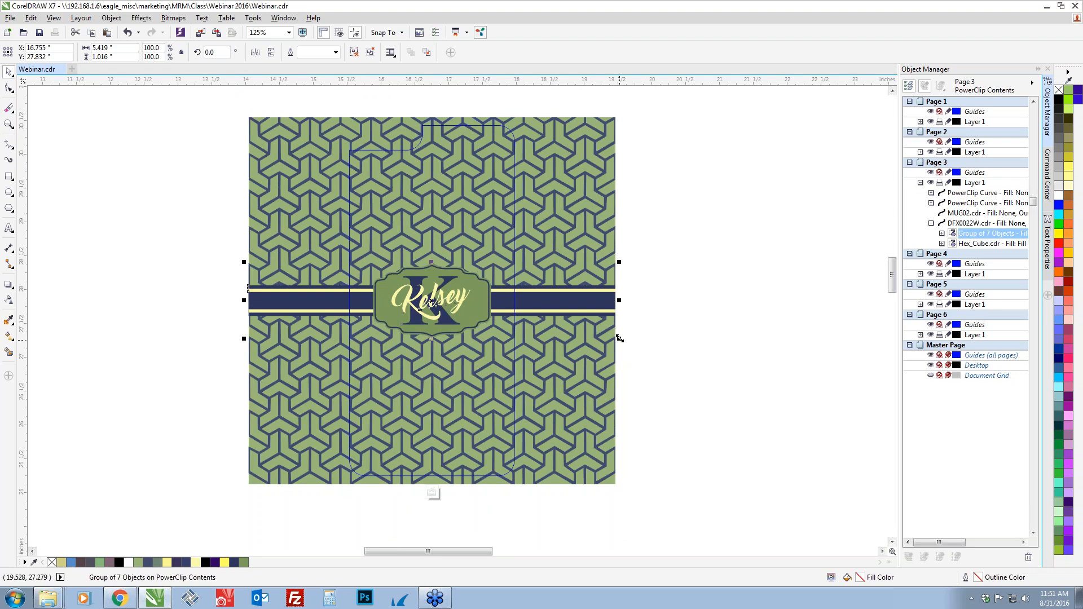
pyautogui.moveTo(618, 338); pyautogui.dragTo(591, 337)
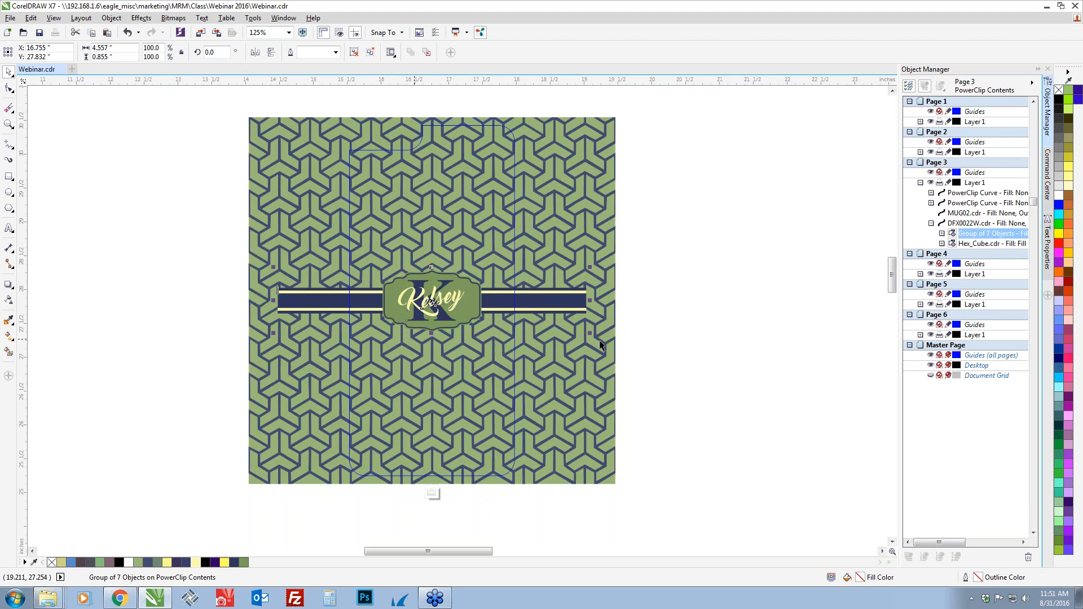
pyautogui.moveTo(590, 333); pyautogui.dragTo(580, 333)
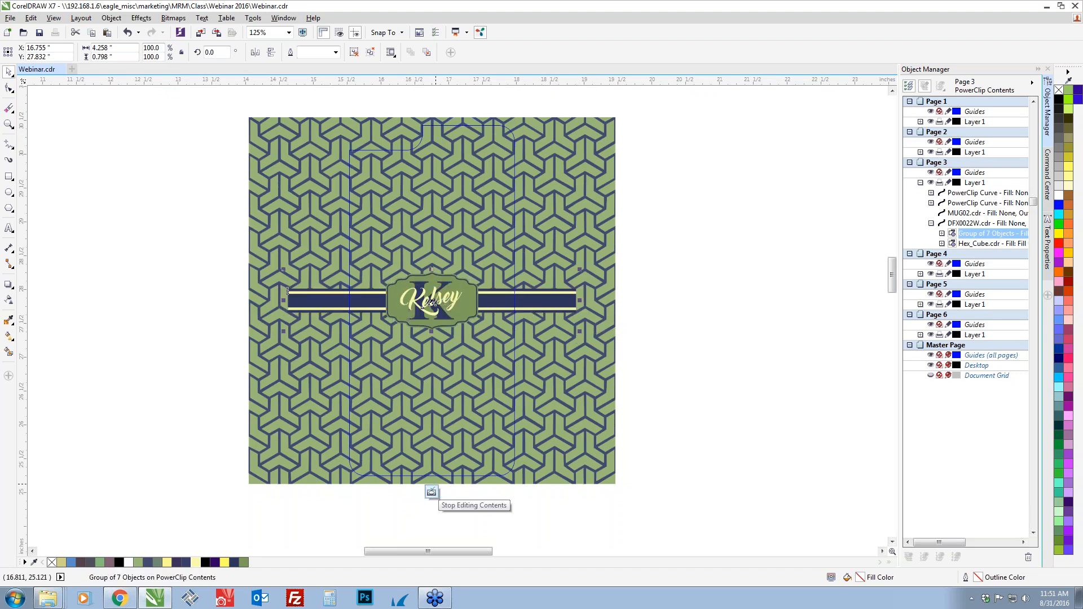
pyautogui.click(432, 492)
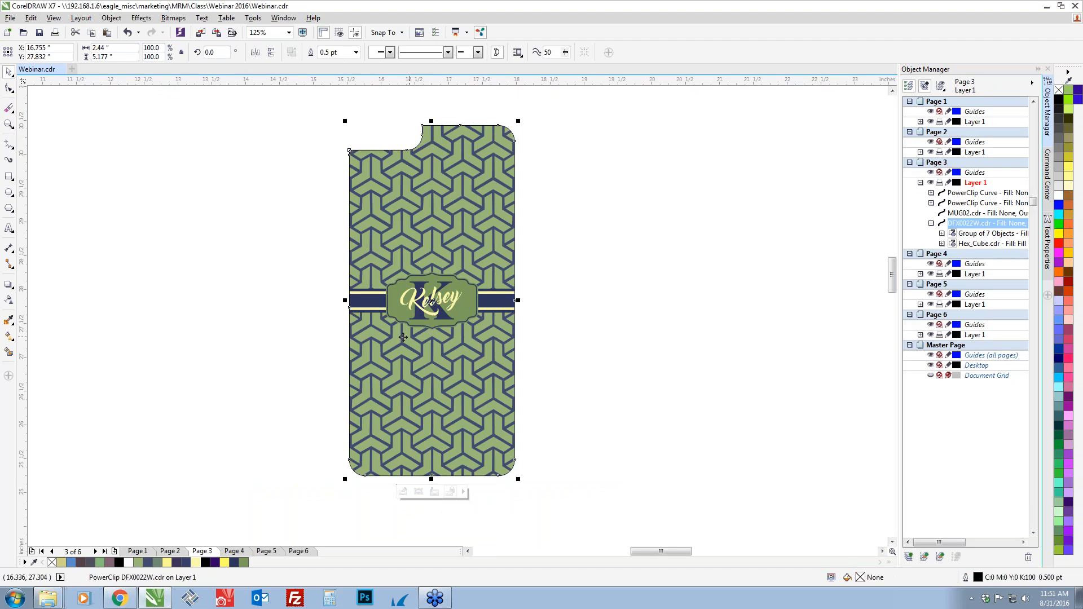
# Move the filled DFX0022W shape down beside the larger phone stand piece, and shift the empty MUG02 rectangle up and to the left
pyautogui.click(584, 367)
pyautogui.scroll(-1, 585, 366)
pyautogui.scroll(-1, 587, 366)
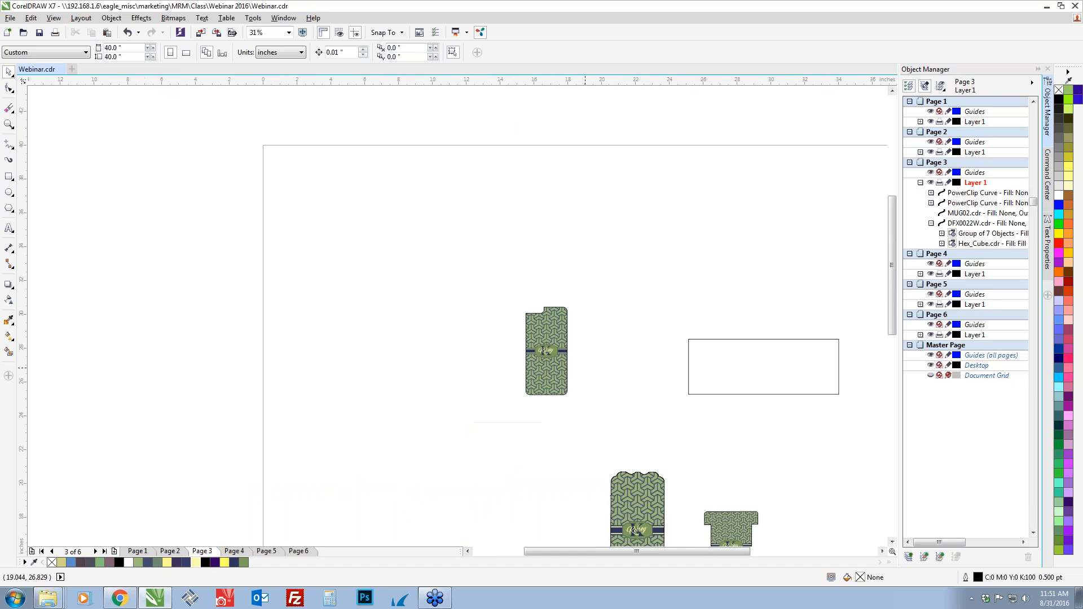
pyautogui.moveTo(503, 277); pyautogui.dragTo(594, 420)
pyautogui.moveTo(543, 353); pyautogui.dragTo(557, 515)
pyautogui.moveTo(738, 356); pyautogui.dragTo(605, 255)
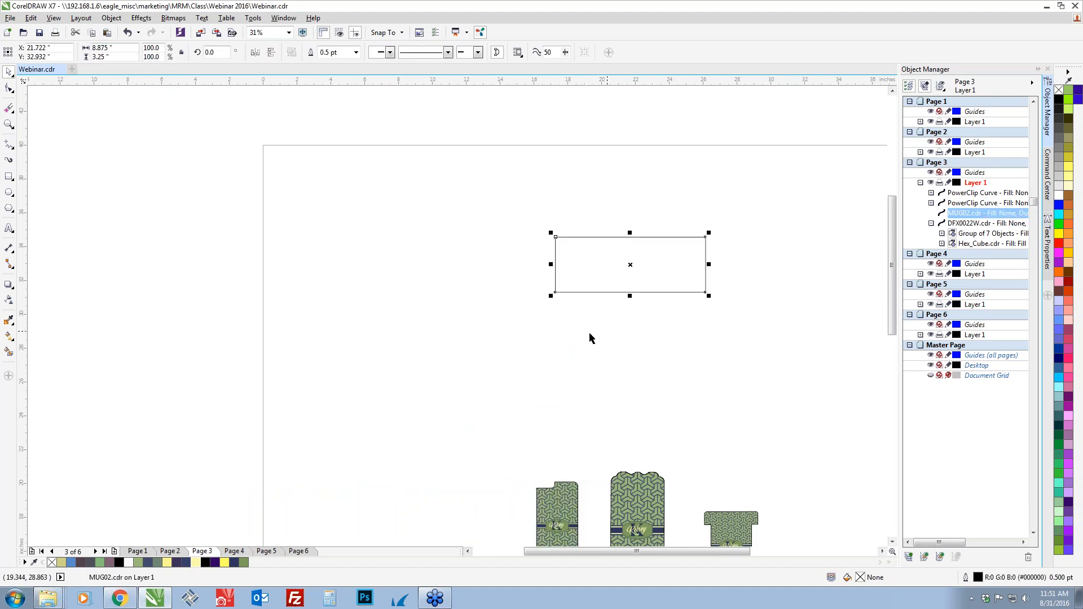
# Paste another copy of the grouped design, place it left of the MUG02 rectangle, and PowerClip it inside that rectangle
pyautogui.hotkey('ctrl', 'v')
pyautogui.moveTo(477, 451); pyautogui.dragTo(391, 304)
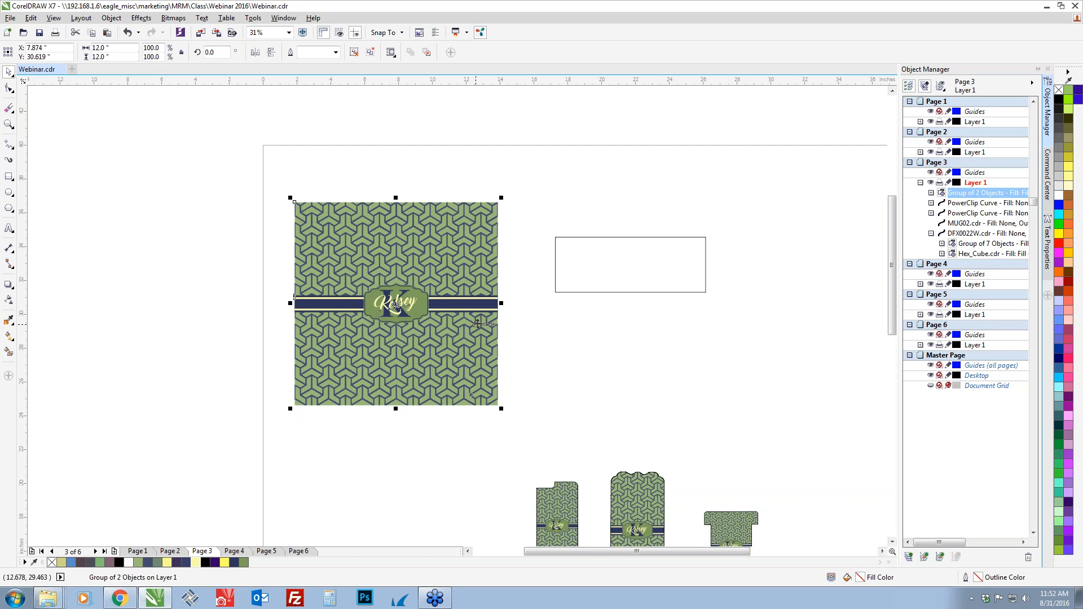
pyautogui.moveTo(421, 286); pyautogui.dragTo(370, 250)
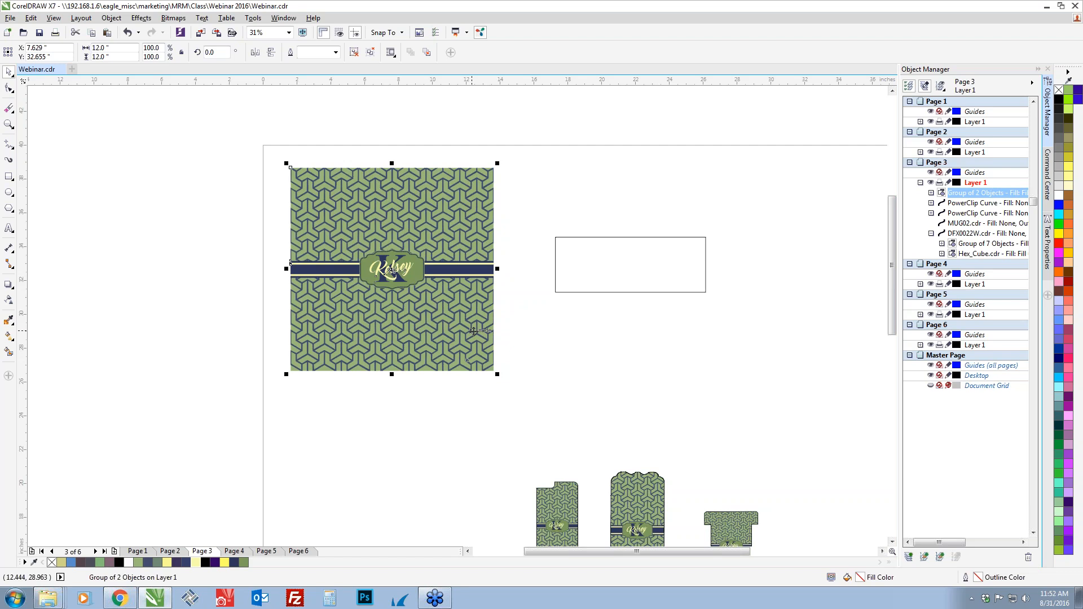
pyautogui.rightClick(413, 334)
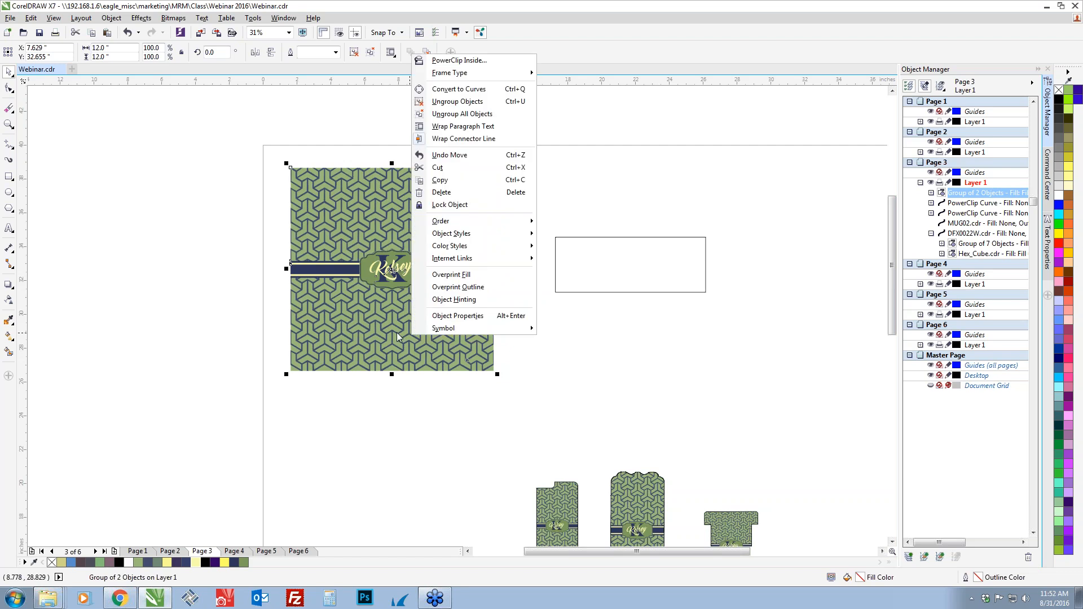
pyautogui.click(433, 60)
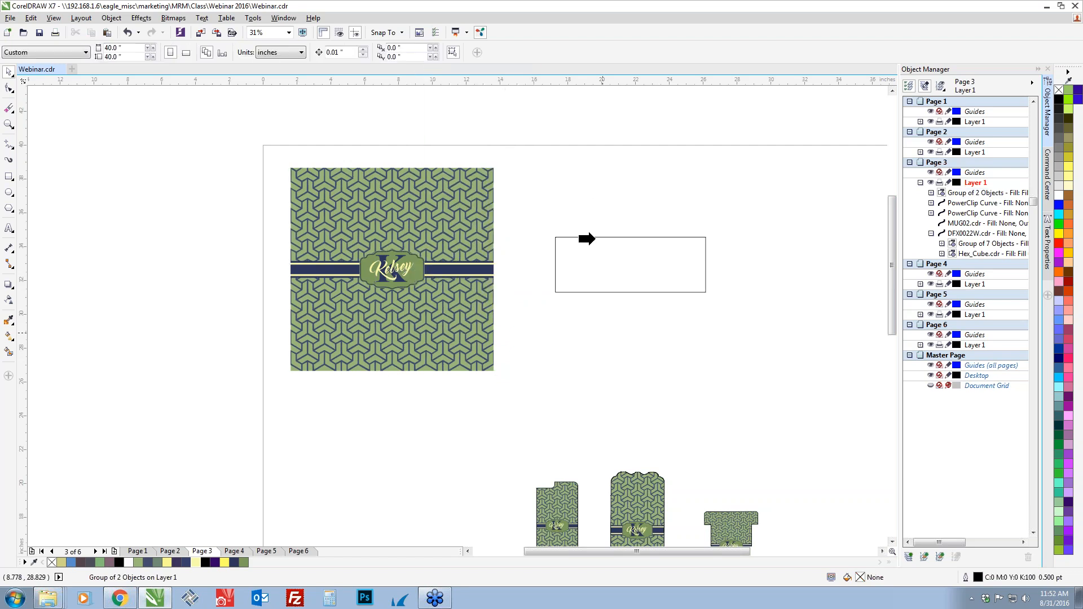
pyautogui.click(596, 236)
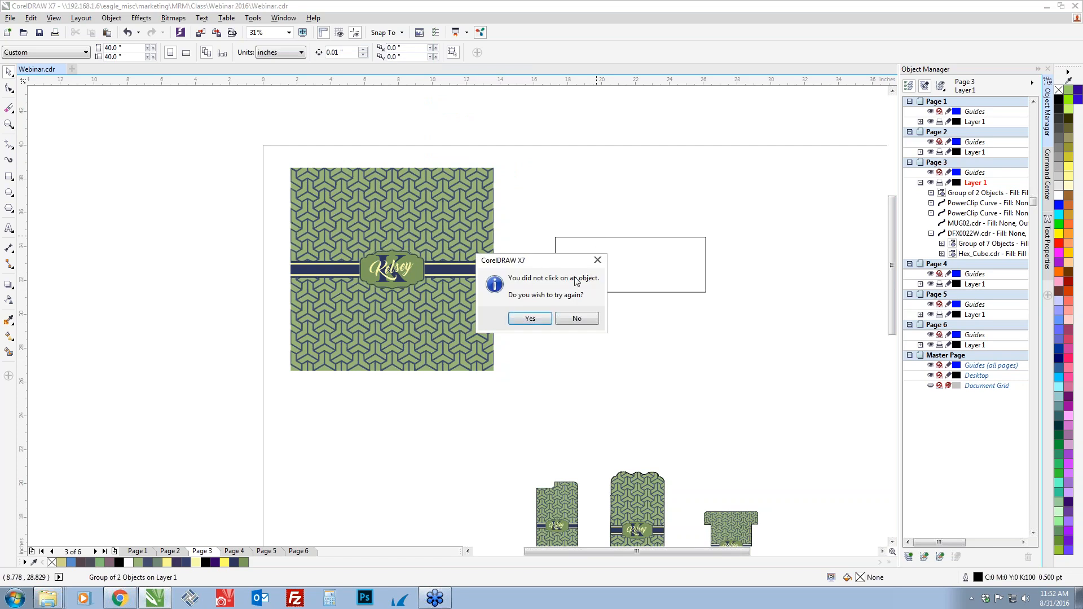
pyautogui.click(531, 319)
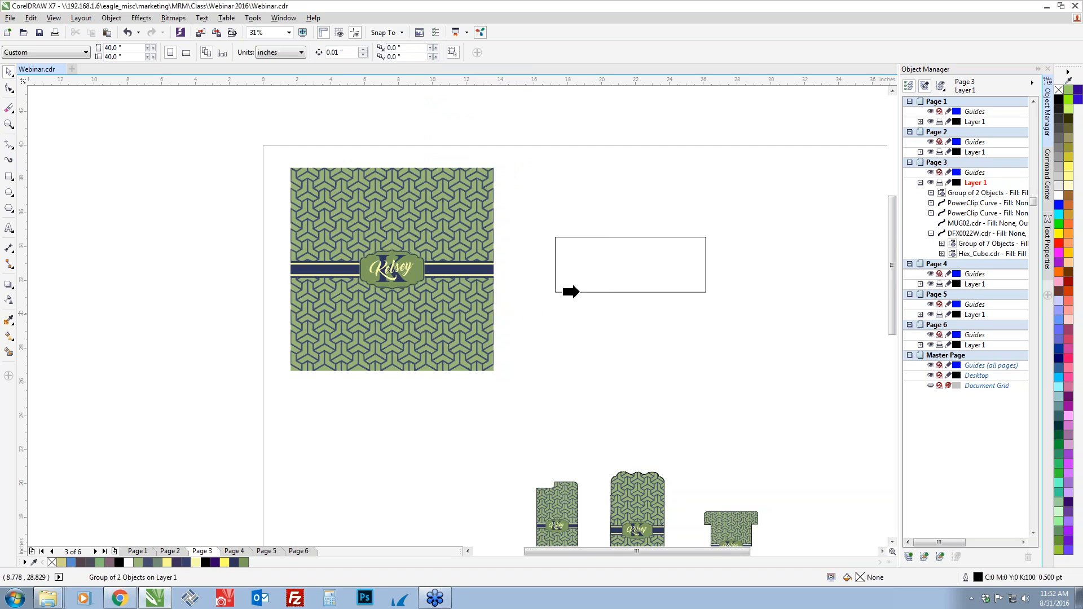
pyautogui.click(578, 292)
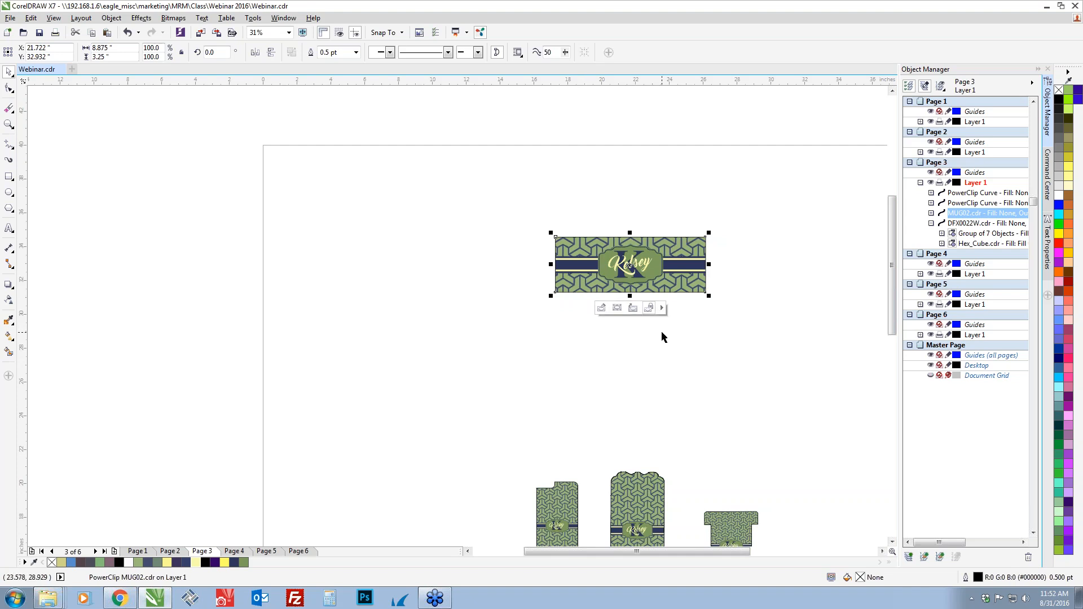
# Edit the MUG02 PowerClip, scale the design from its center to about 9.44 inches square, and finish editing
pyautogui.click(601, 309)
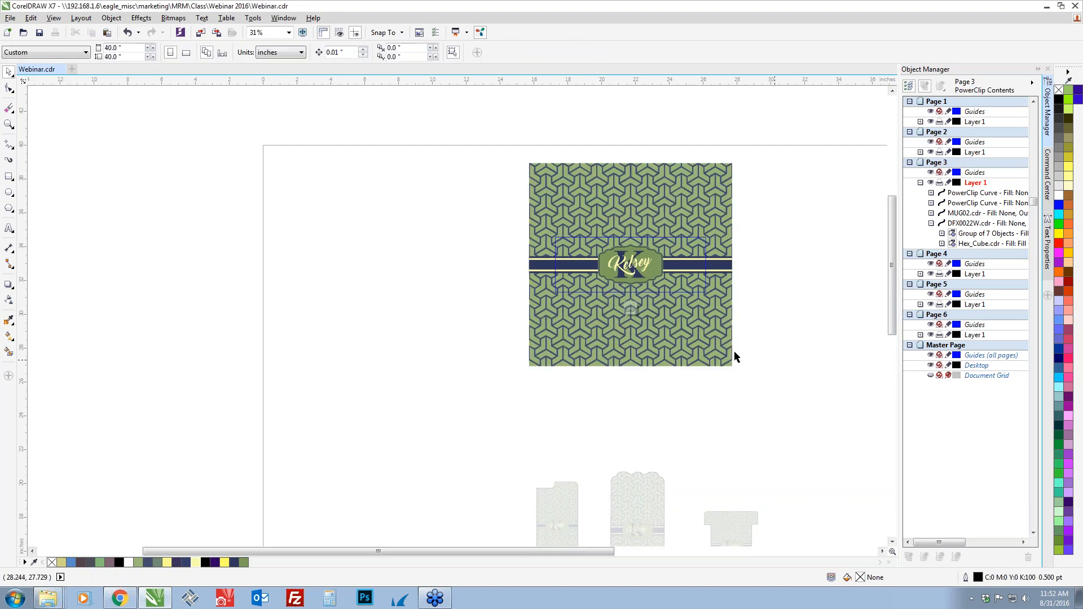
pyautogui.click(720, 354)
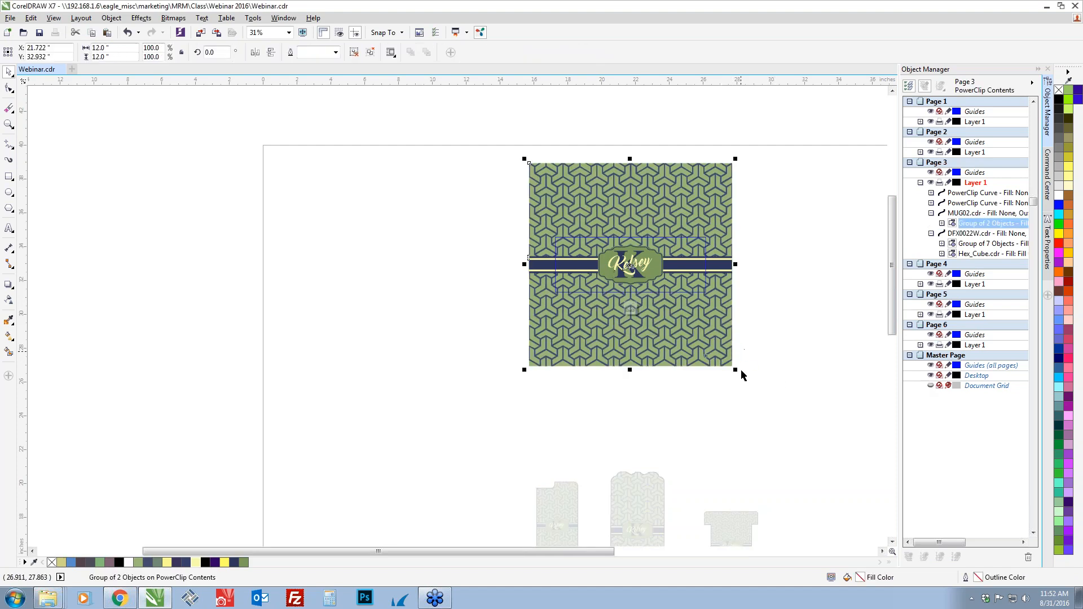
pyautogui.moveTo(735, 369); pyautogui.dragTo(716, 365)
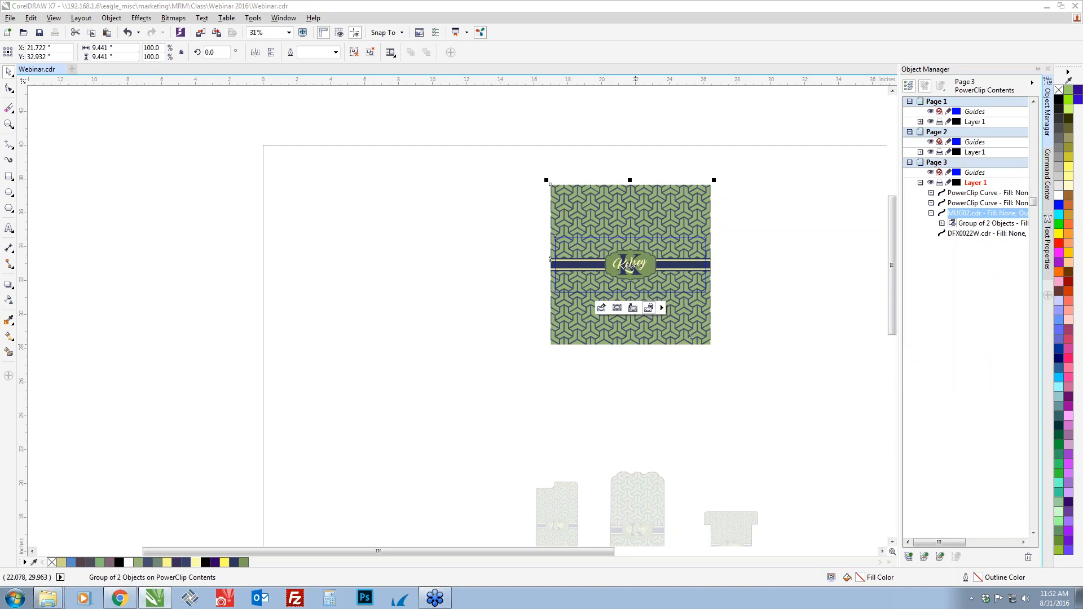
pyautogui.click(629, 308)
# Line up the finished pieces by moving MUG02 left of the DFX0022W shape and the smaller stand piece closer to the larger one
pyautogui.moveTo(516, 185); pyautogui.dragTo(423, 513)
pyautogui.moveTo(576, 476); pyautogui.dragTo(540, 300)
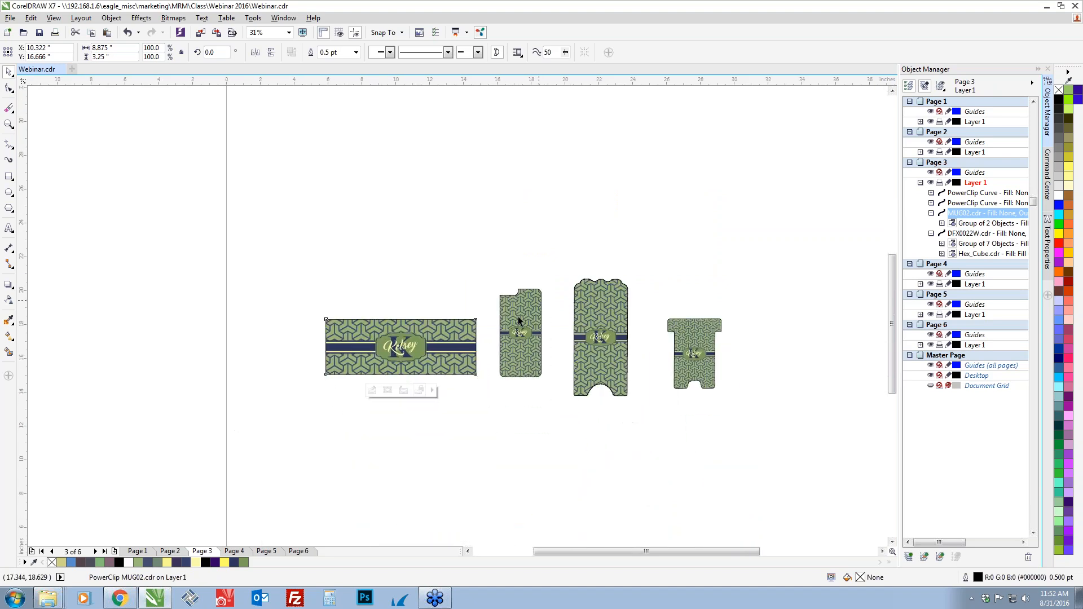
pyautogui.scroll(1, 490, 347)
pyautogui.moveTo(471, 451); pyautogui.dragTo(394, 404)
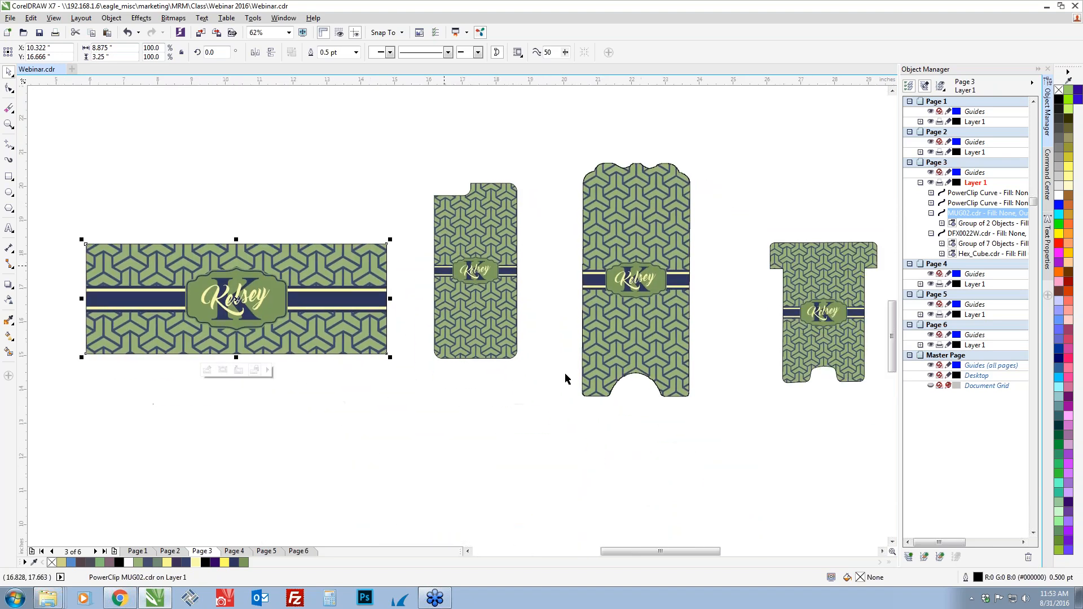
pyautogui.moveTo(597, 452); pyautogui.dragTo(578, 450)
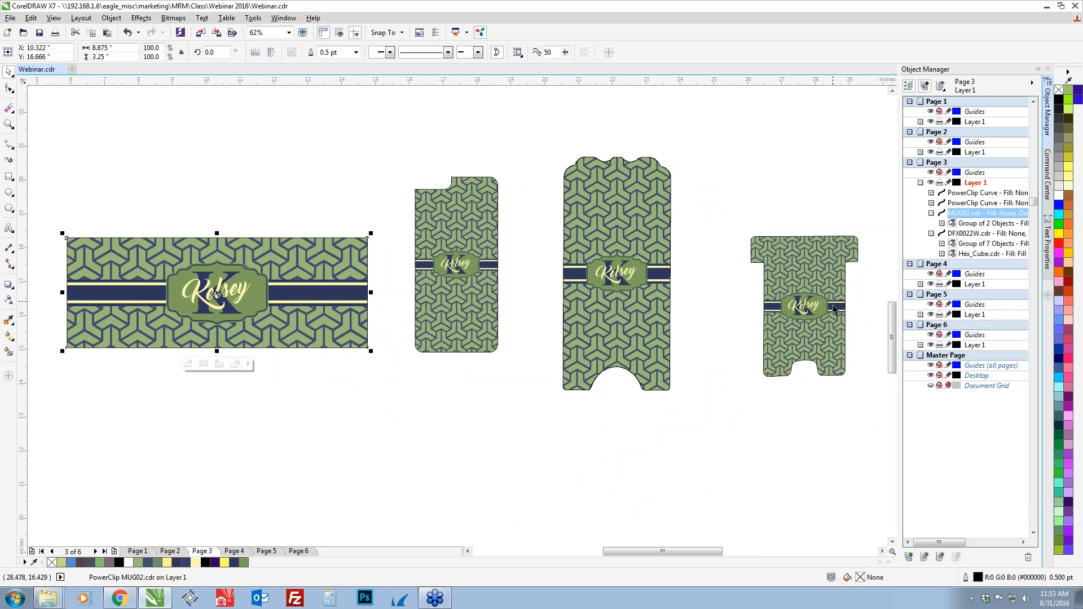
pyautogui.moveTo(730, 209); pyautogui.dragTo(868, 366)
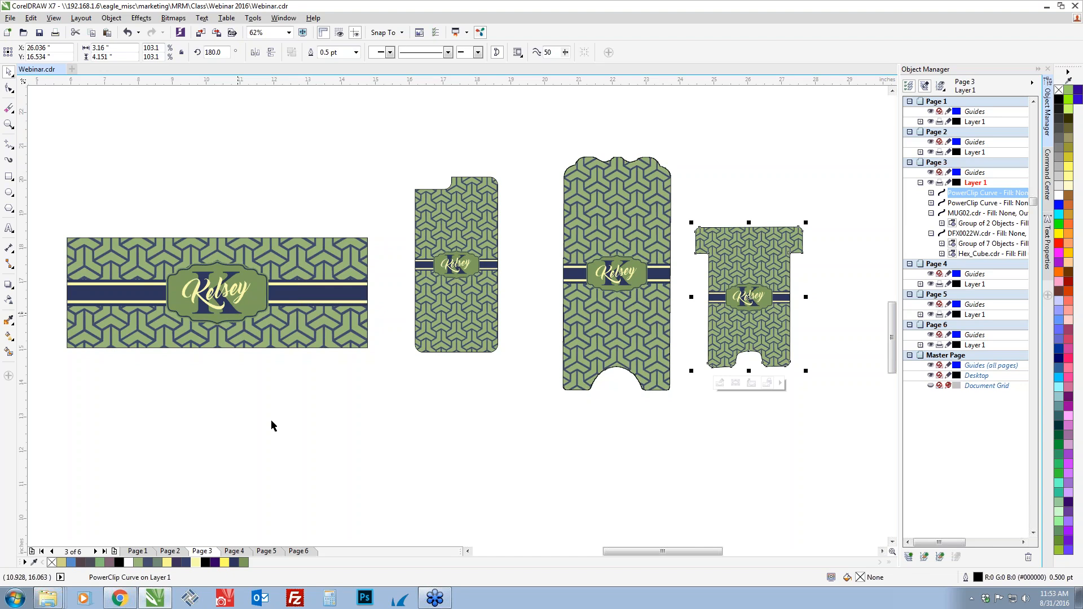
pyautogui.click(272, 465)
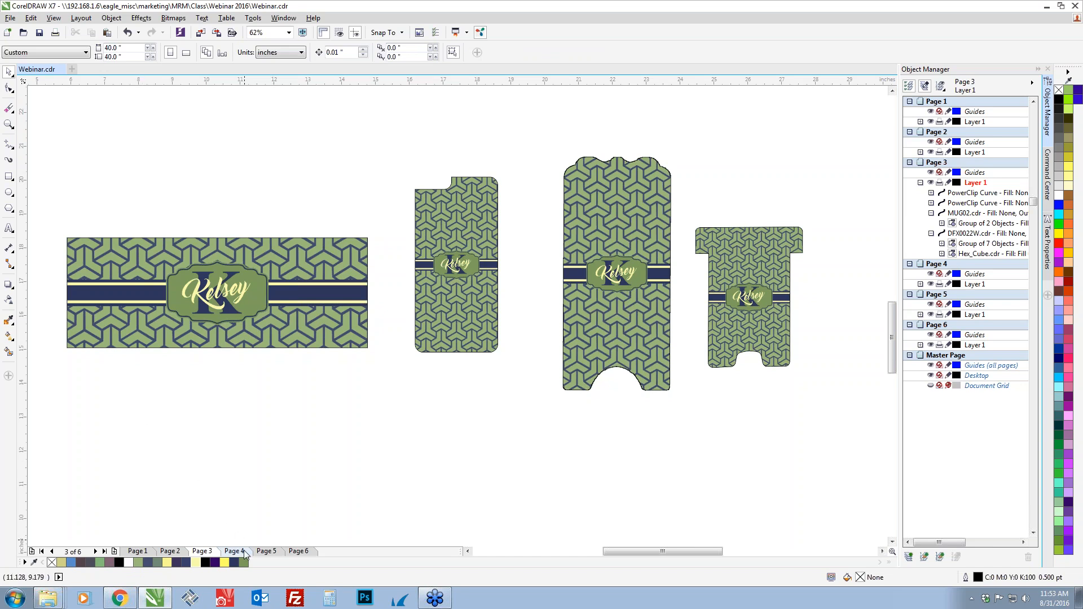
# Go to Page 5, paste the grouped design, and place it to the right of the scalloped U4096 outline
pyautogui.click(267, 551)
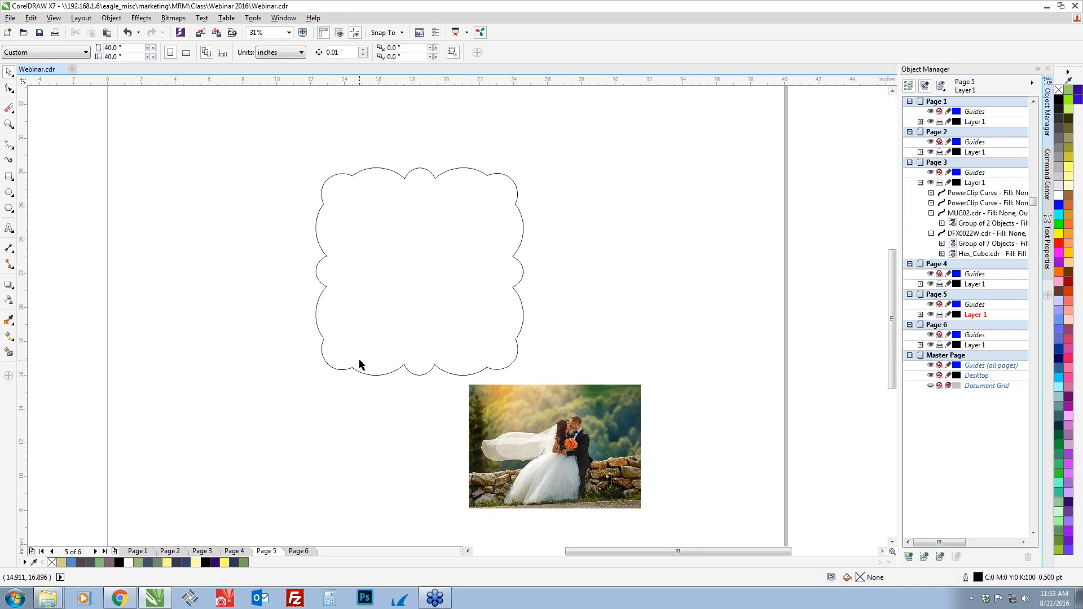
pyautogui.hotkey('ctrl', 'v')
pyautogui.moveTo(323, 283); pyautogui.dragTo(659, 257)
pyautogui.scroll(-2, 671, 332)
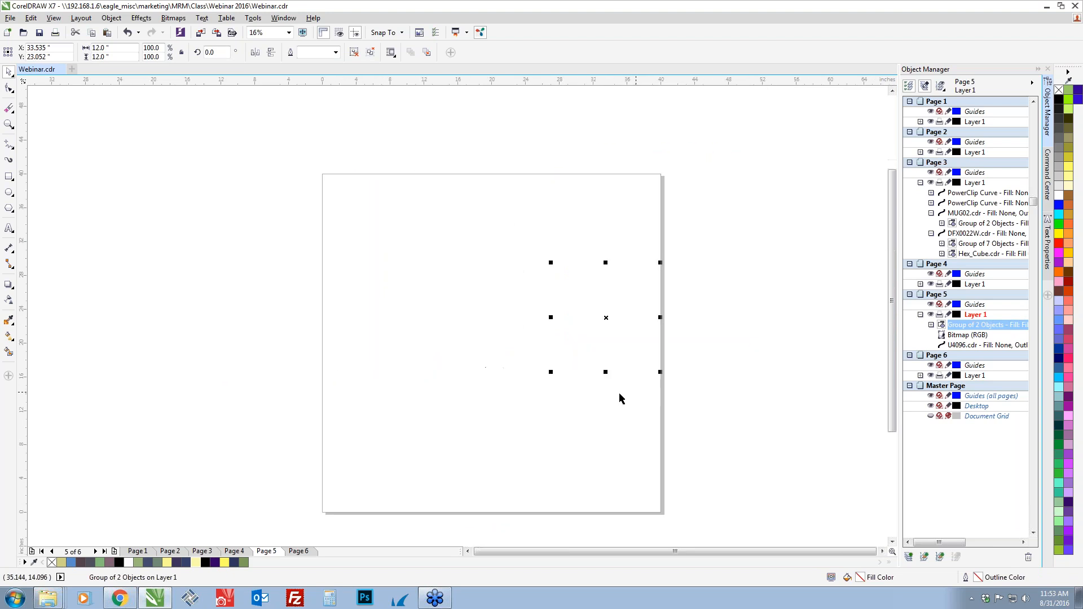
pyautogui.scroll(-1, 572, 440)
pyautogui.scroll(2, 649, 407)
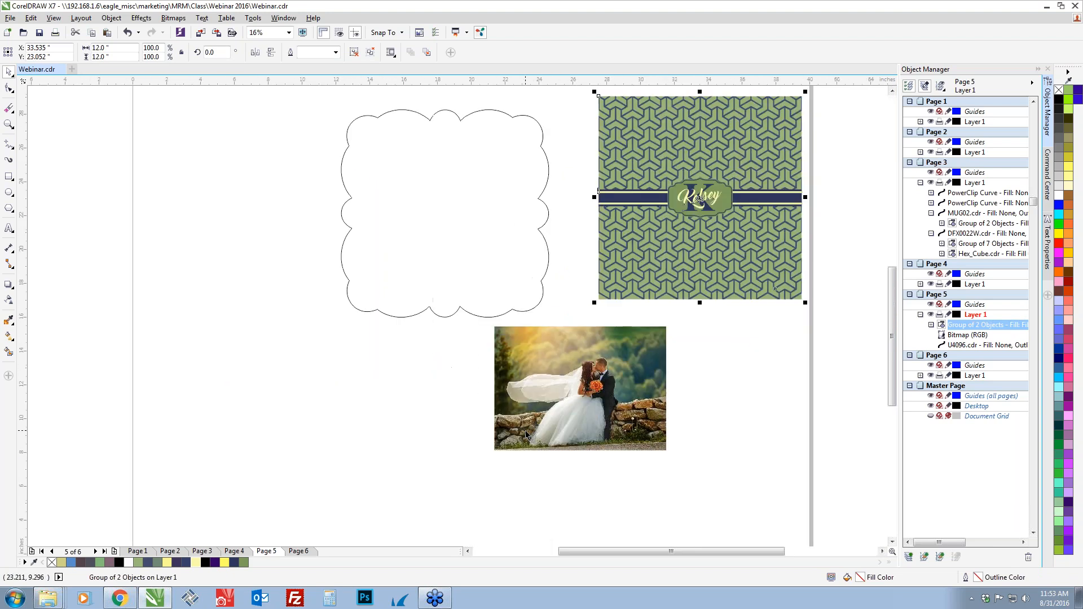
pyautogui.moveTo(744, 381); pyautogui.dragTo(637, 424)
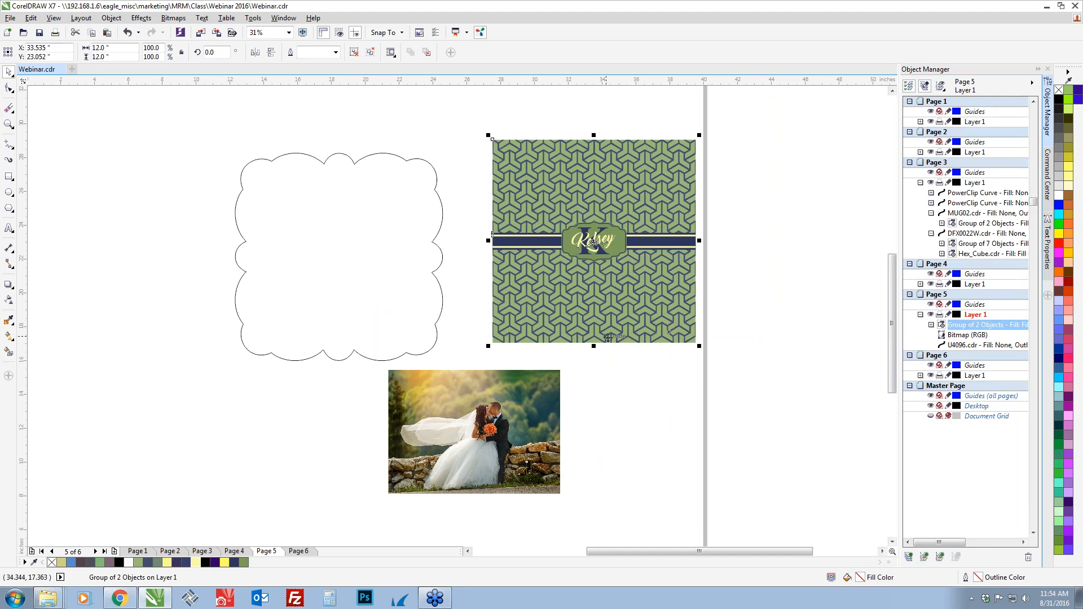
# Ungroup the pasted design into pattern and name band, and ungroup the name band into its separate objects
pyautogui.hotkey('ctrl', 'u')
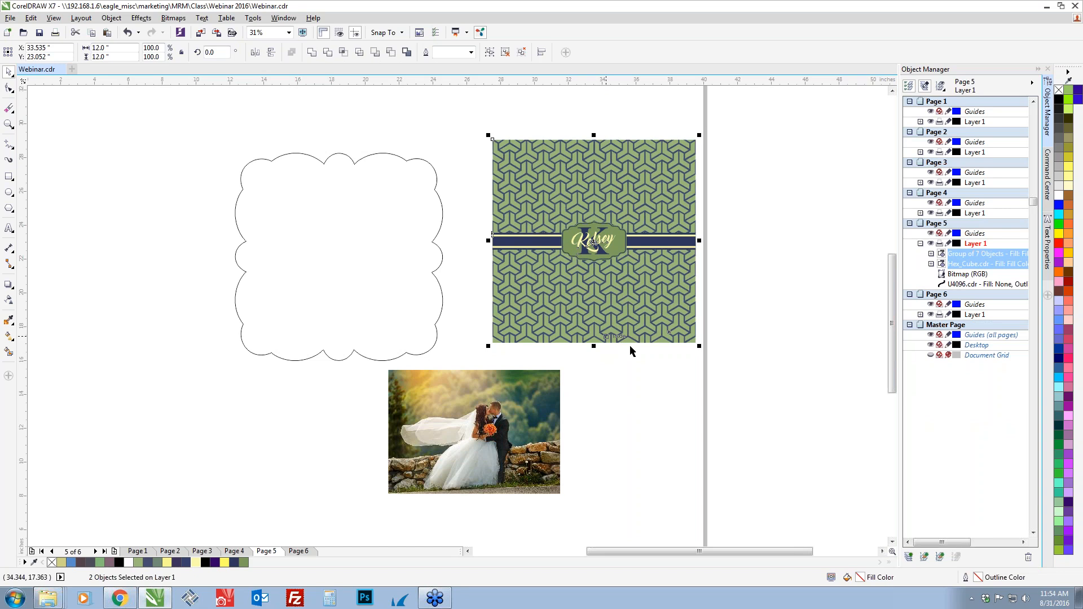
pyautogui.click(622, 258)
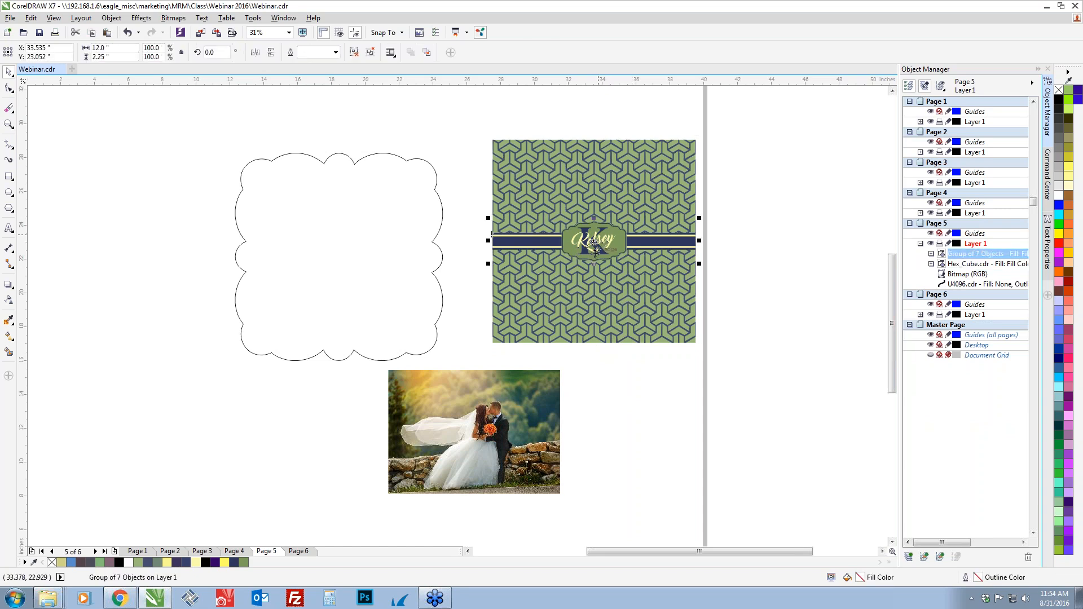
pyautogui.hotkey('ctrl', 'u')
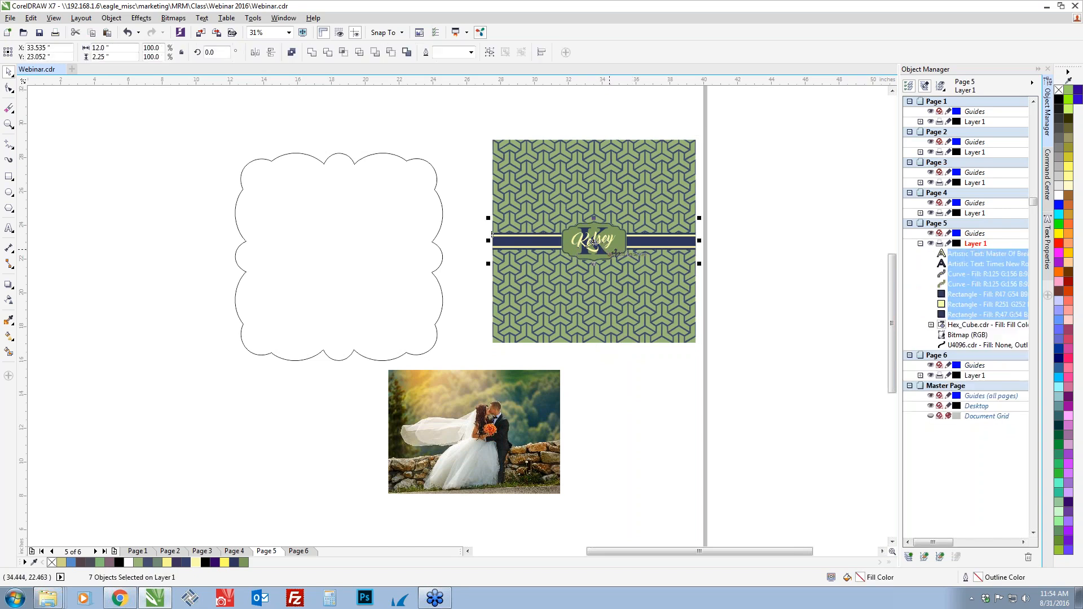
pyautogui.click(725, 269)
# Delete the script name, the large initial K, and the upper dark-outlined frame curve from the name badge
pyautogui.scroll(1, 590, 251)
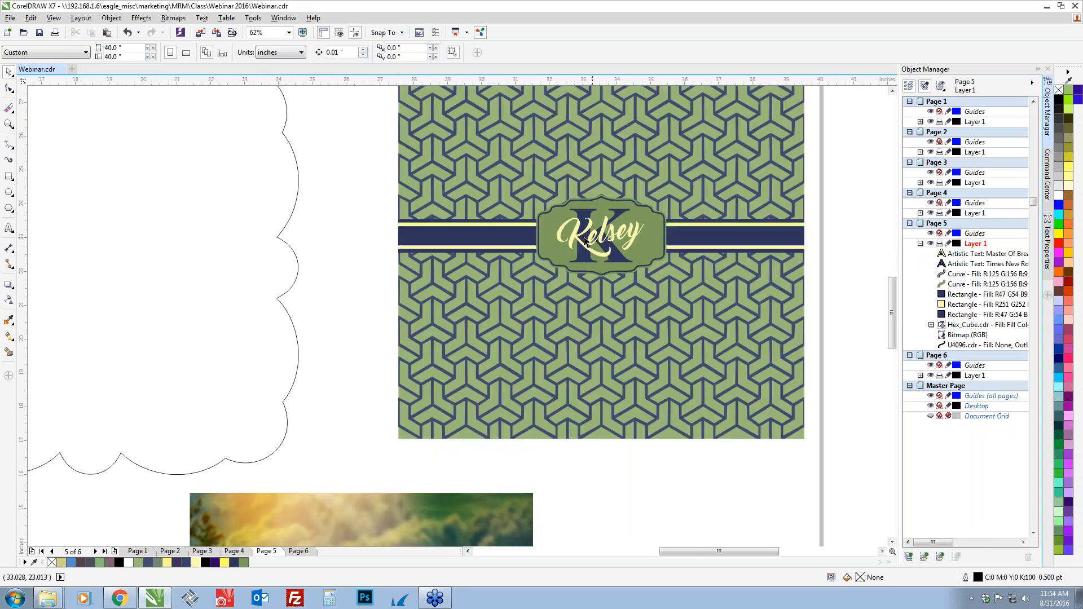
pyautogui.scroll(1, 564, 243)
pyautogui.click(564, 242)
pyautogui.press('Delete')
pyautogui.click(584, 255)
pyautogui.press('Delete')
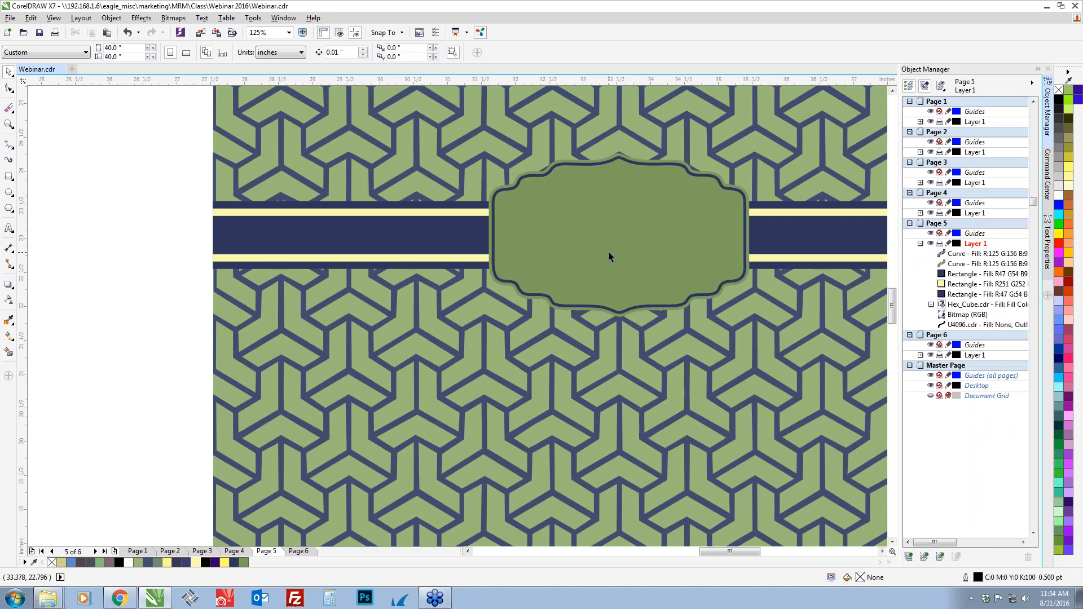
pyautogui.click(607, 254)
pyautogui.press('Delete')
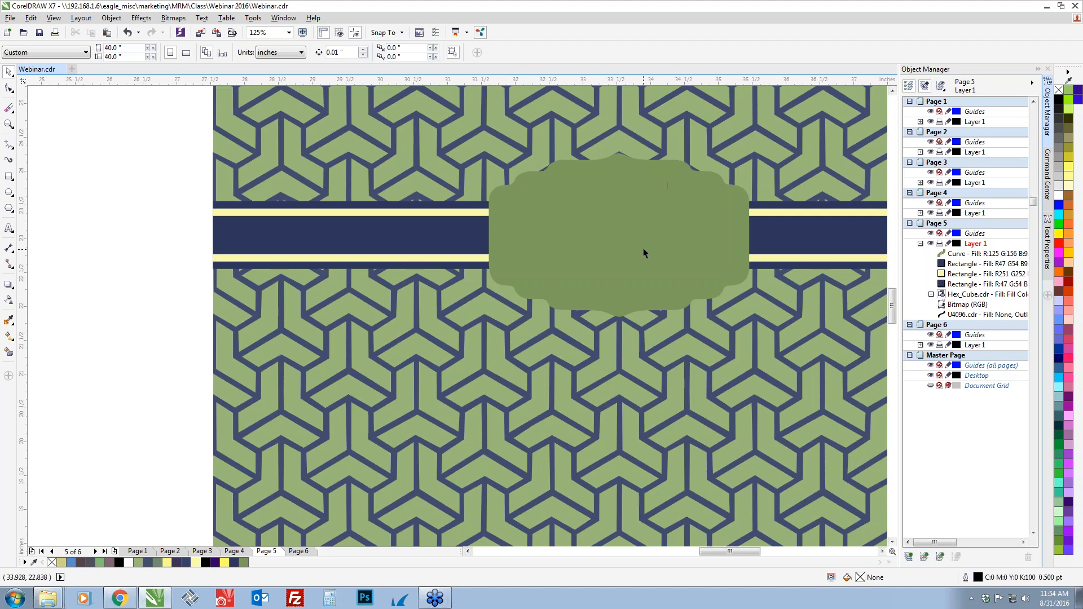
# Scale the remaining green badge shape from its center to about 7.93 by 4.85 inches
pyautogui.click(643, 248)
pyautogui.scroll(-1, 643, 248)
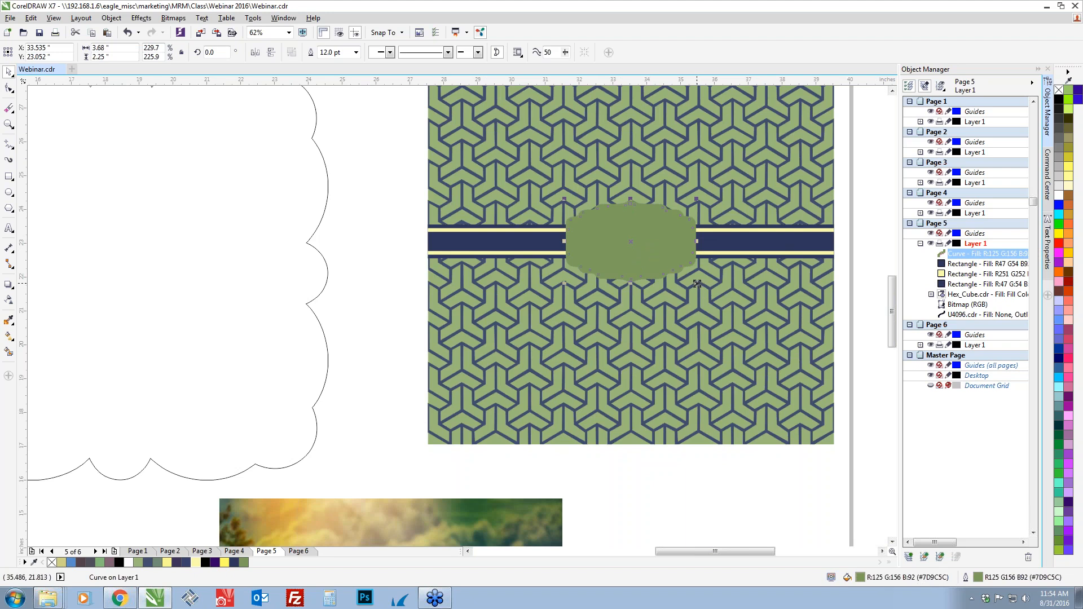
pyautogui.moveTo(698, 286); pyautogui.dragTo(768, 375)
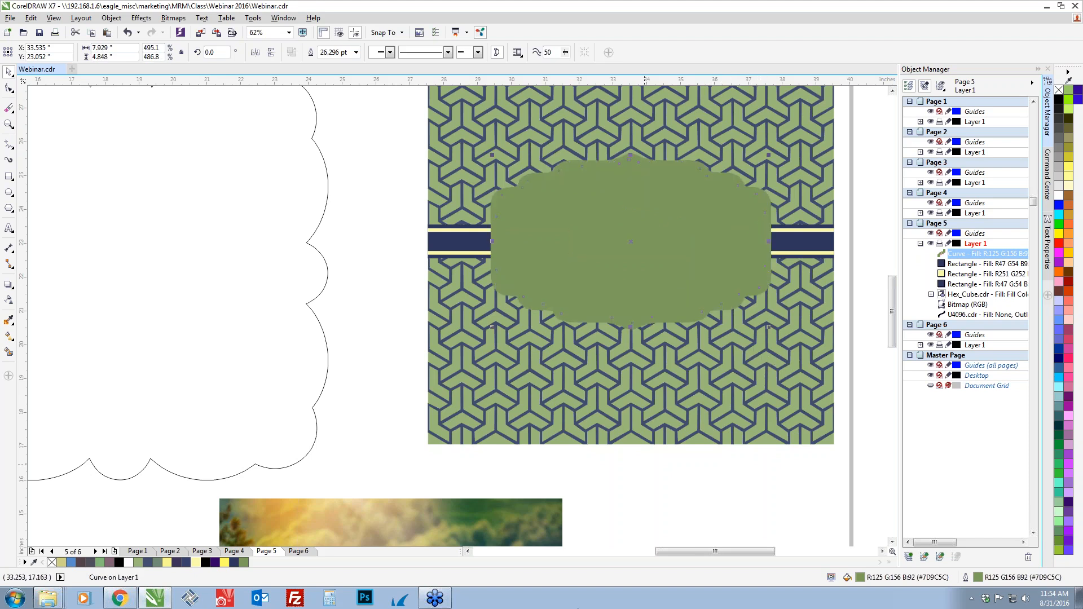
# Move the wedding photo up so it sits against the lower-left corner of the patterned square
pyautogui.scroll(-2, 585, 525)
pyautogui.click(449, 459)
pyautogui.moveTo(449, 459); pyautogui.dragTo(419, 359)
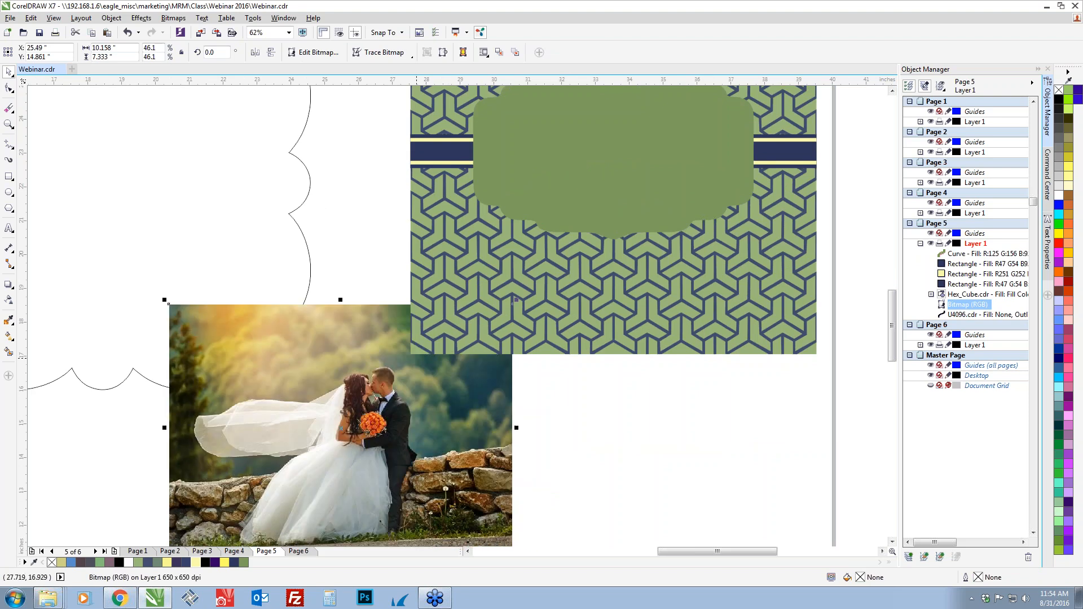
# PowerClip the wedding photo inside the green badge shape on the patterned square
pyautogui.rightClick(404, 451)
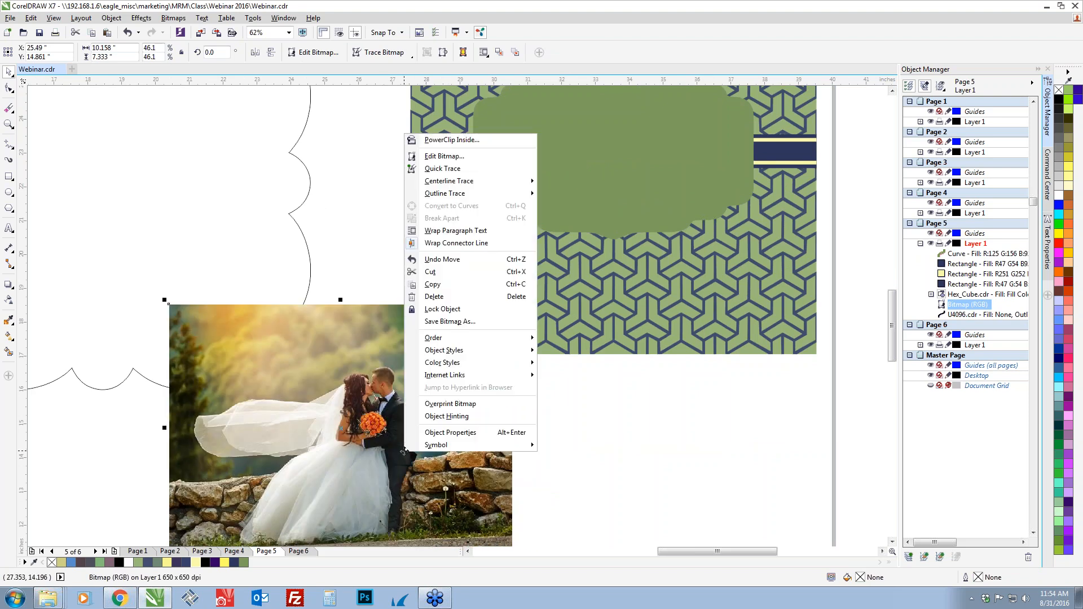
pyautogui.click(435, 140)
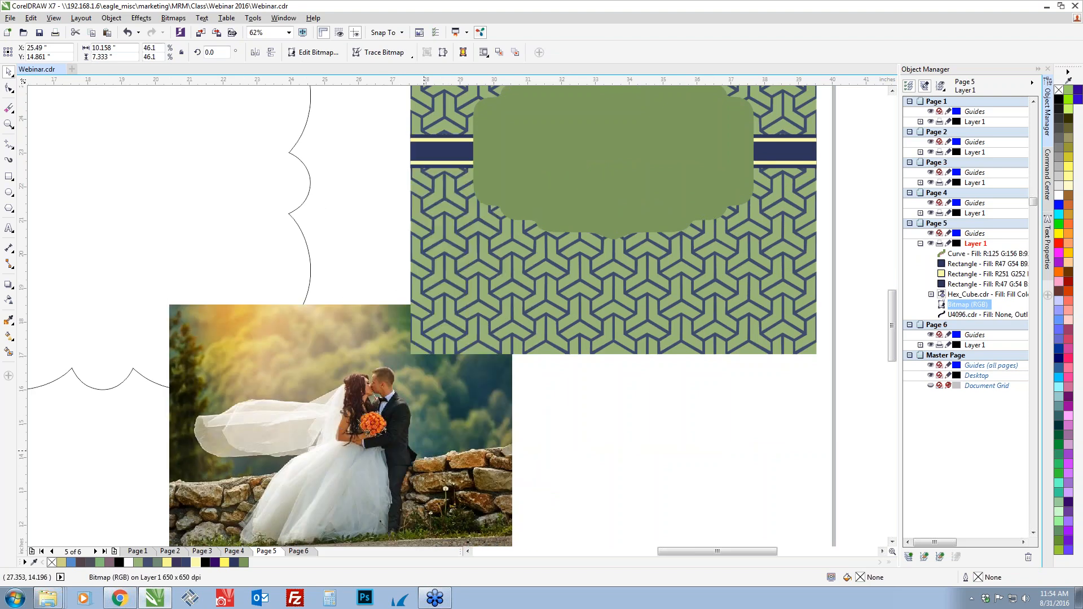
pyautogui.click(589, 231)
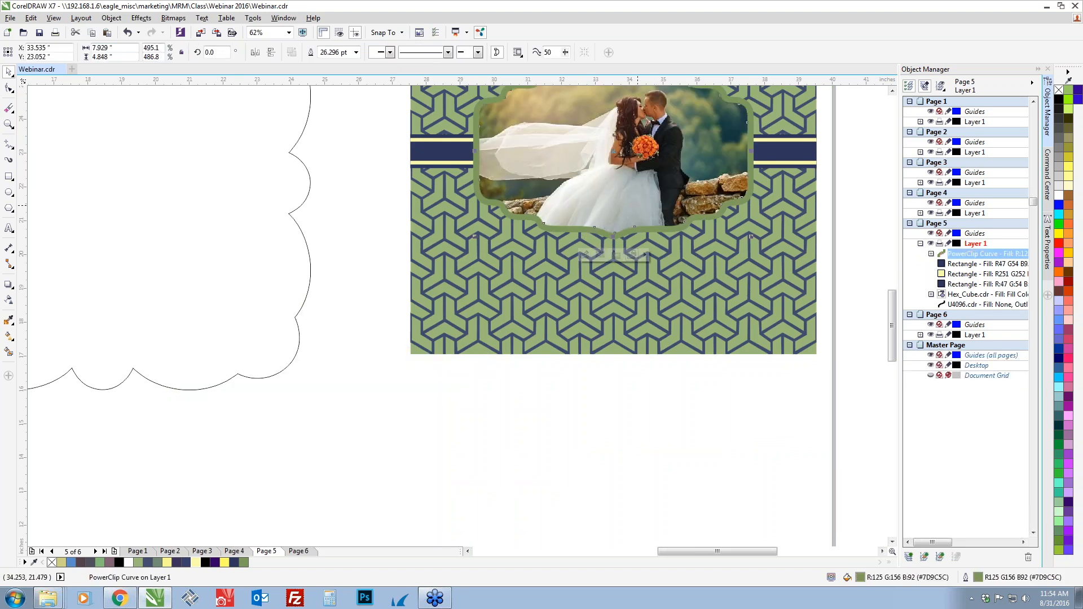
pyautogui.moveTo(635, 212); pyautogui.dragTo(609, 303)
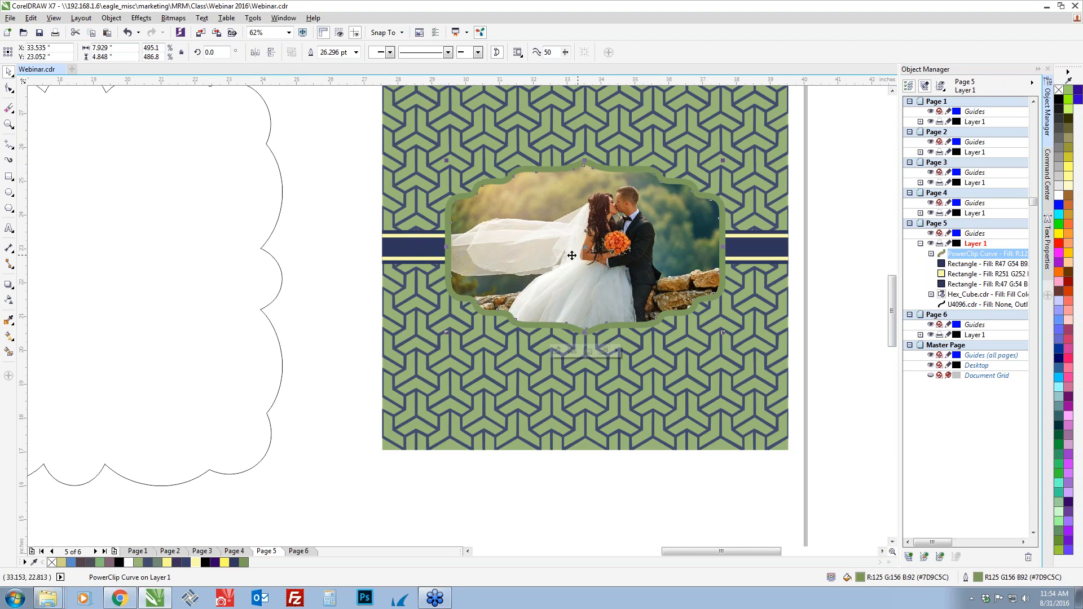
# Edit the badge's PowerClip contents, scaling the wedding photo to about 9.28 by 6.7 inches and shifting it slightly left, and finish editing
pyautogui.click(556, 352)
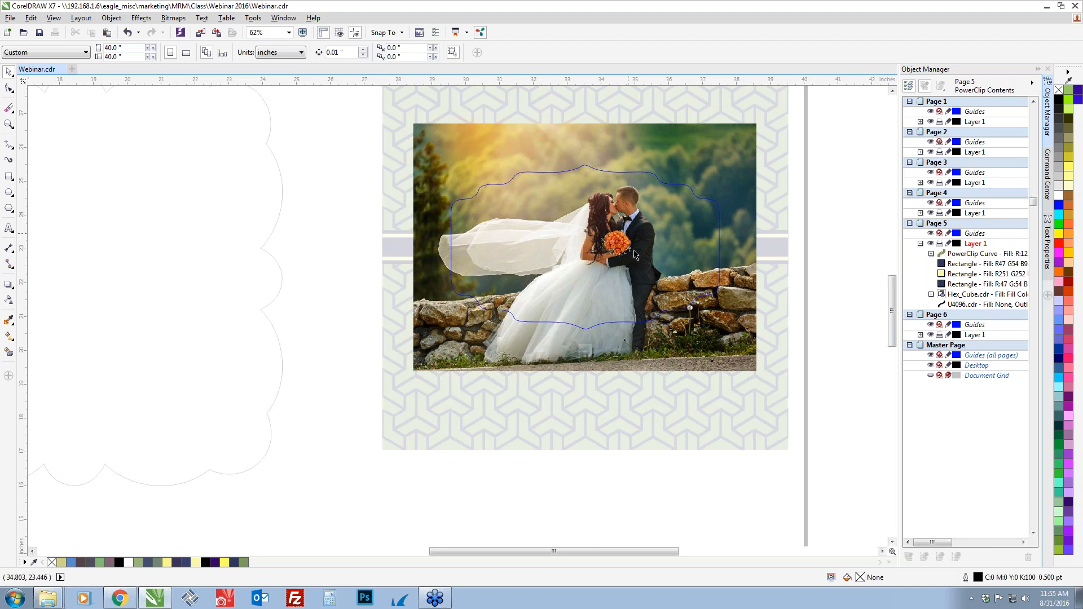
pyautogui.click(675, 347)
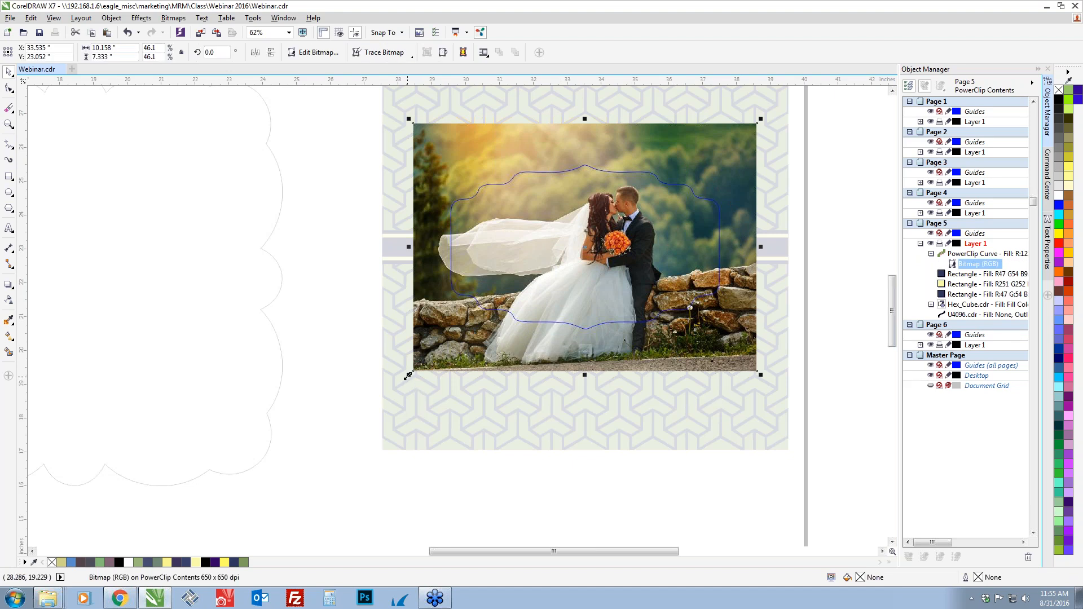
pyautogui.moveTo(409, 375); pyautogui.dragTo(444, 357)
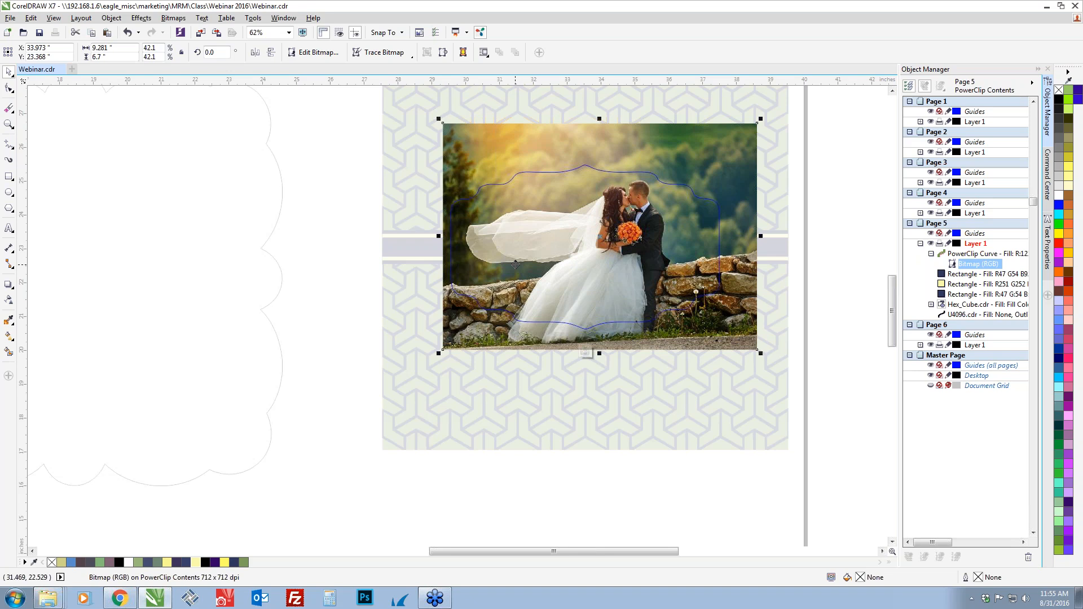
pyautogui.moveTo(744, 269); pyautogui.dragTo(739, 269)
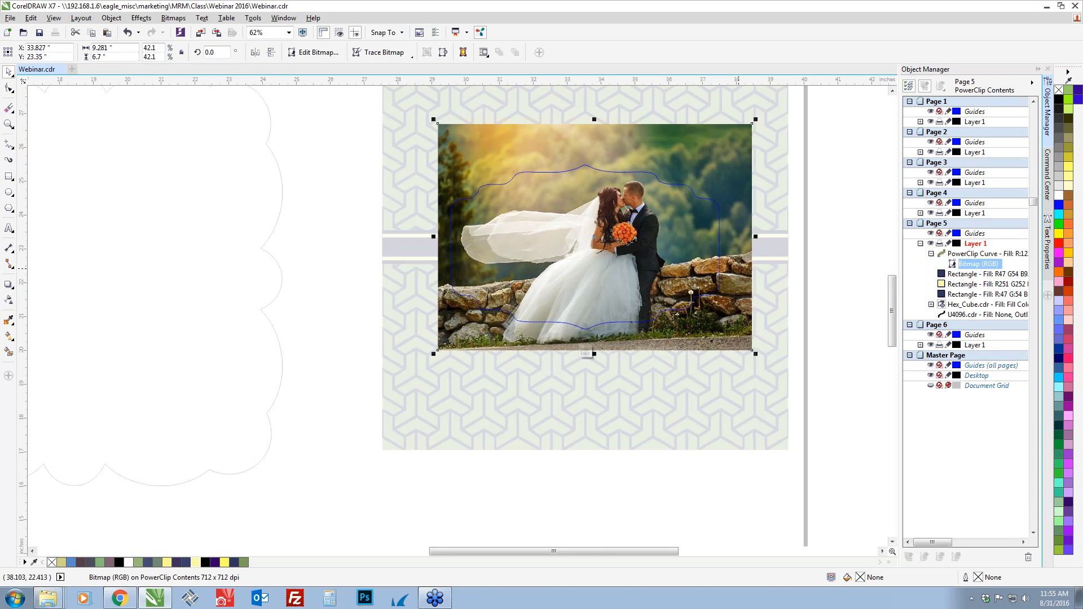
pyautogui.click(585, 354)
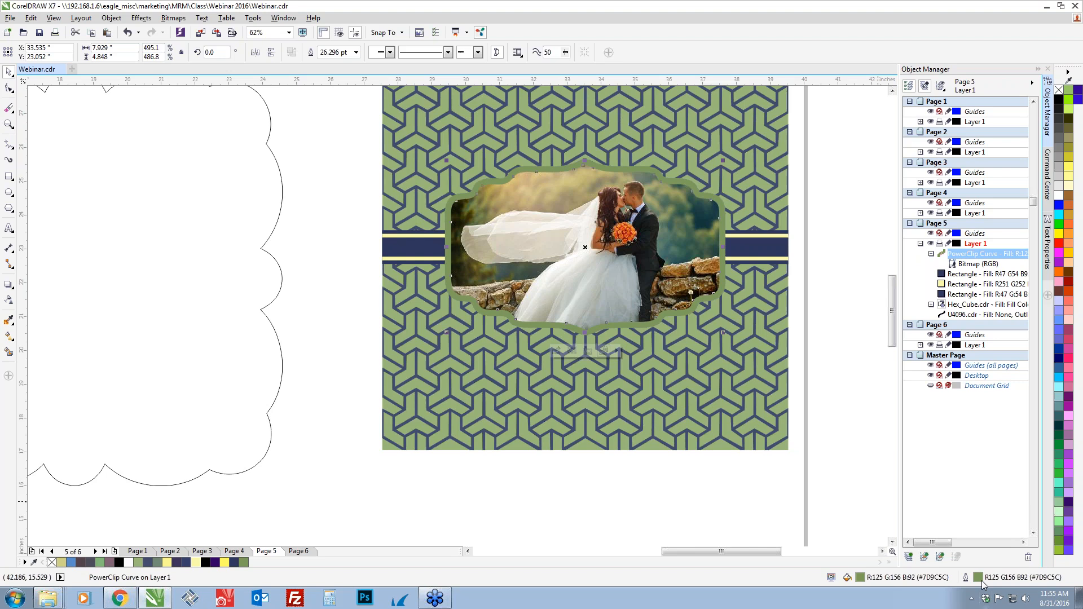
# Recolor the photo badge's outline to dark navy R47 G54 B92 and set its width to about 18 pt
pyautogui.rightClick(235, 567)
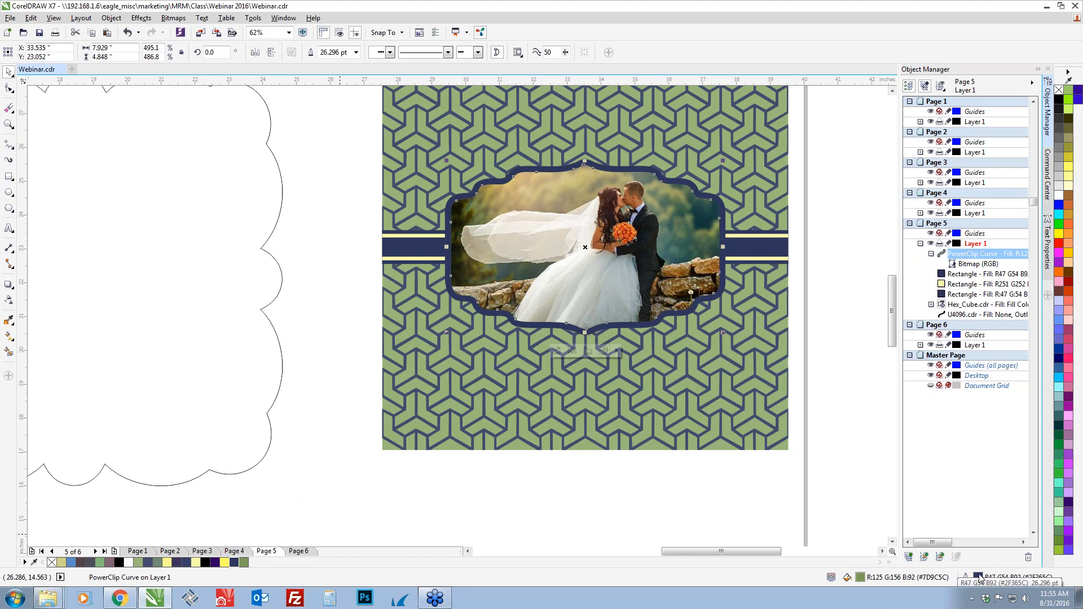
pyautogui.doubleClick(980, 579)
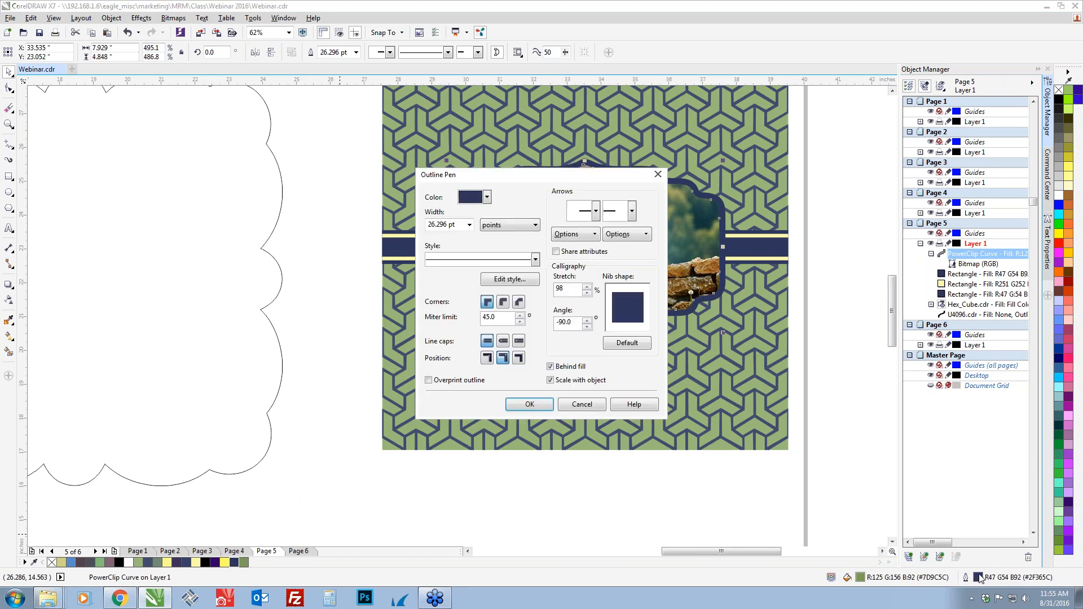
pyautogui.doubleClick(460, 225)
pyautogui.write('18')
pyautogui.press('Tab')
pyautogui.click(529, 405)
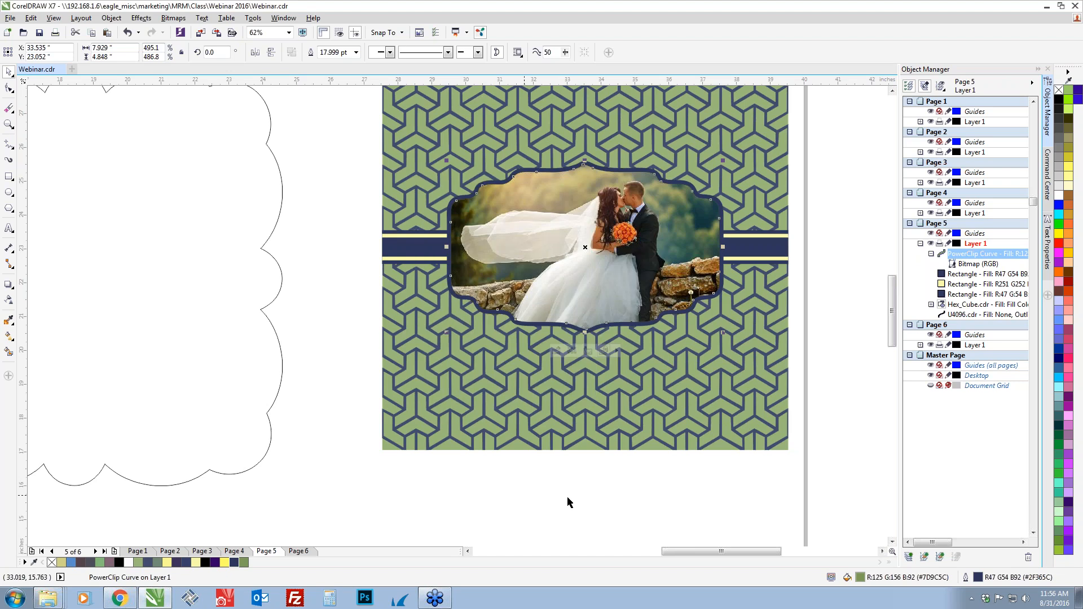
pyautogui.click(536, 499)
# Move the scalloped U4096 outline up and slightly left, centering it at about X 17.4, Y 24.8 inches
pyautogui.scroll(-2, 537, 496)
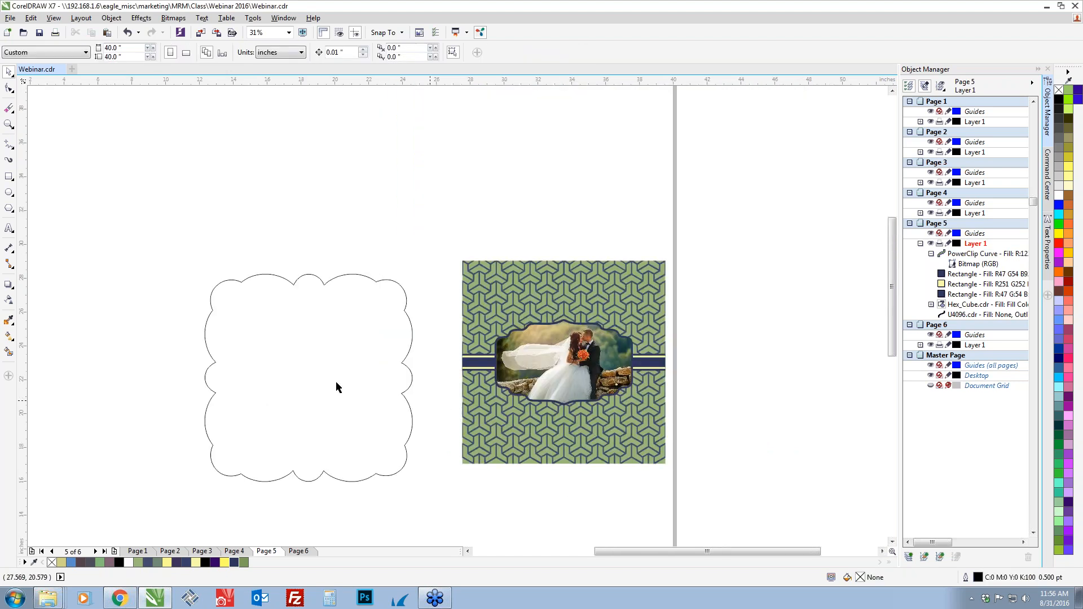
pyautogui.moveTo(303, 479); pyautogui.dragTo(285, 435)
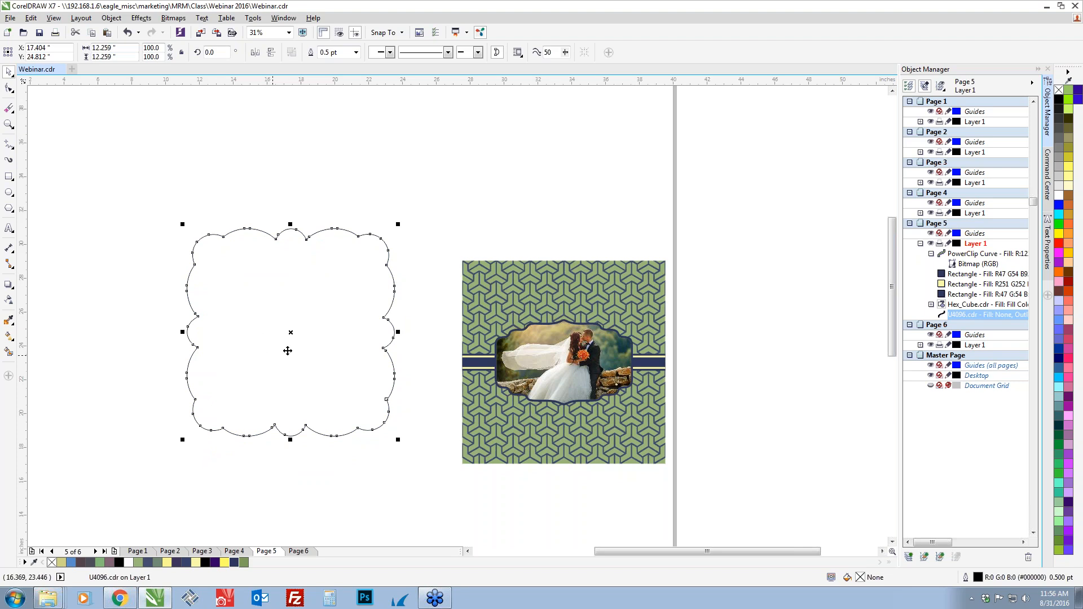
pyautogui.click(425, 400)
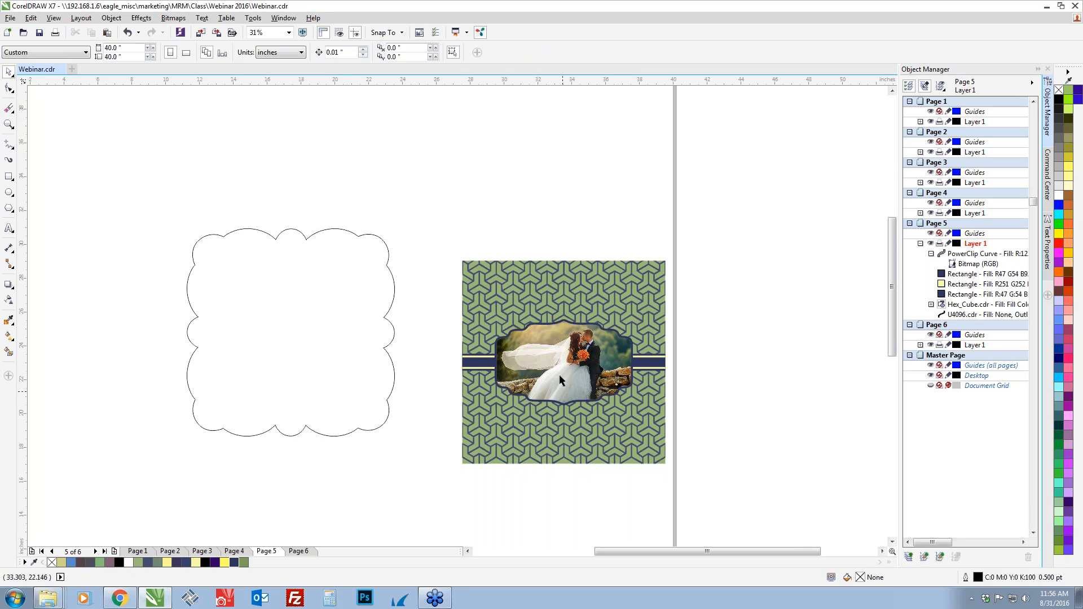
# Group the five objects of the patterned photo design and PowerClip the group inside the scalloped U4096 outline
pyautogui.moveTo(438, 213); pyautogui.dragTo(691, 498)
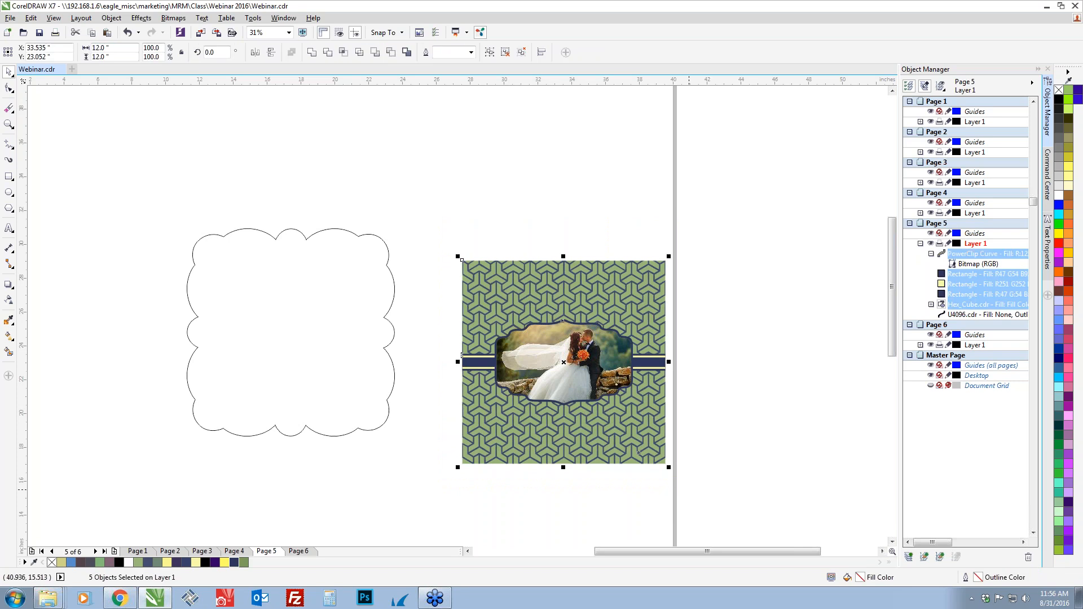
pyautogui.hotkey('ctrl', 'g')
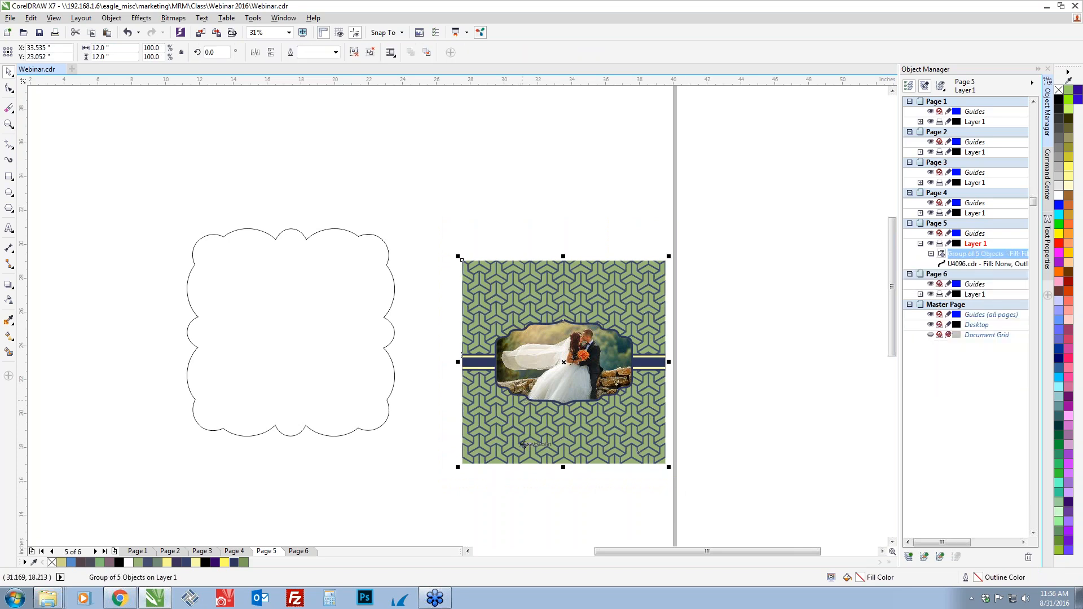
pyautogui.rightClick(497, 430)
pyautogui.click(525, 150)
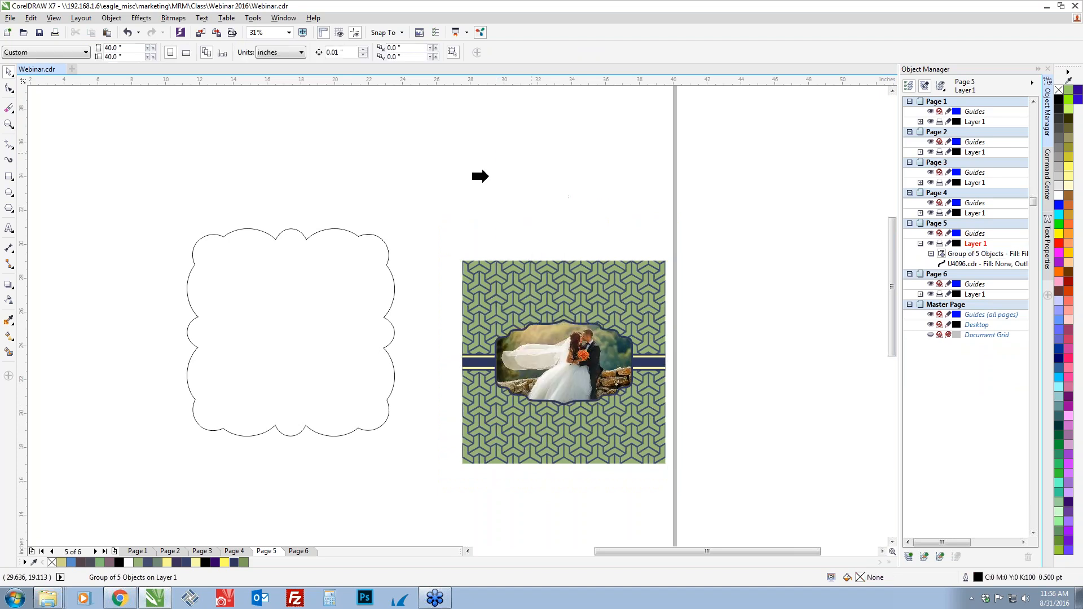
pyautogui.click(391, 289)
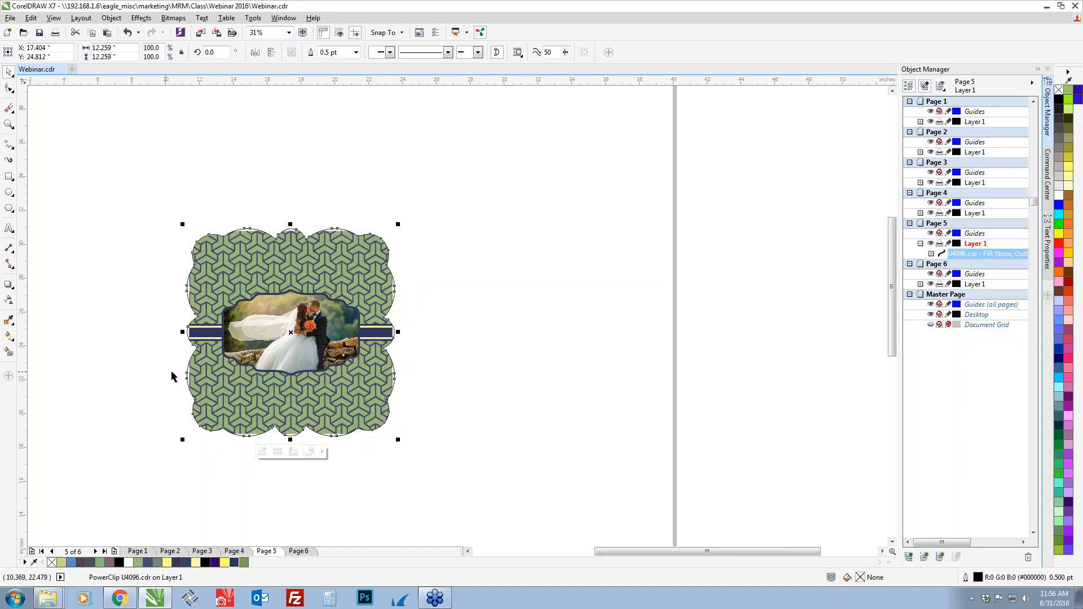
# Edit the U4096 PowerClip contents, scaling the design group from its center to about 12.7 inches square to cover the scalloped edges, and finish editing
pyautogui.scroll(2, 172, 375)
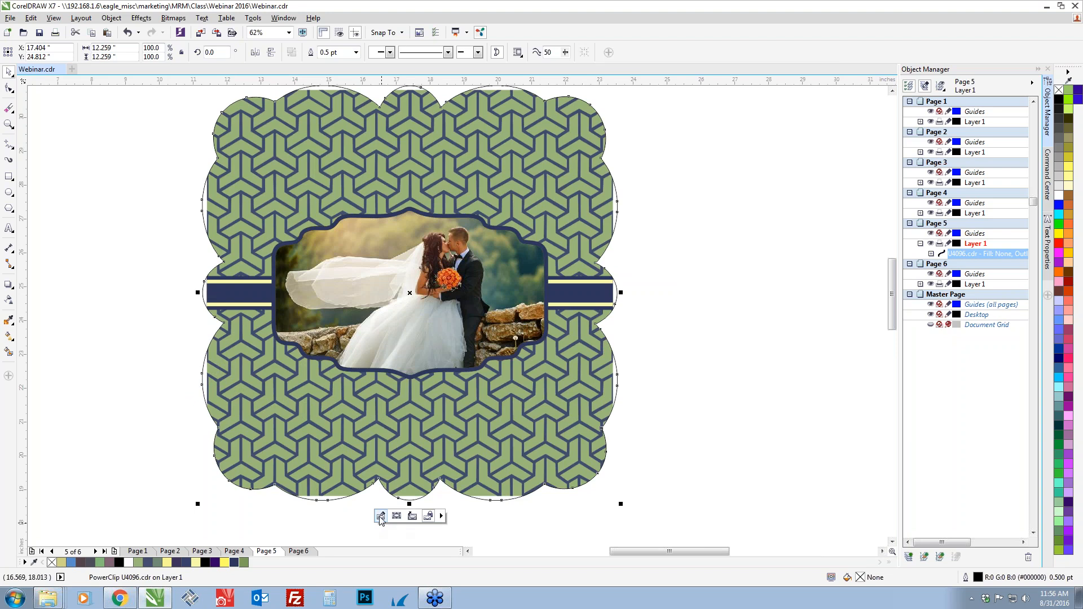
pyautogui.click(381, 517)
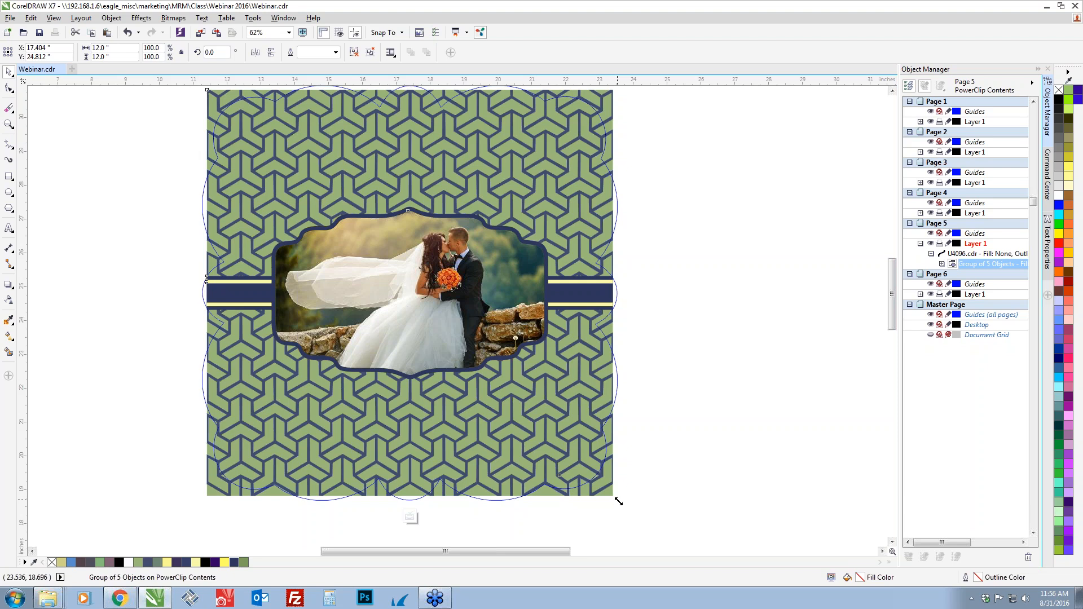
pyautogui.moveTo(618, 501); pyautogui.dragTo(635, 513)
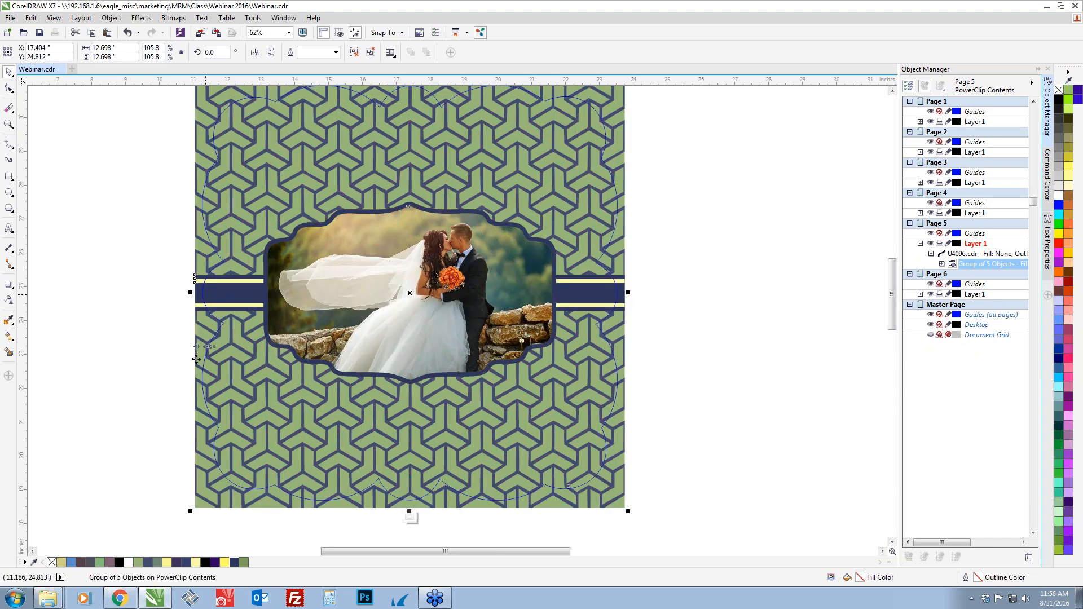
pyautogui.click(412, 517)
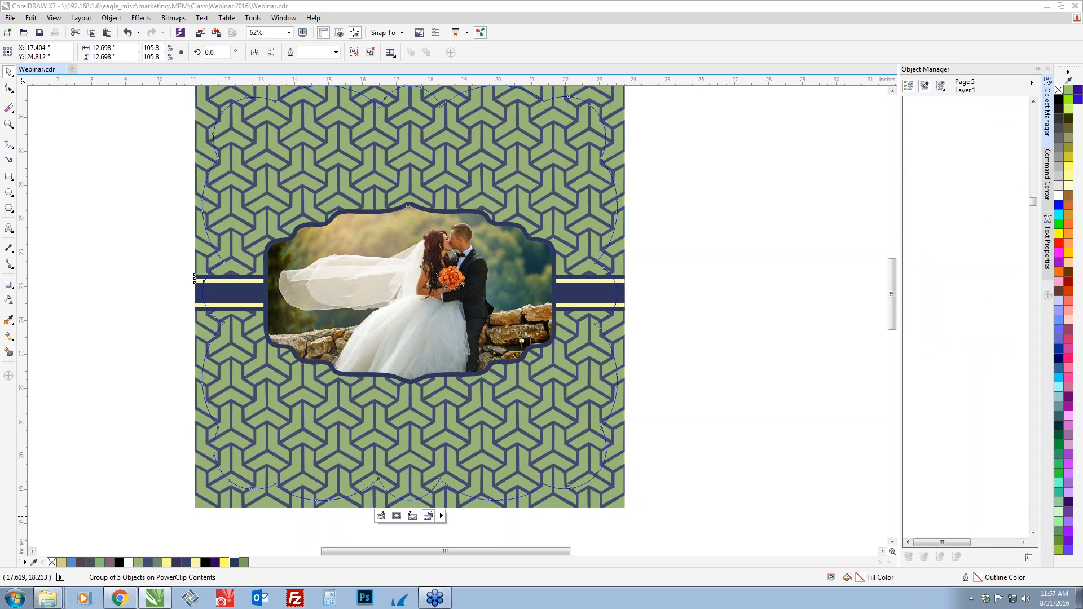
pyautogui.click(668, 319)
pyautogui.scroll(-2, 668, 319)
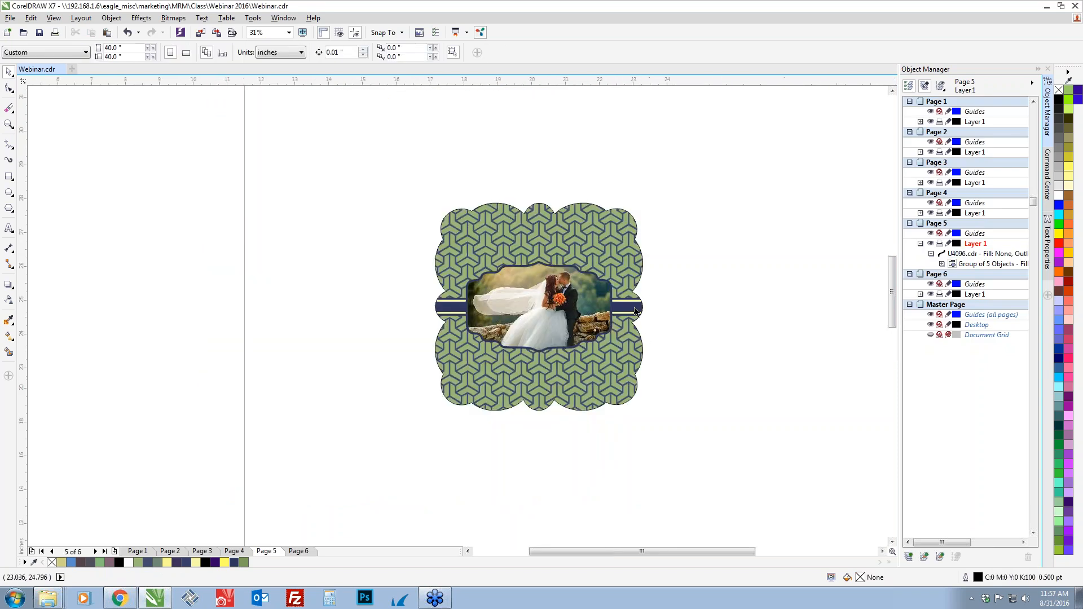
pyautogui.scroll(2, 635, 308)
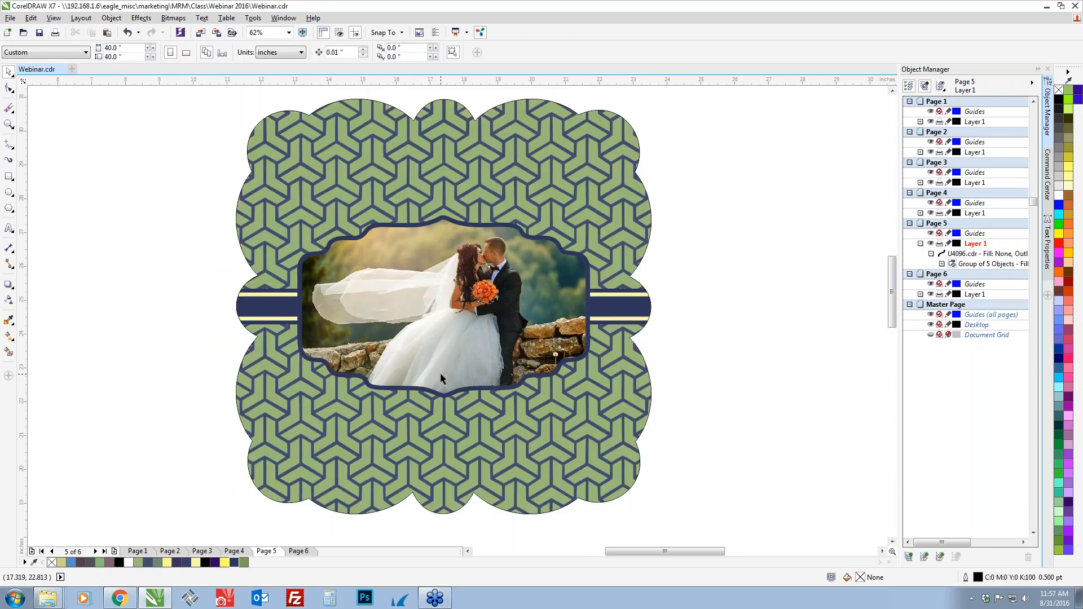
pyautogui.click(298, 551)
pyautogui.moveTo(342, 479); pyautogui.dragTo(336, 413)
pyautogui.click(266, 552)
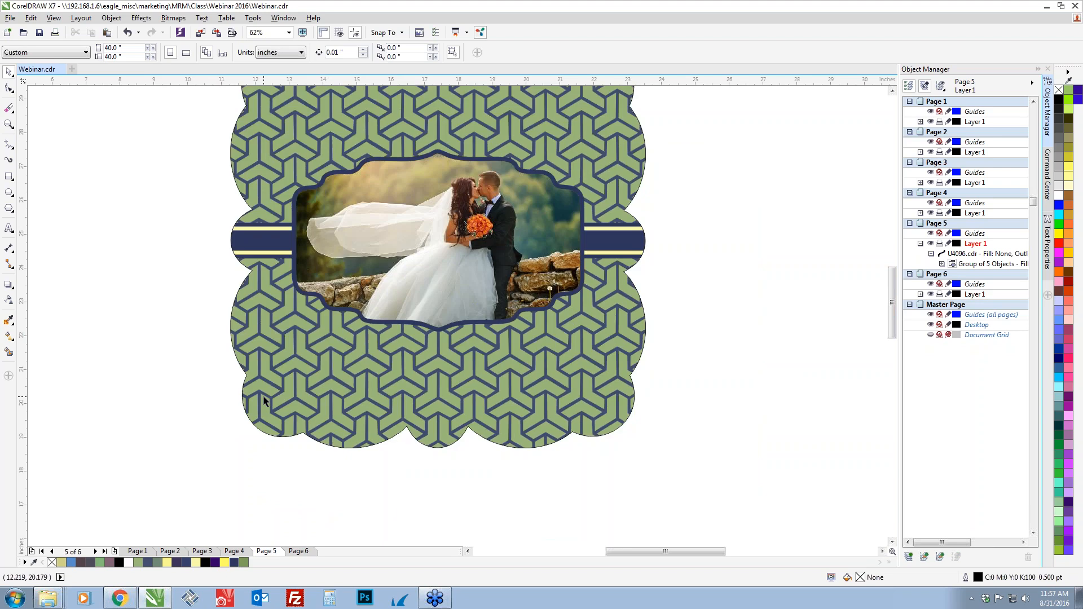